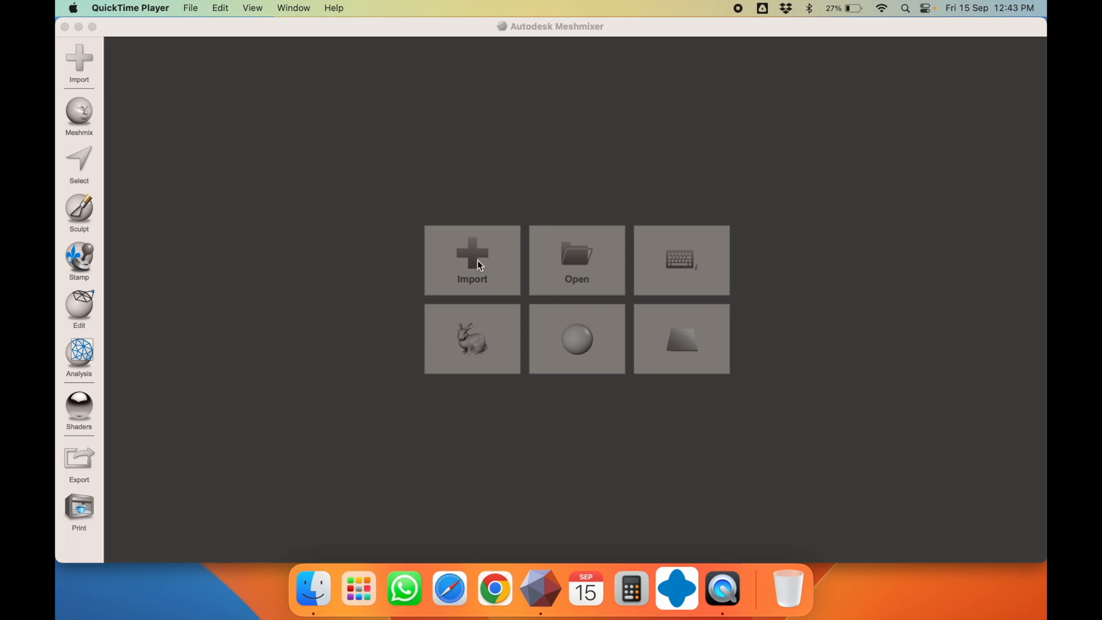
left_click(79, 61)
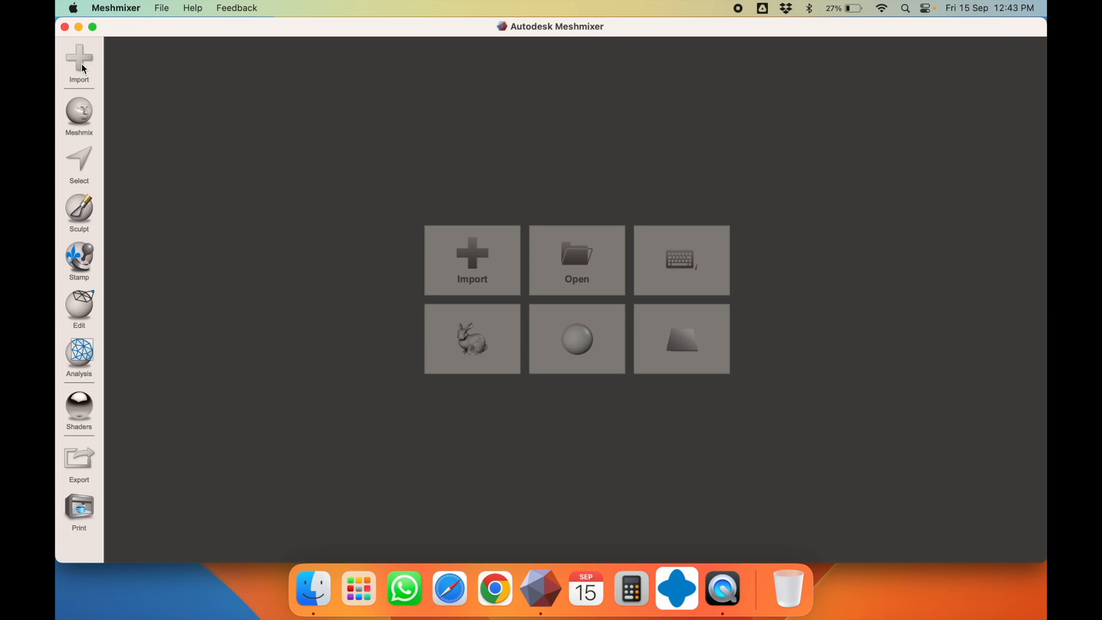
left_click(446, 254)
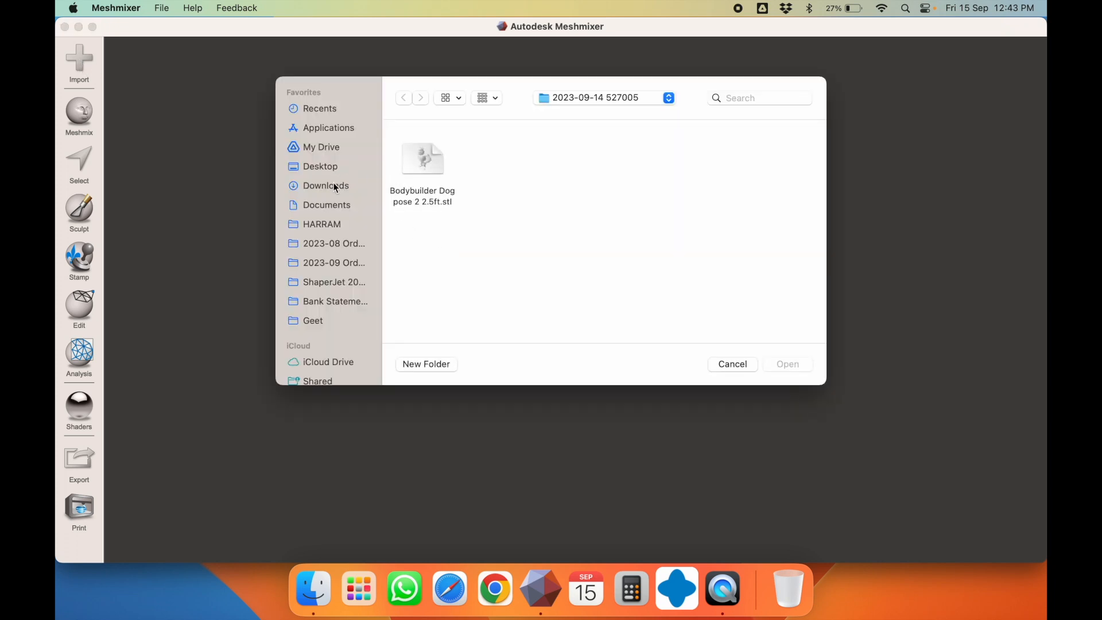
left_click(323, 264)
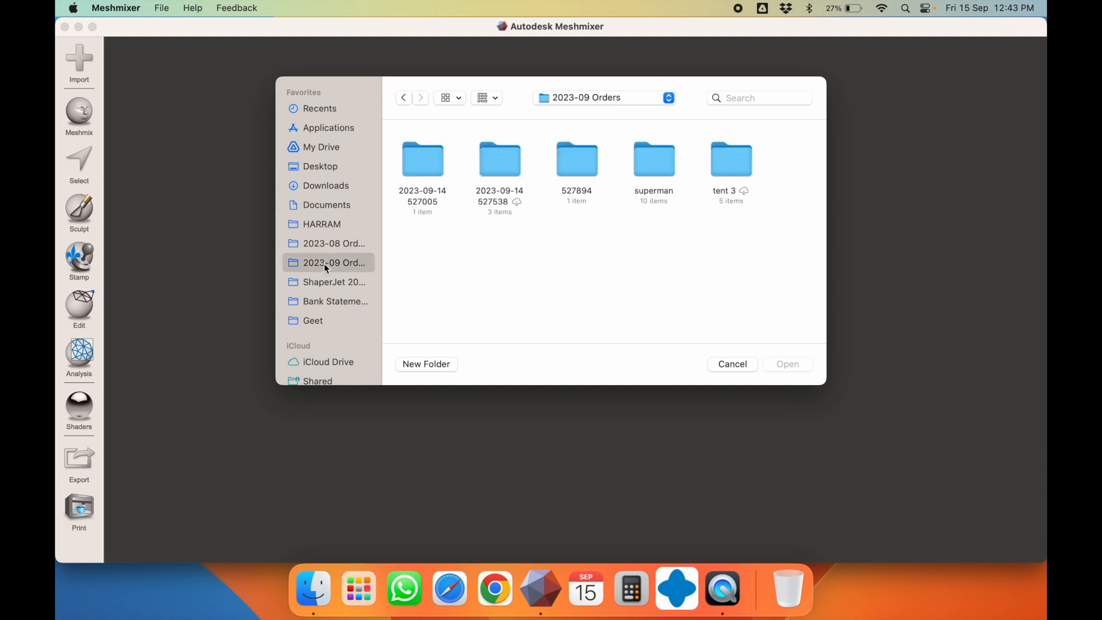
left_click(433, 168)
double_click(433, 167)
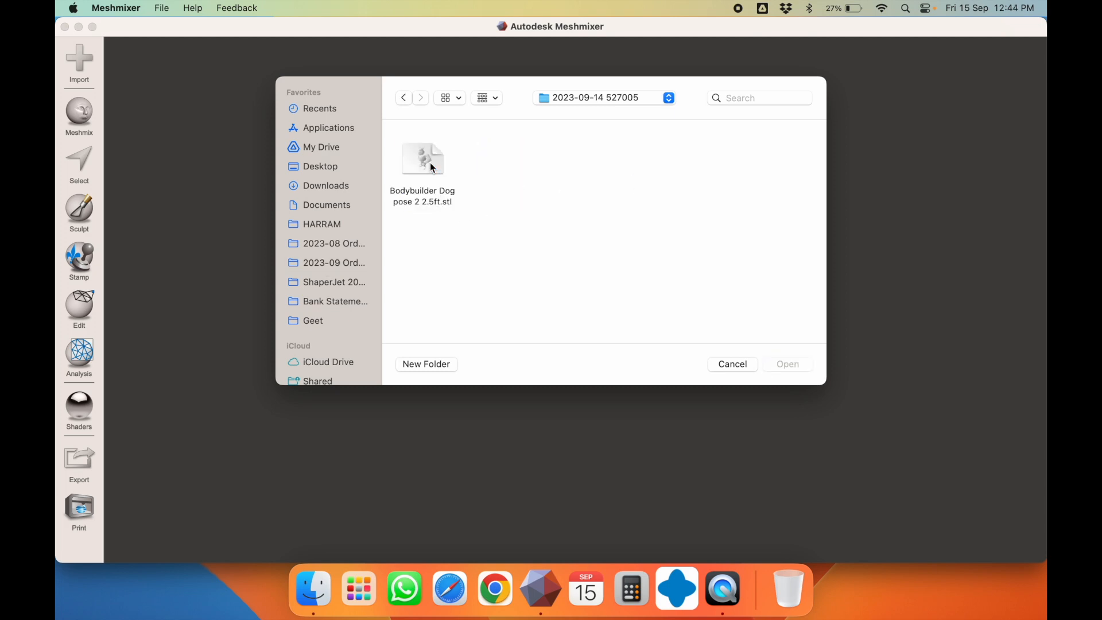
double_click(427, 170)
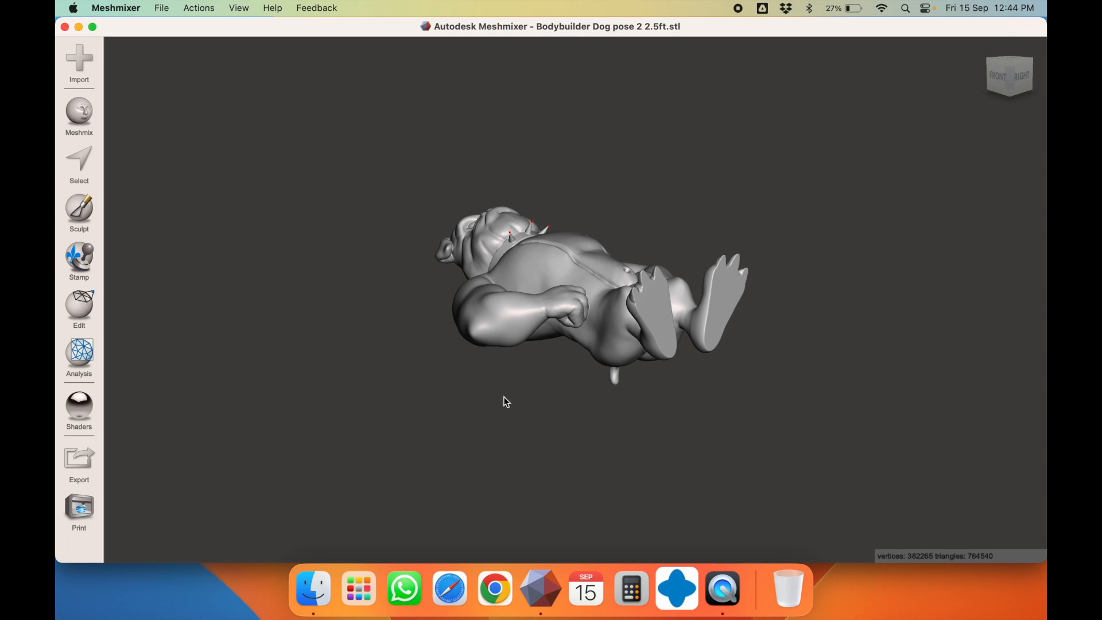
Inspect the dog from the right, back, top and an angled view, then open the Edit tools
right_click_drag(506, 397, 389, 385)
right_click_drag(727, 339, 534, 340)
mouse_move(660, 353)
right_mouse_down()
mouse_move(597, 345)
mouse_move(712, 340)
mouse_move(664, 353)
right_mouse_up()
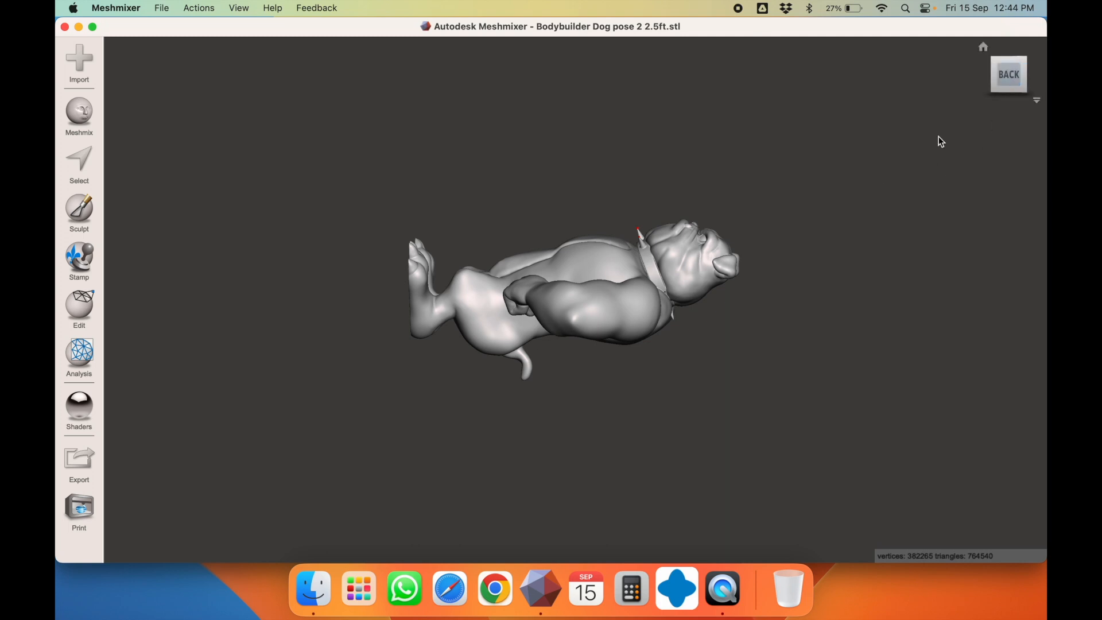
right_click_drag(733, 243, 887, 179)
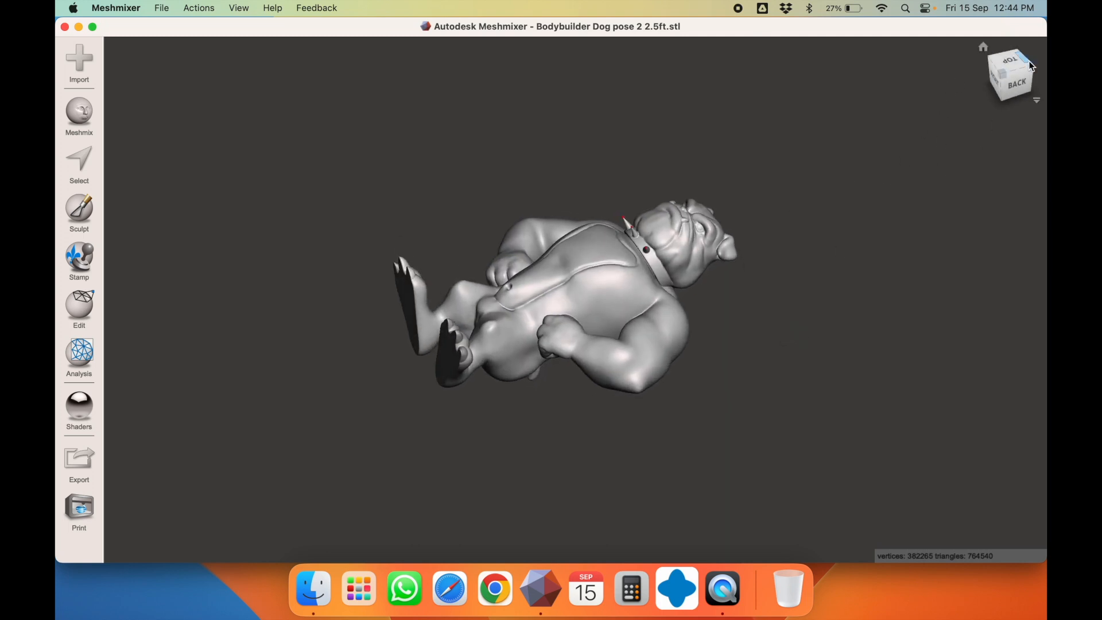
left_click(1008, 59)
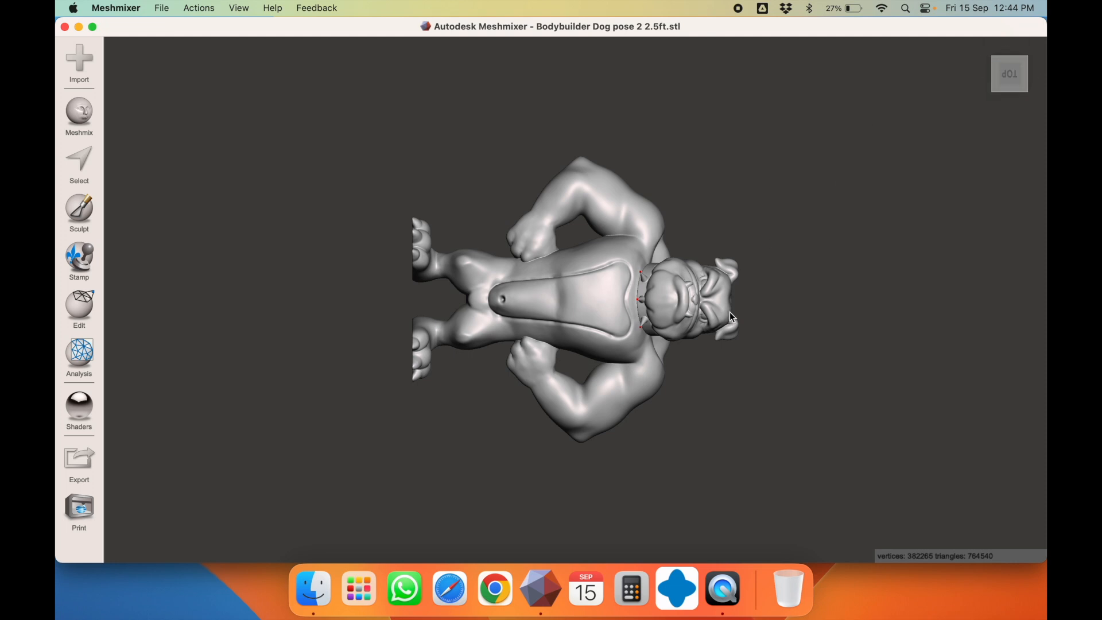
right_click_drag(769, 386, 783, 246)
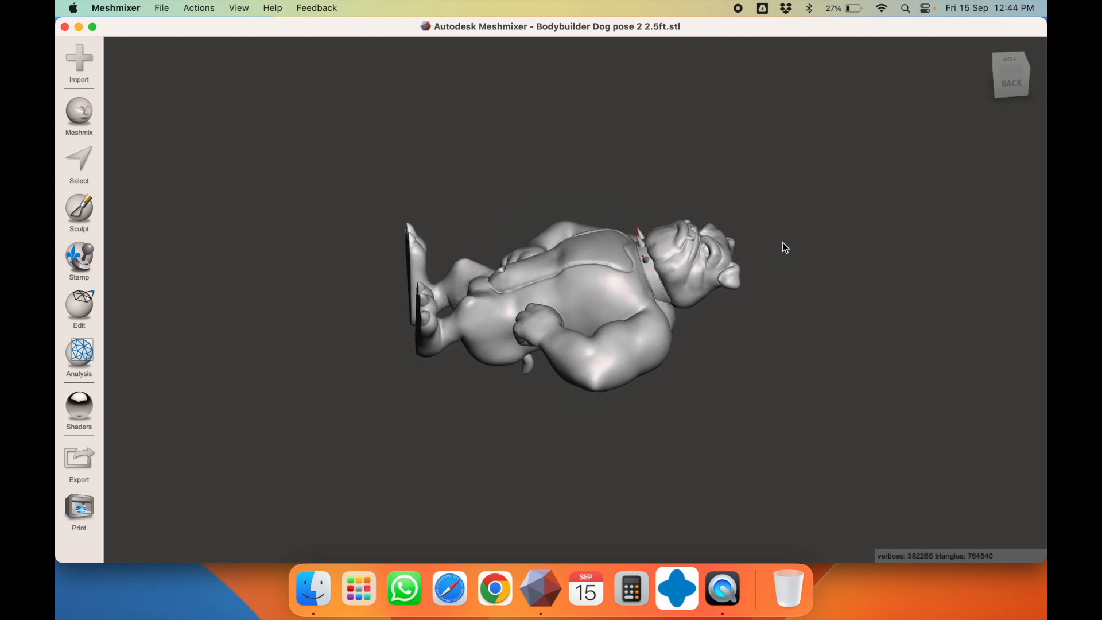
left_click(73, 310)
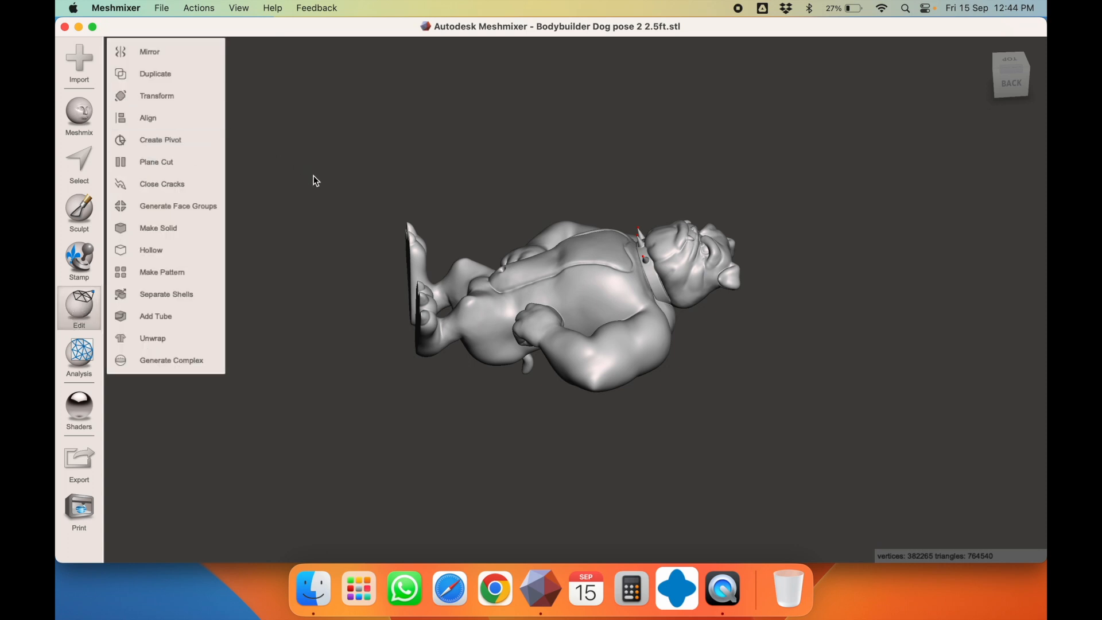
Use Transform (T) to rotate the dog 90° about X and 90° about Z, then accept
key("t")
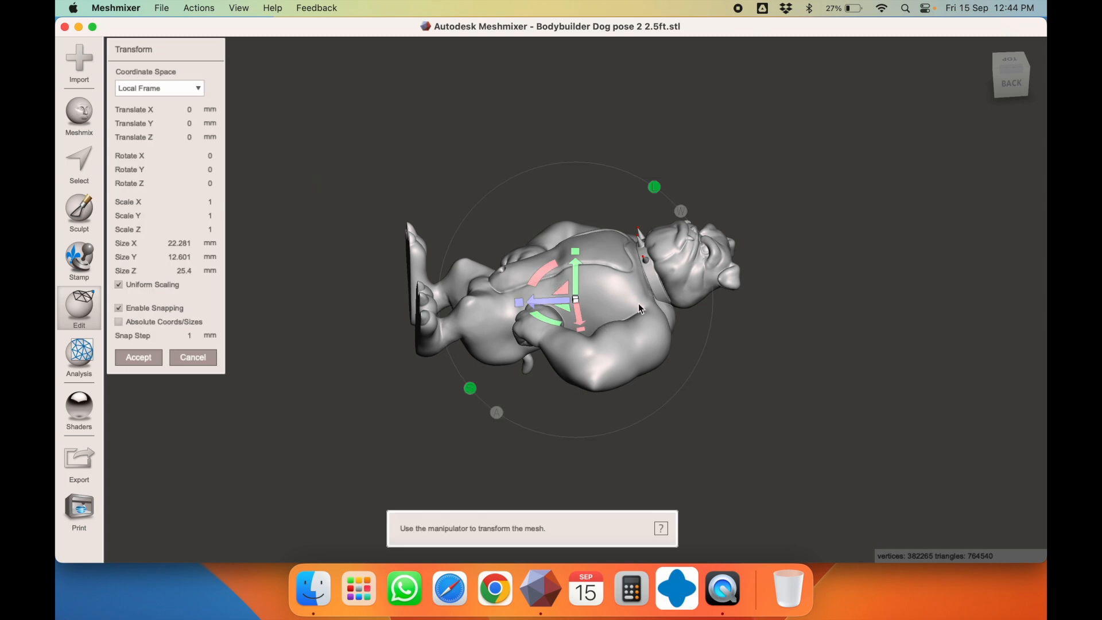
left_click_drag(550, 266, 501, 367)
left_click(1013, 61)
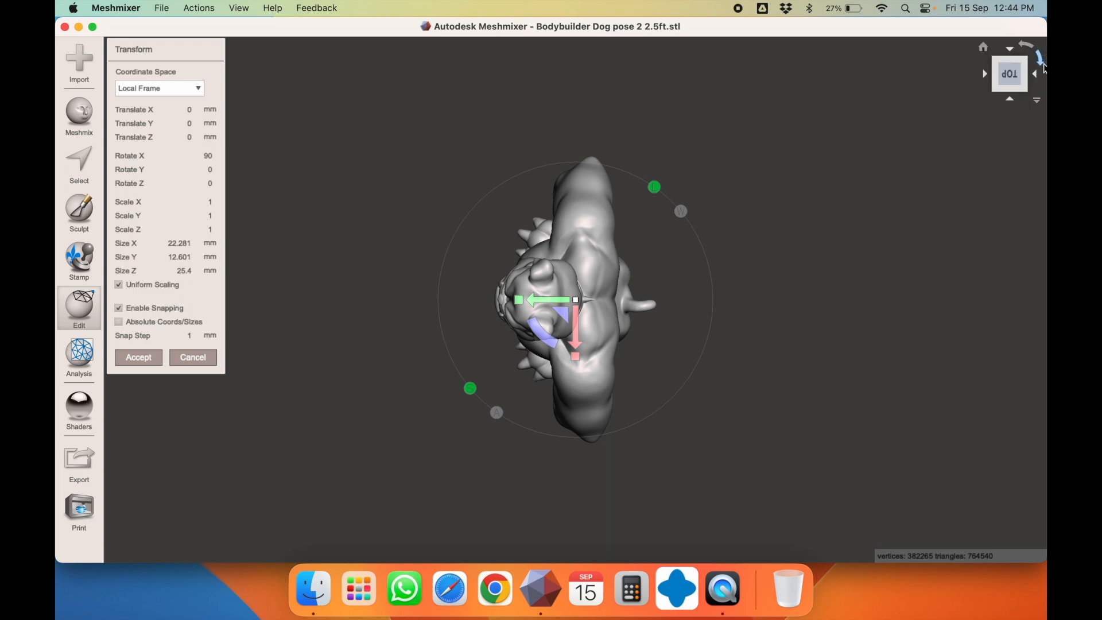
left_click(1009, 99)
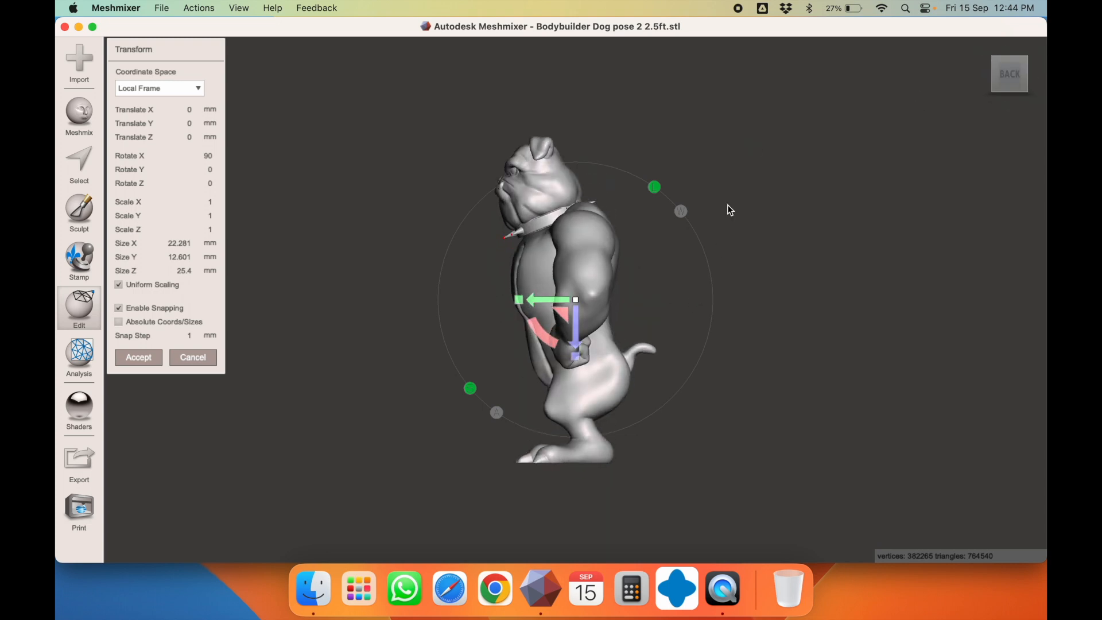
right_click_drag(736, 164, 483, 341)
left_click_drag(539, 336, 503, 228)
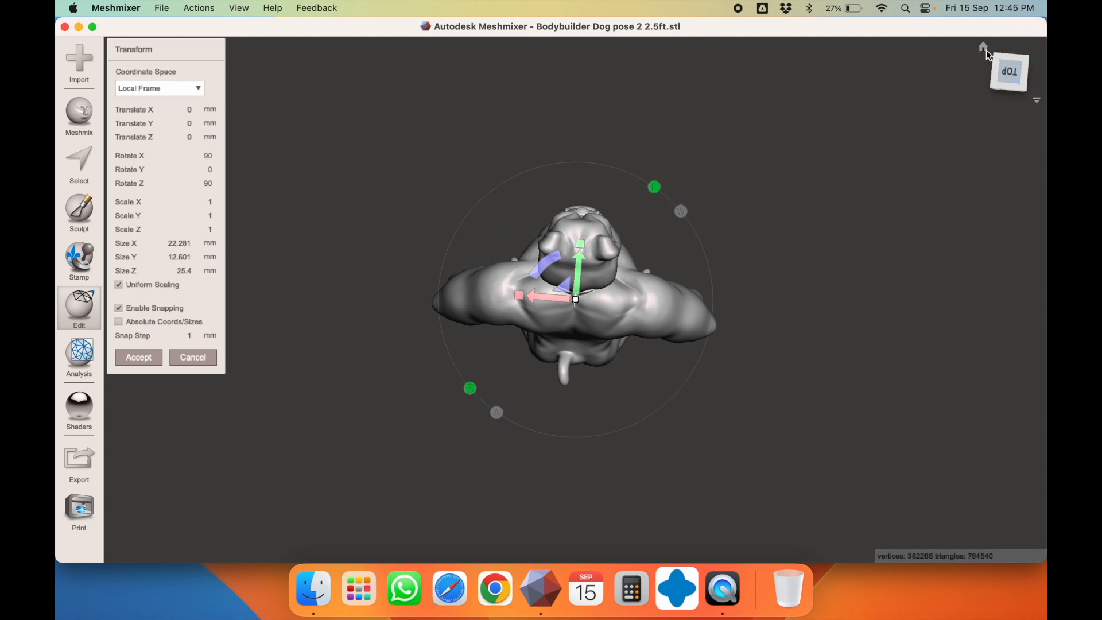
left_click(984, 48)
left_click(1022, 74)
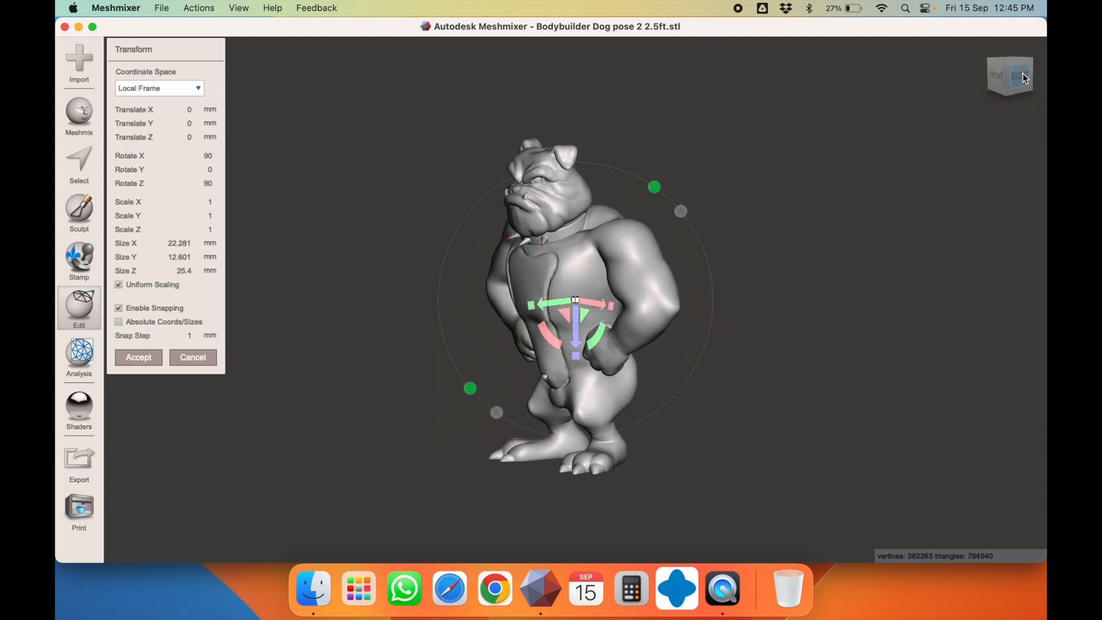
left_click(988, 76)
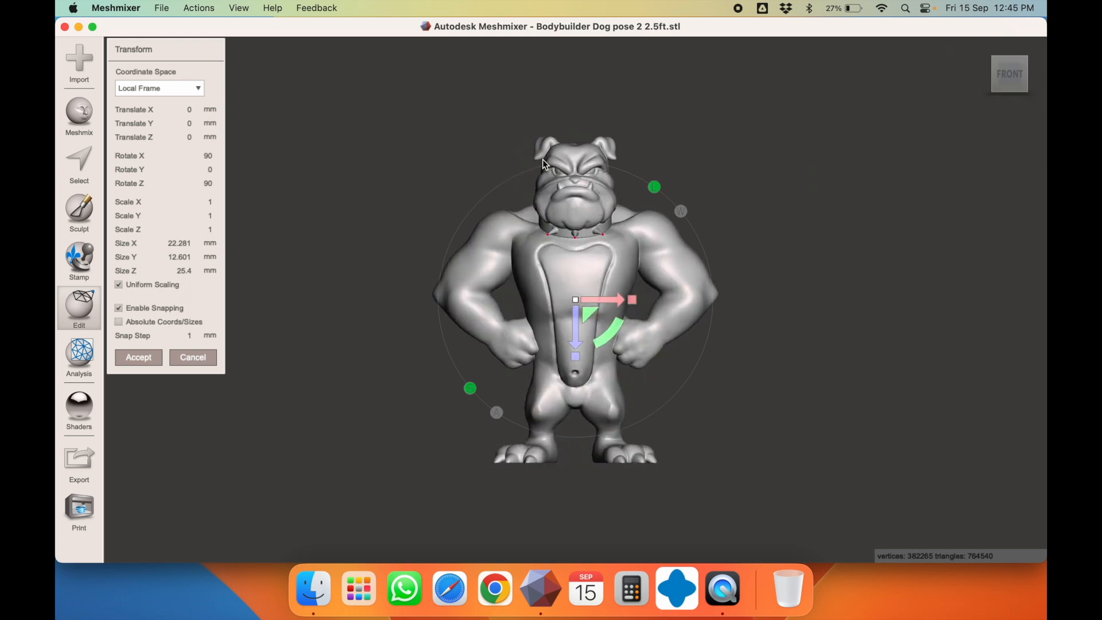
left_click(137, 358)
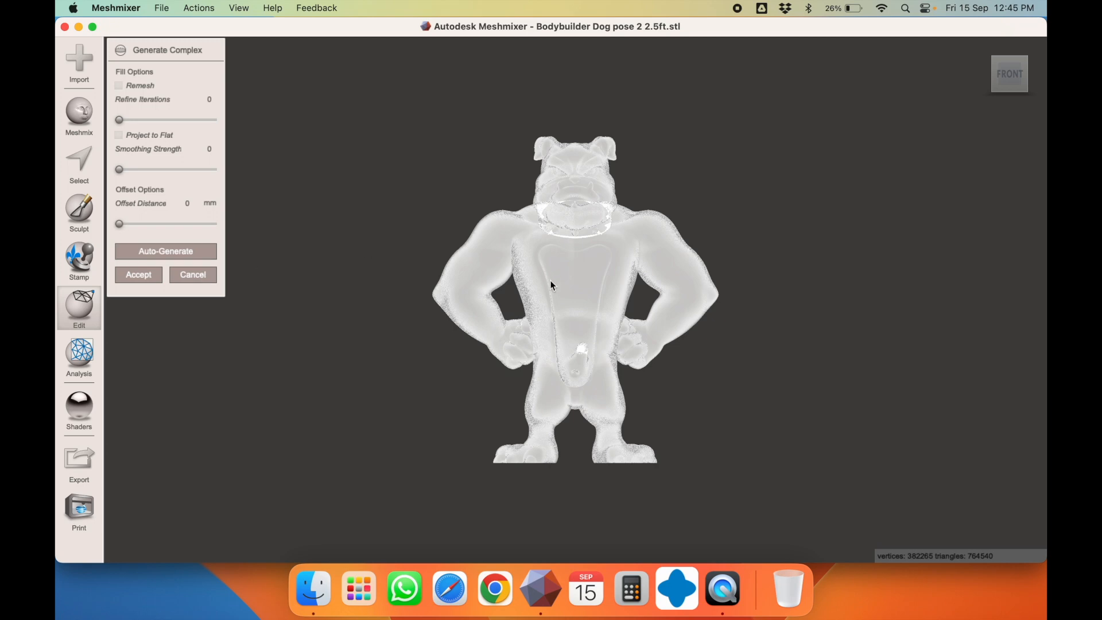
key("Escape")
mouse_move(612, 283)
right_mouse_down()
mouse_move(465, 283)
mouse_move(738, 270)
mouse_move(747, 281)
mouse_move(636, 308)
mouse_move(610, 299)
right_mouse_up()
mouse_move(461, 297)
right_mouse_down()
mouse_move(607, 293)
mouse_move(450, 290)
right_mouse_up()
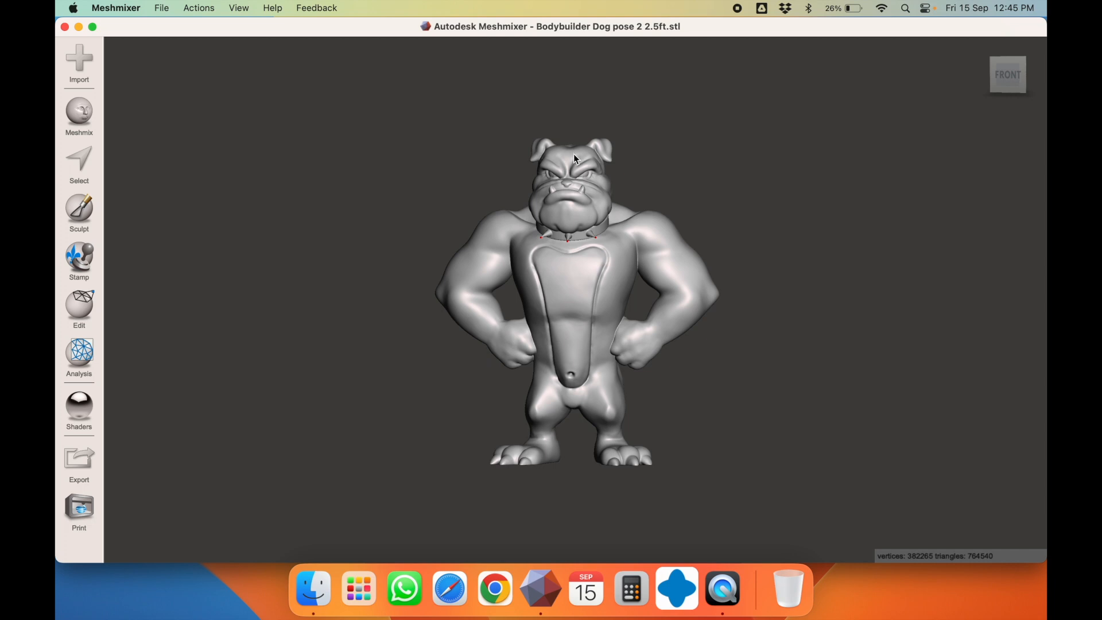
In Calculator, compute (24 + 6) × 25.4 to get 762, then close it
left_click(631, 588)
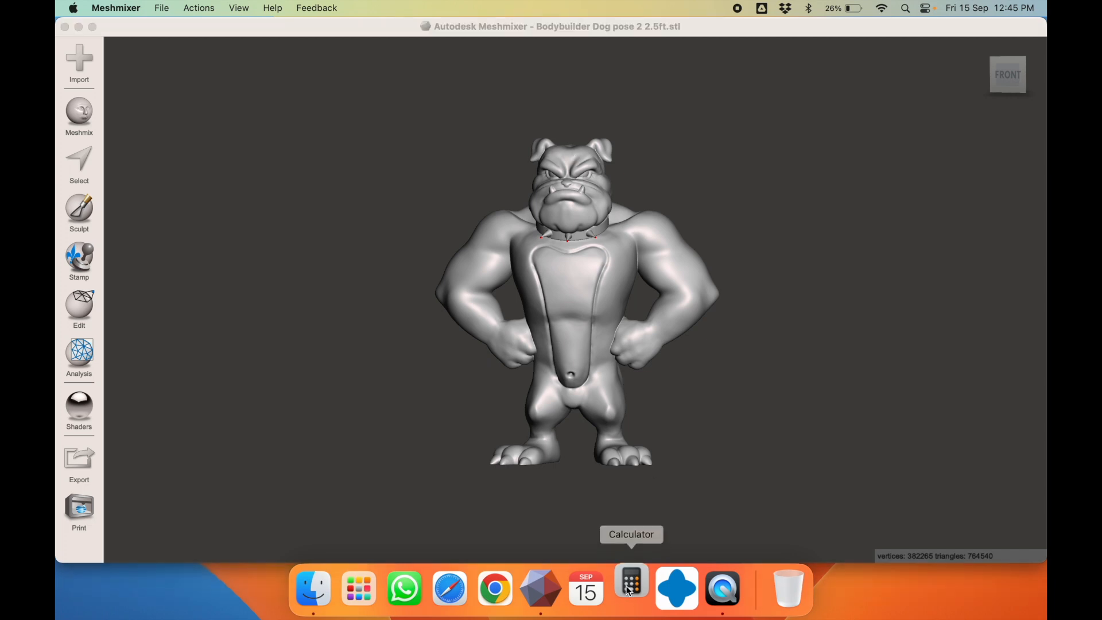
key("2")
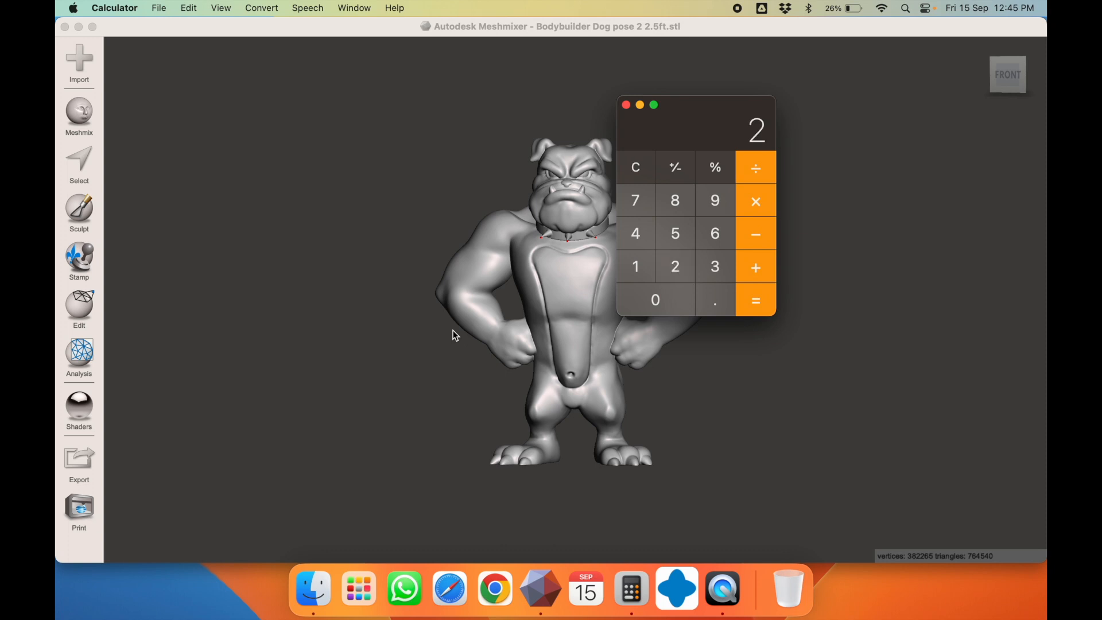
key("4")
key("plus")
key("6")
key("Return")
key("asterisk")
key("2")
key("5")
key("period")
key("4")
key("Return")
left_click(626, 105)
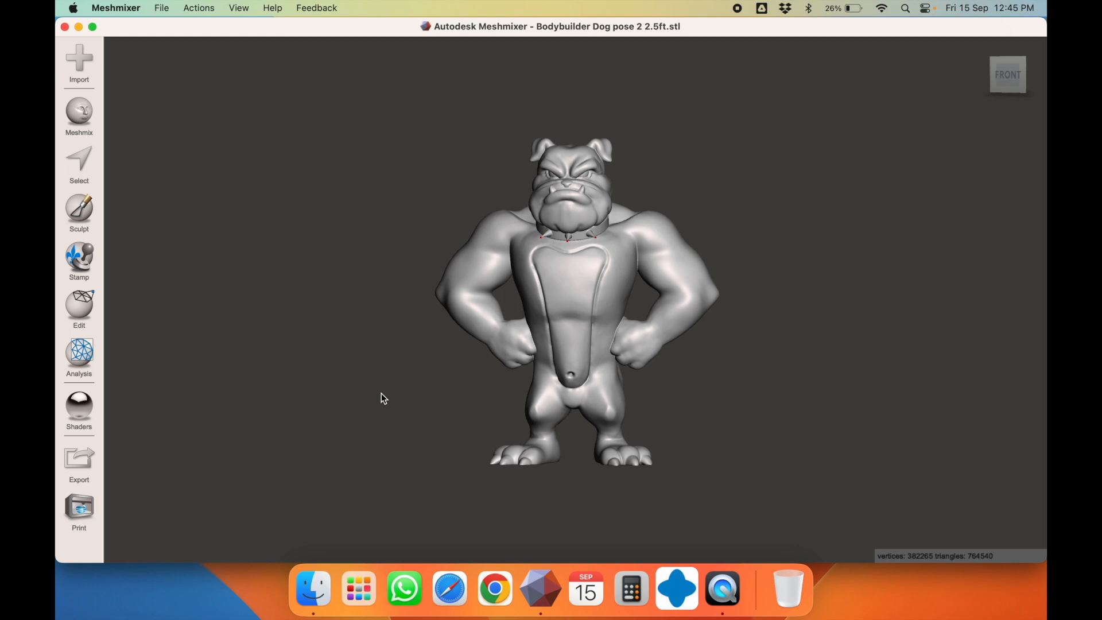
Scale the dog to 762 mm tall by setting Size Z in Transform, and accept
key("t")
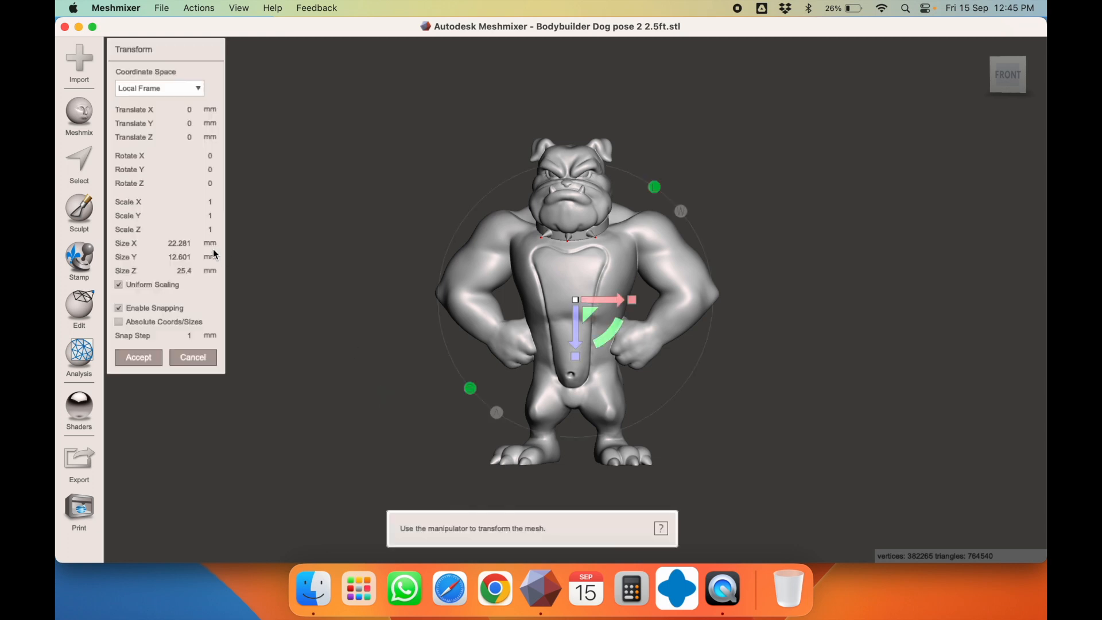
left_click(185, 272)
double_click(185, 270)
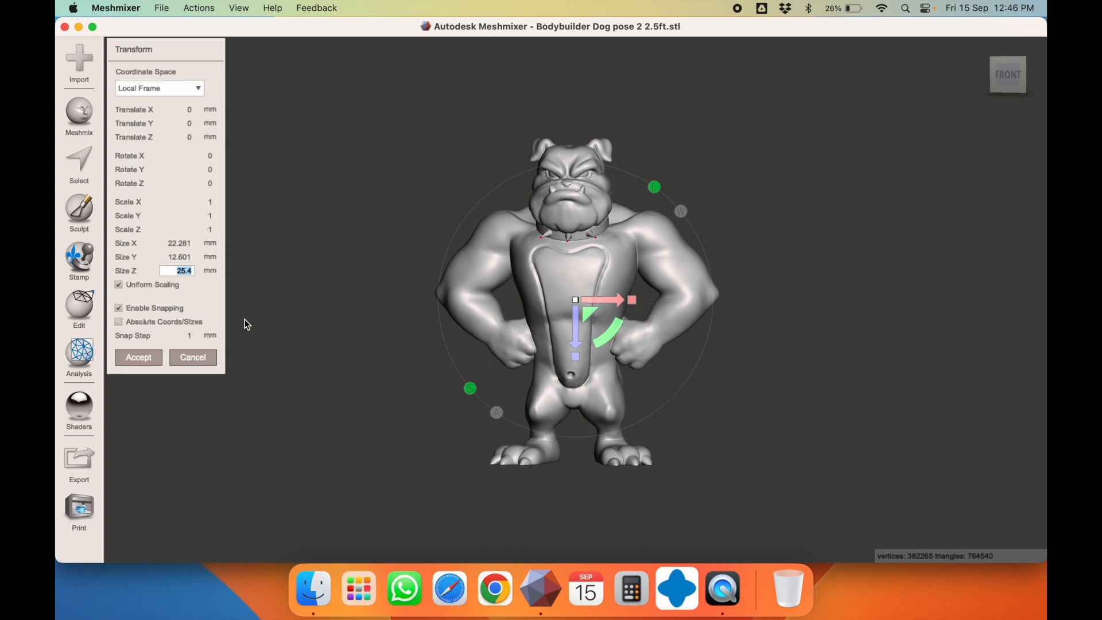
type("762")
key("Return")
left_click(146, 358)
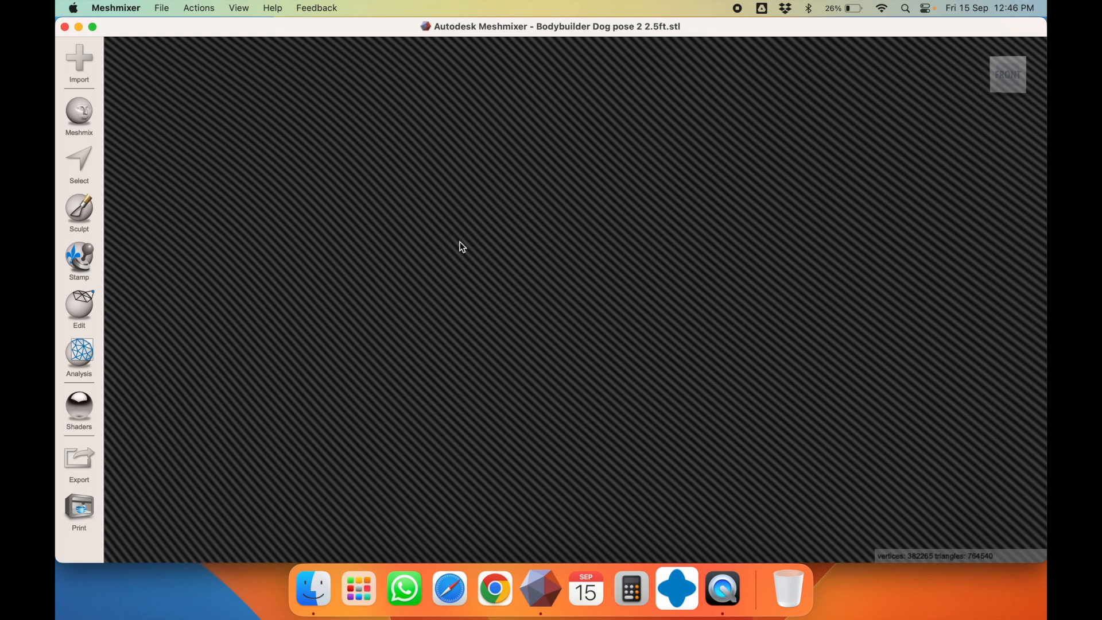
Recenter the view, recheck the dog's sizes in Transform, and orbit to a near-front view
left_click(246, 8)
left_click(249, 28)
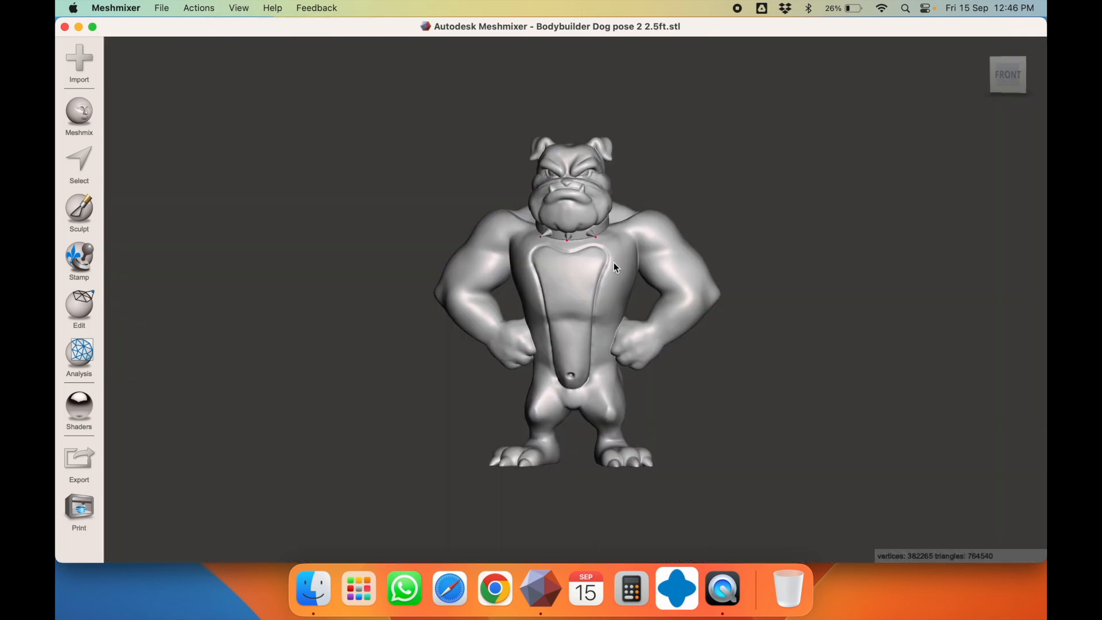
key("t")
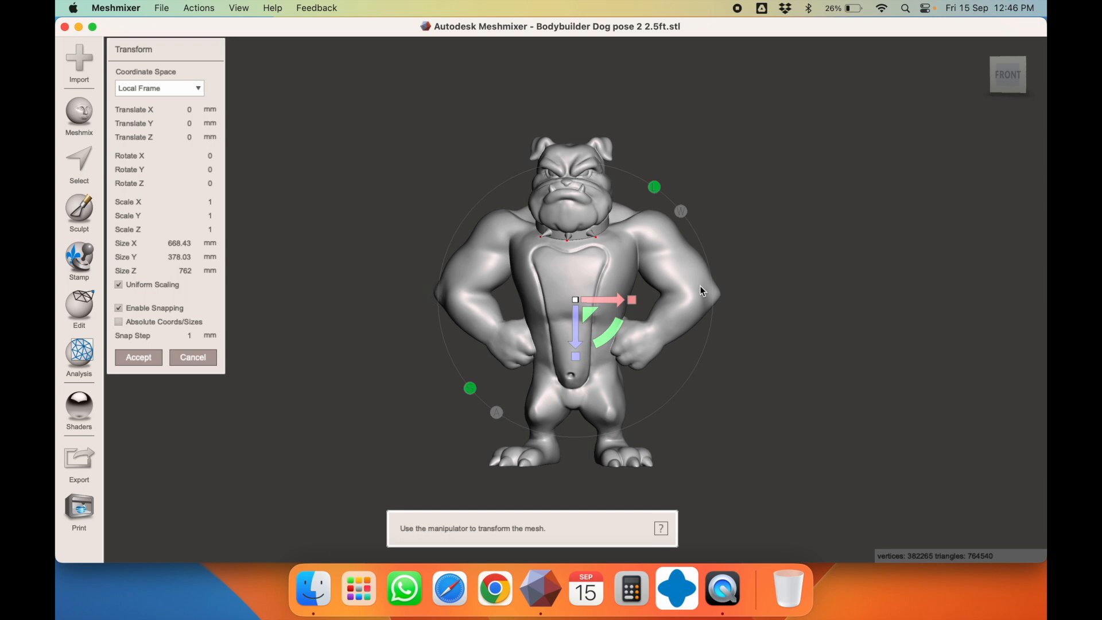
key("Right")
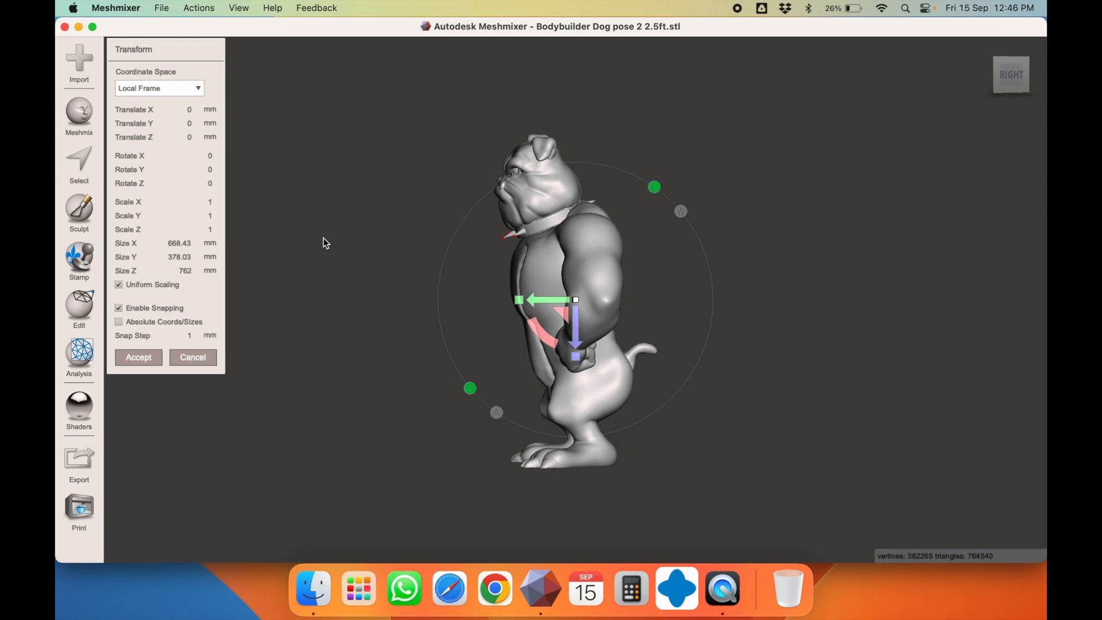
left_click(145, 358)
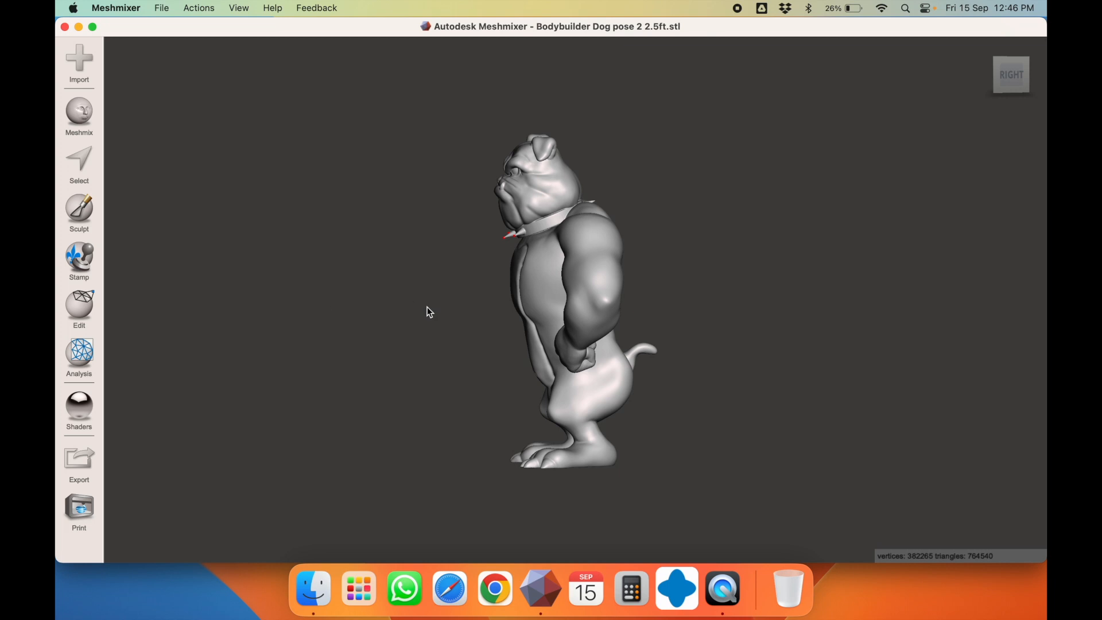
right_click_drag(427, 307, 643, 318)
right_click_drag(470, 295, 590, 299)
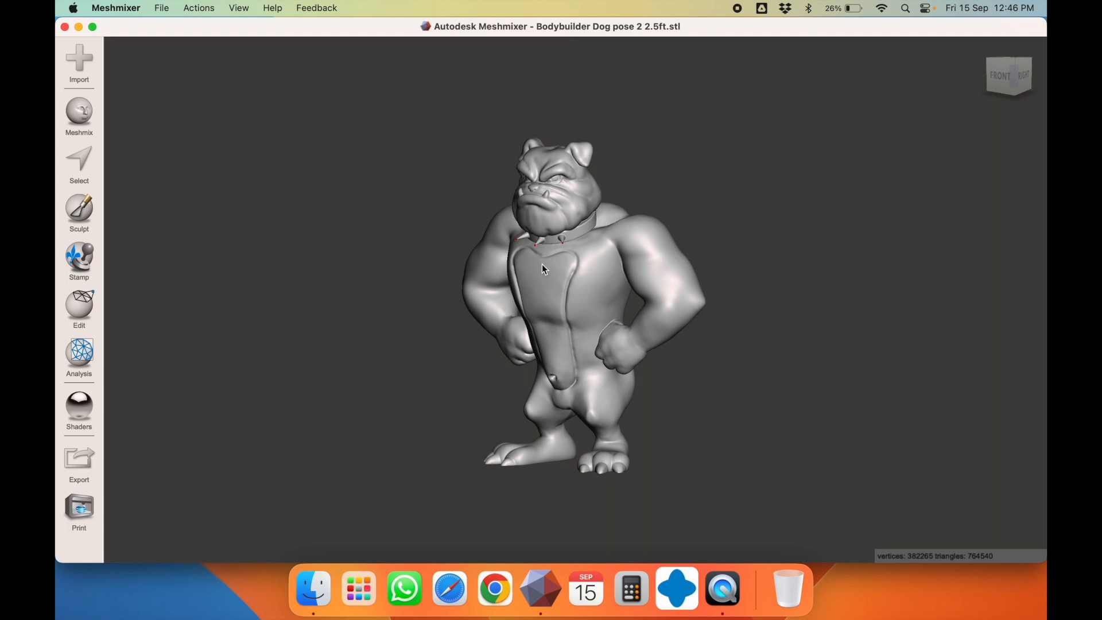
Export the dog as binary STL '01 dog 2.5ft' into the 2023-09-14 order folder
key("super+e")
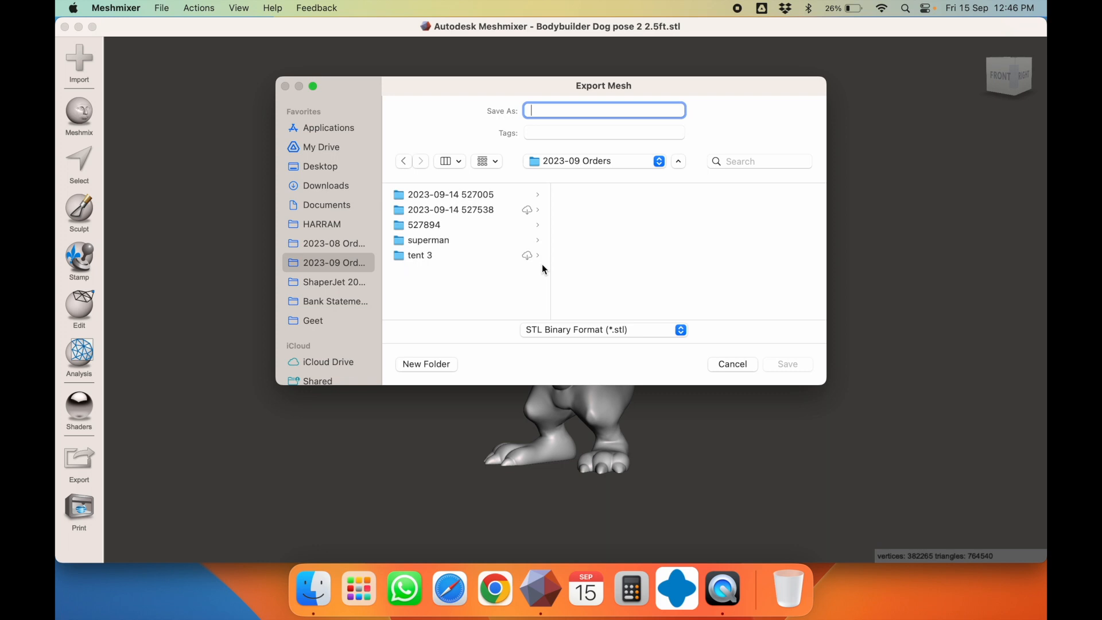
left_click(458, 195)
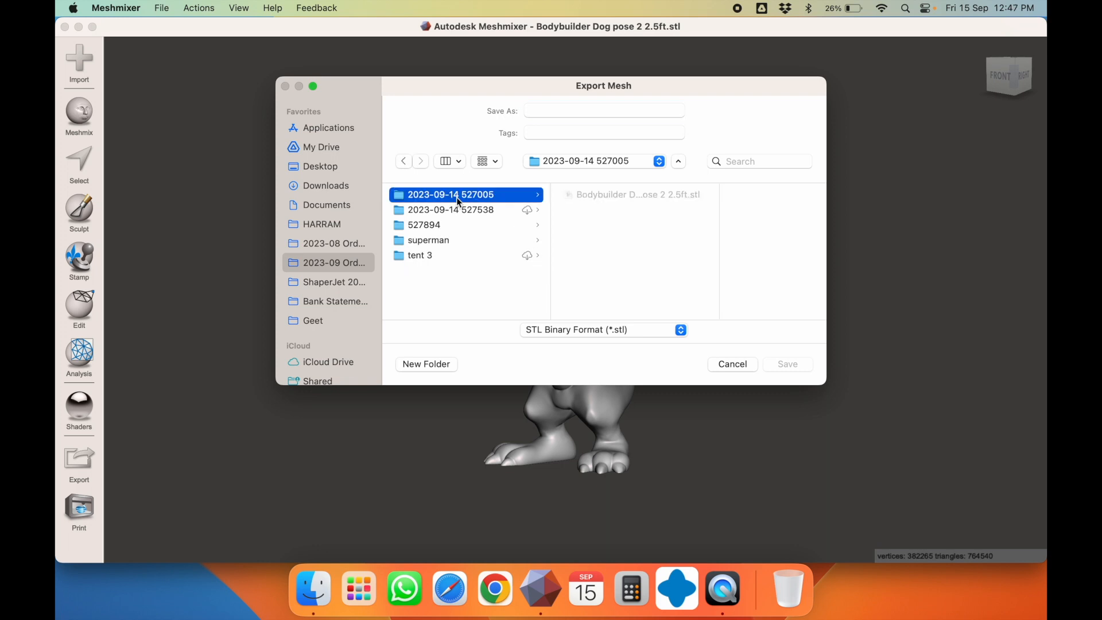
left_click(564, 114)
type("01")
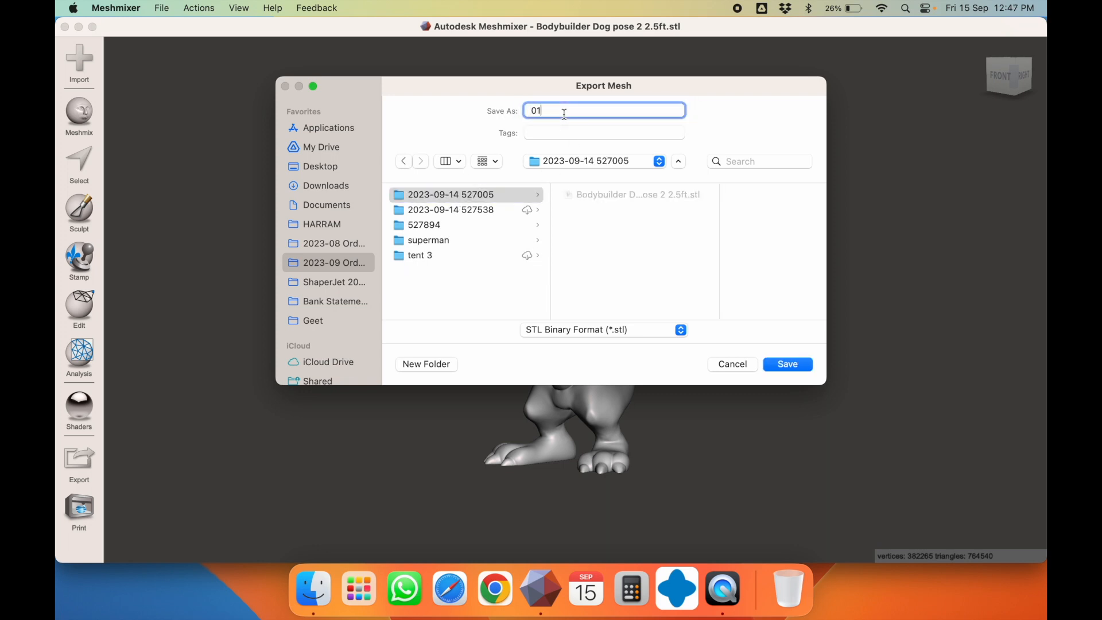
type(" dog 2.")
type("ft")
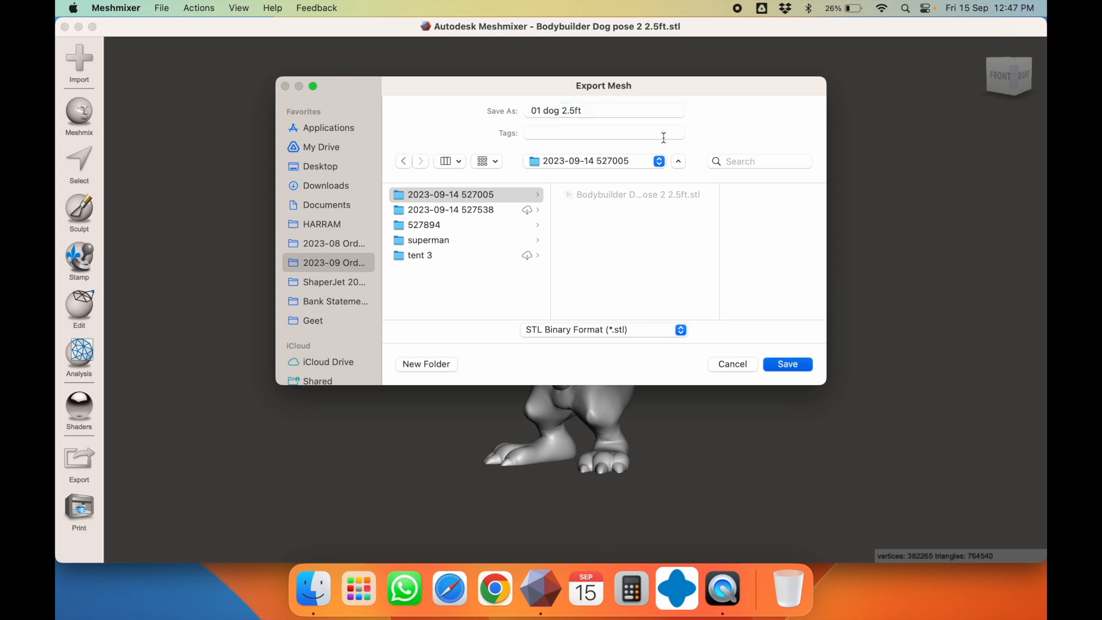
key("Return")
left_click(606, 326)
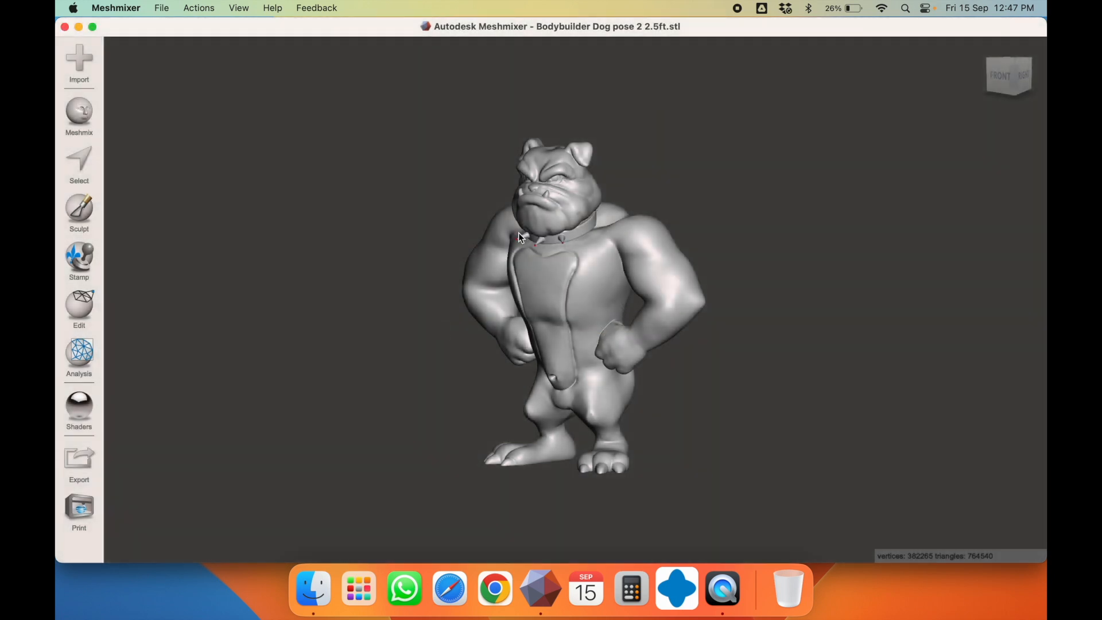
Run Analysis > Inspector and review the flagged defects around the dog's collar
right_click_drag(648, 309, 689, 280)
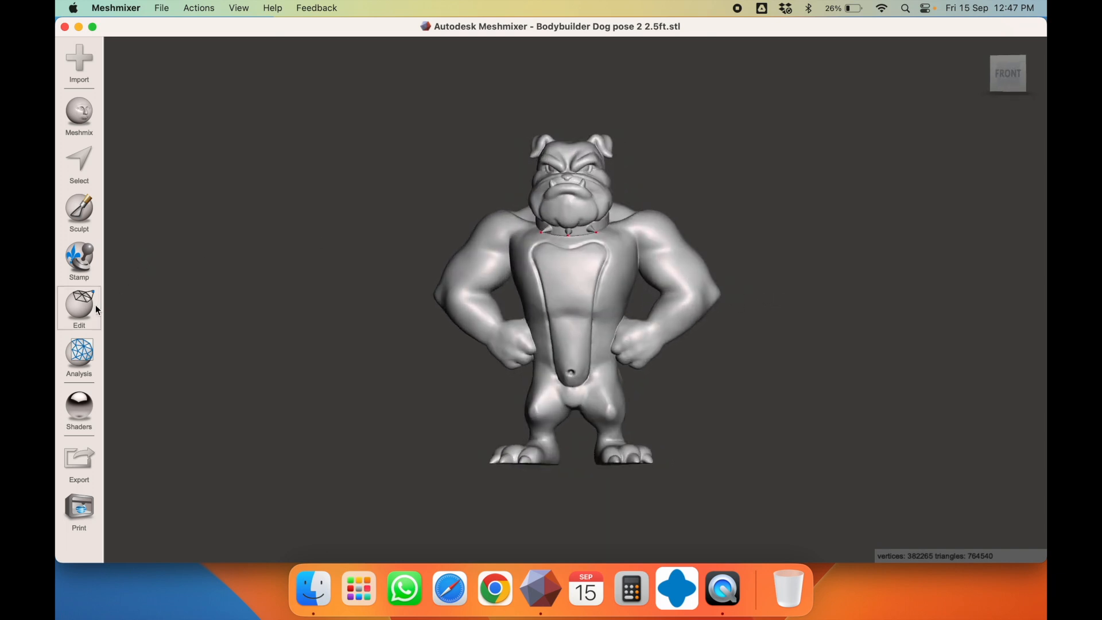
left_click(80, 316)
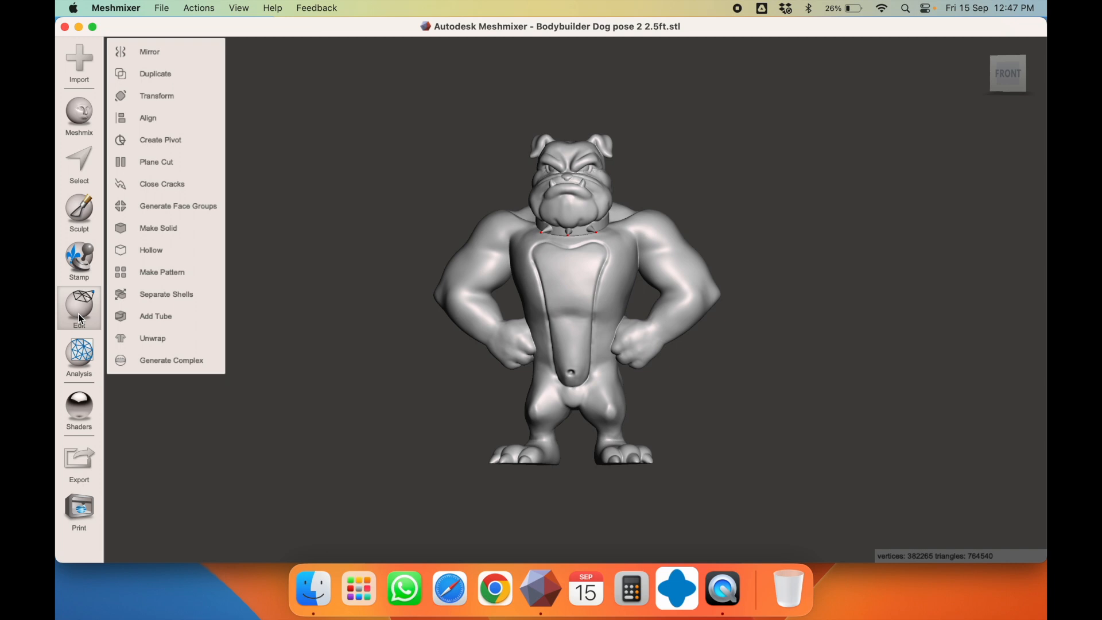
left_click(79, 316)
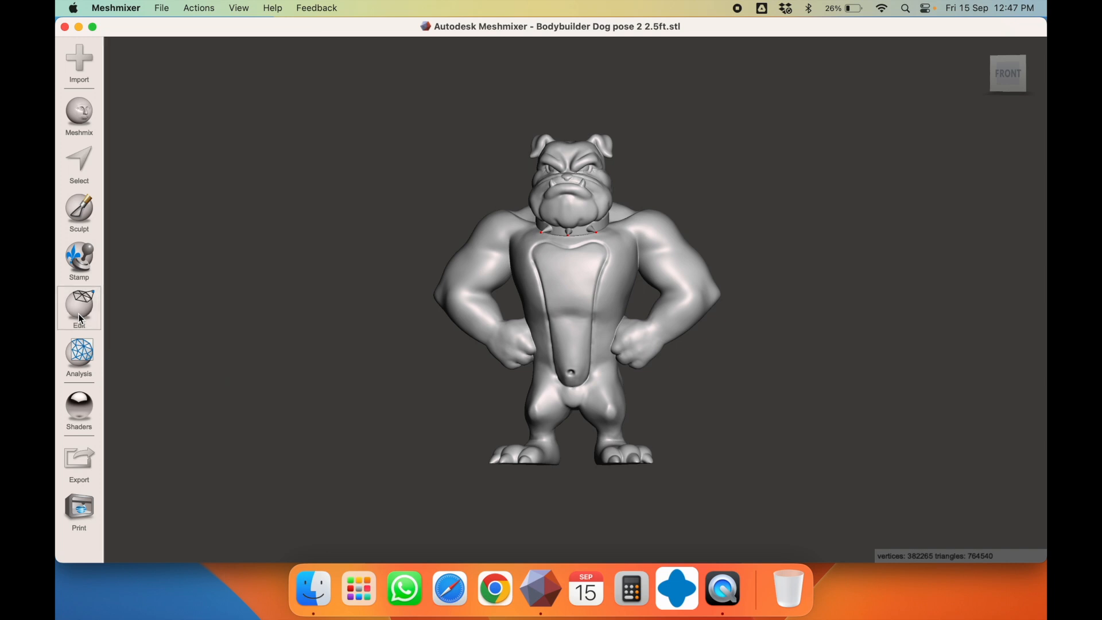
left_click(84, 358)
left_click(154, 57)
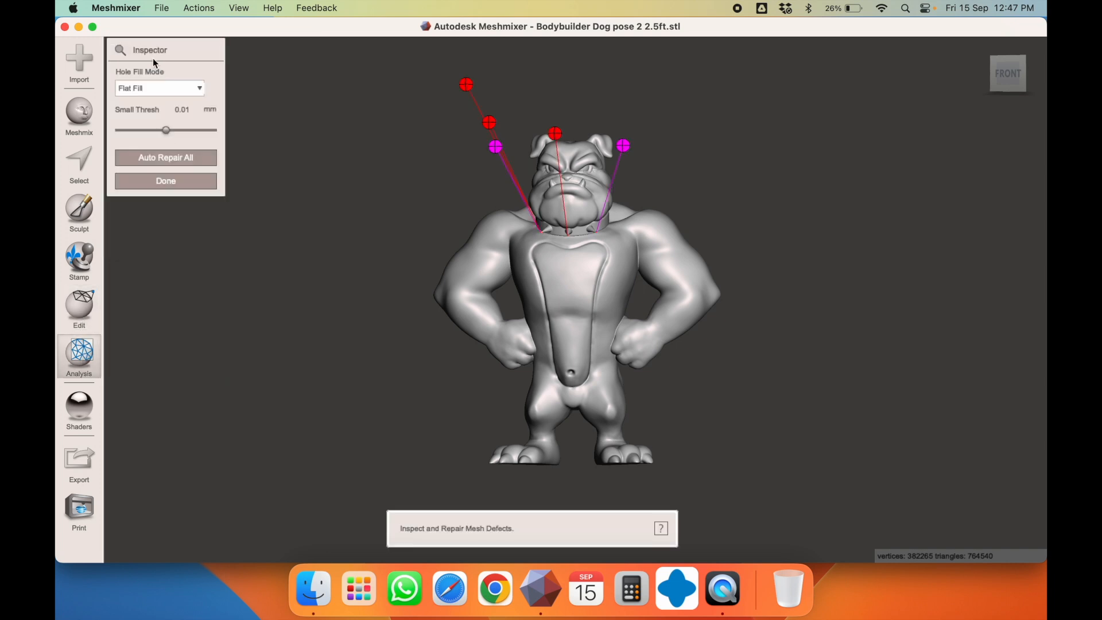
scroll(625, 248, "down", 10)
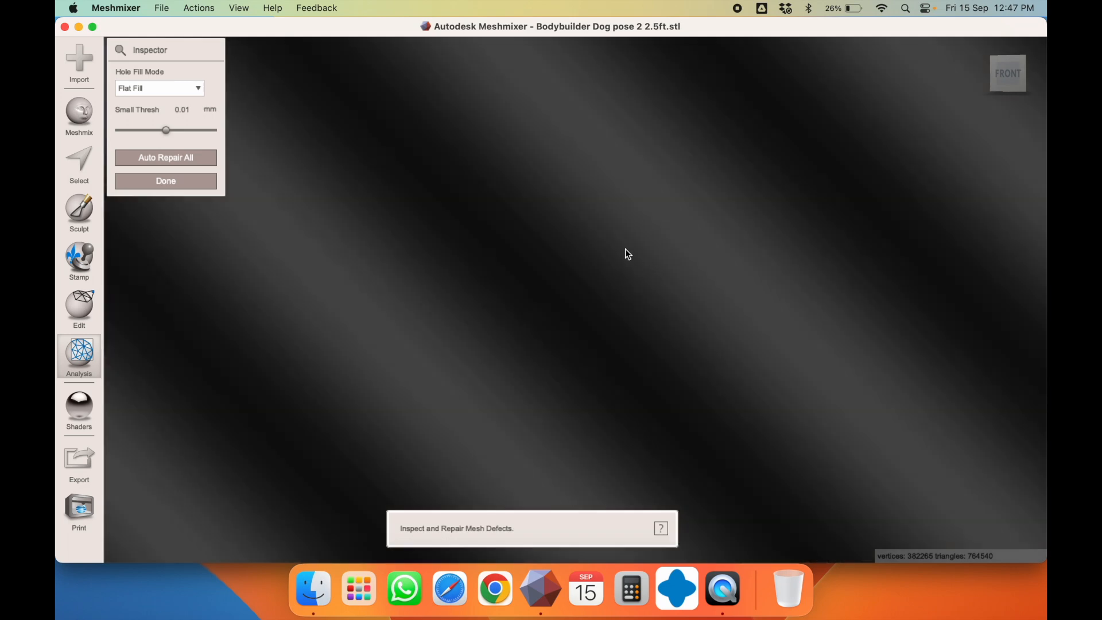
scroll(624, 249, "up", 8)
scroll(624, 249, "up", 5)
scroll(615, 251, "down", 10)
scroll(615, 252, "down", 5)
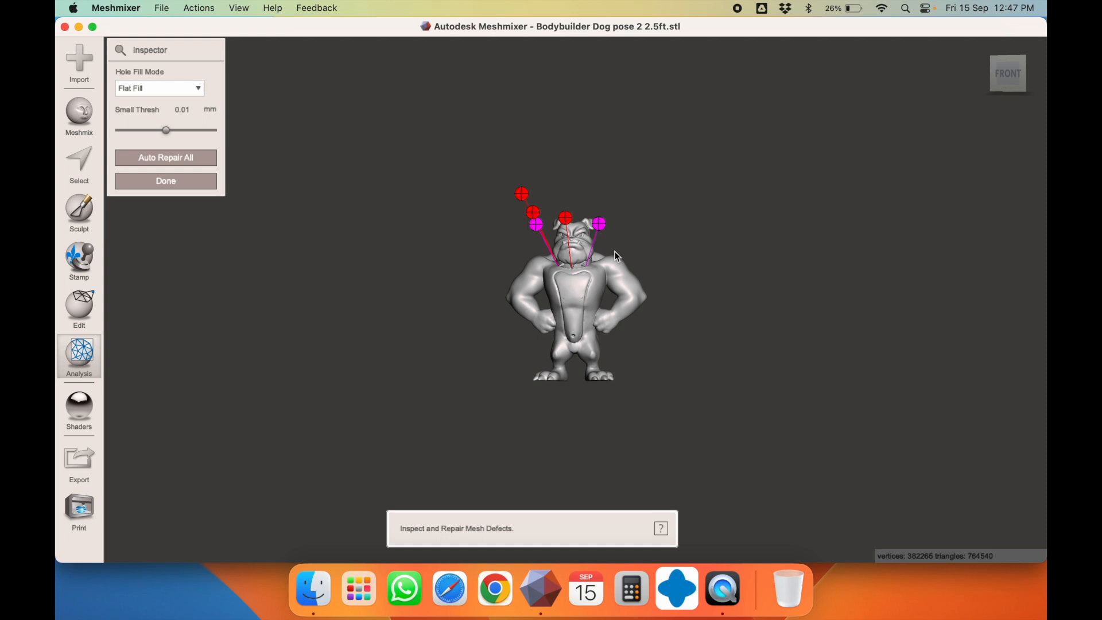
right_click_drag(570, 306, 638, 309)
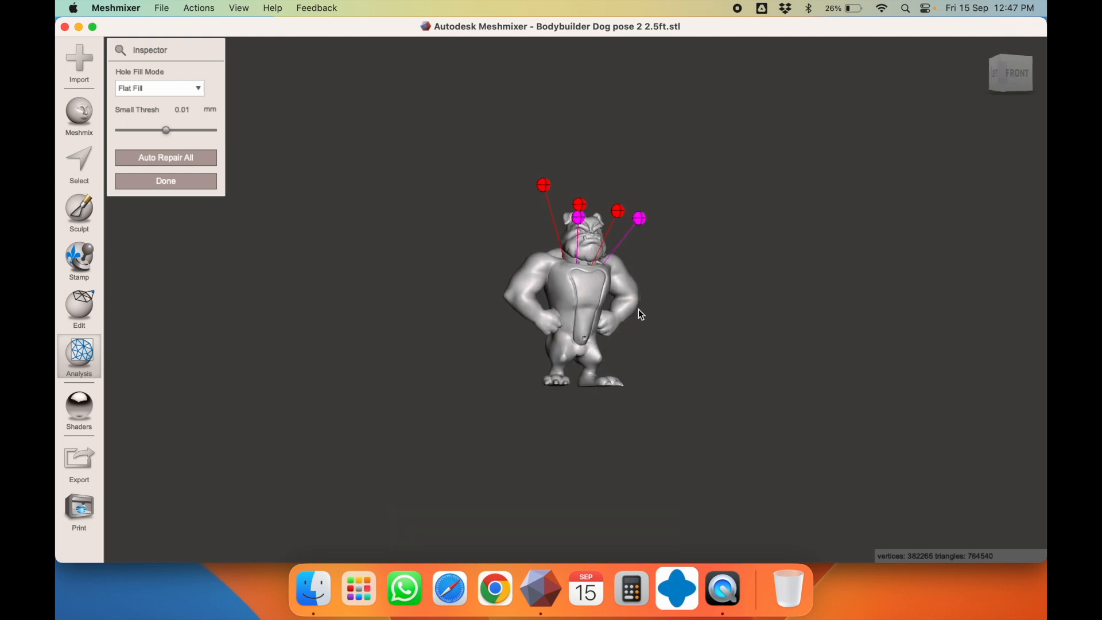
Auto Repair All defects, then recenter and orbit around the dog to check the result
left_click(182, 164)
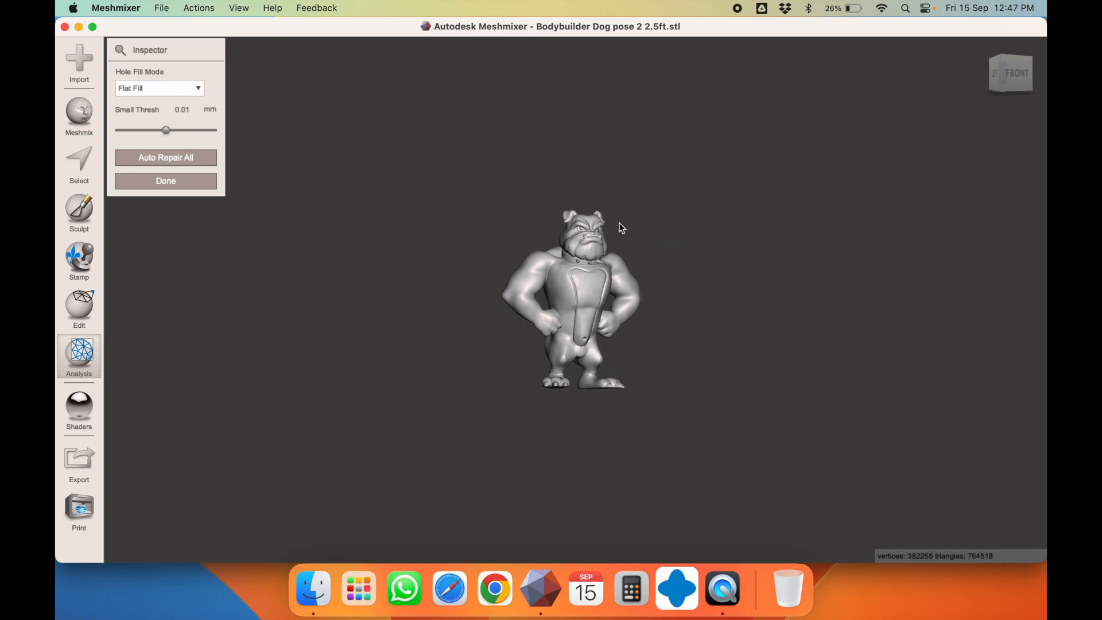
left_click(239, 8)
left_click(253, 30)
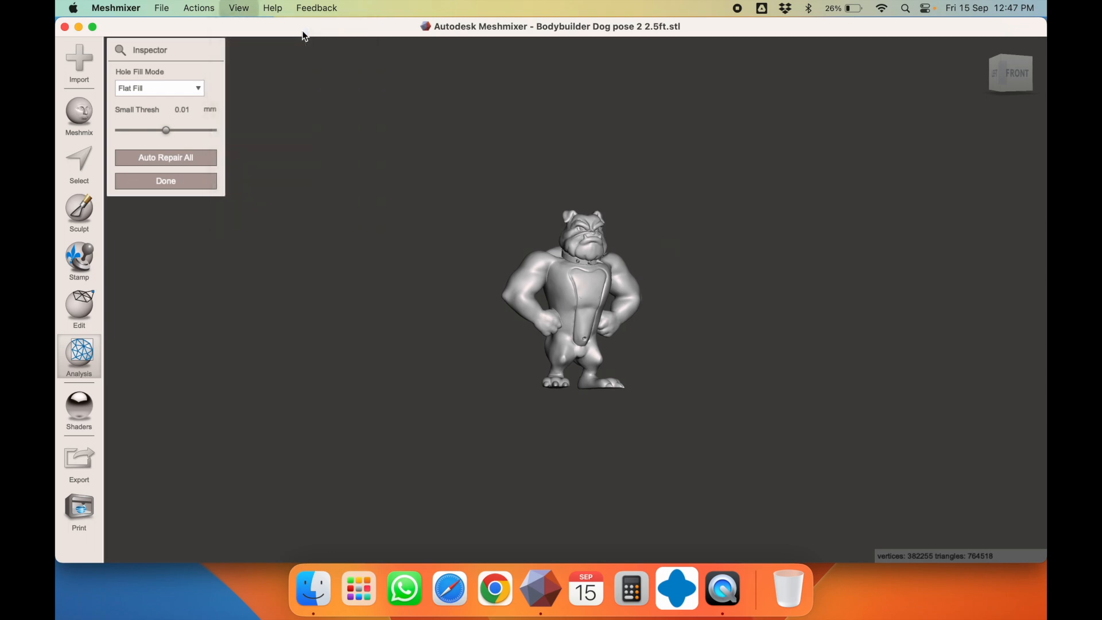
scroll(583, 183, "up", 10)
scroll(583, 181, "down", 10)
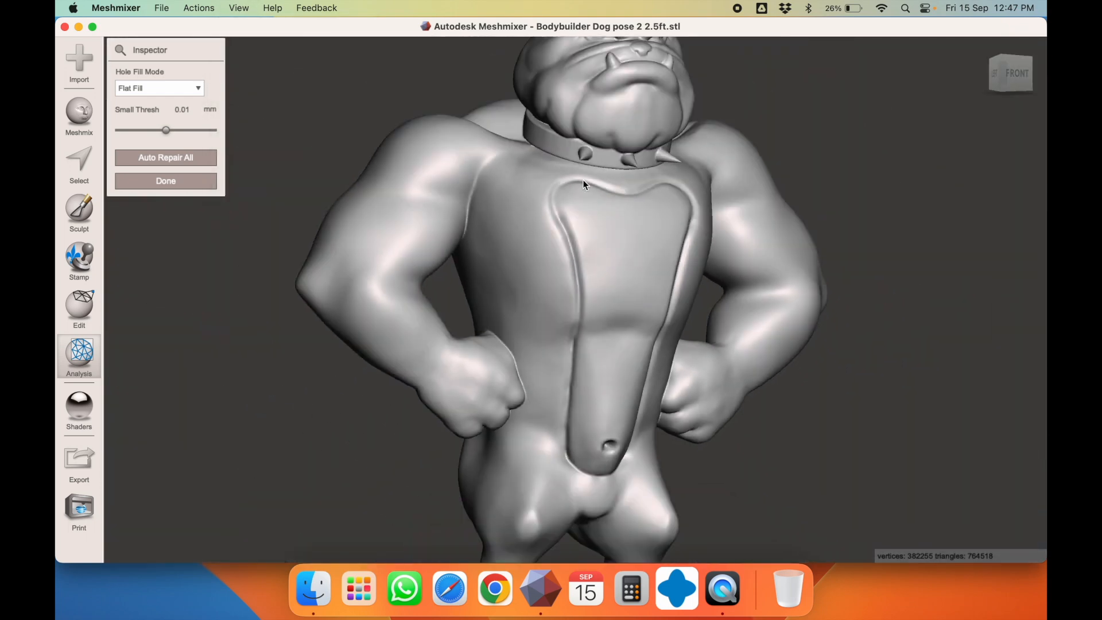
right_click_drag(581, 180, 408, 159)
right_click_drag(623, 177, 400, 174)
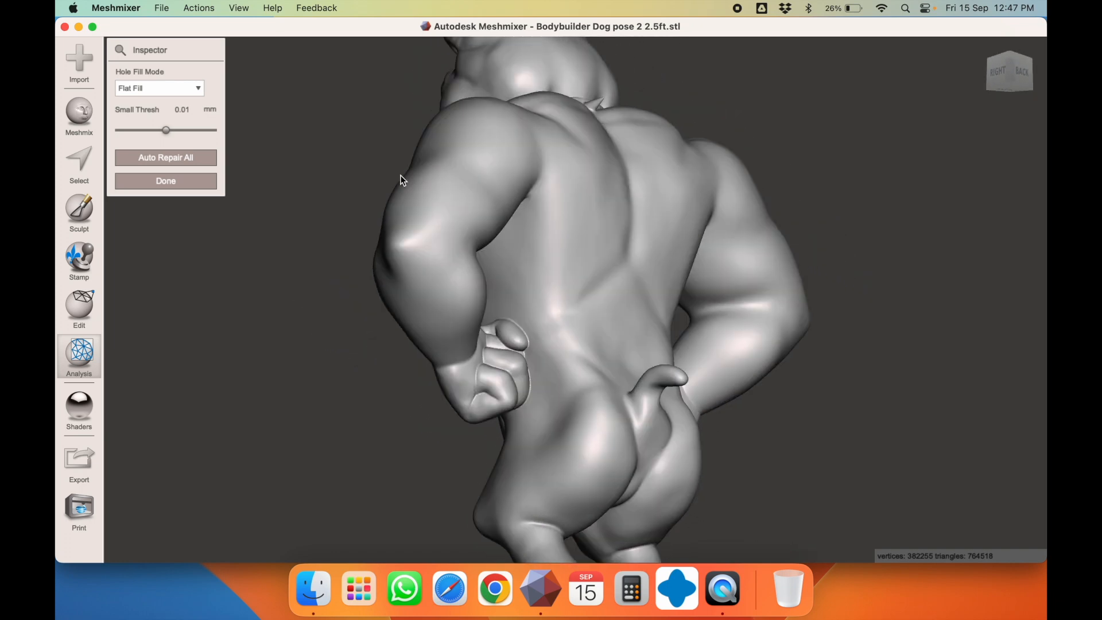
right_click_drag(590, 195, 441, 242)
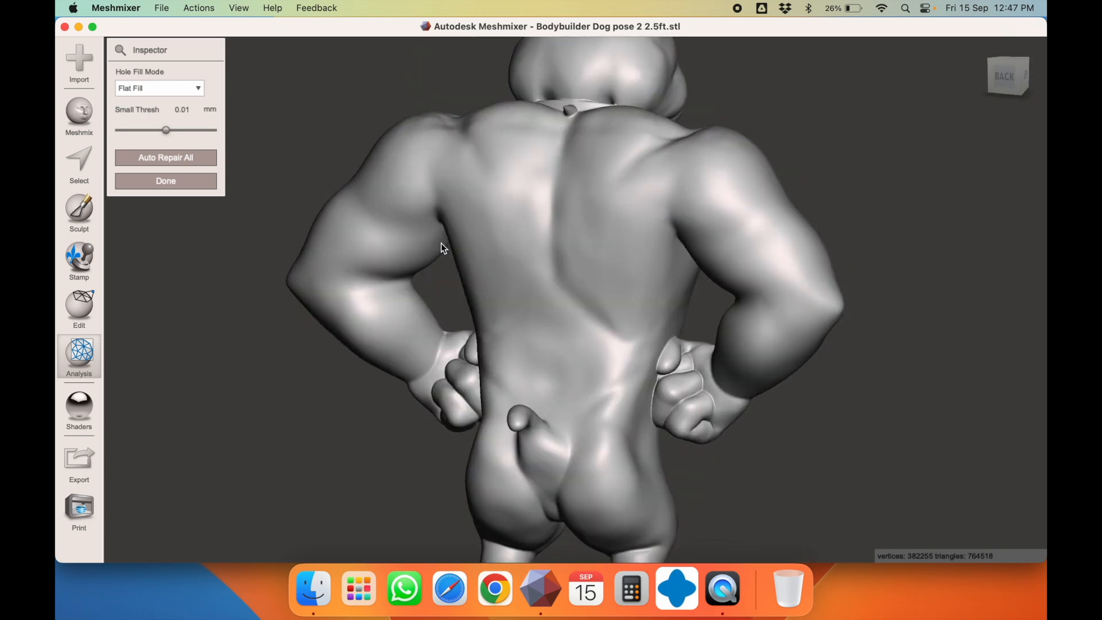
Close the Inspector and re-export the repaired dog, replacing 01 dog 2.5ft.stl
left_click(187, 183)
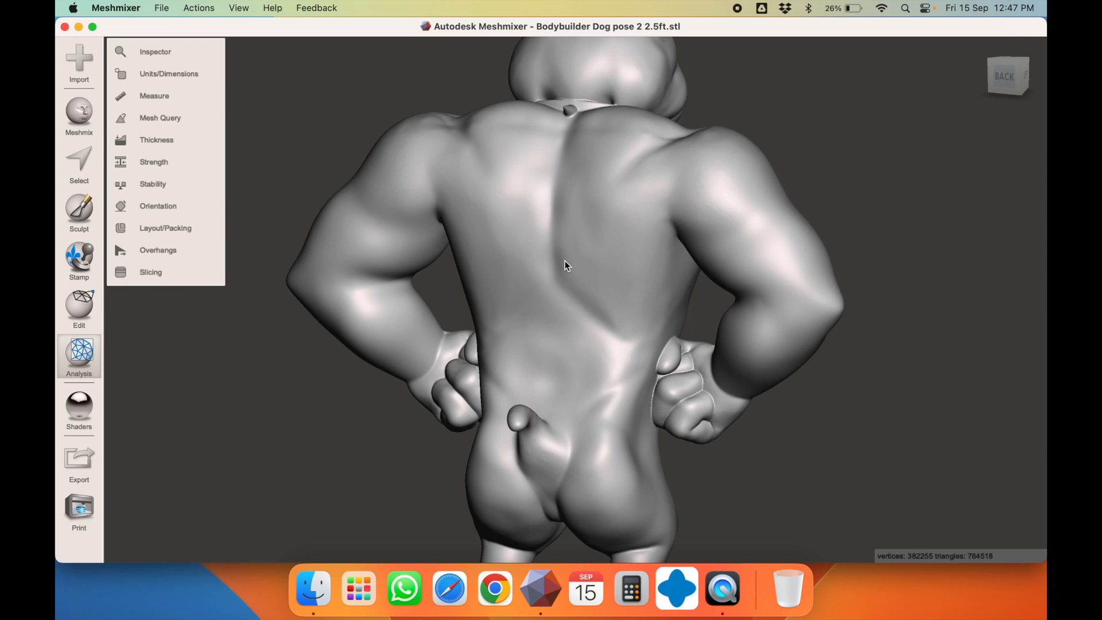
key("super+e")
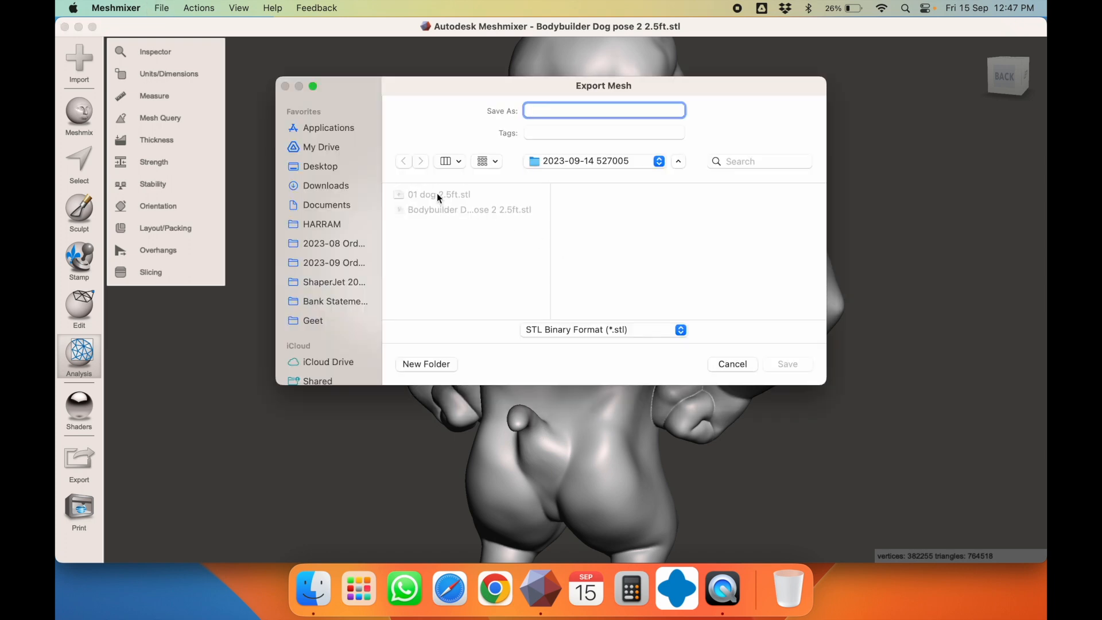
left_click(437, 195)
left_click(789, 363)
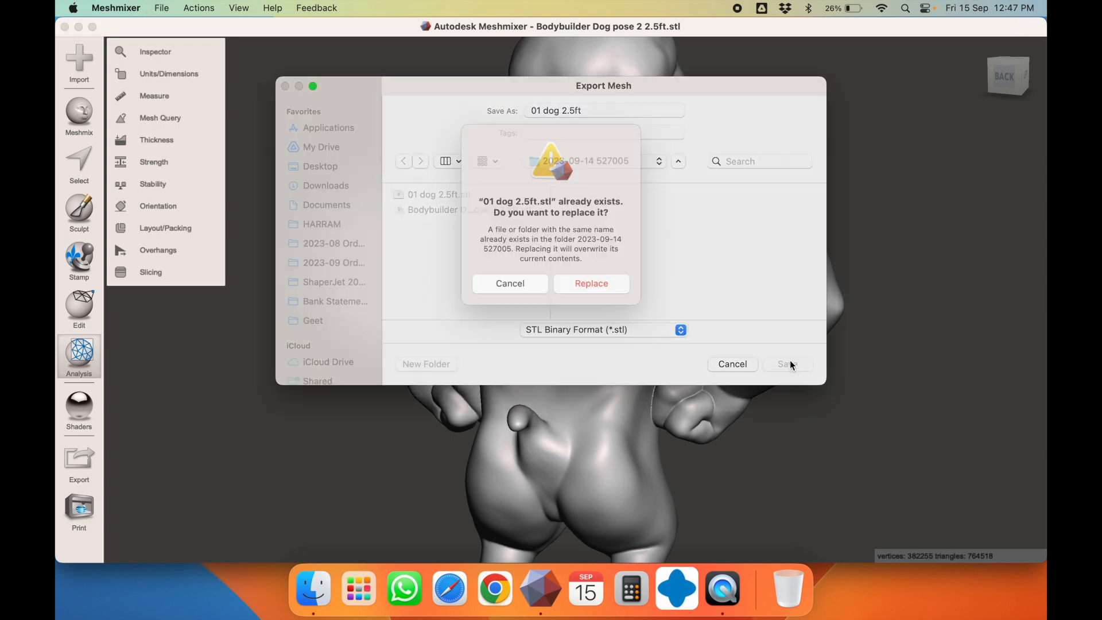
left_click(603, 301)
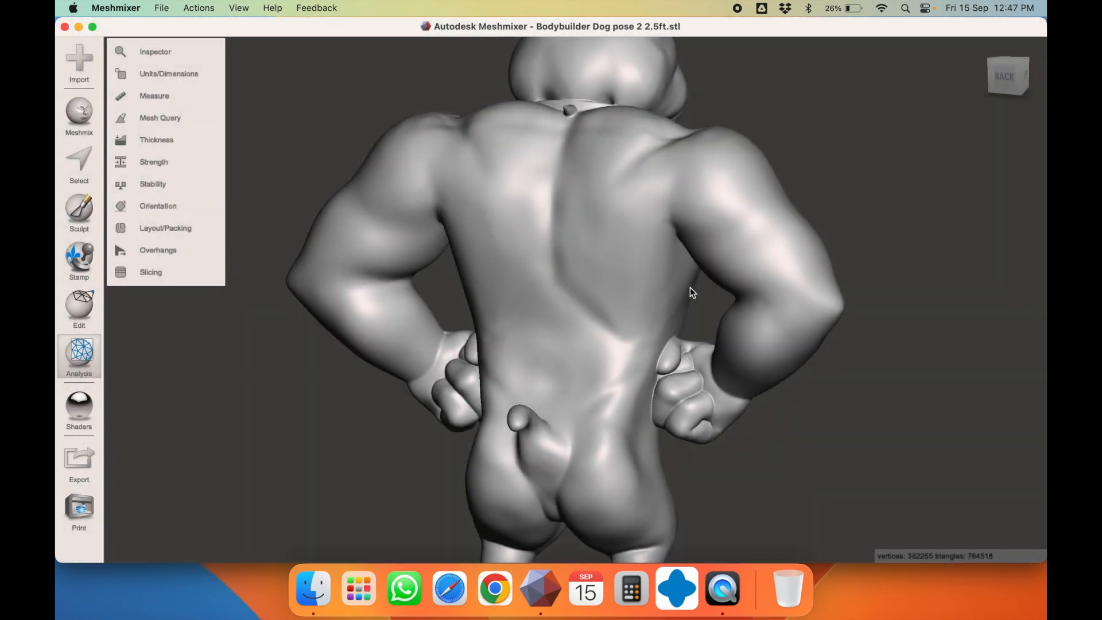
right_click_drag(689, 287, 525, 277)
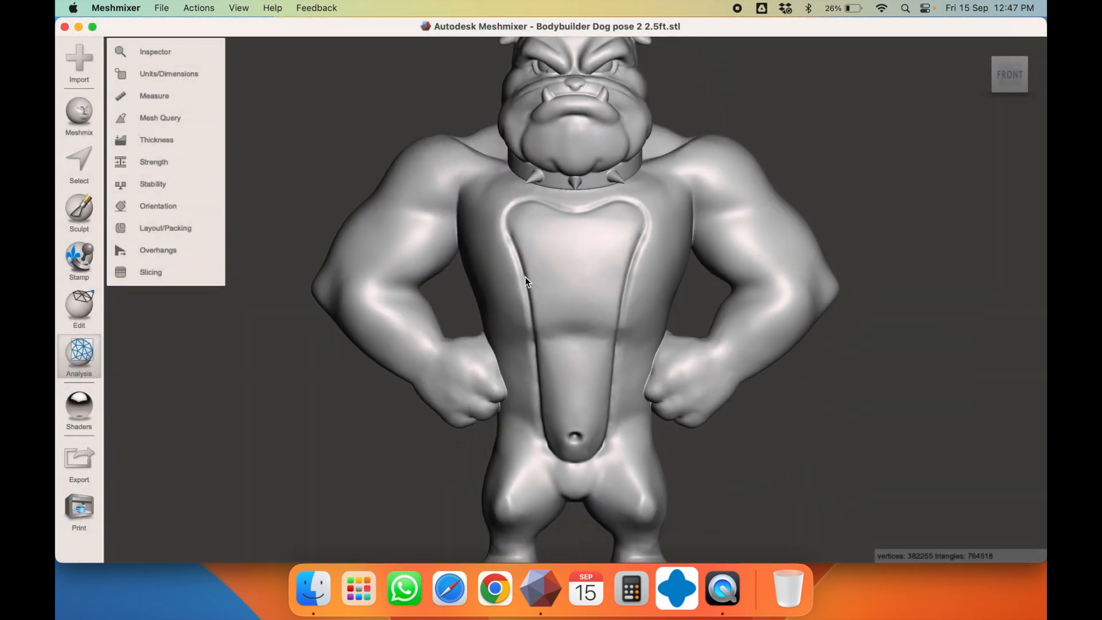
scroll(525, 277, "down", 10)
scroll(525, 276, "up", 5)
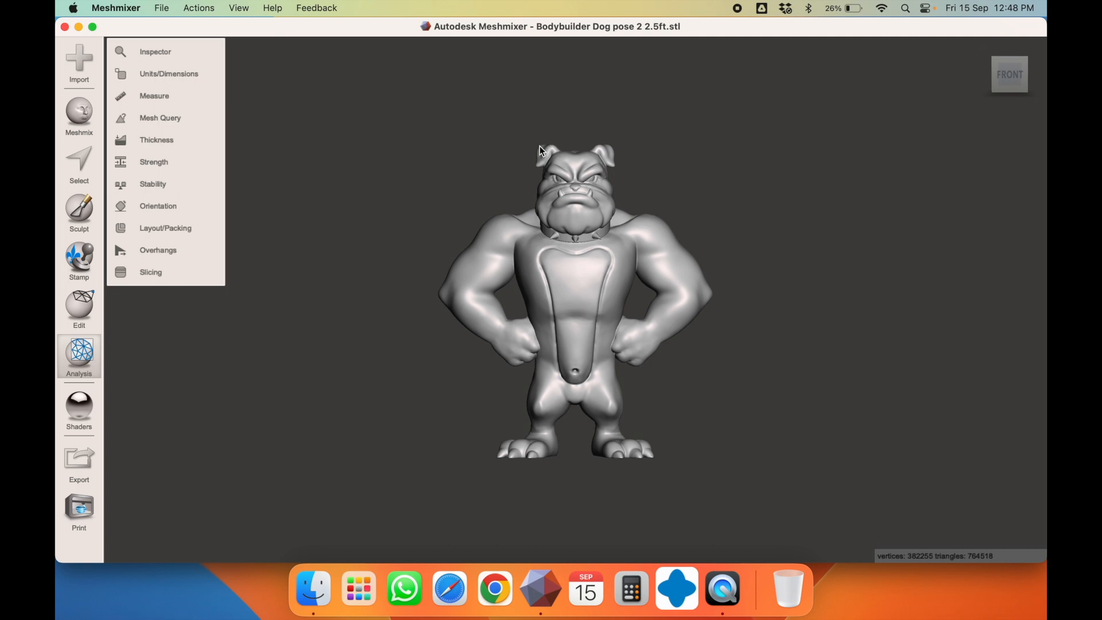
right_click_drag(541, 151, 465, 292)
right_click_drag(650, 298, 640, 326)
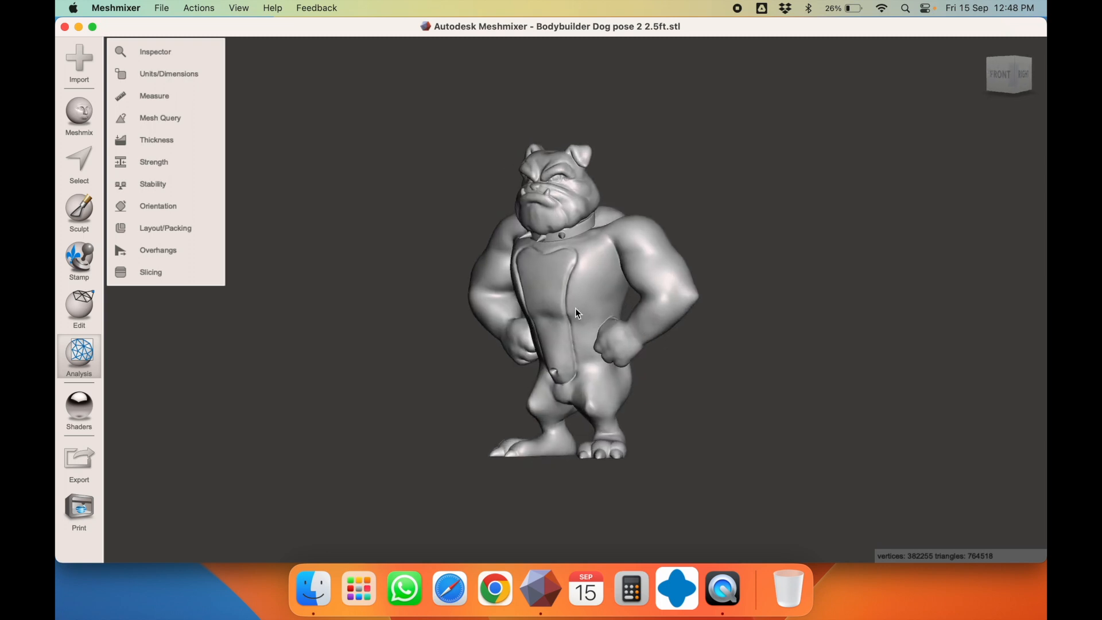
right_click_drag(575, 307, 661, 307)
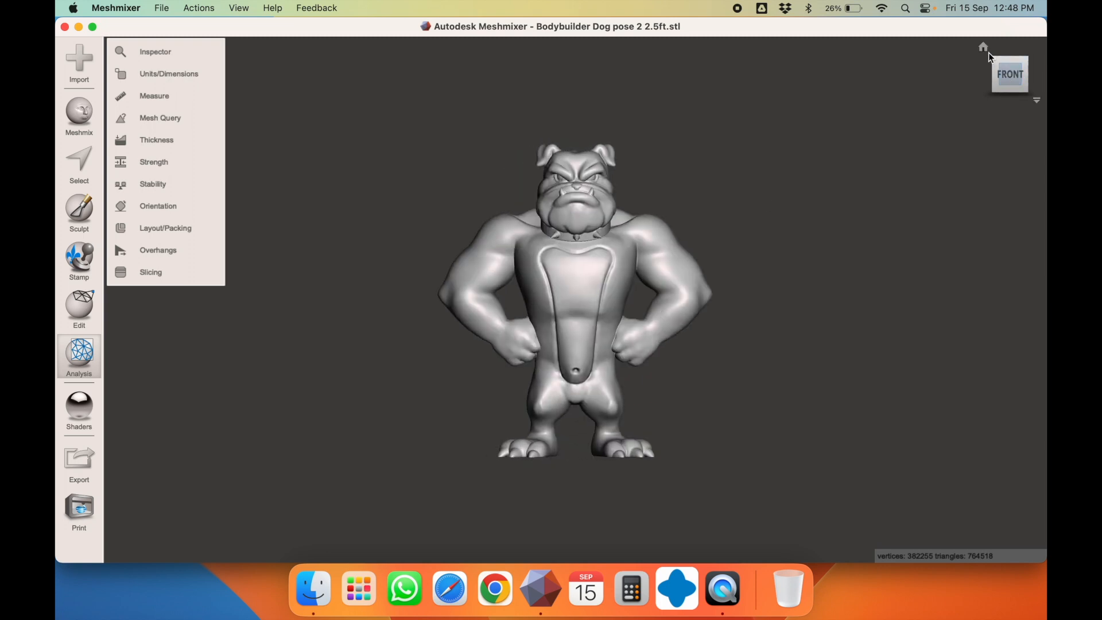
left_click(983, 48)
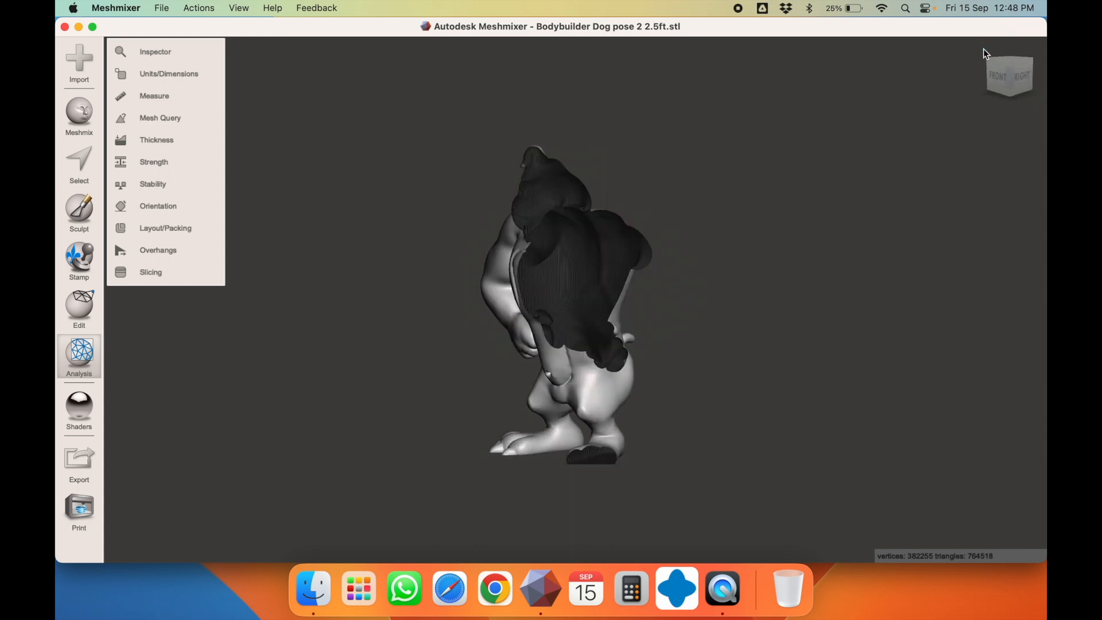
left_click(239, 8)
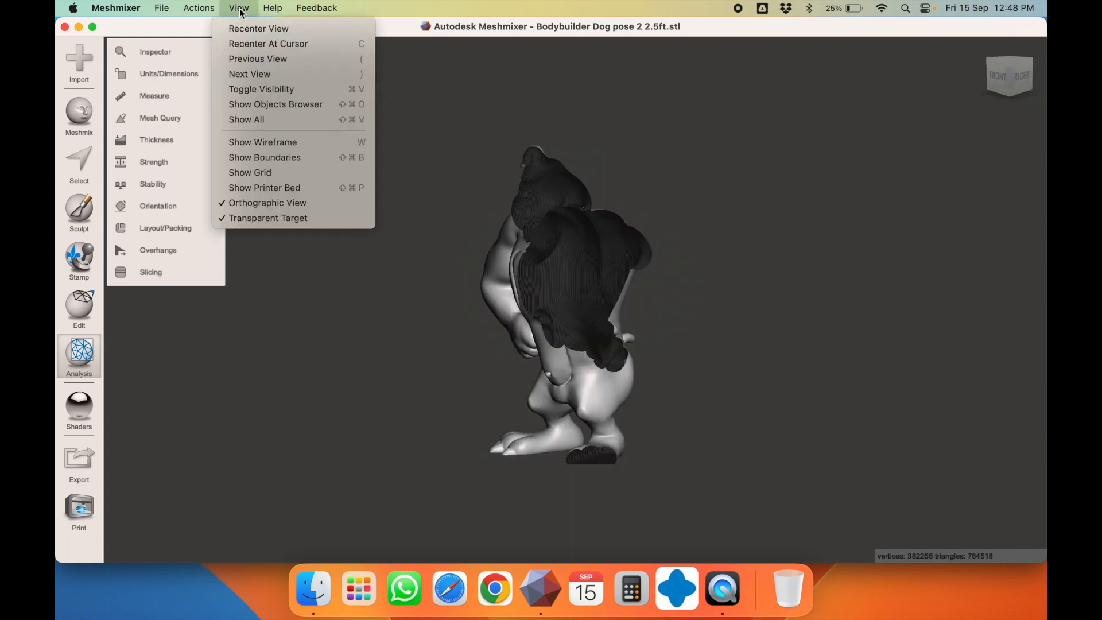
left_click(270, 27)
left_click(981, 48)
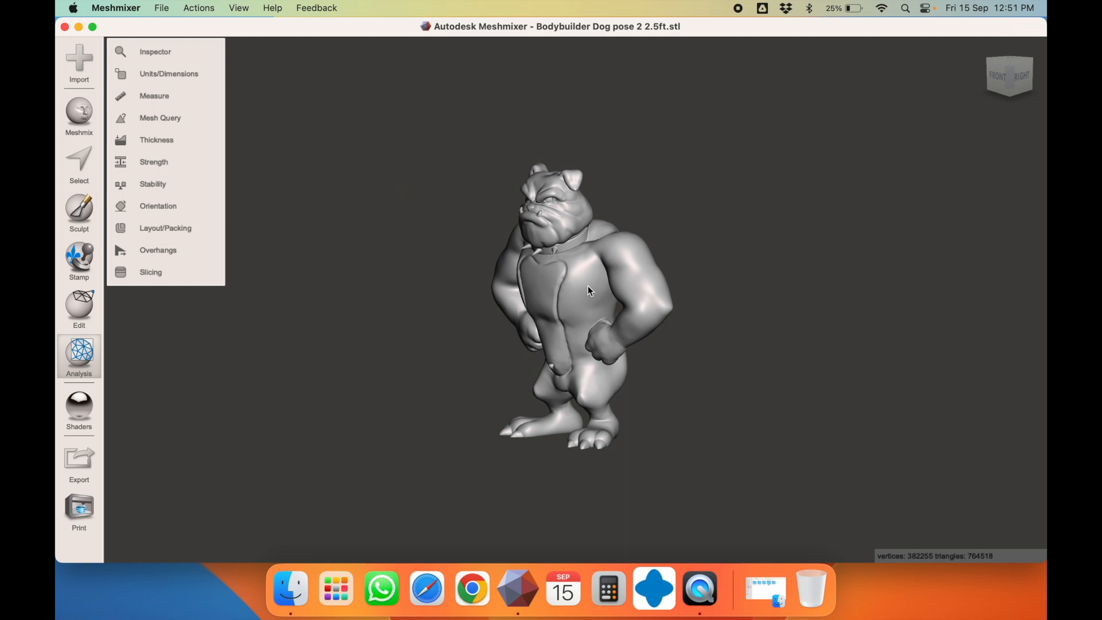
Apply Edit > Hollow with 1.2 mm offset and raised mesh density, then update the hollow
mouse_move(90, 304)
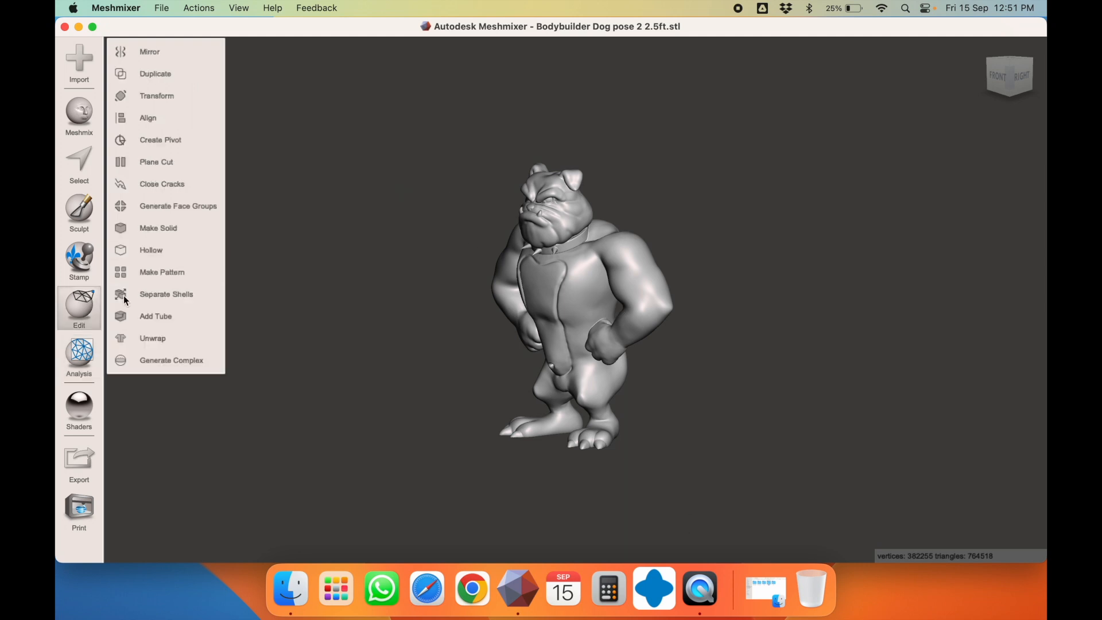
left_click(150, 250)
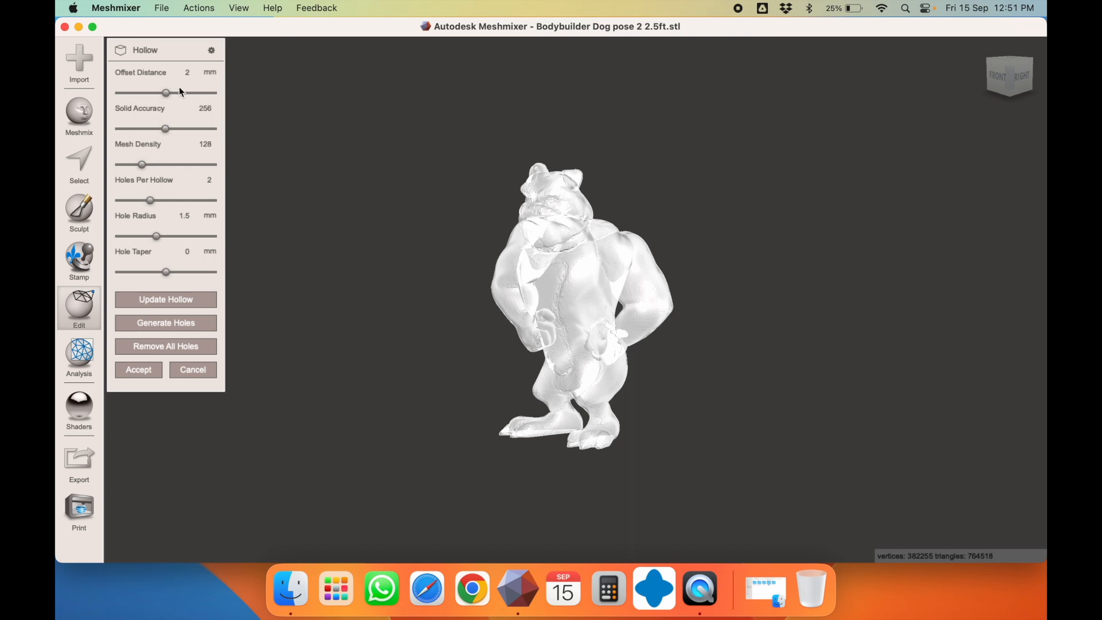
left_click(184, 73)
type("1.2")
key("Tab")
scroll(581, 295, "up", 2)
scroll(581, 295, "up", 2)
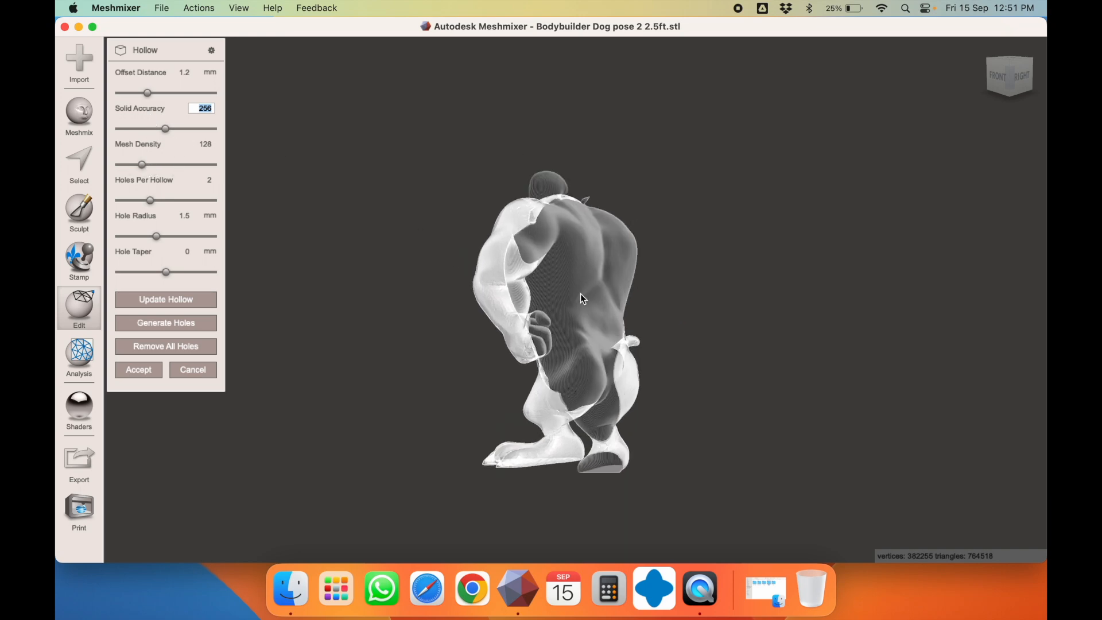
scroll(580, 295, "down", 10)
scroll(581, 294, "up", 10)
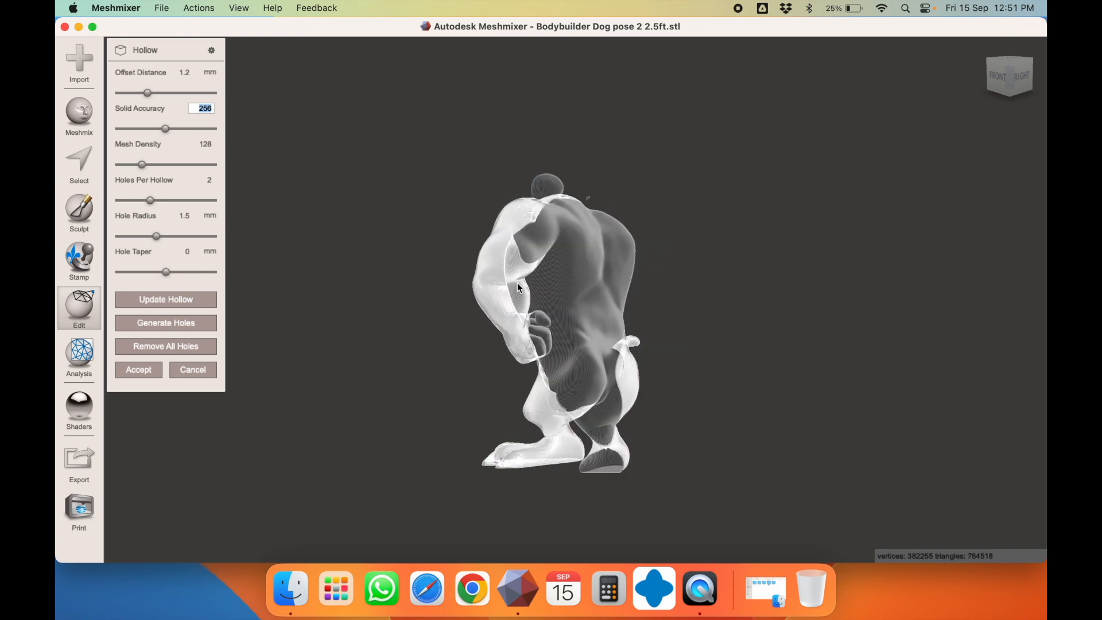
scroll(554, 310, "down", 1)
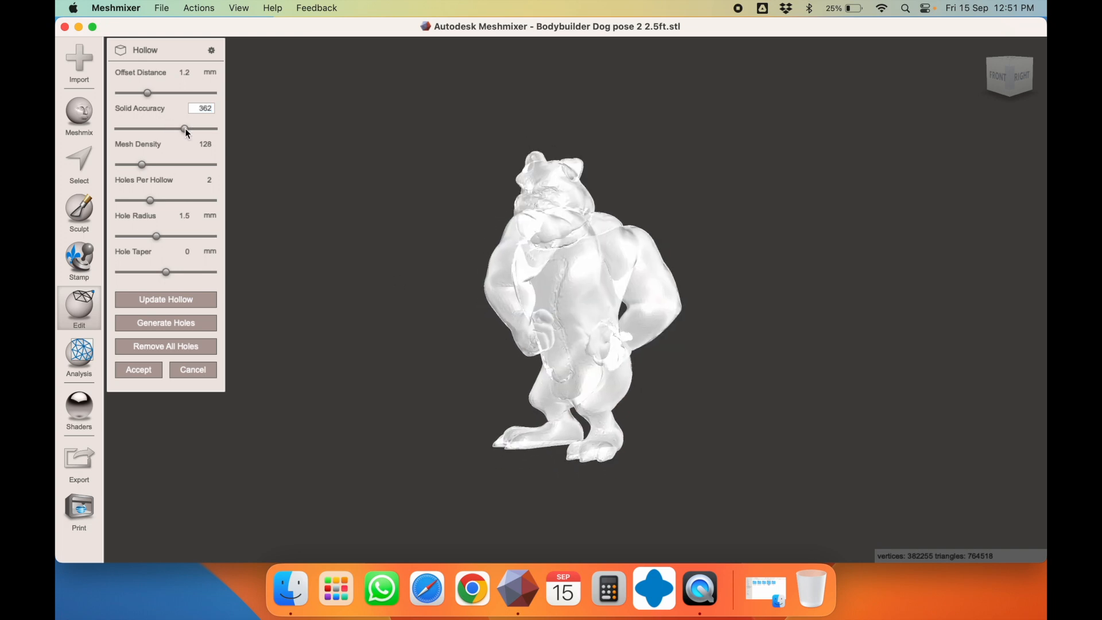
left_click(181, 165)
left_click(175, 302)
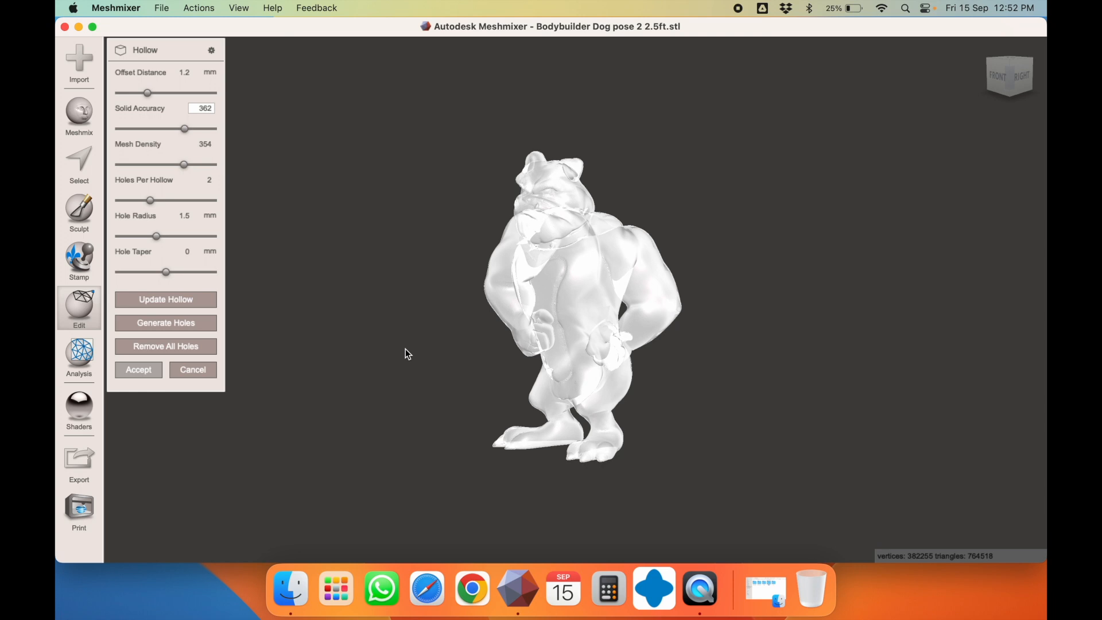
right_click_drag(421, 346, 465, 346)
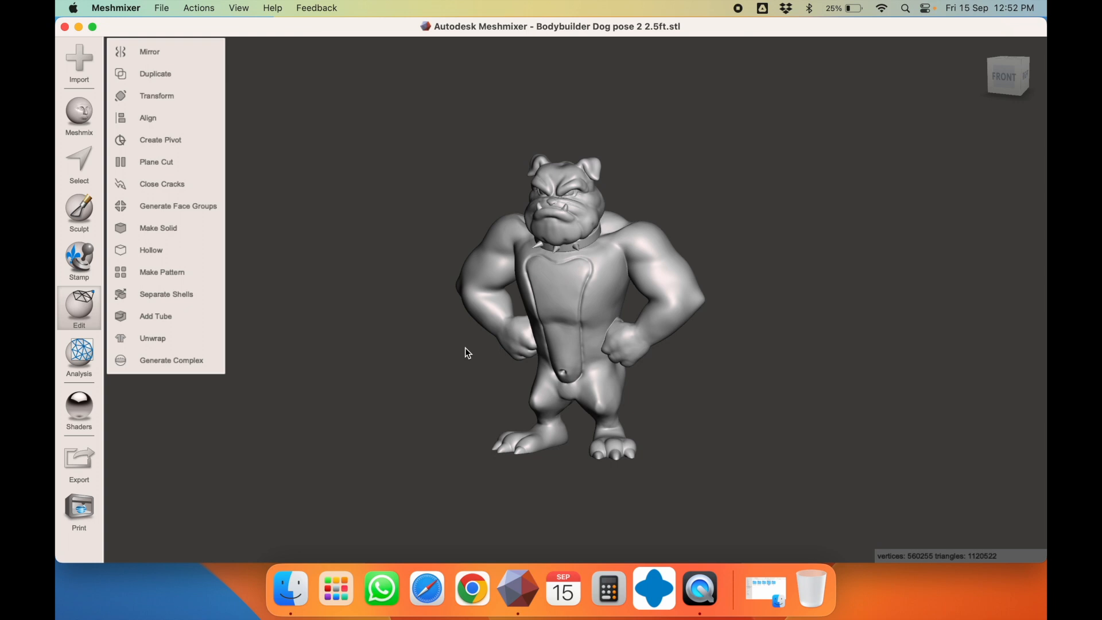
Export the hollowed dog as binary STL '02 dog 2.5ft hollow', then orbit to check it
key("super+e")
type("02")
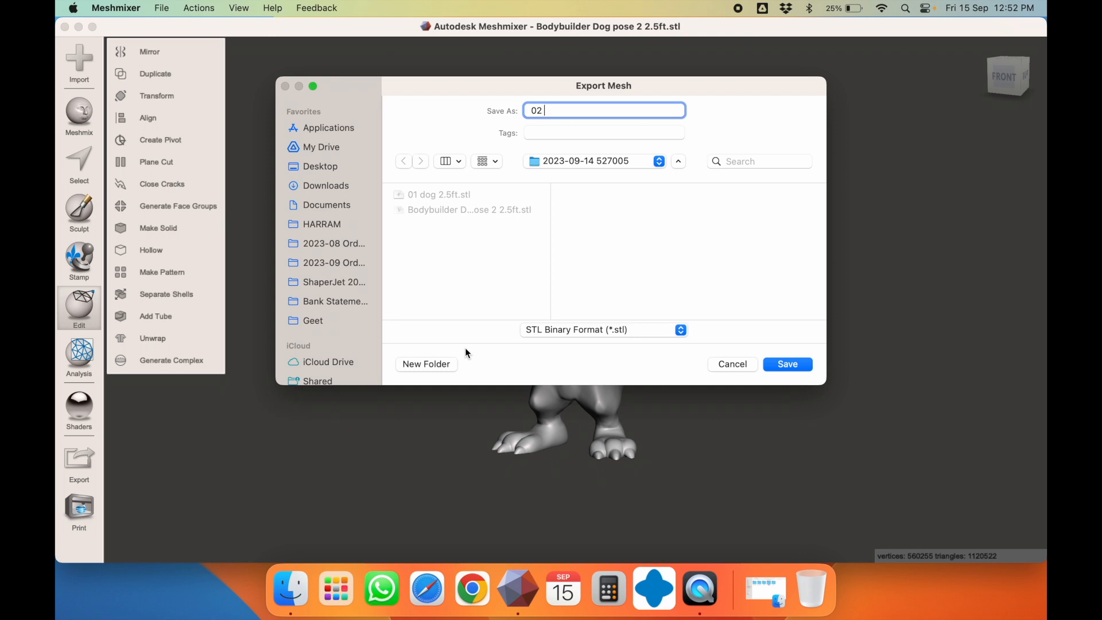
type(" dog 2.5ft hollow")
key("Return")
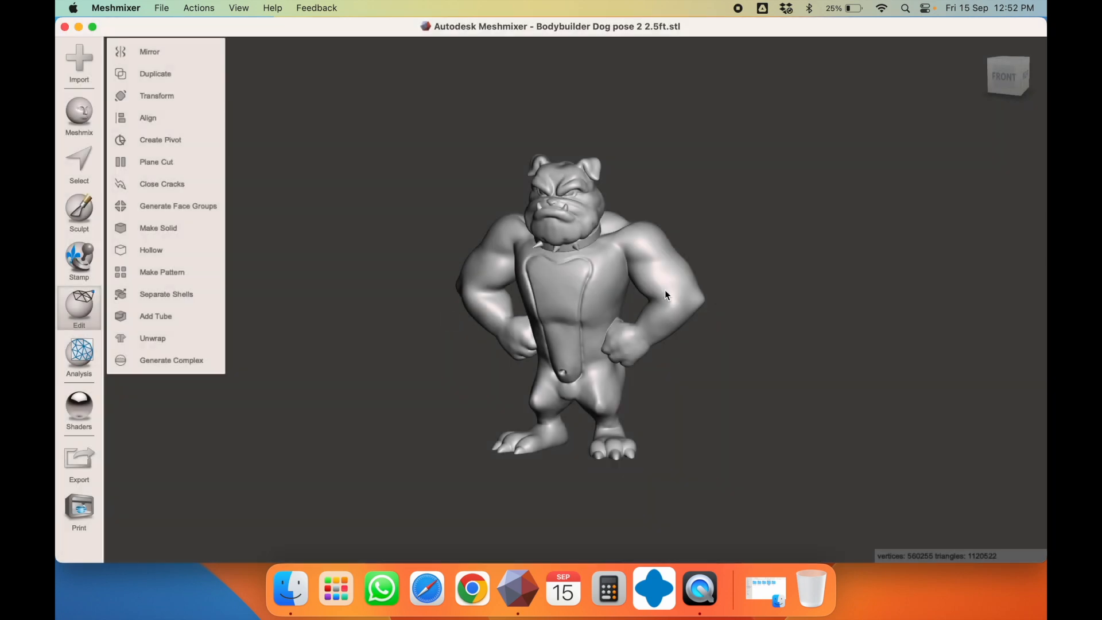
right_click_drag(519, 308, 399, 294)
right_click_drag(514, 288, 488, 282)
right_click_drag(600, 346, 713, 369)
right_click_drag(547, 352, 691, 353)
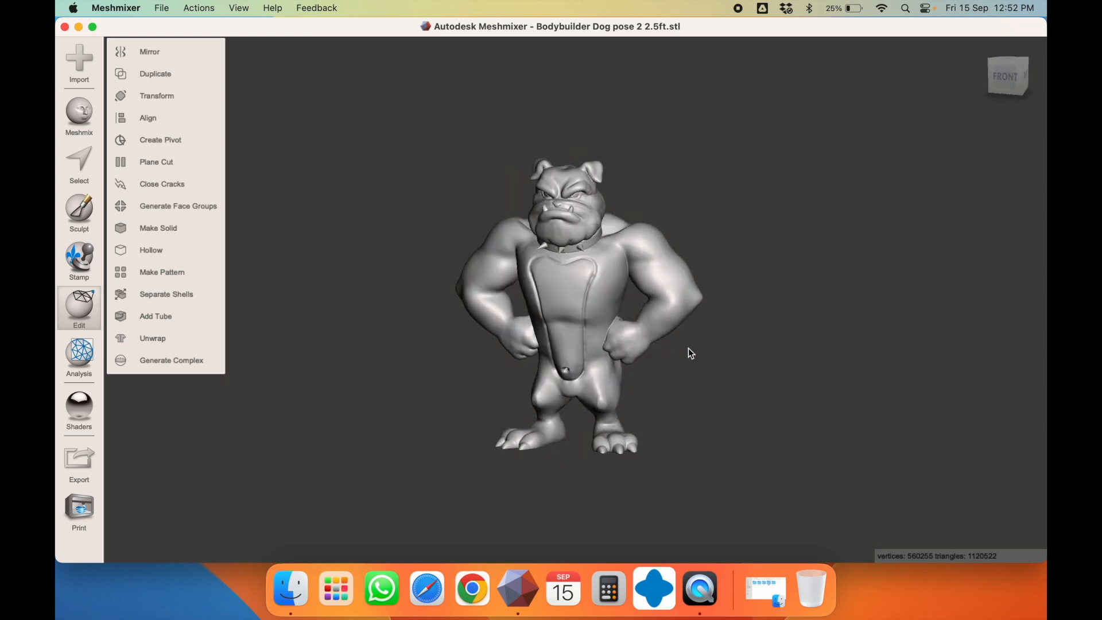
Start a Plane Cut on the bulldog, check the front and right views, and lower the plane to its feet
left_click(1010, 75)
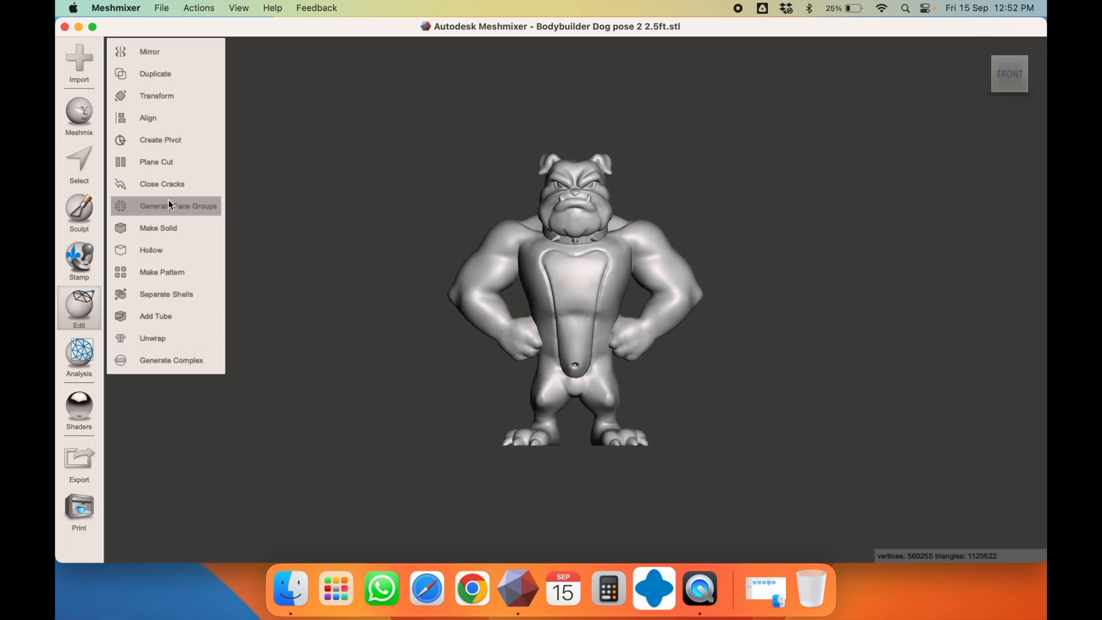
left_click(164, 164)
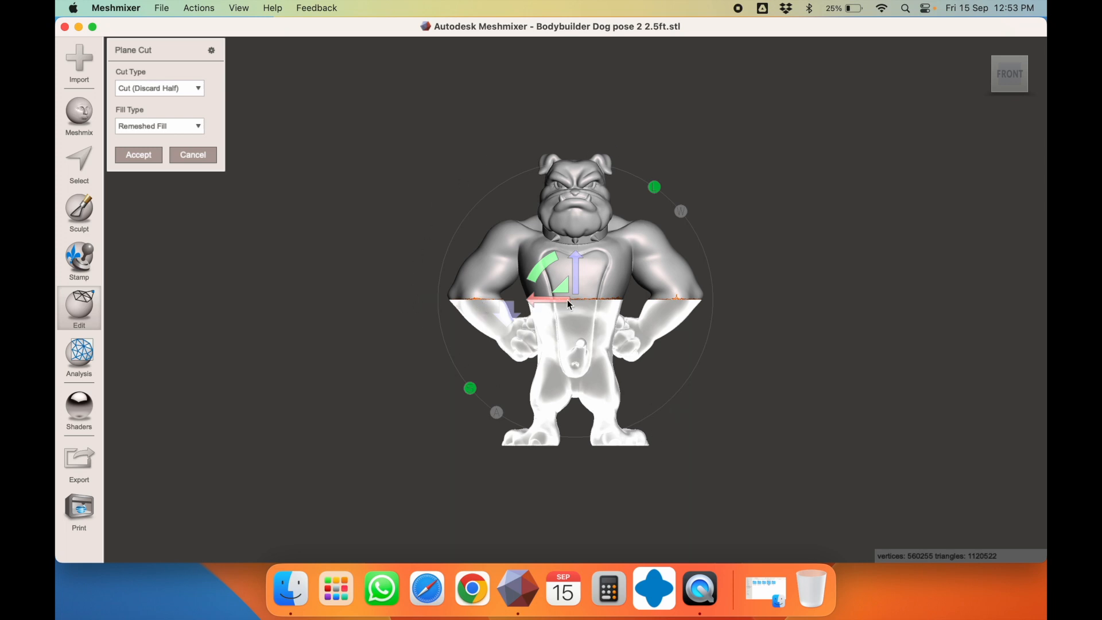
mouse_move(620, 270)
right_mouse_down()
mouse_move(404, 261)
mouse_move(518, 249)
mouse_move(629, 255)
right_mouse_up()
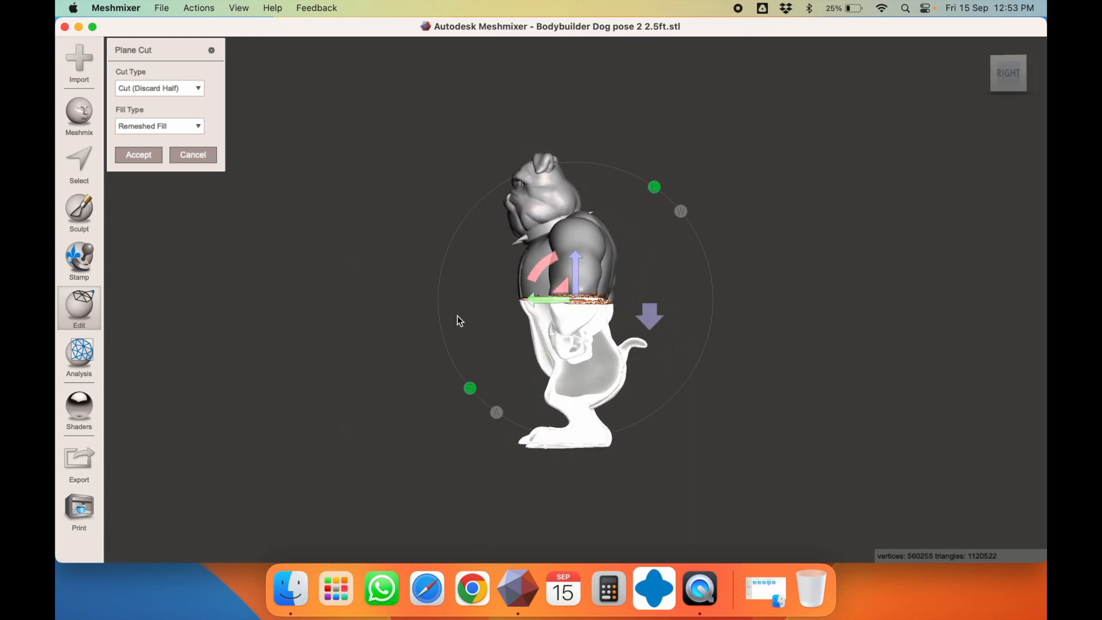
left_click(1008, 73)
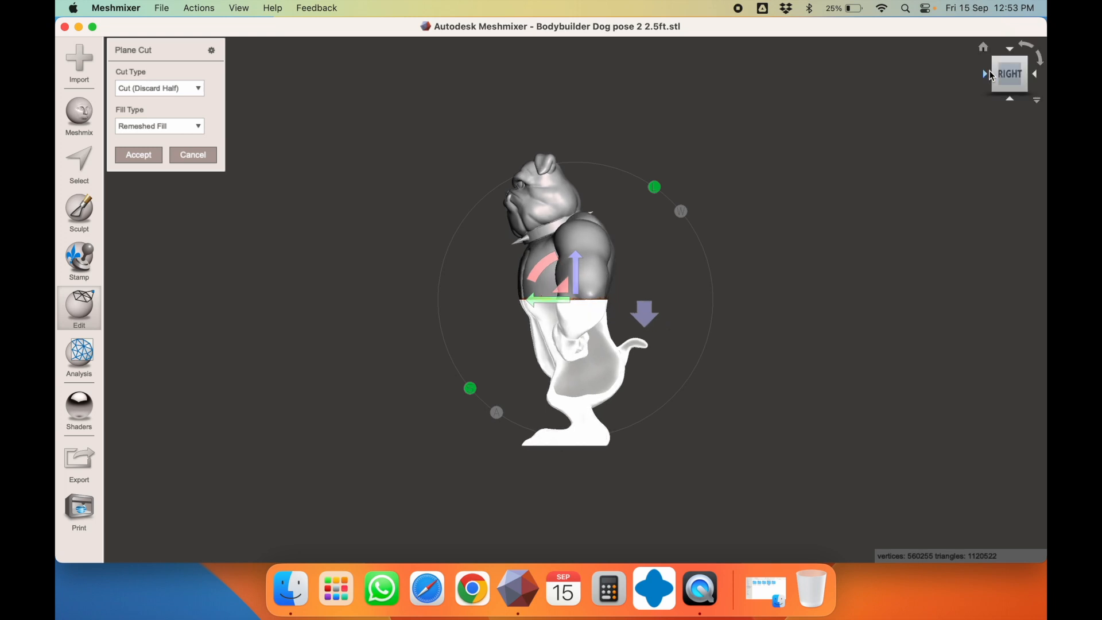
left_click(986, 74)
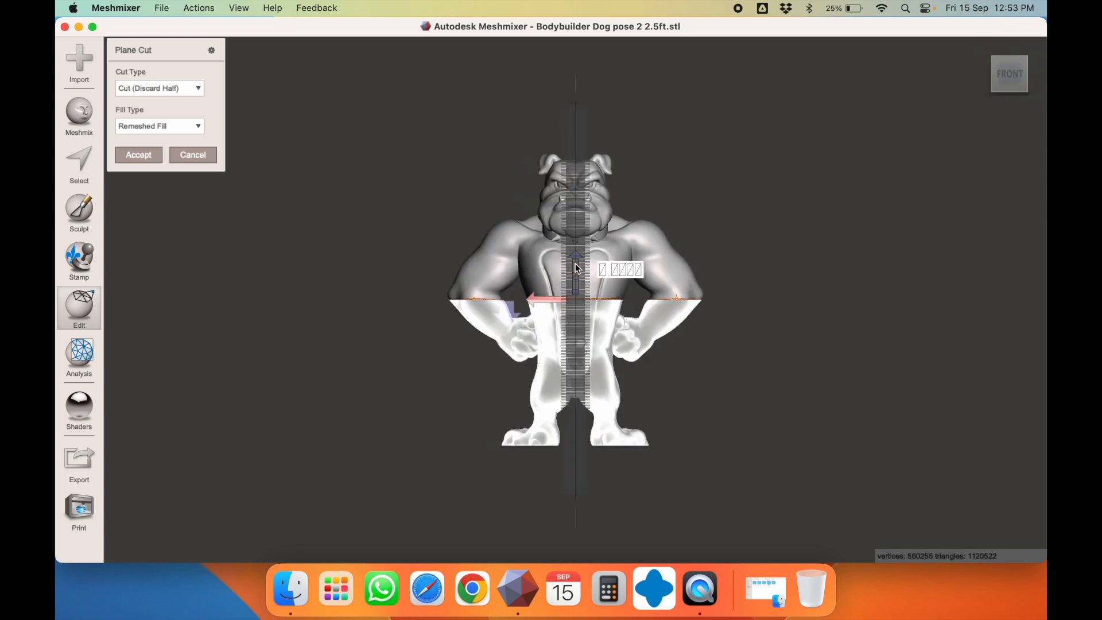
left_click_drag(579, 300, 596, 414)
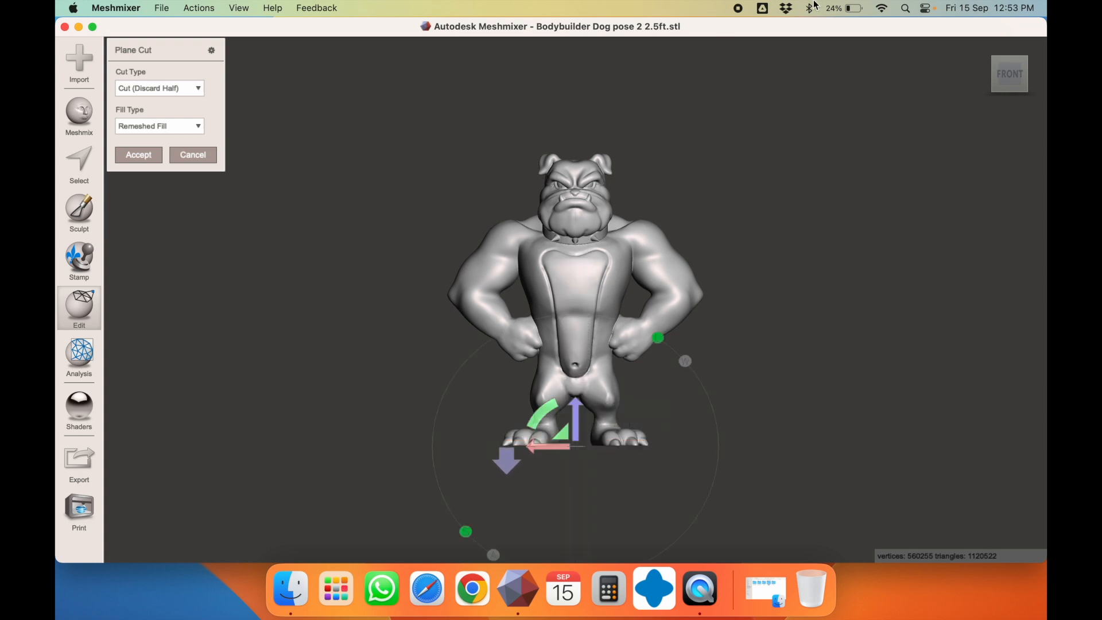
Raise the cutting plane from the feet to the top of the legs at the hips
left_click(740, 9)
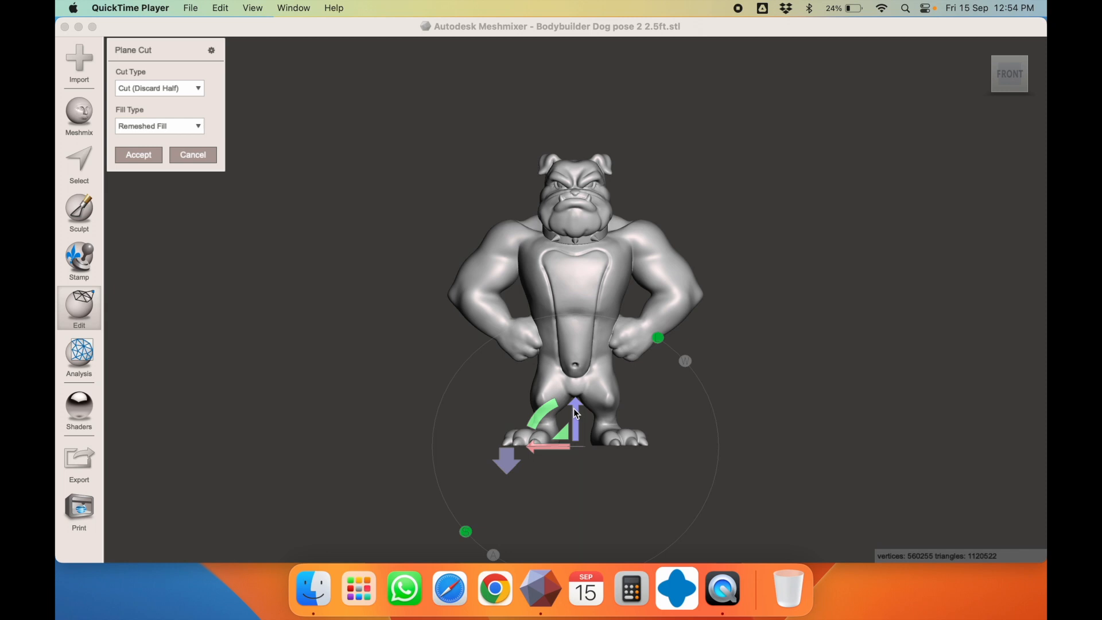
left_click(576, 413)
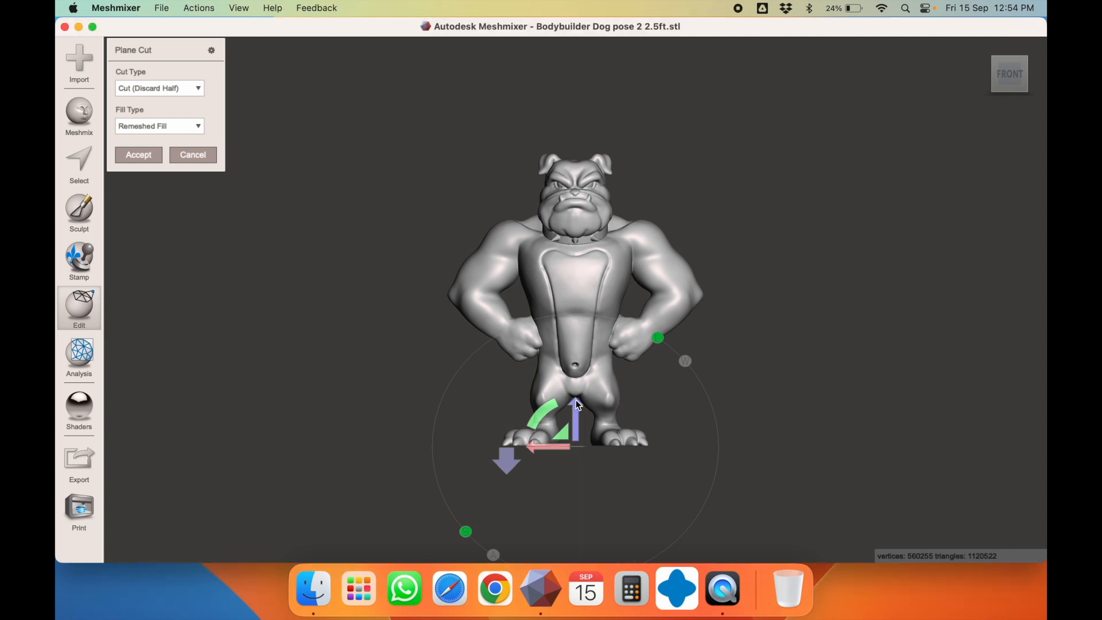
left_click(576, 407)
left_click_drag(577, 410, 578, 412)
left_click_drag(574, 408, 570, 350)
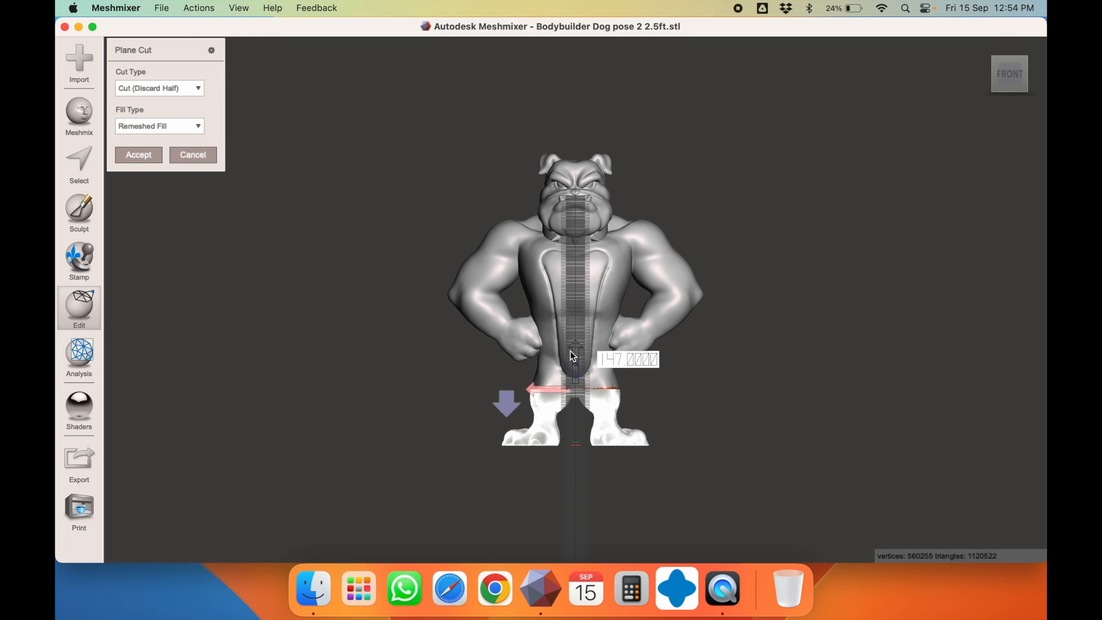
left_click_drag(571, 351, 572, 343)
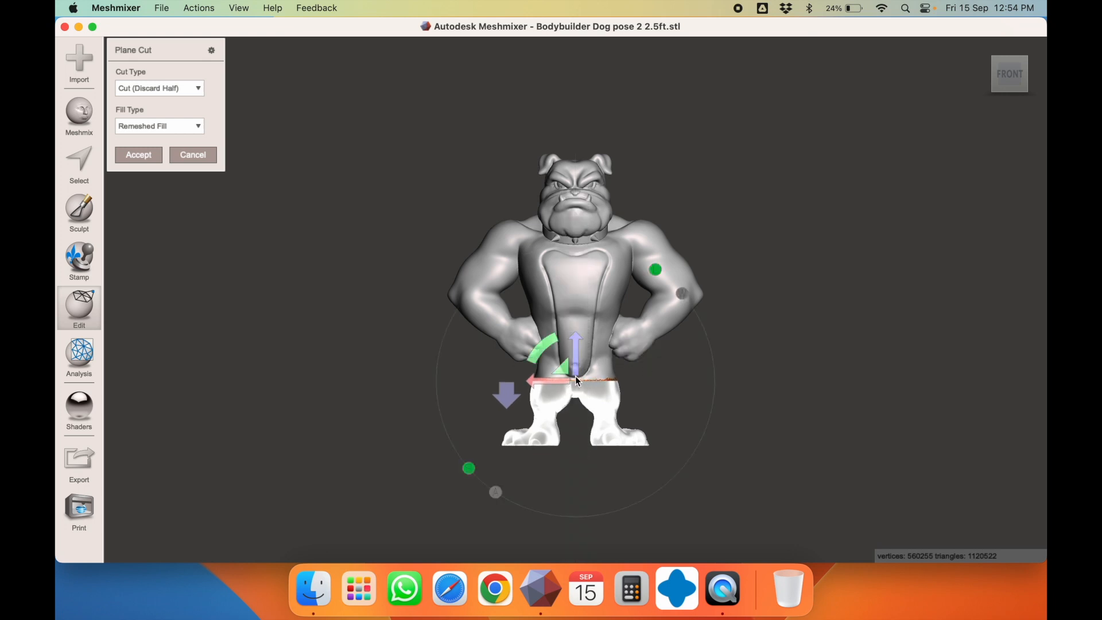
key("f")
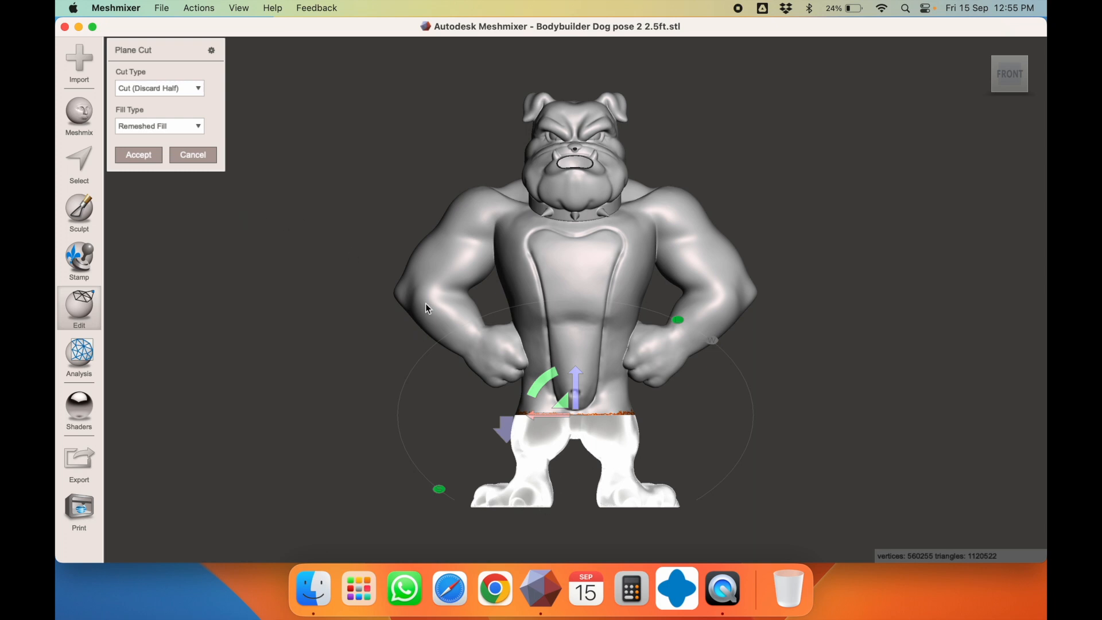
Set the cut type to Slice (Keep Both) and accept the cut
left_click(181, 88)
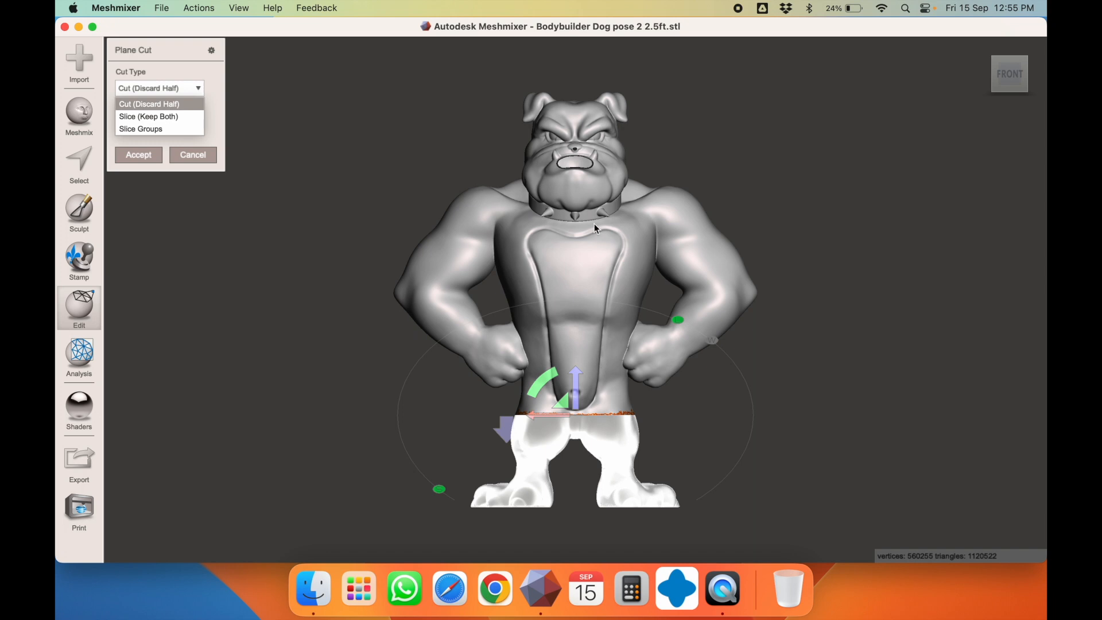
left_click(146, 117)
left_click(146, 153)
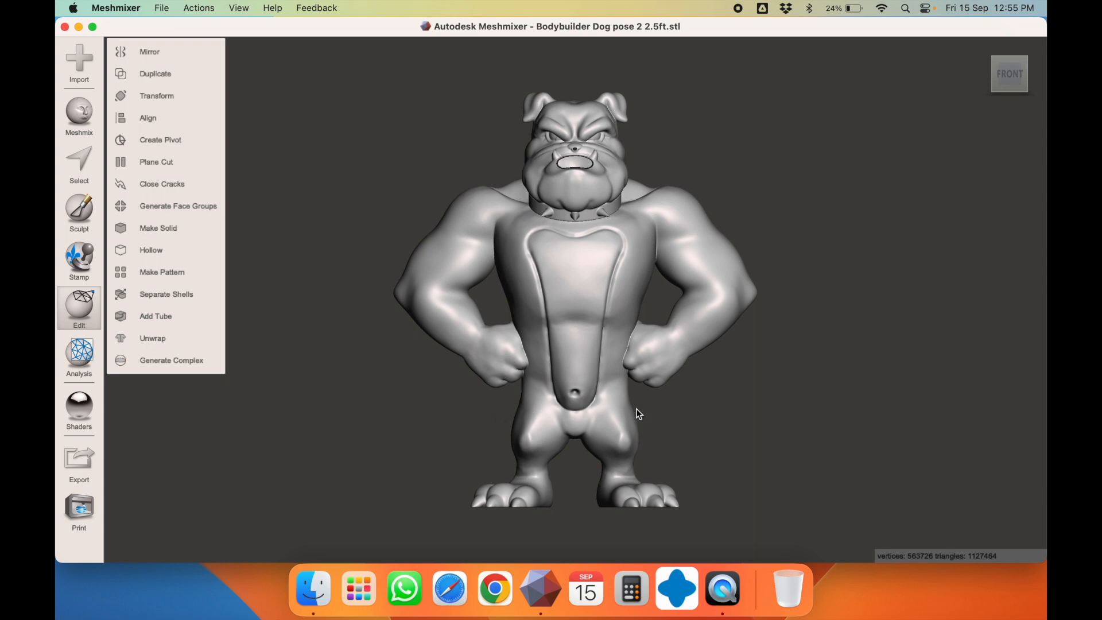
Select the upper-body and leg pieces, opening Transform on the legs and cancelling it unchanged
scroll(669, 409, "down", 1)
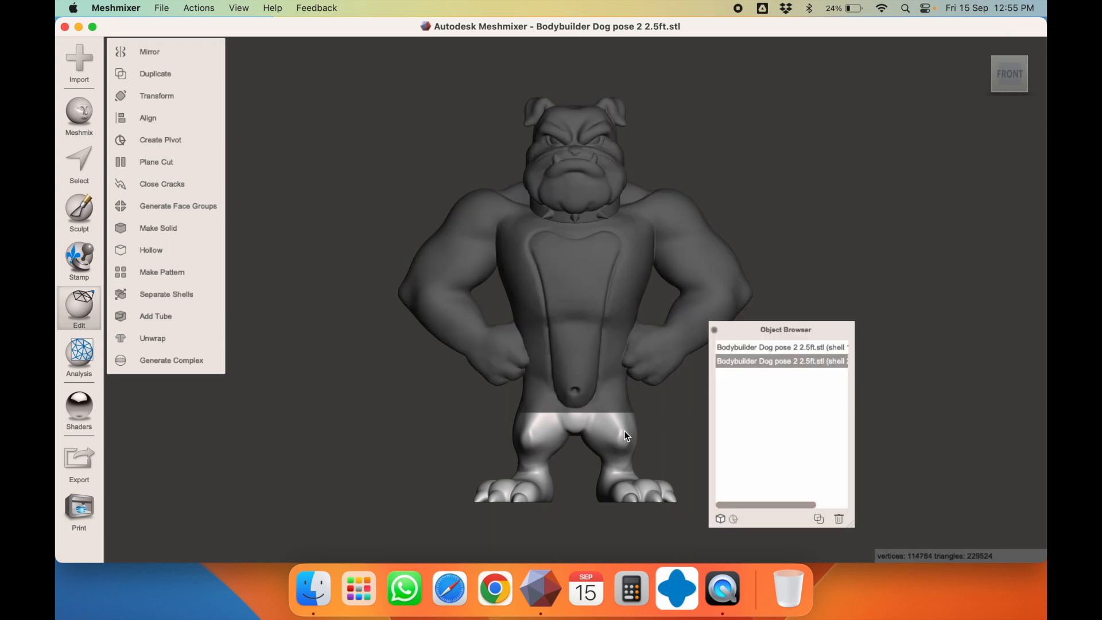
left_click(590, 353)
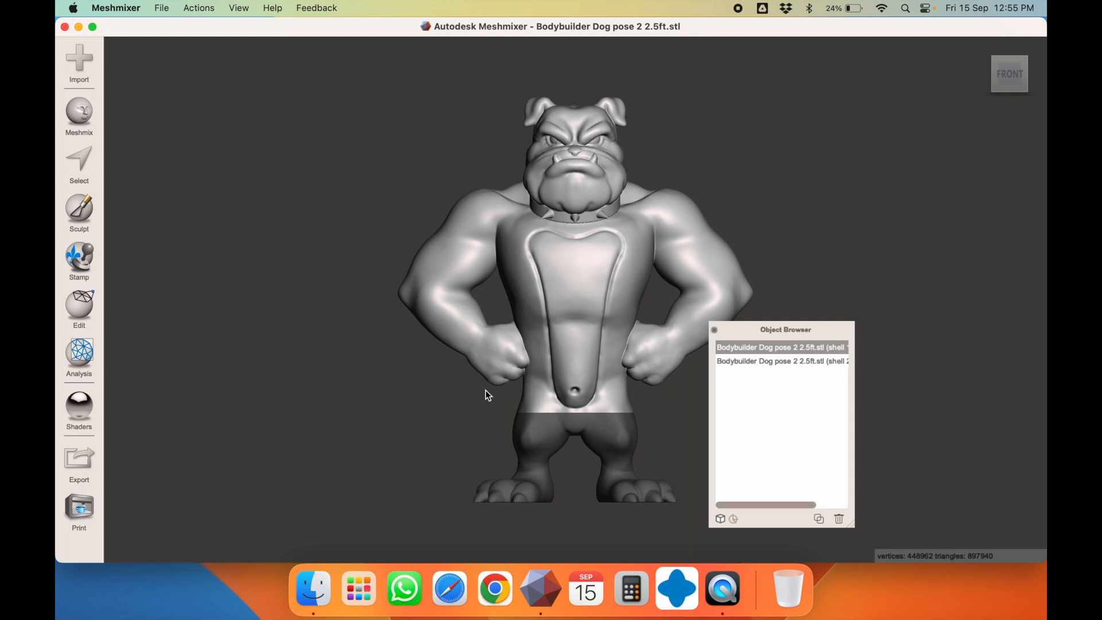
scroll(552, 387, "down", 5)
right_click_drag(545, 387, 367, 377)
right_click_drag(563, 363, 544, 411)
scroll(573, 367, "up", 5)
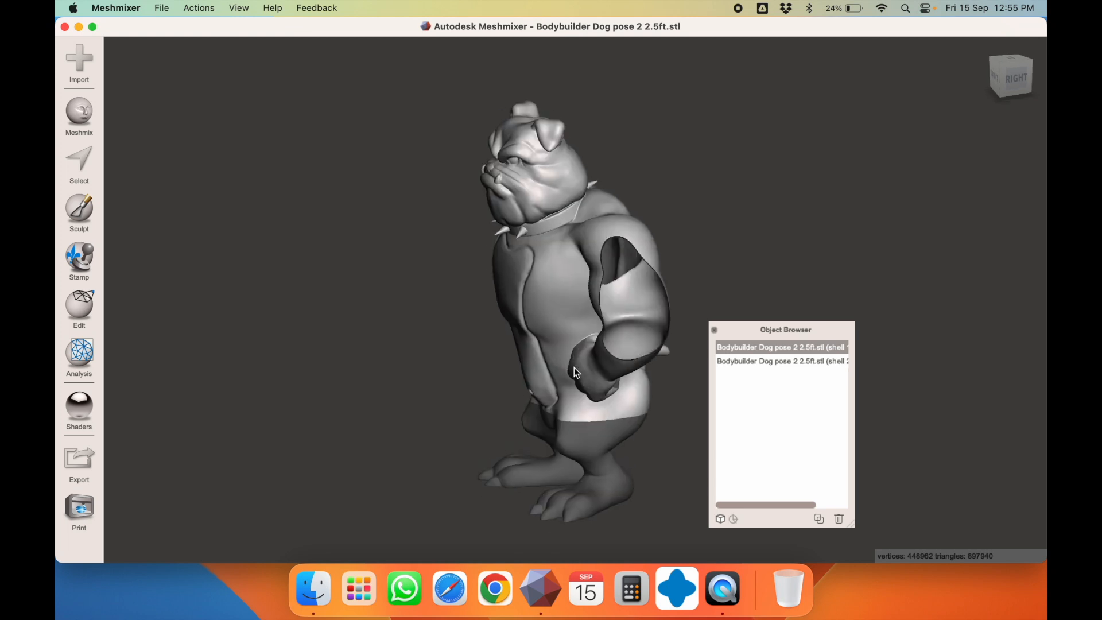
left_click(580, 430)
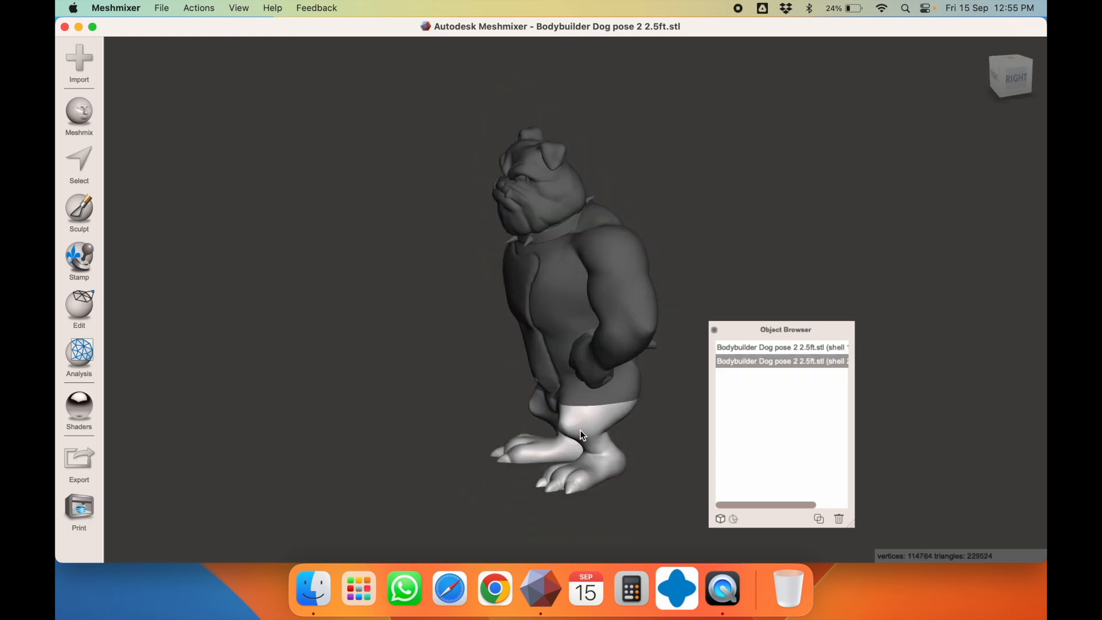
key("t")
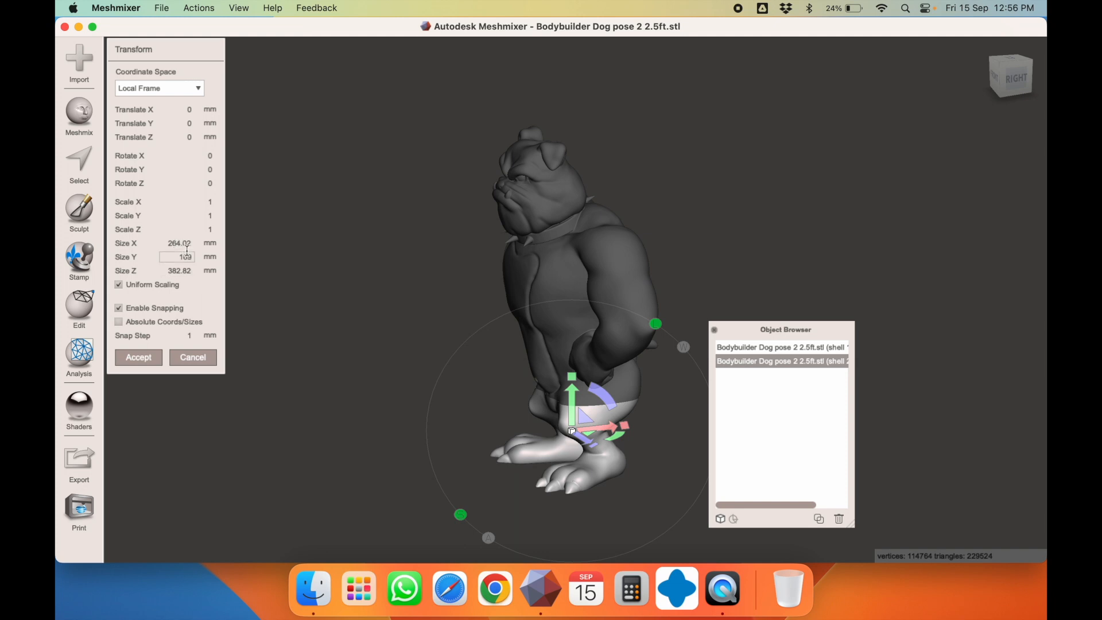
right_click_drag(401, 328, 498, 316)
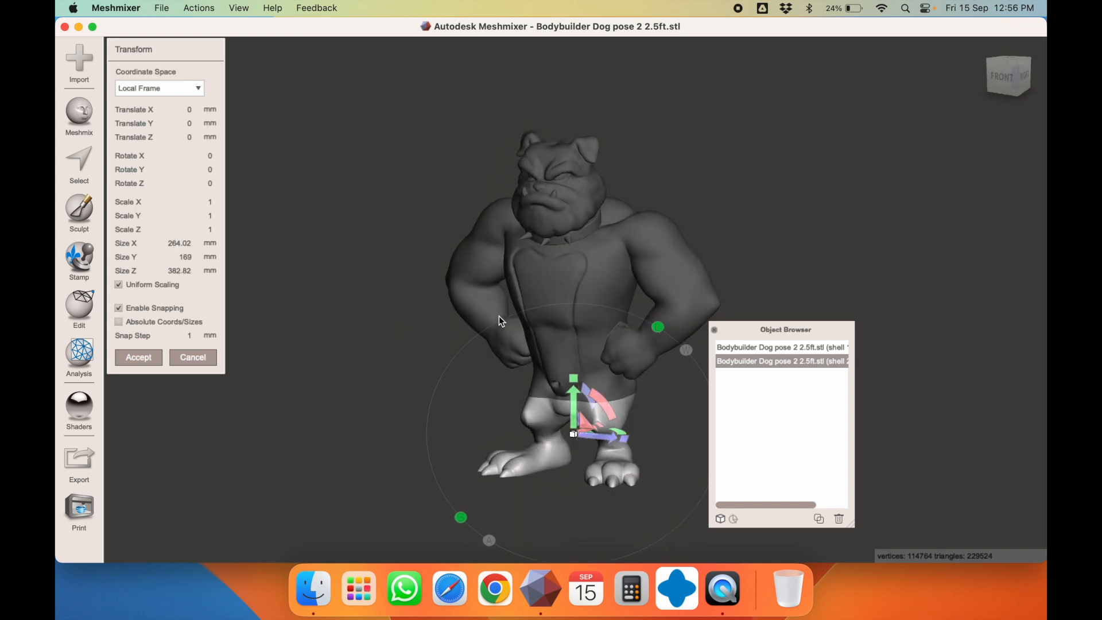
left_click(184, 358)
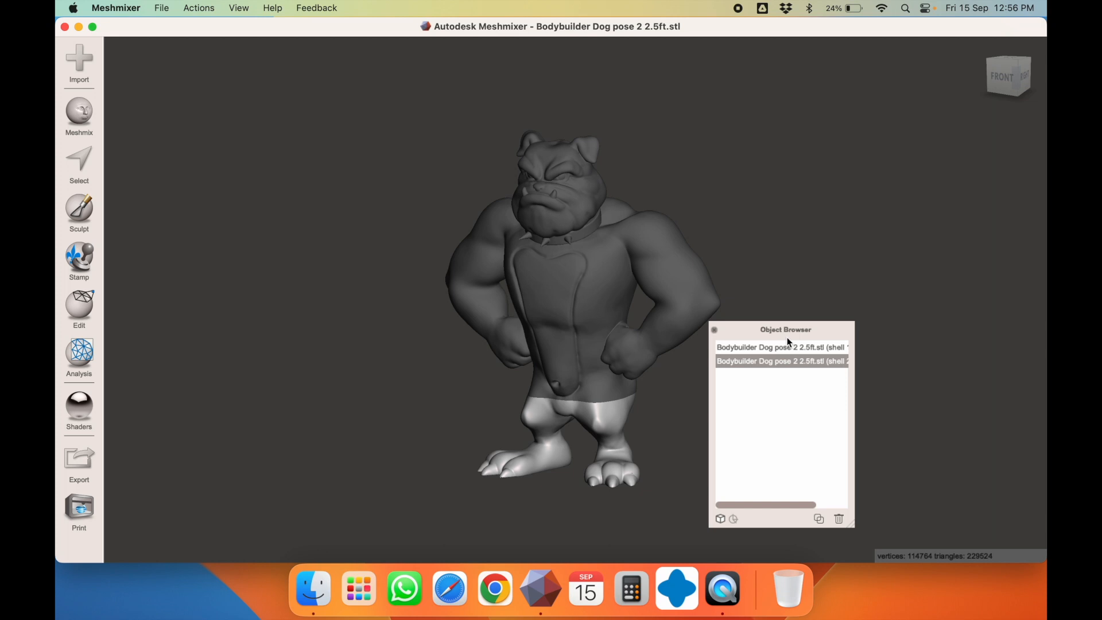
Reopen the Objects Browser from the View menu and enlarge it to show full shell names
left_click_drag(736, 332, 928, 160)
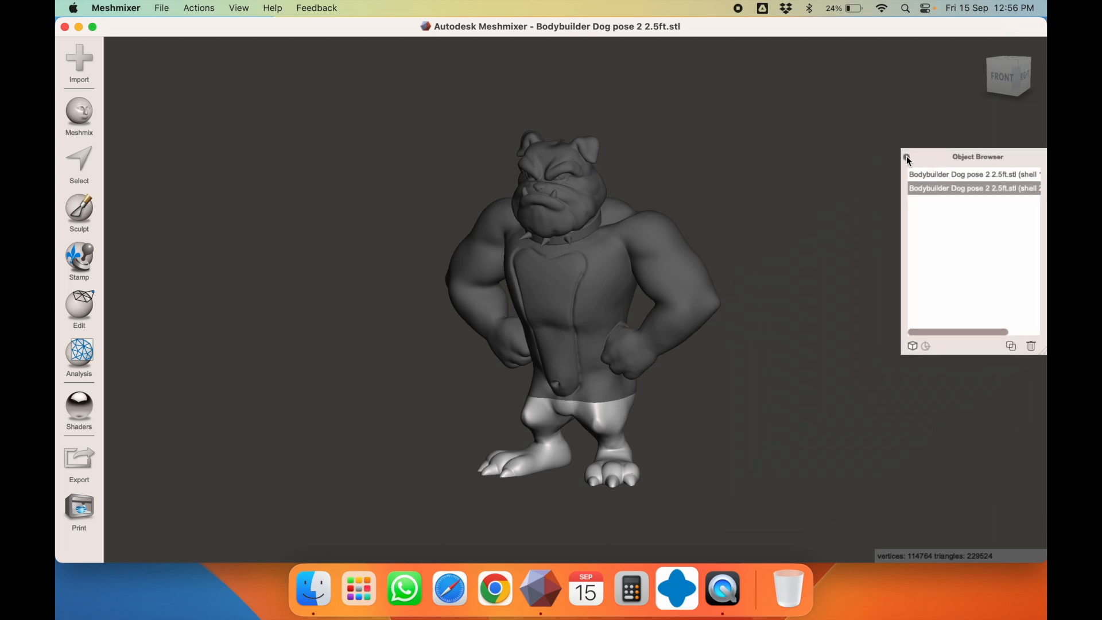
left_click(907, 157)
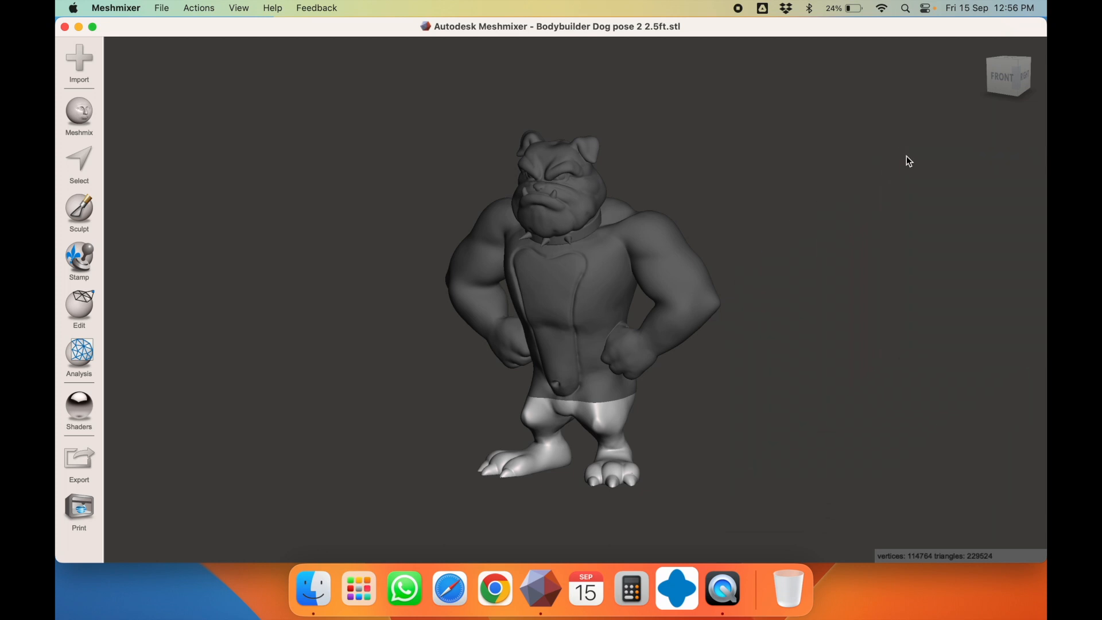
left_click(237, 8)
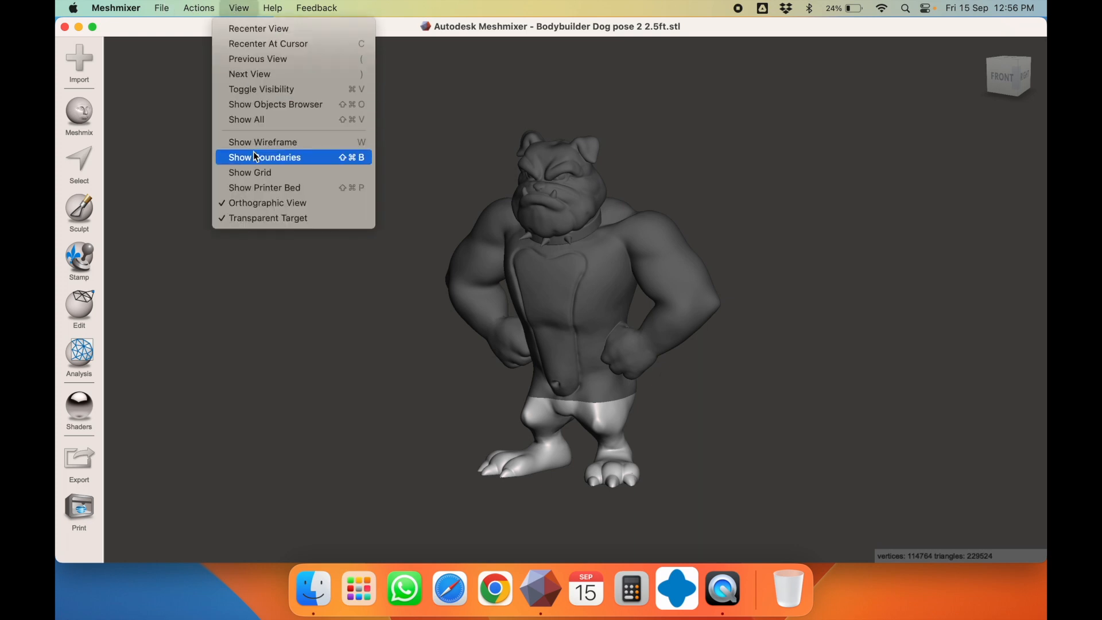
left_click(295, 105)
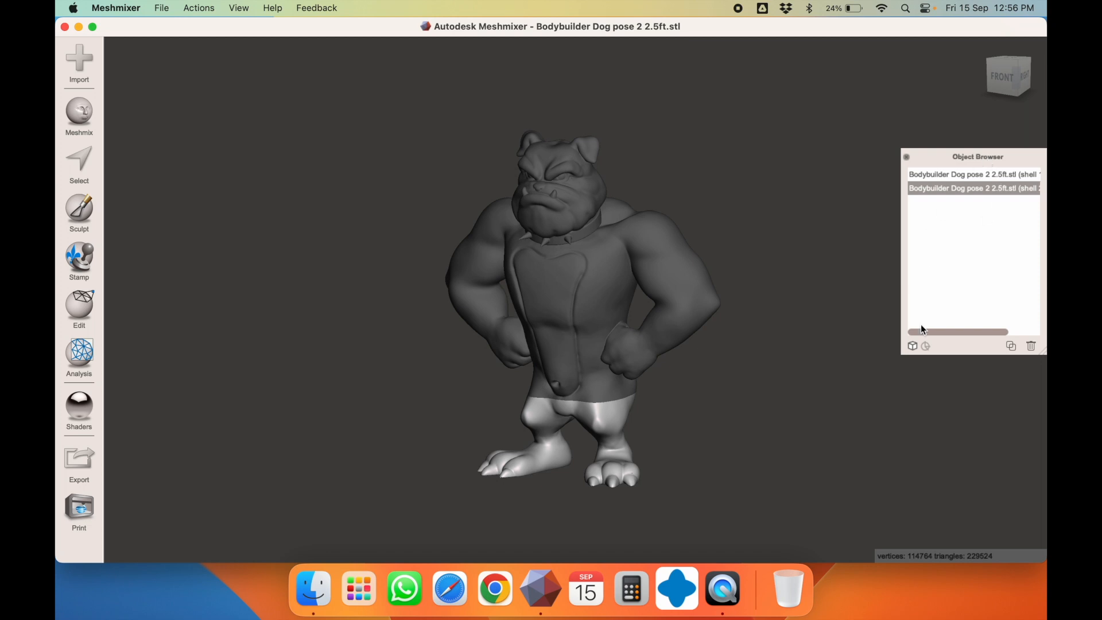
left_click(952, 176)
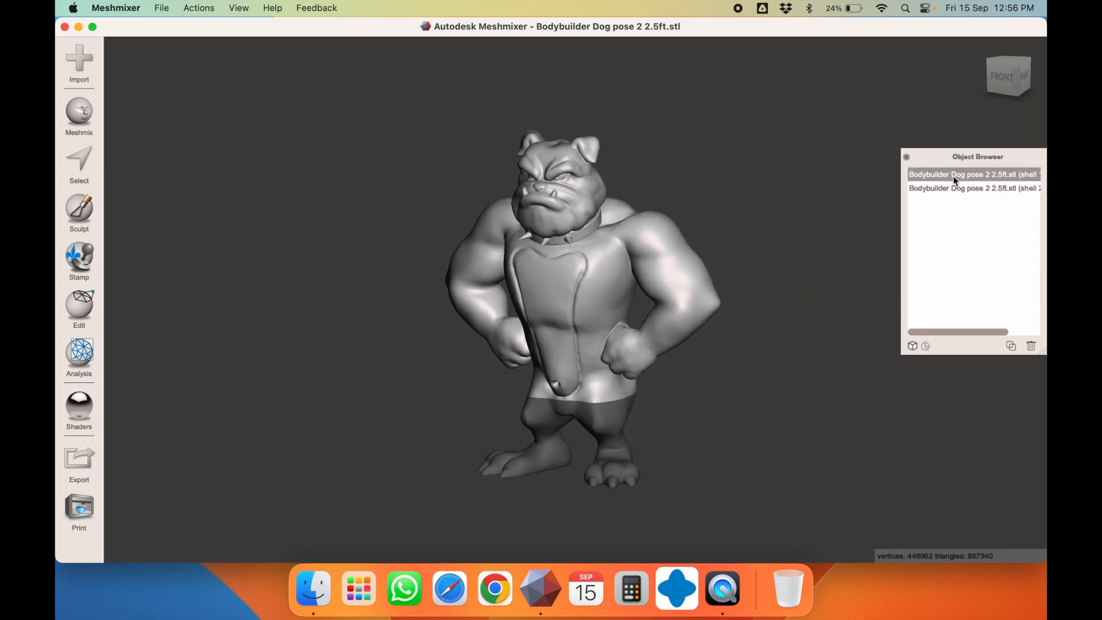
left_click(954, 188)
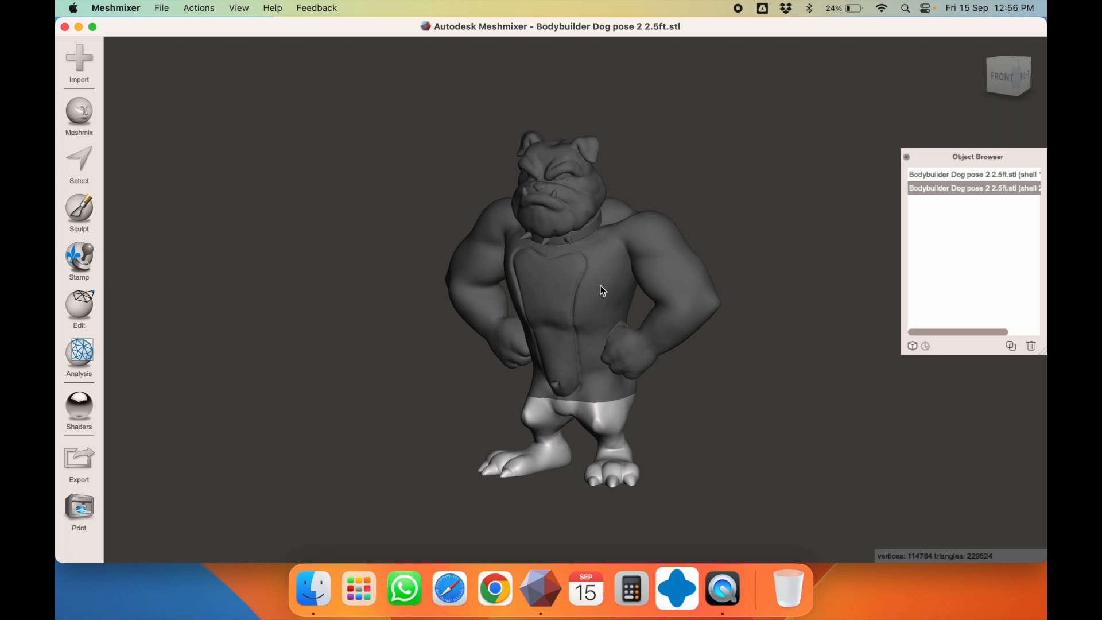
left_click_drag(925, 162, 749, 148)
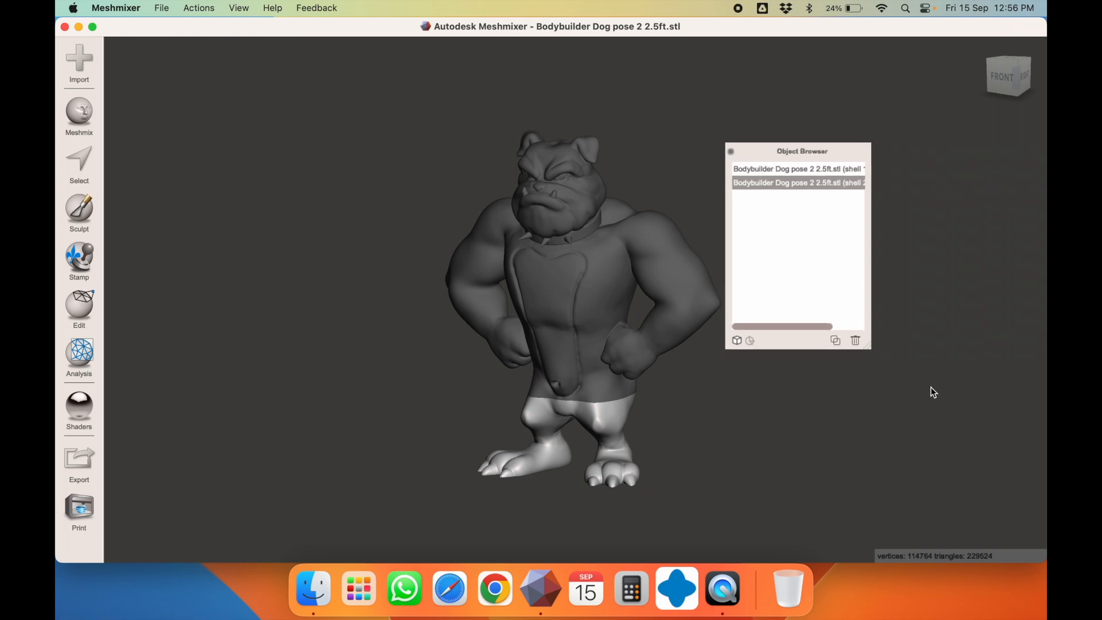
left_click_drag(872, 355, 958, 379)
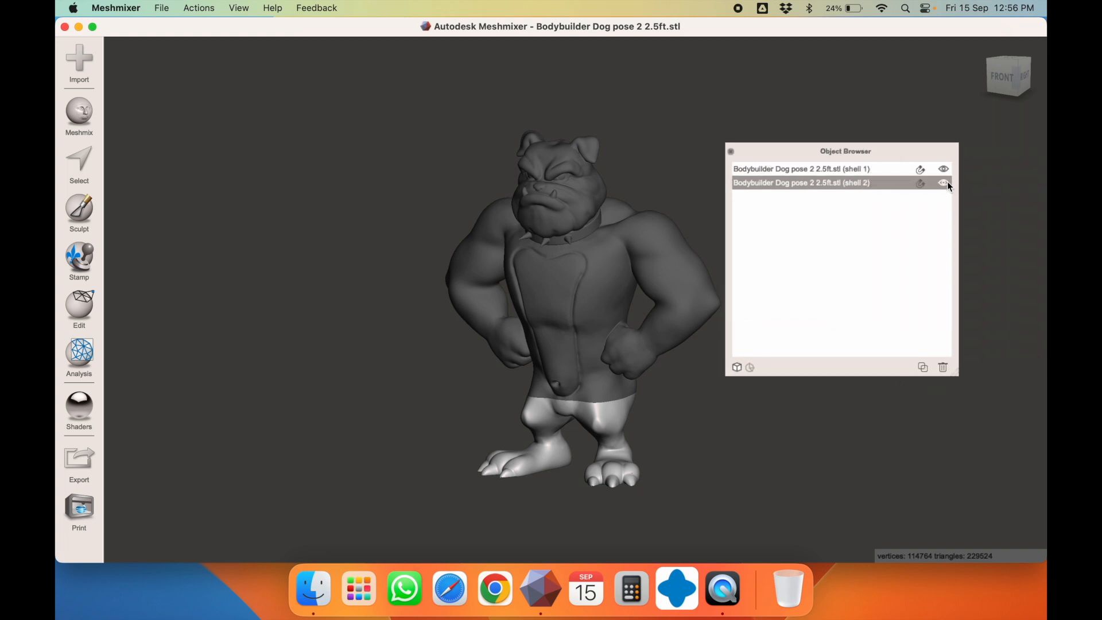
Hide shell 1, the upper body, leaving only the leg shell visible, and inspect the legs
left_click(945, 182)
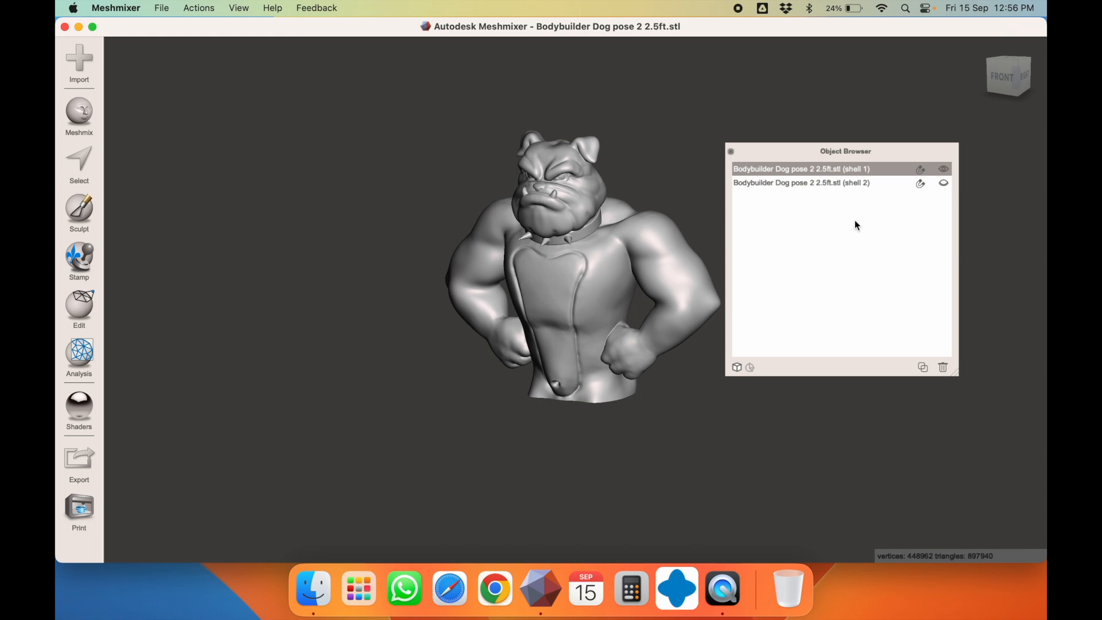
left_click(944, 182)
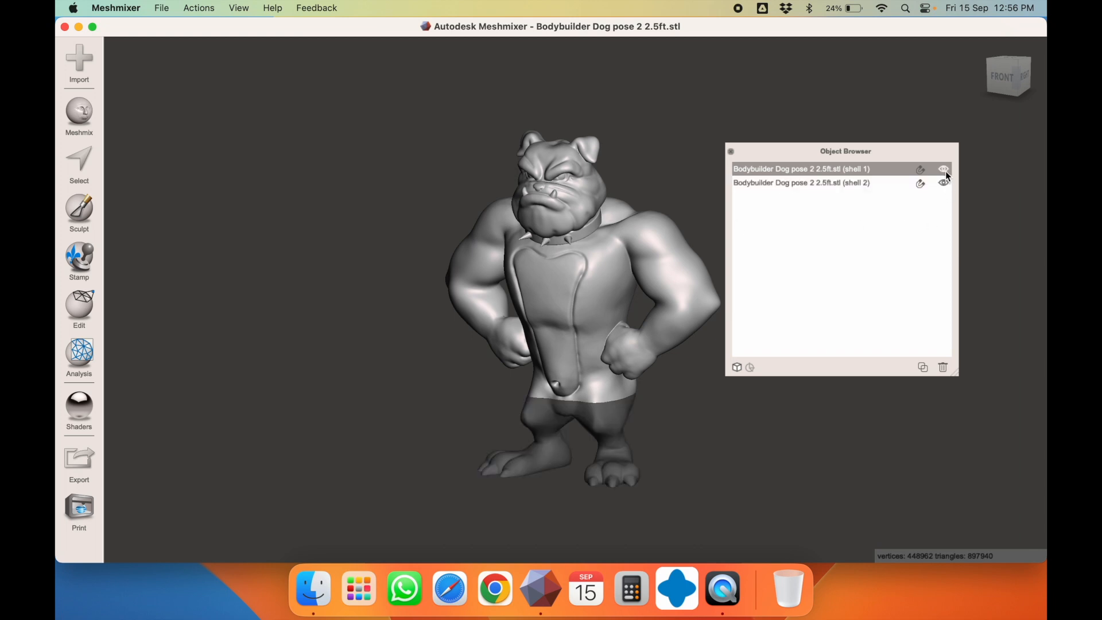
left_click(945, 170)
left_click(600, 409)
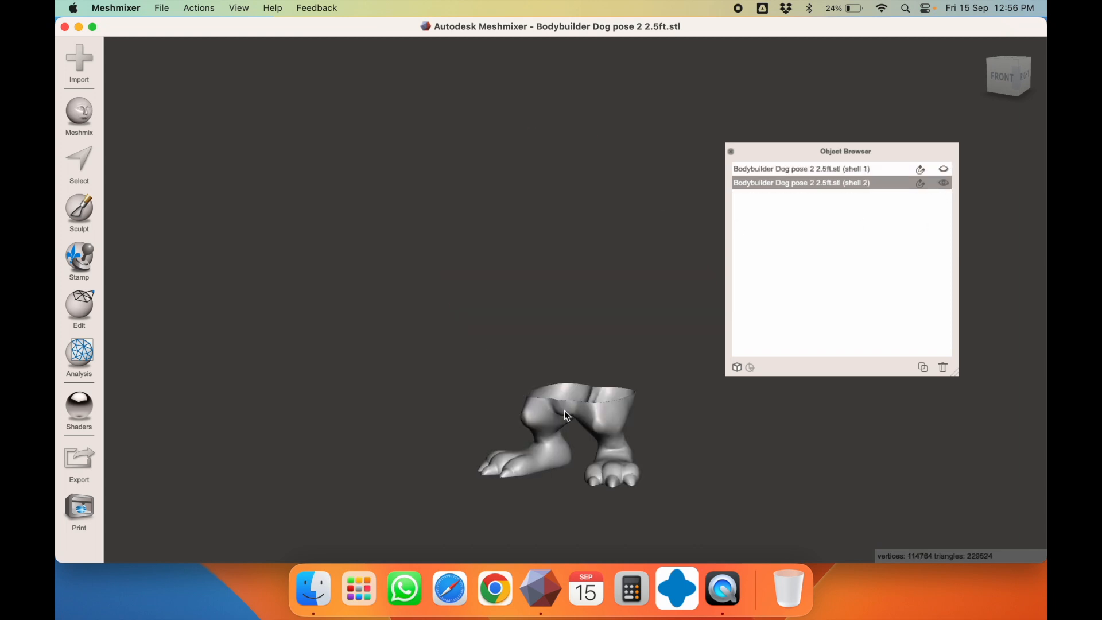
right_click_drag(618, 429, 637, 504)
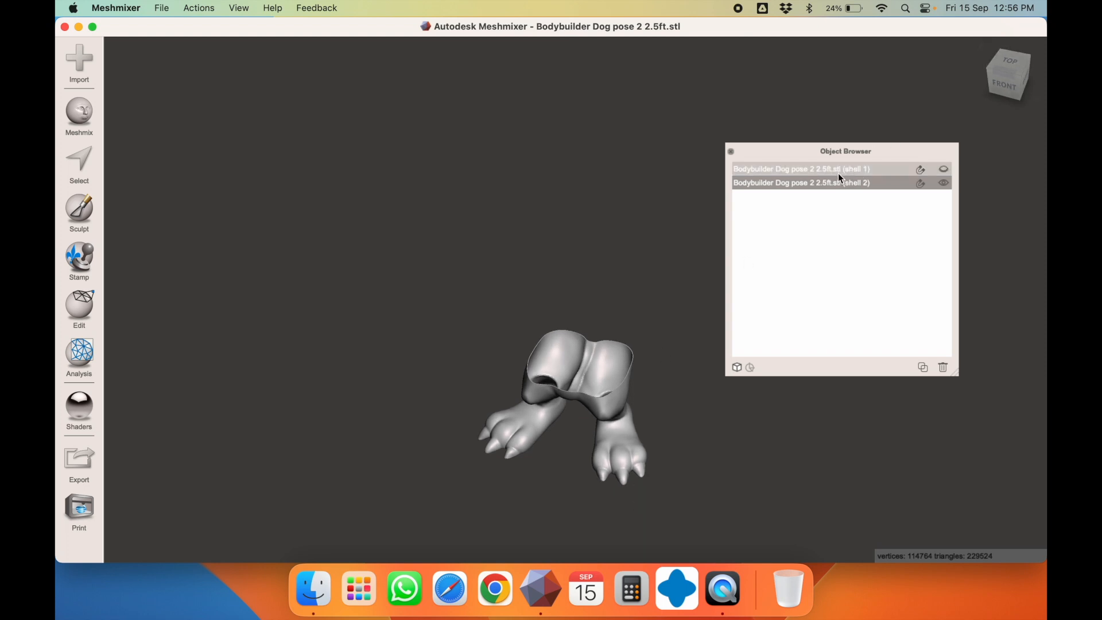
left_click_drag(789, 150, 871, 139)
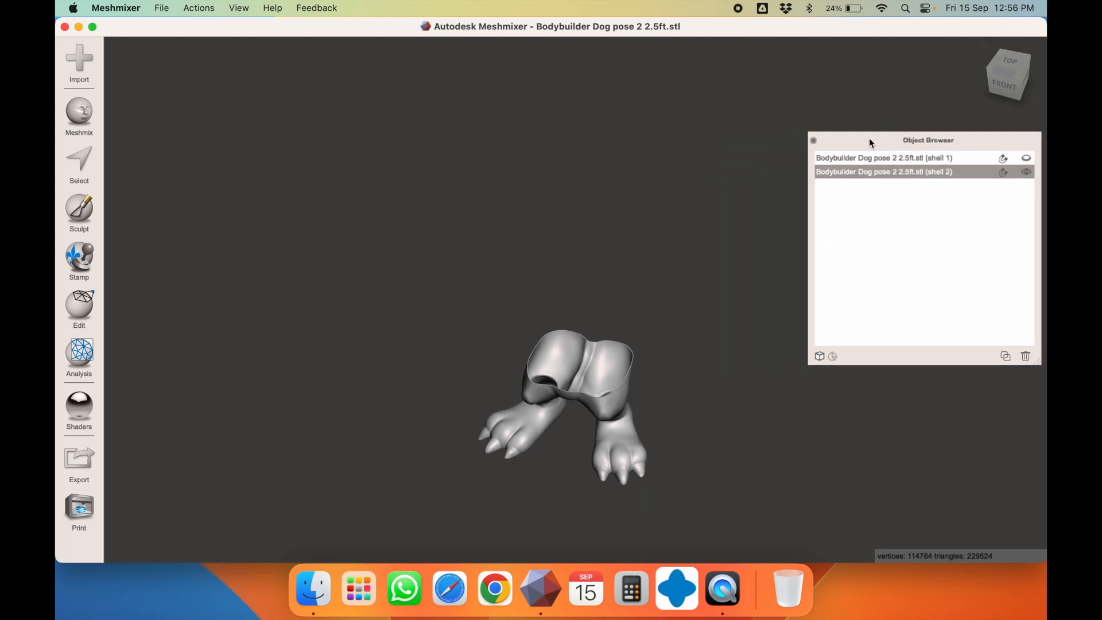
right_click_drag(662, 338, 704, 238)
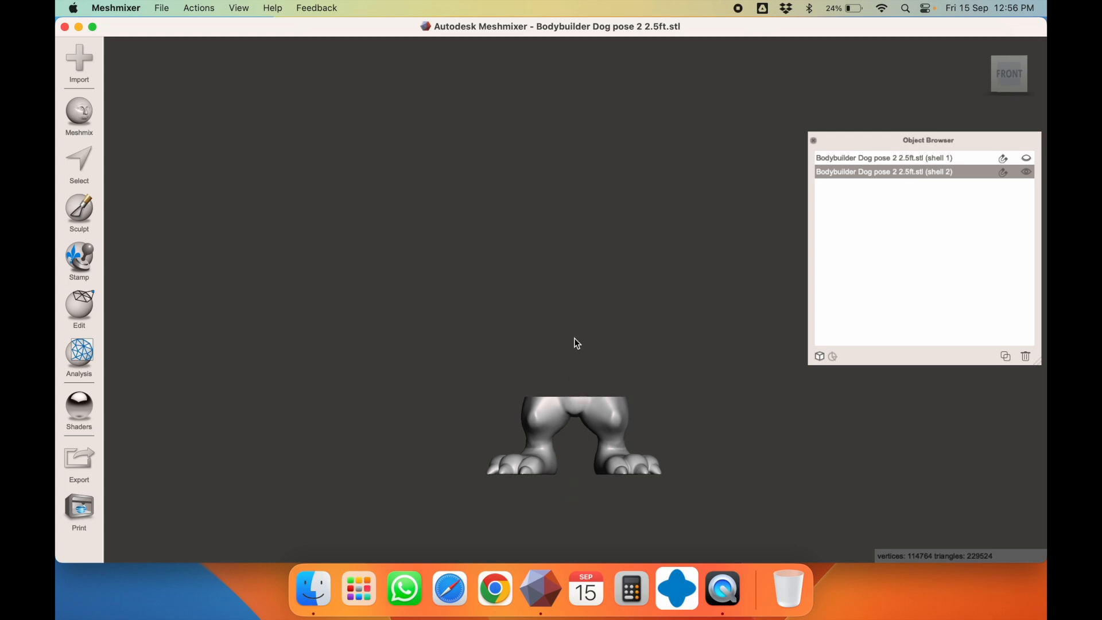
right_click_drag(648, 449, 483, 479)
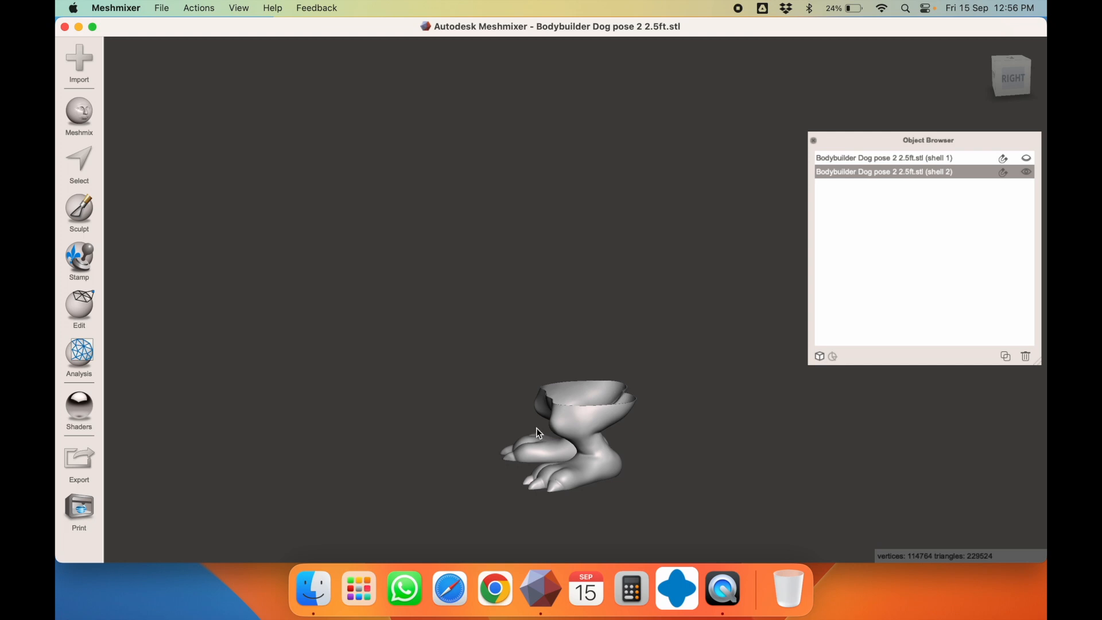
right_click_drag(545, 413, 584, 388)
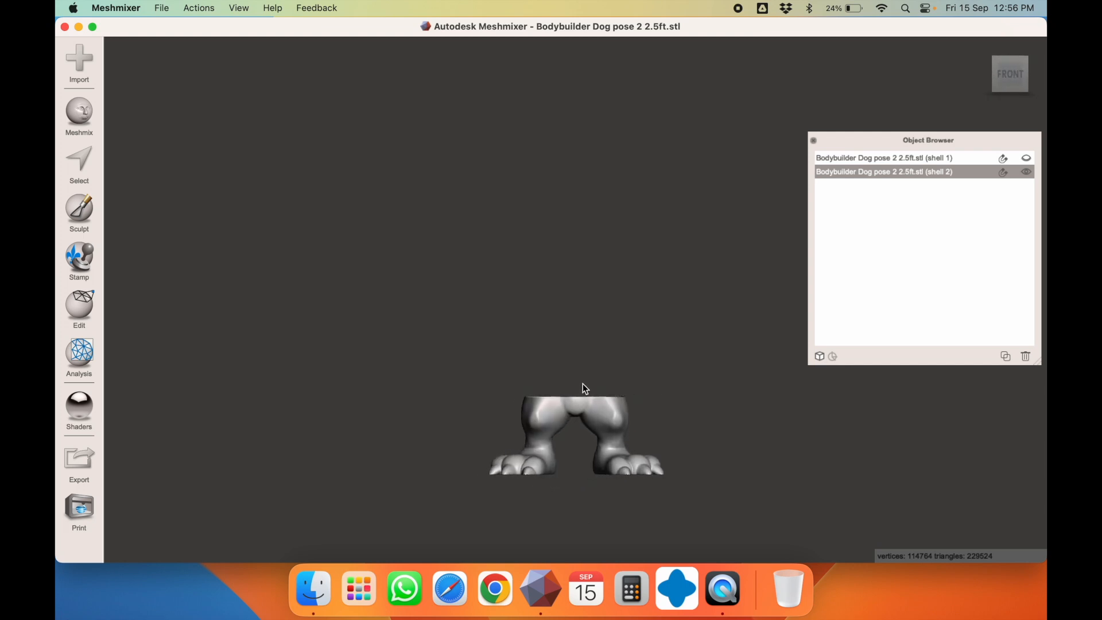
left_click(79, 307)
Plane-cut the legs with the plane tilted about -17.7°, using Slice (Keep Both), and accept
left_click(163, 166)
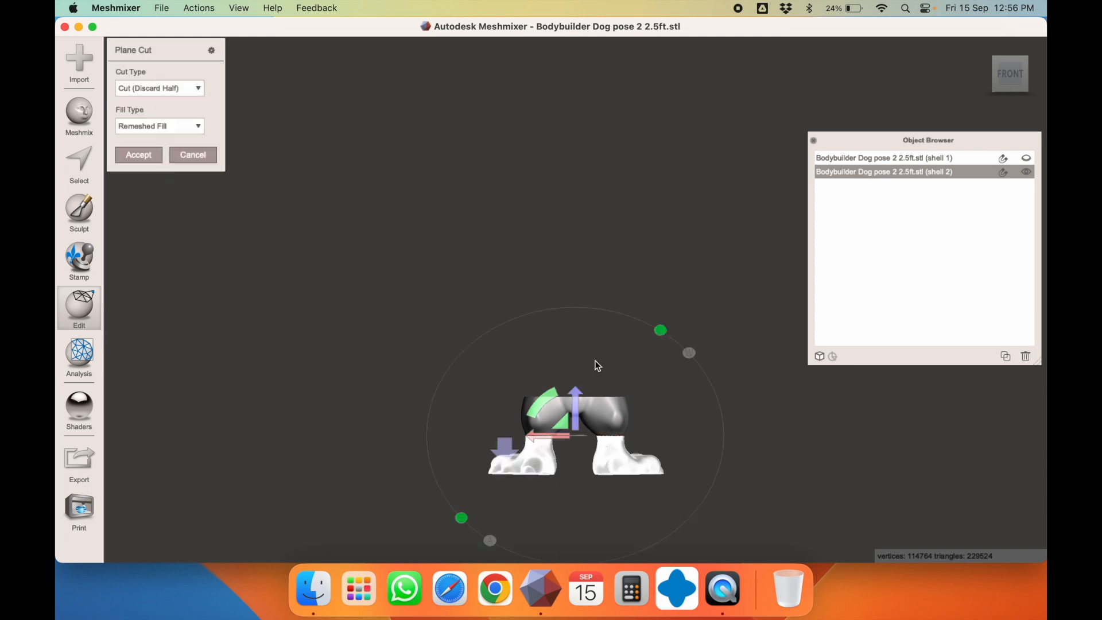
left_click_drag(552, 400, 545, 343)
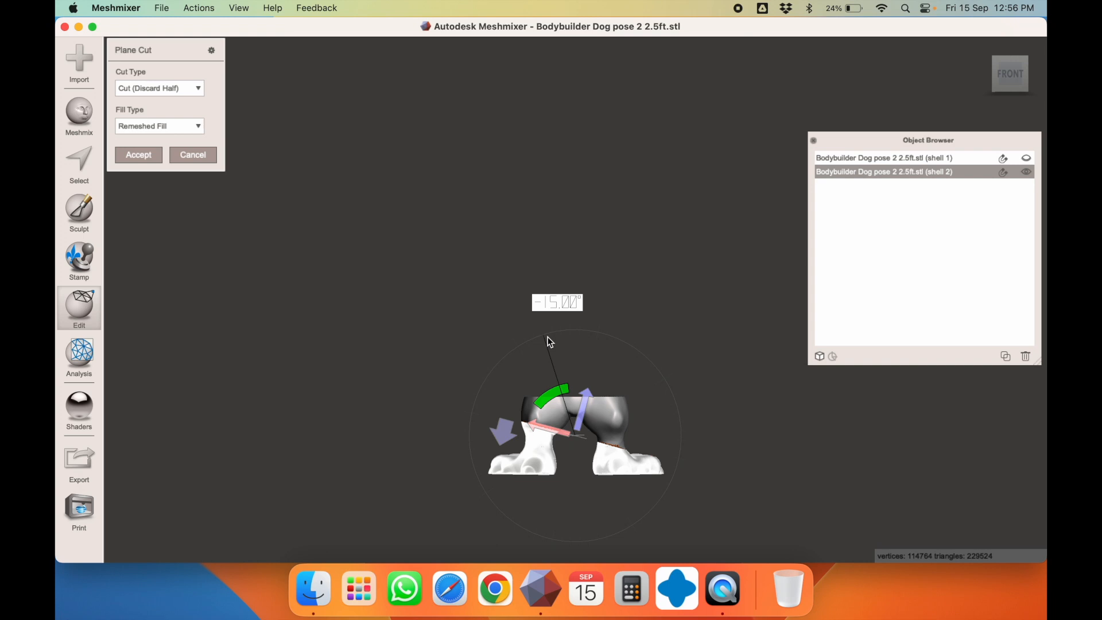
left_click_drag(548, 337, 549, 341)
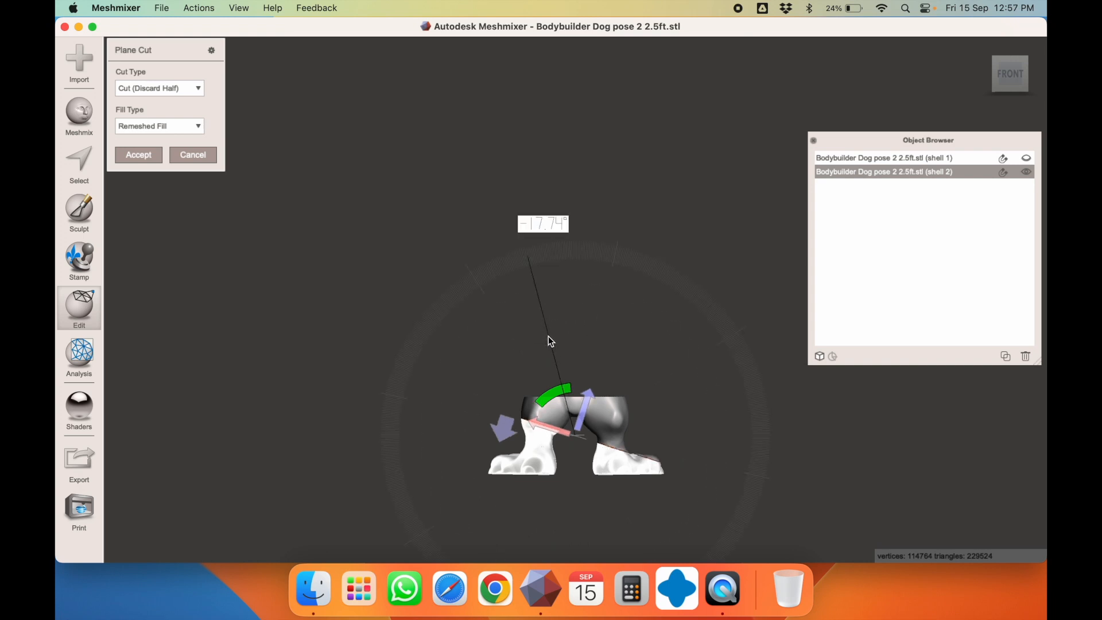
left_click_drag(548, 336, 663, 380)
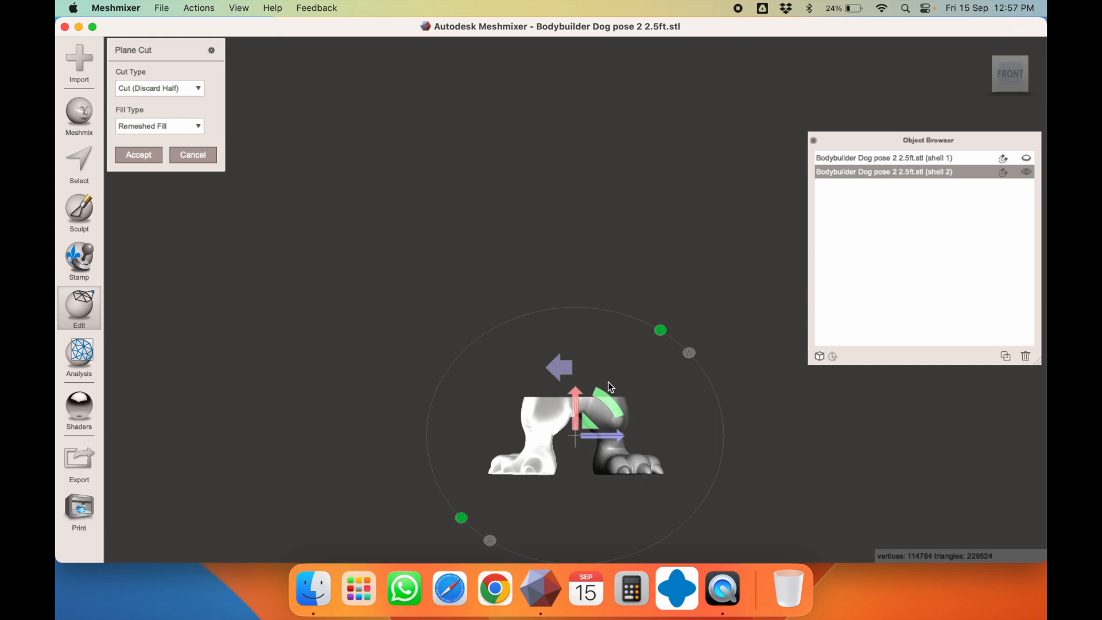
left_click(172, 89)
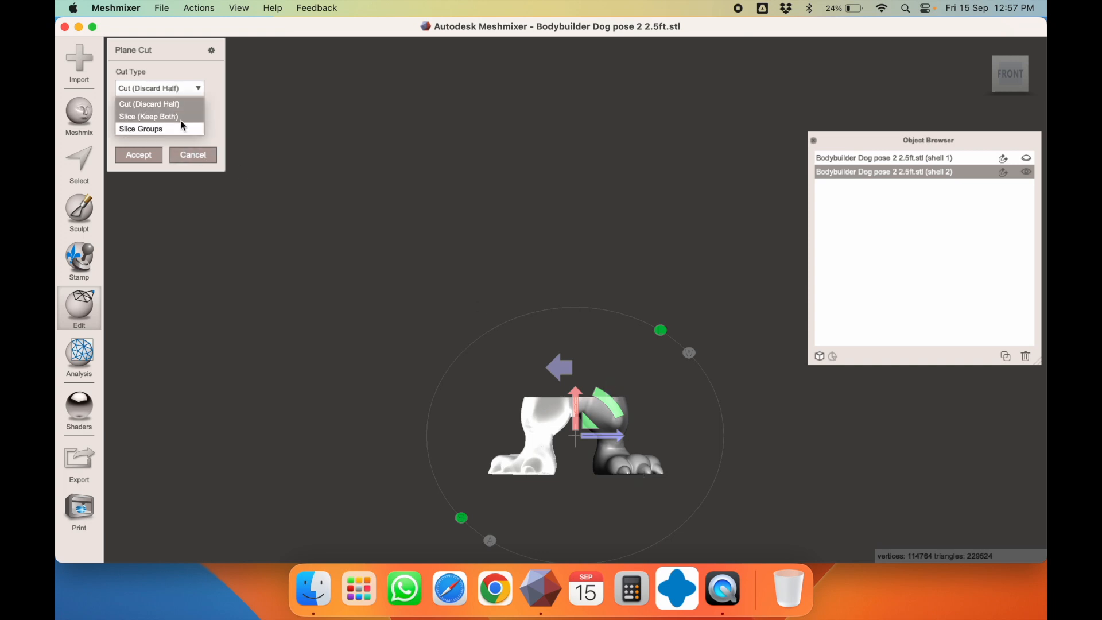
left_click(173, 113)
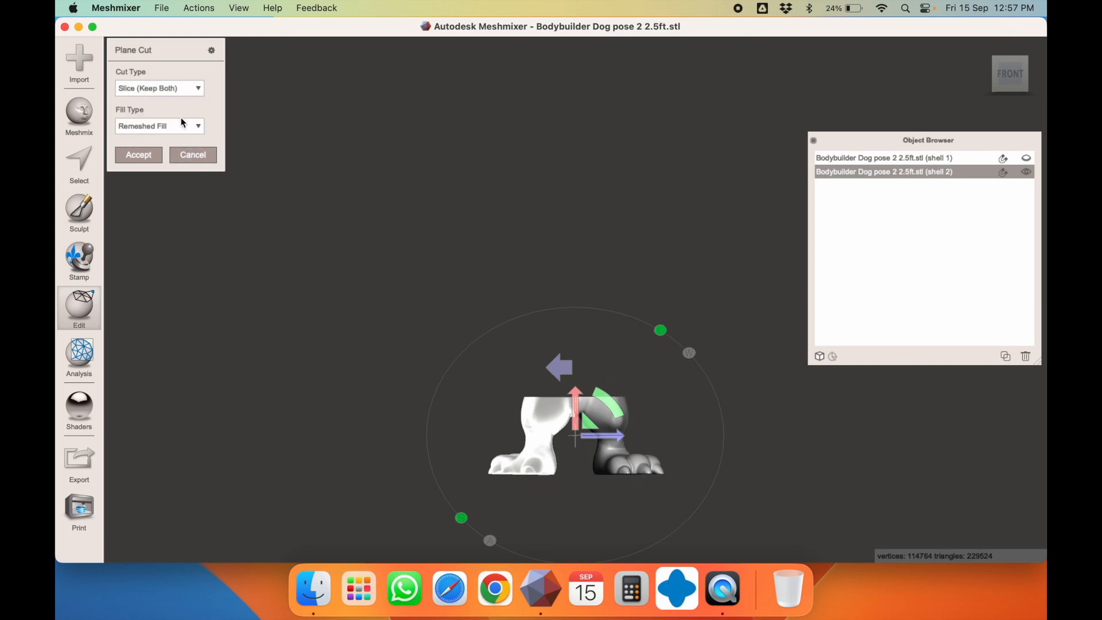
left_click(148, 155)
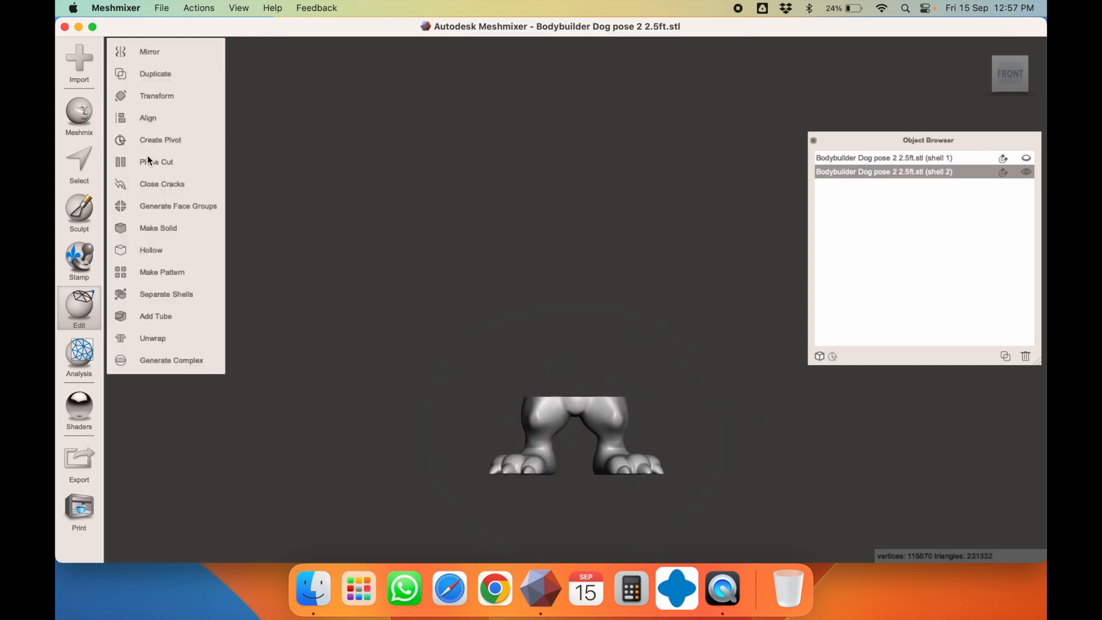
Separate the sliced legs into shells 2_1 and 2_2 and open Transform on shell 2_1
left_click(199, 295)
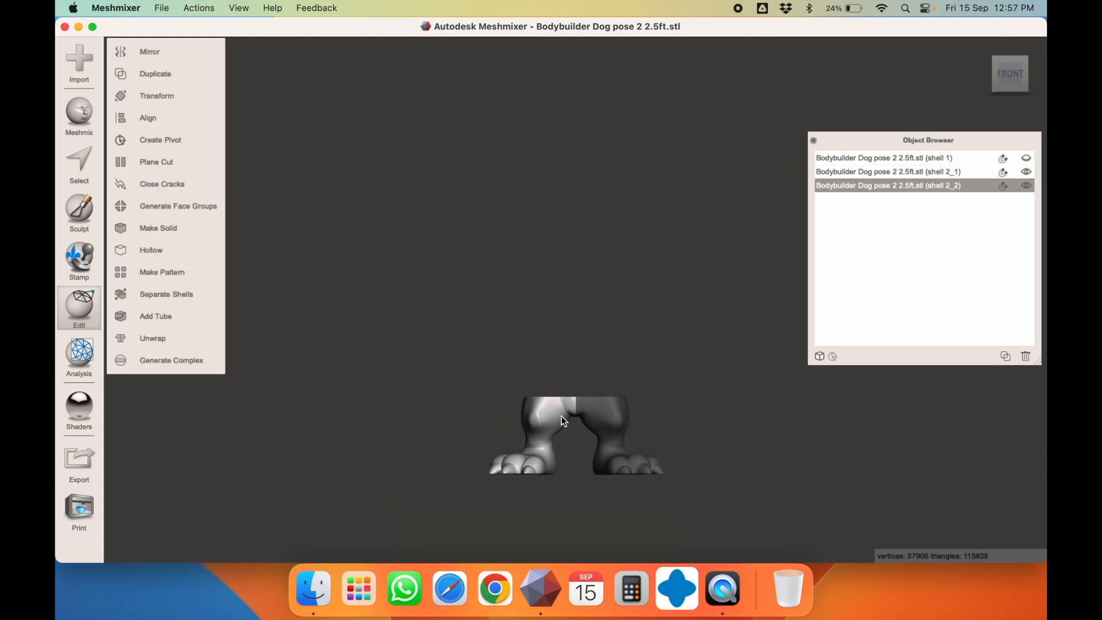
left_click(604, 415)
key("t")
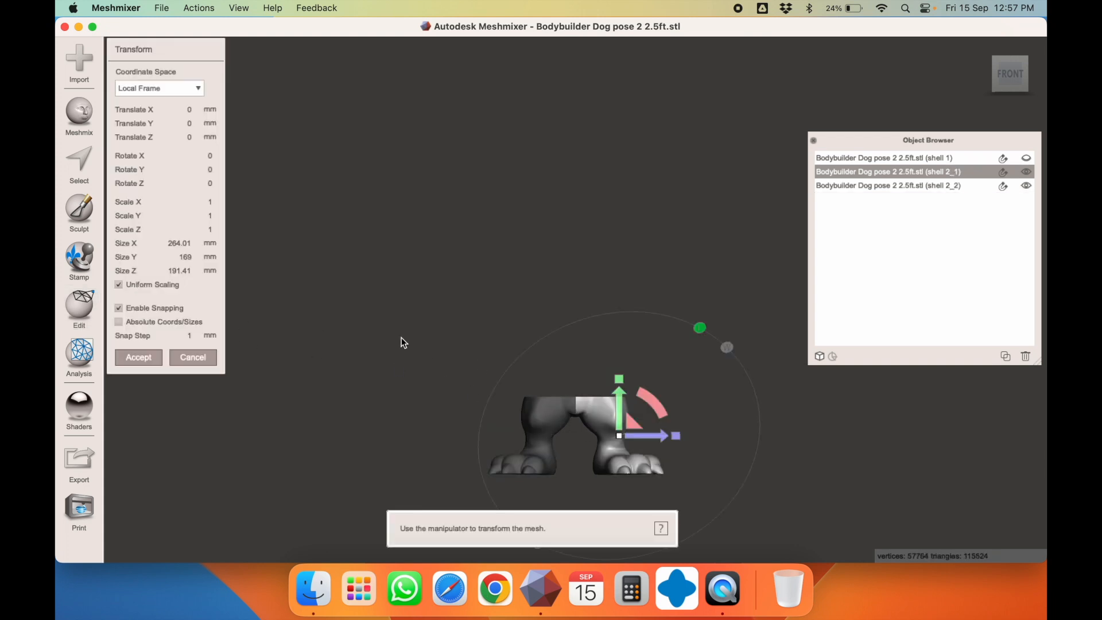
left_click(162, 273)
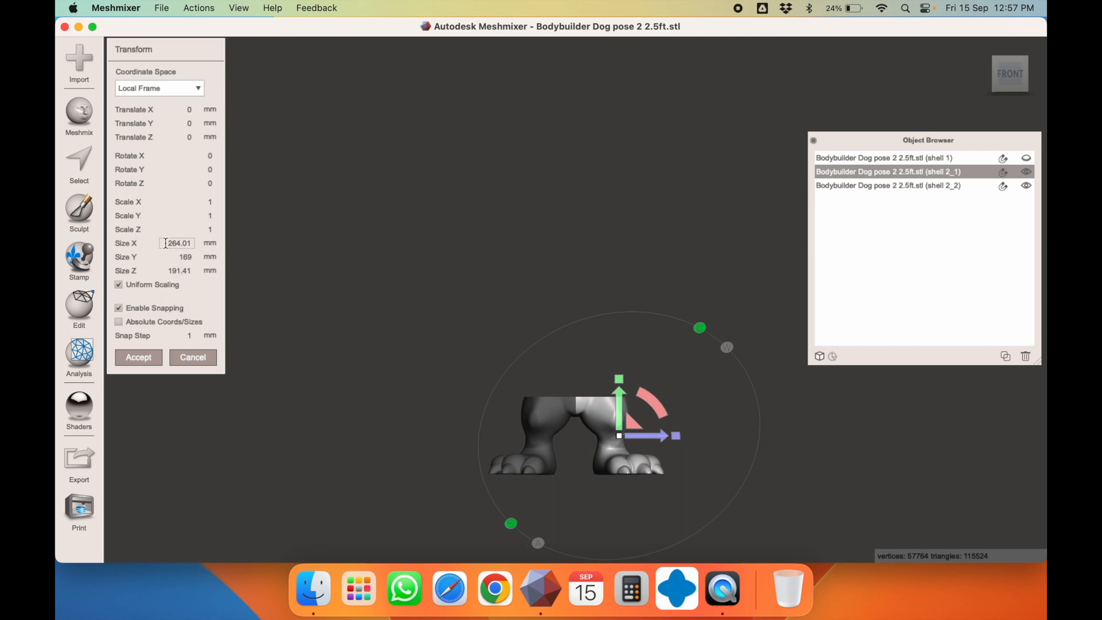
Inspect leg piece 2_1 from several angles and cancel Transform without changes
right_click_drag(408, 279, 763, 410)
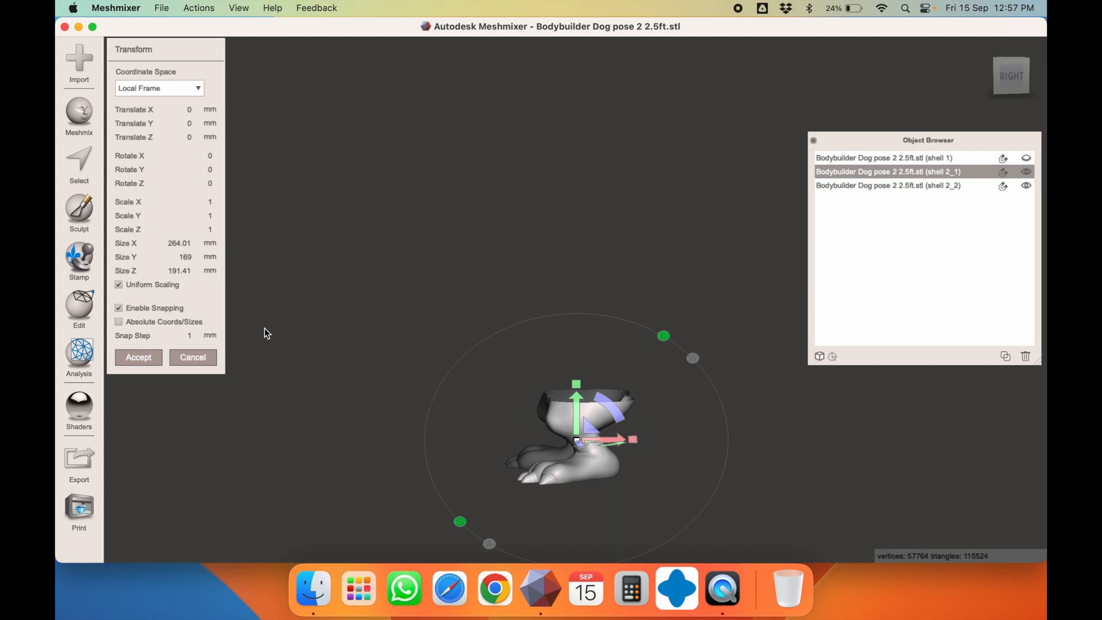
right_click_drag(665, 480, 551, 361)
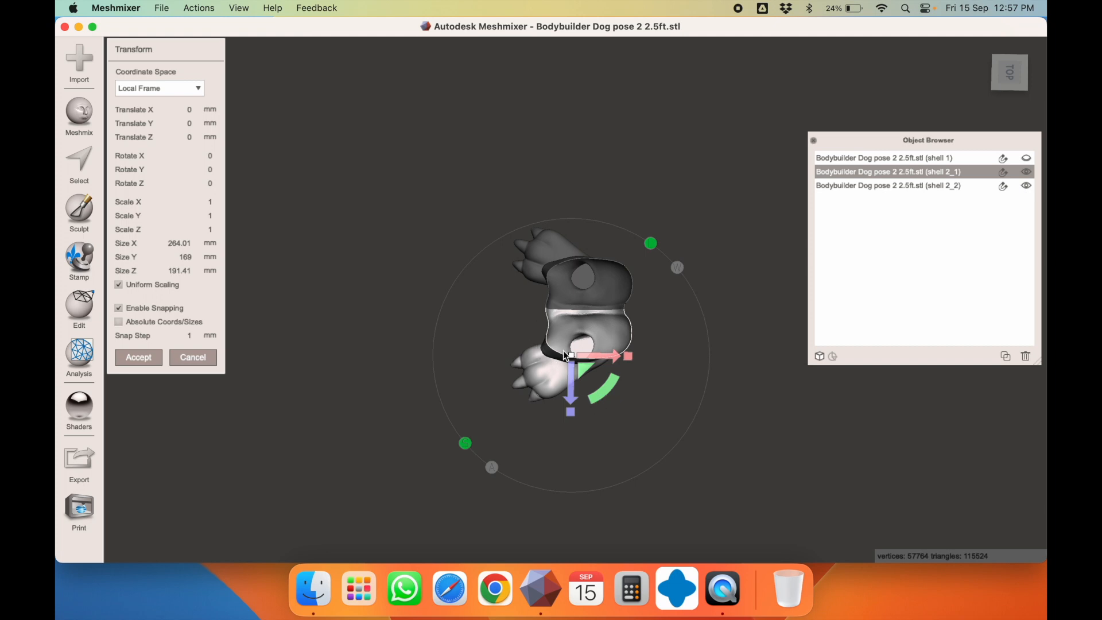
right_click_drag(652, 337, 747, 222)
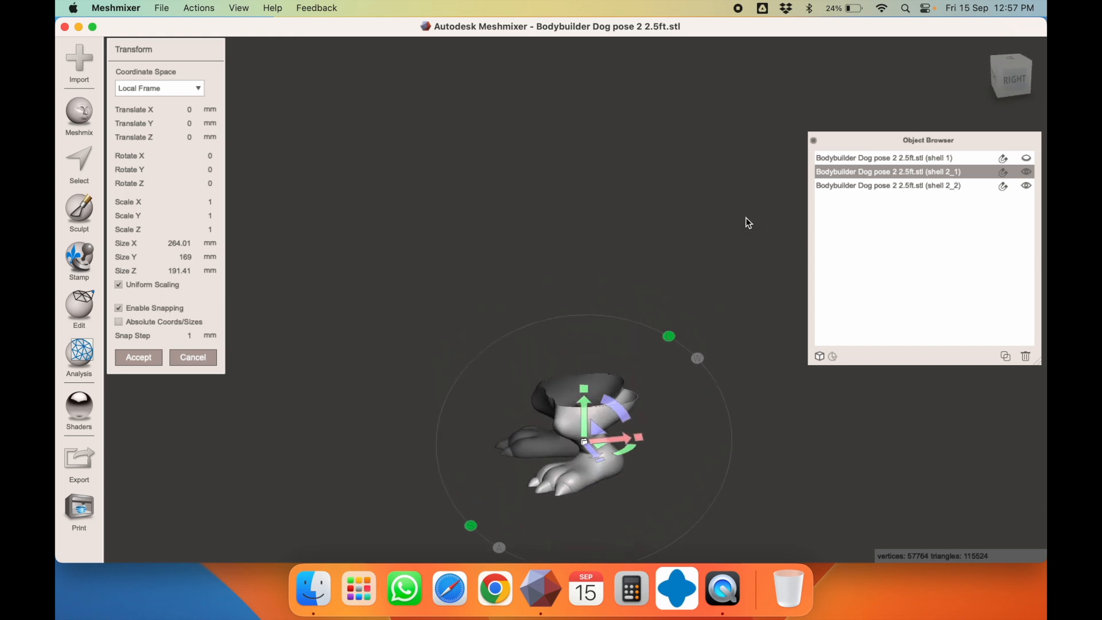
left_click(191, 358)
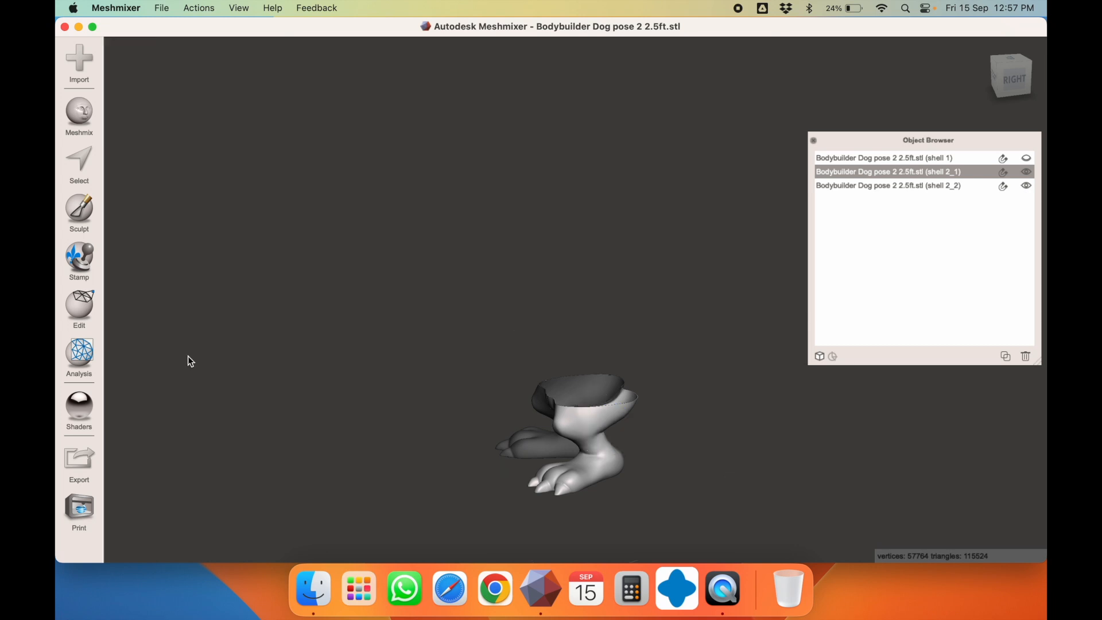
right_click_drag(376, 326, 578, 338)
right_click_drag(609, 331, 404, 454)
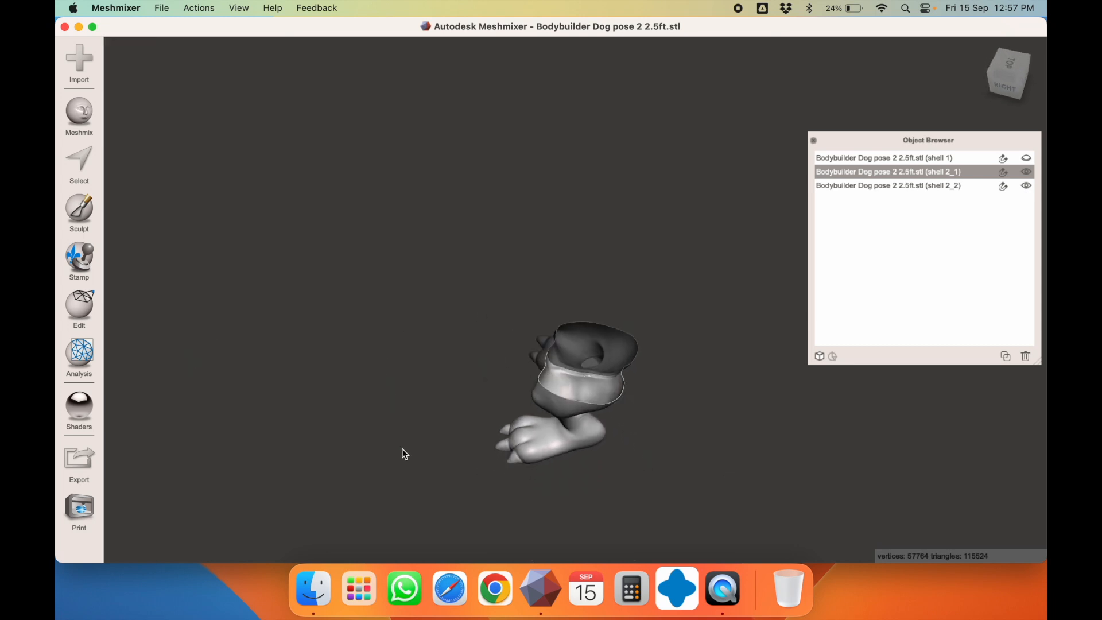
Draw a plane cut across leg piece 2_1 and apply it as Slice (Keep Both)
left_click(83, 316)
left_click(178, 167)
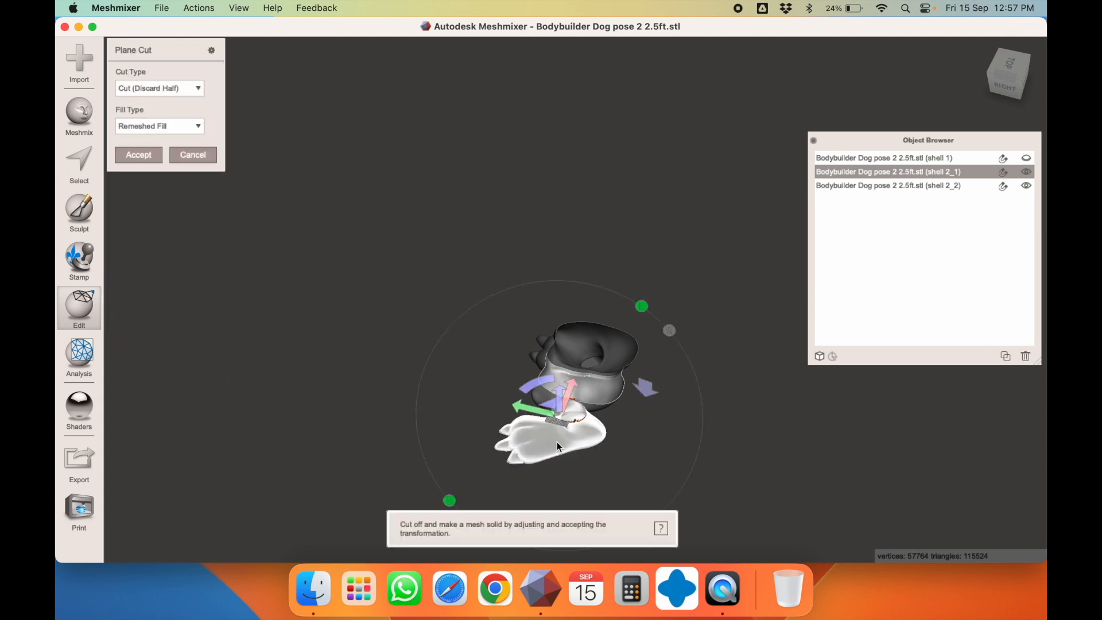
right_click_drag(582, 419, 741, 413)
left_click_drag(546, 424, 669, 434)
right_click_drag(669, 434, 546, 370)
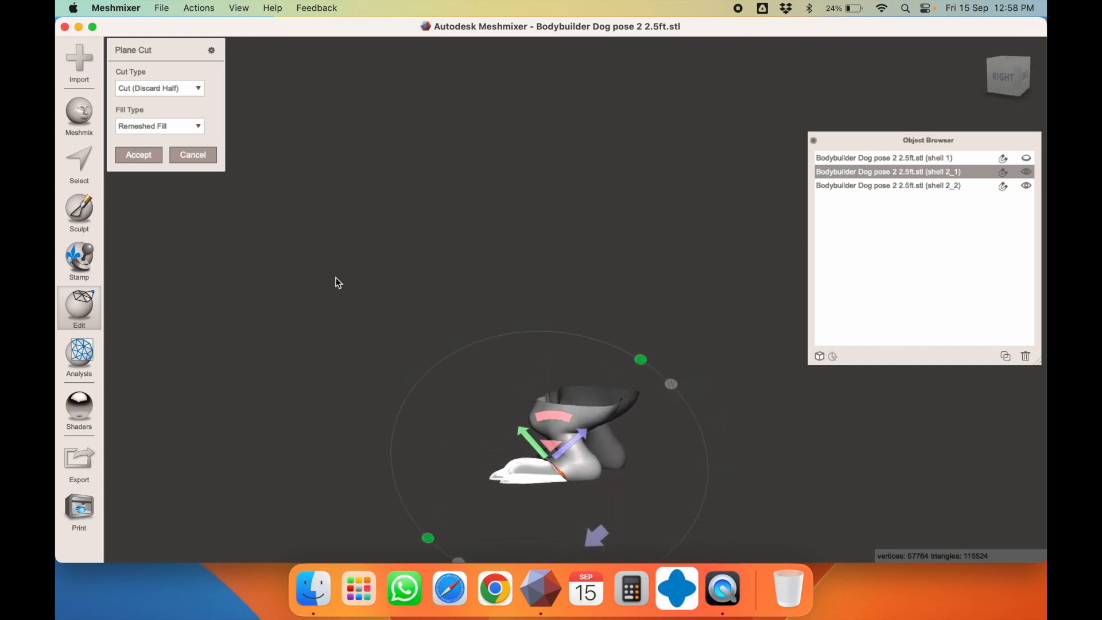
left_click(156, 89)
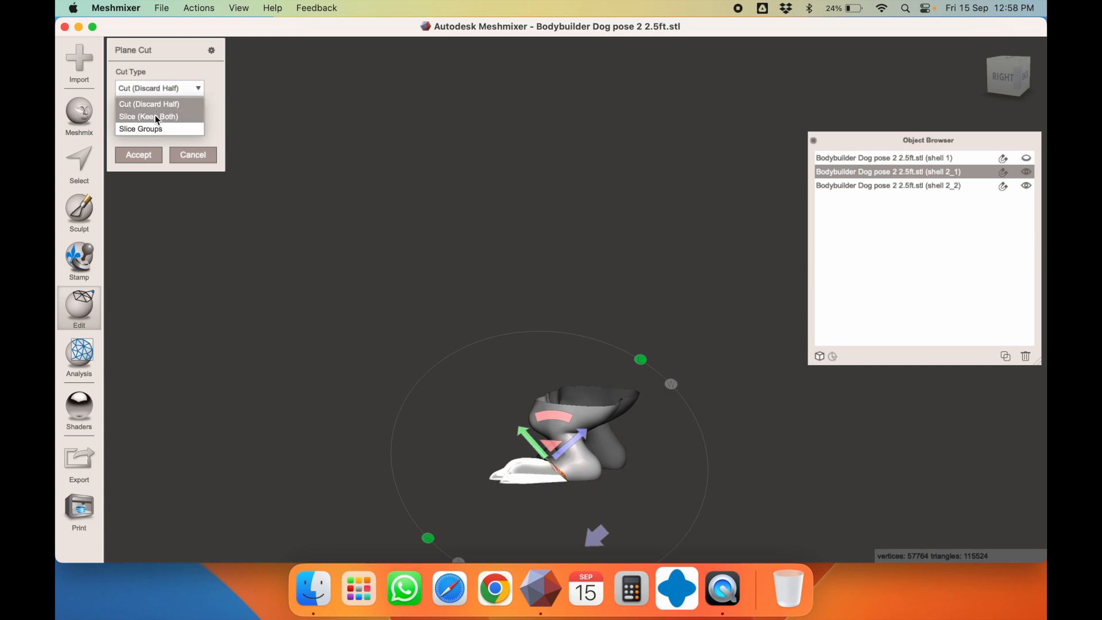
left_click(155, 115)
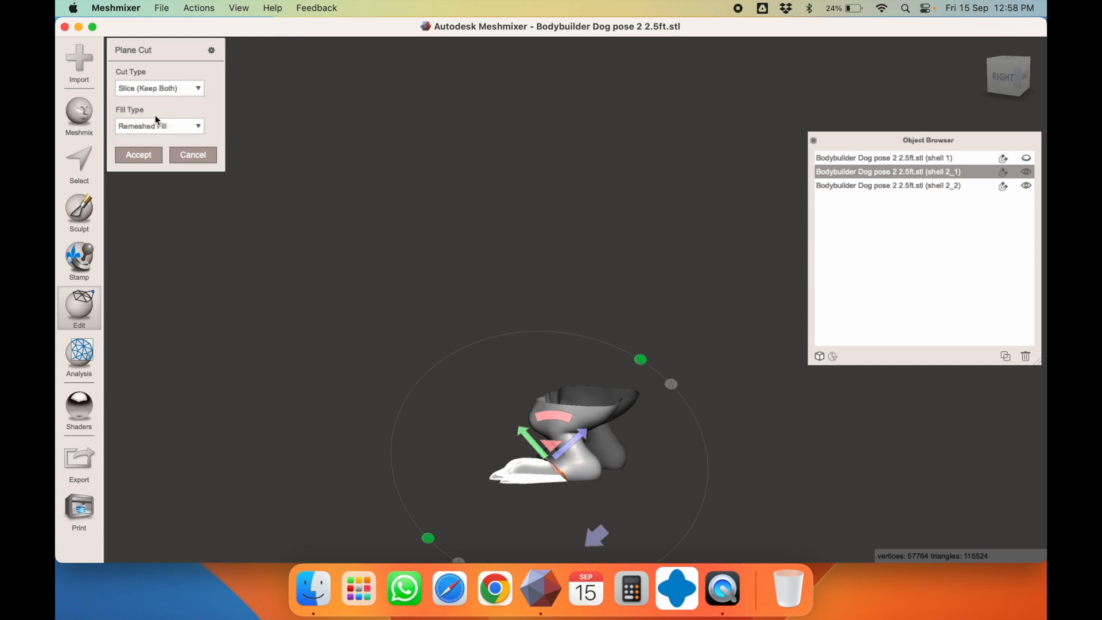
left_click(140, 155)
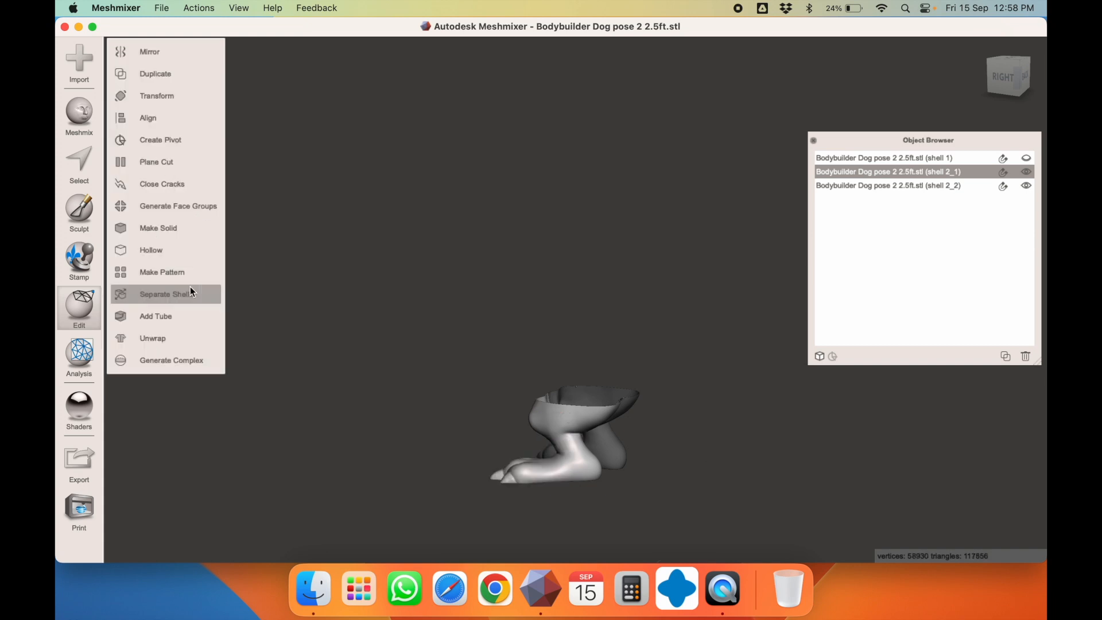
Separate the halves into shells 2_1_1 and 2_1_2 and open Transform on 2_1_1
left_click(178, 294)
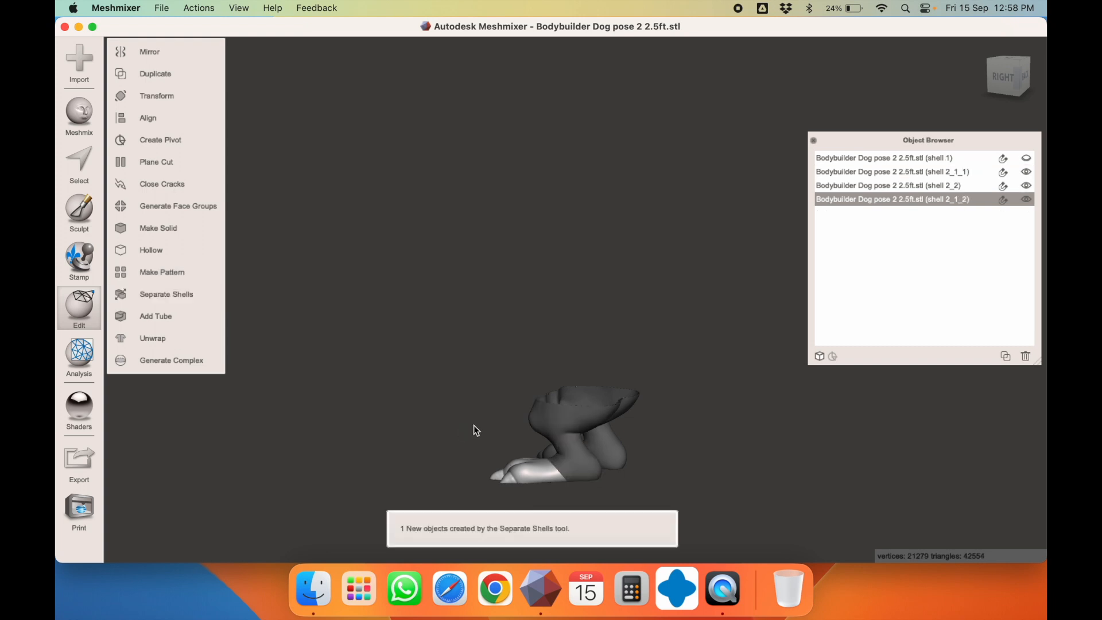
left_click(566, 428)
key("t")
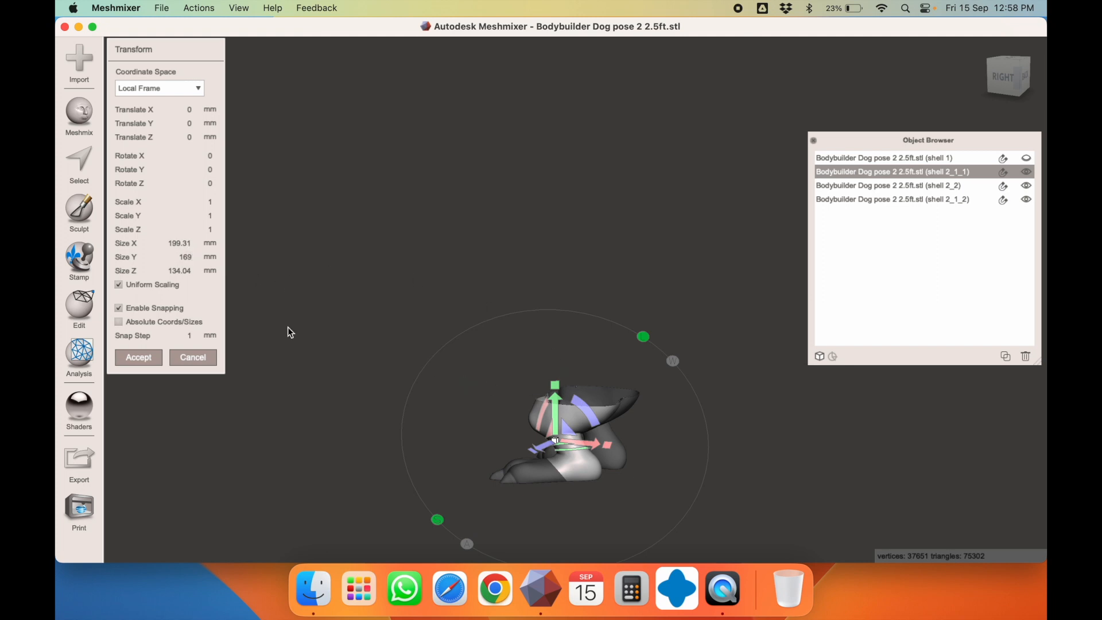
Cancel Transform and undo the separation and slice, restoring shell 2_1 as one piece
left_click(188, 354)
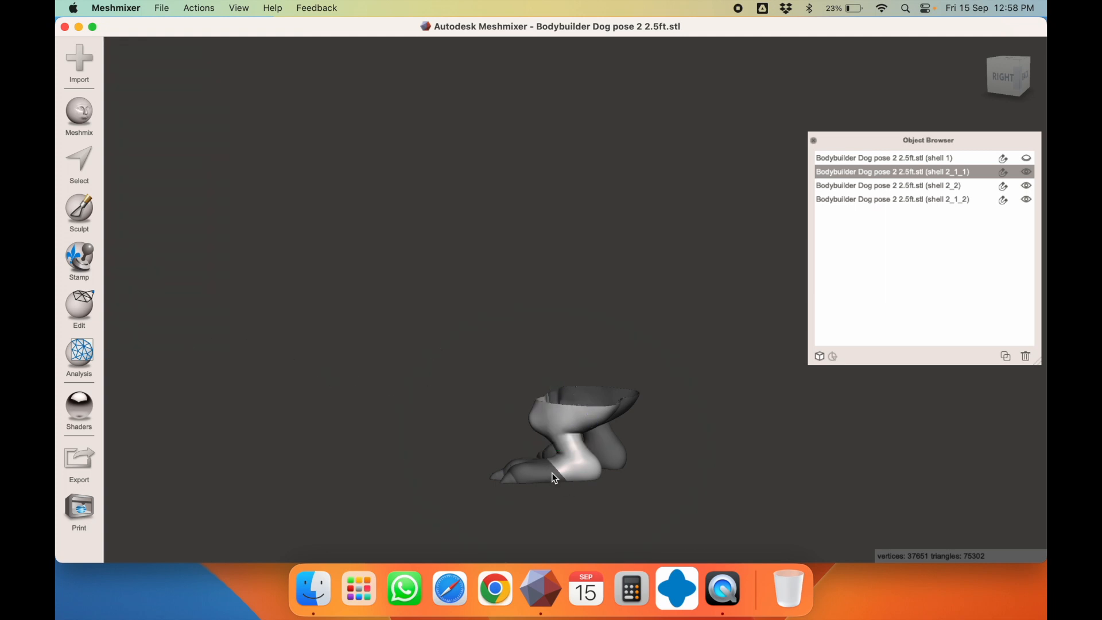
key("super+z")
key("super+z")
key("super+z")
key("super+z")
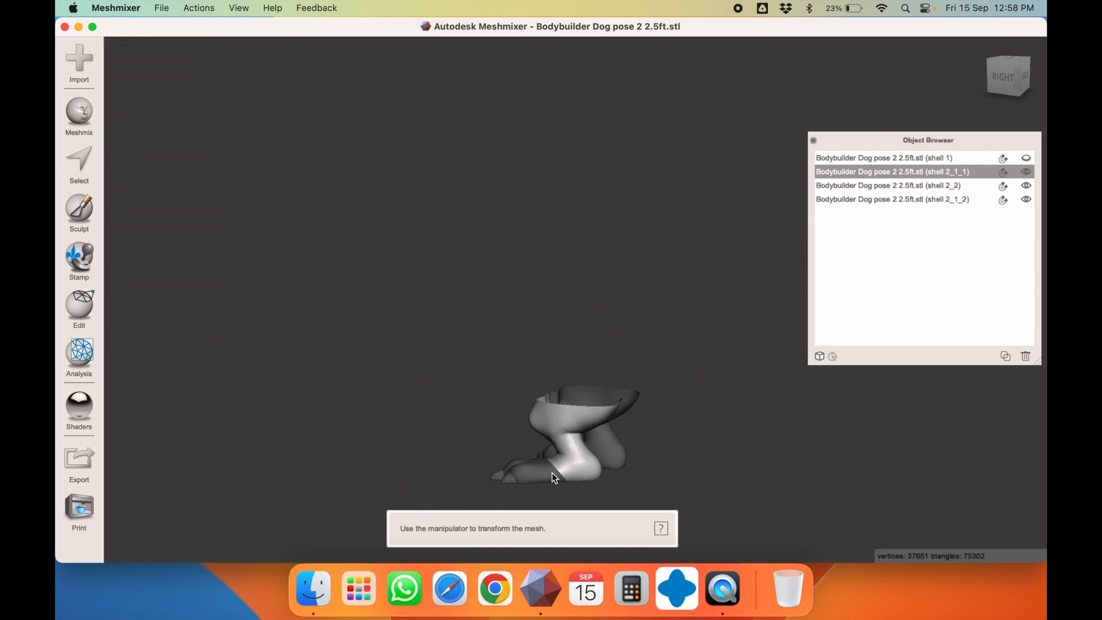
key("c")
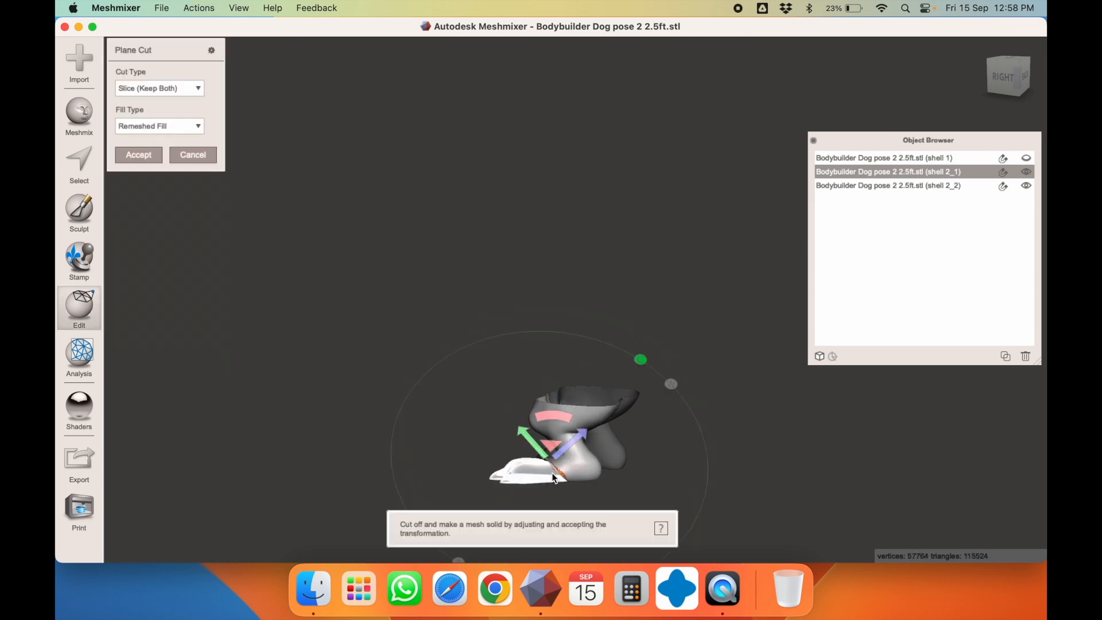
key("super+z")
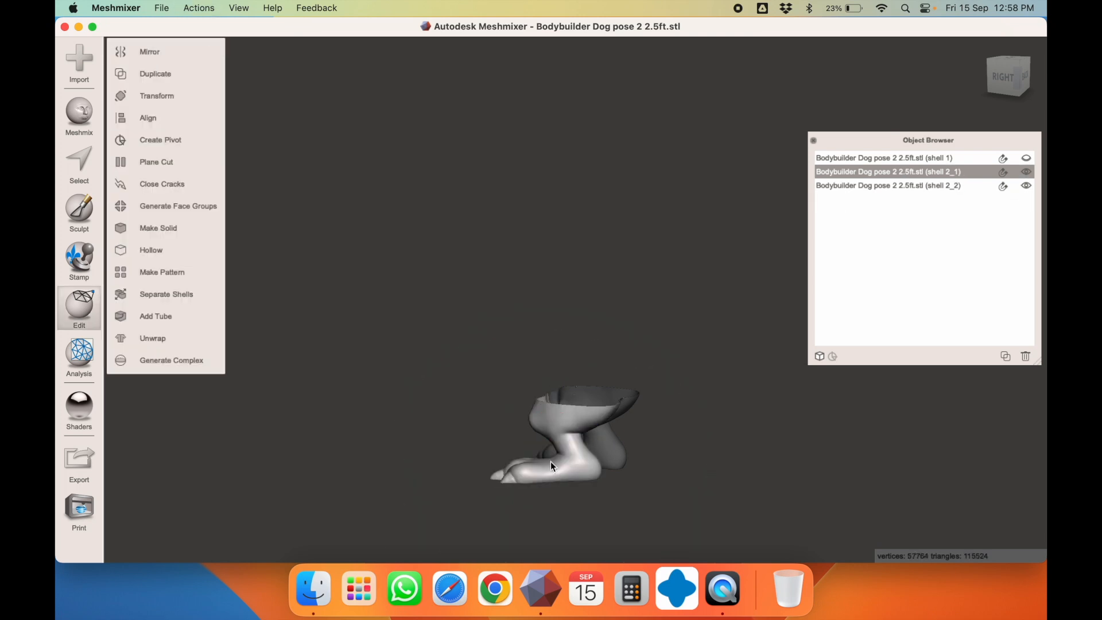
right_click_drag(550, 461, 571, 459)
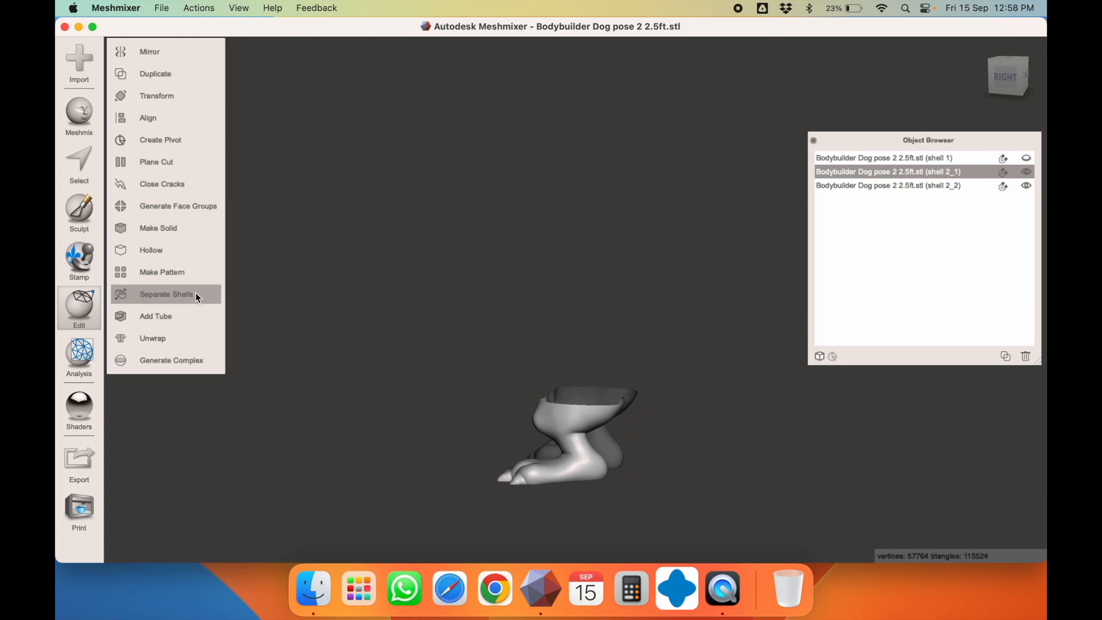
Start a new plane cut, rotate the plane 90° upright in the RIGHT view, position it, and confirm
left_click(173, 163)
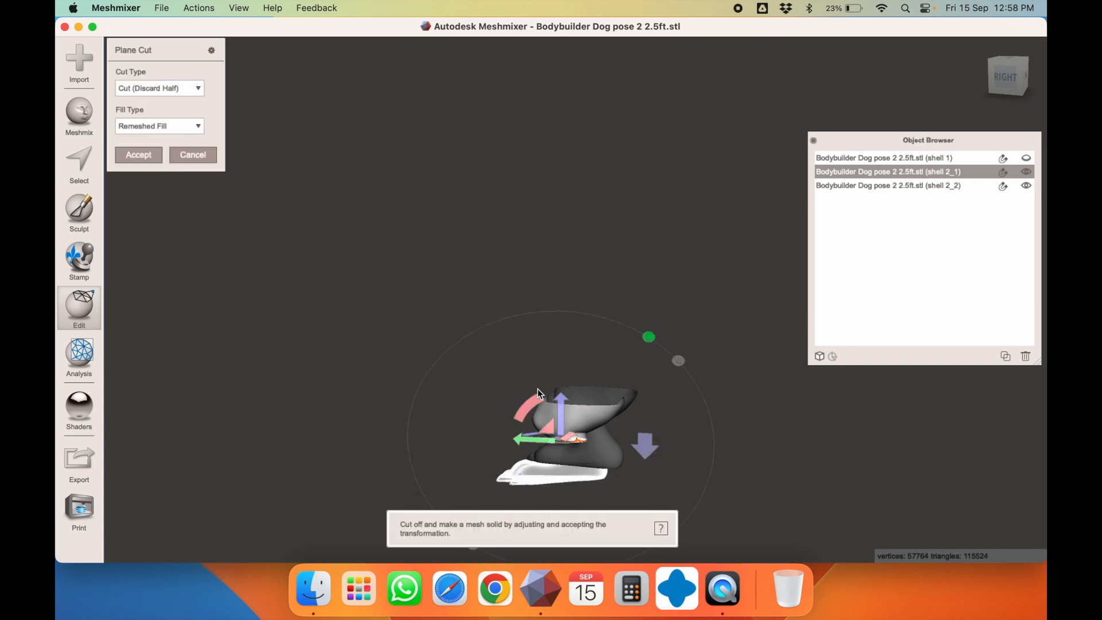
left_click_drag(529, 400, 635, 376)
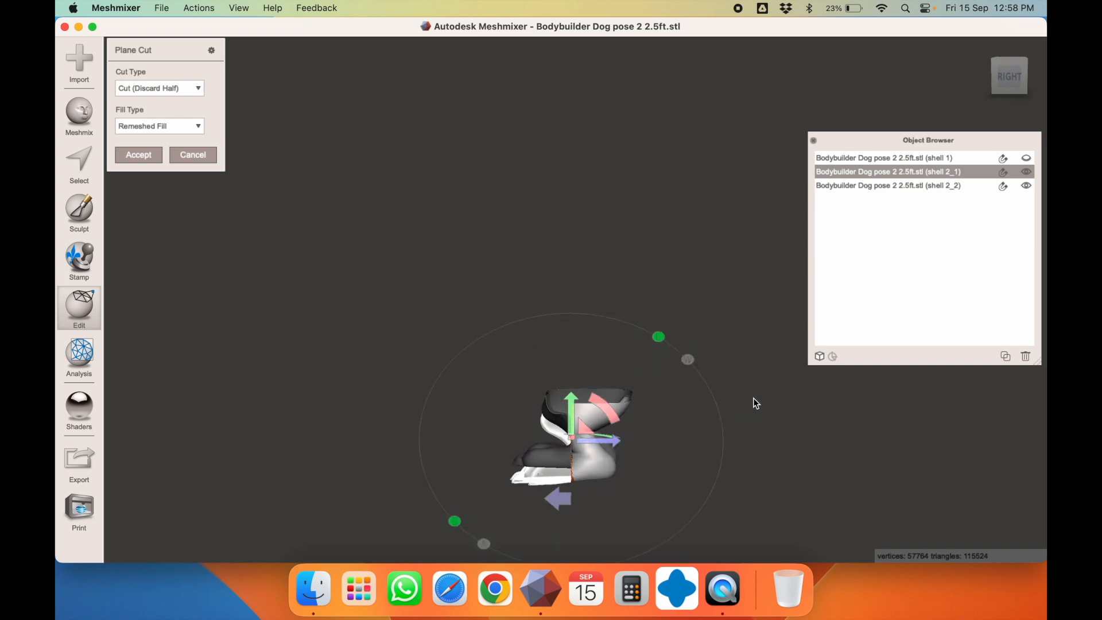
left_click(1010, 81)
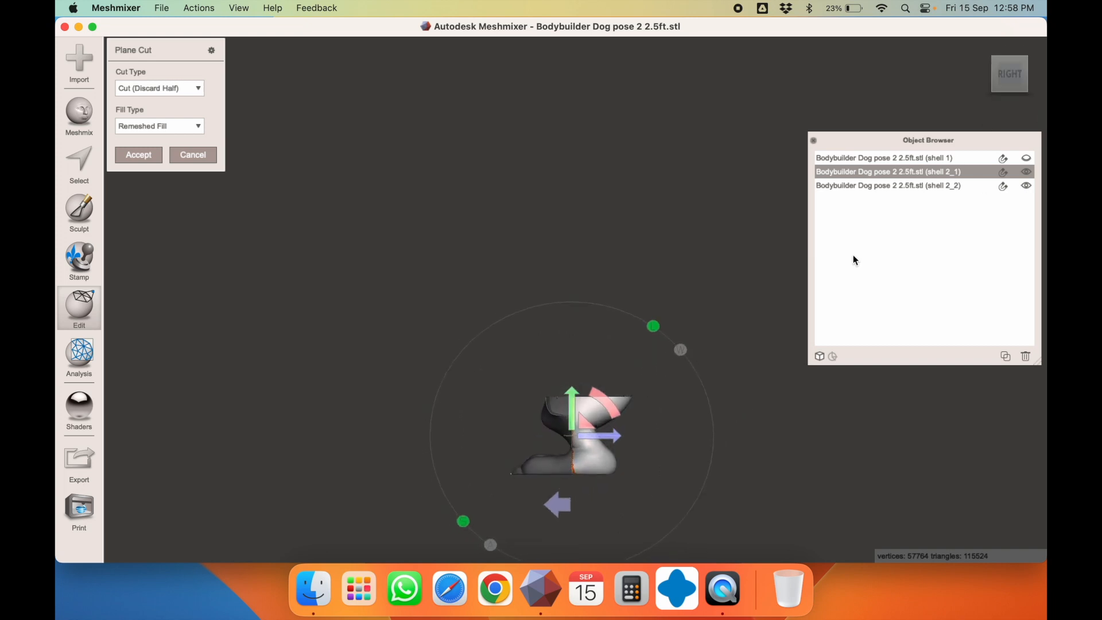
right_click_drag(705, 428, 687, 468)
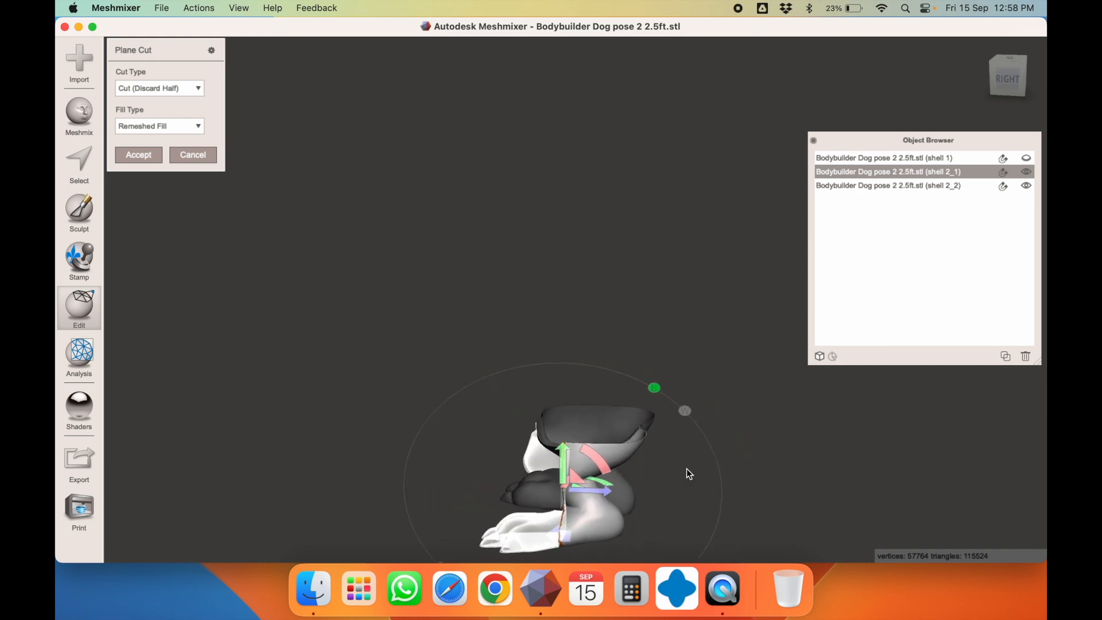
left_click_drag(598, 490, 612, 490)
right_click_drag(735, 414, 731, 538)
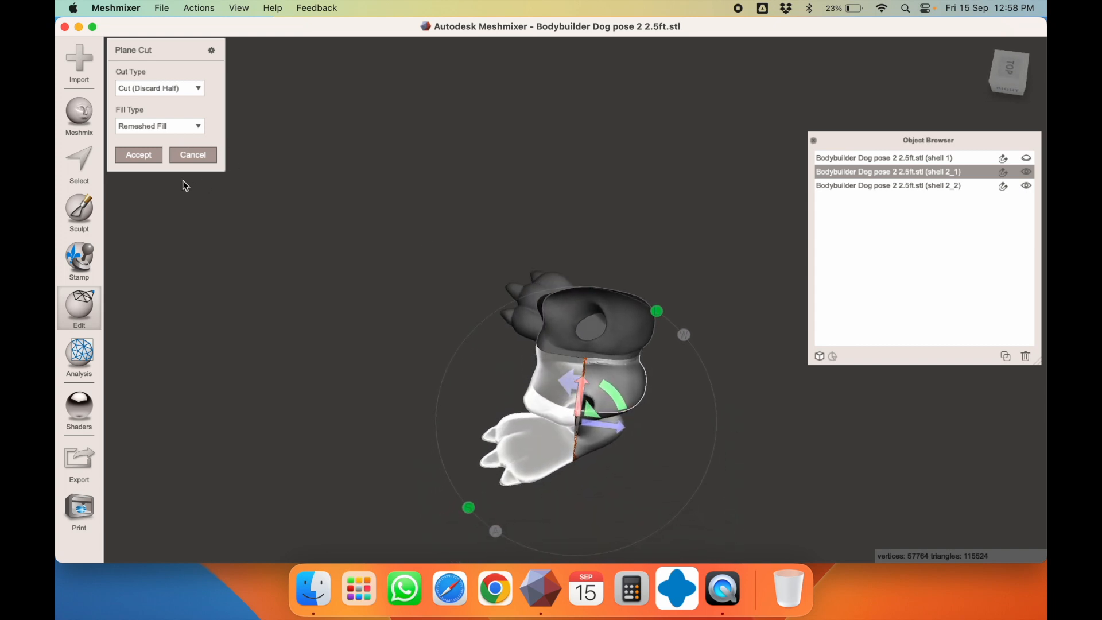
right_click_drag(677, 396, 658, 453)
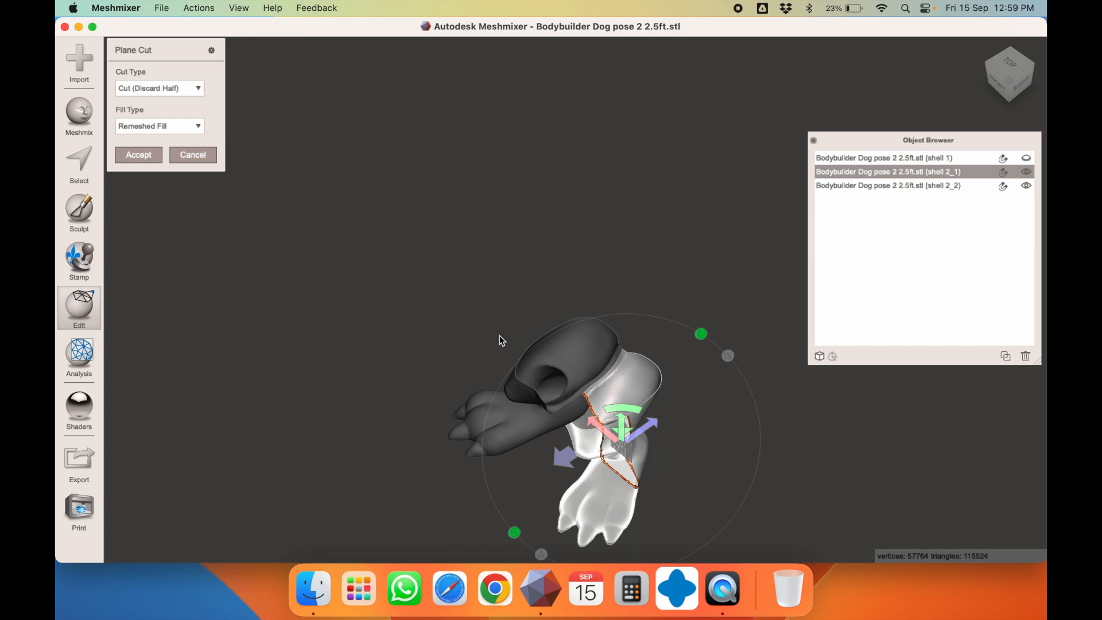
key("Return")
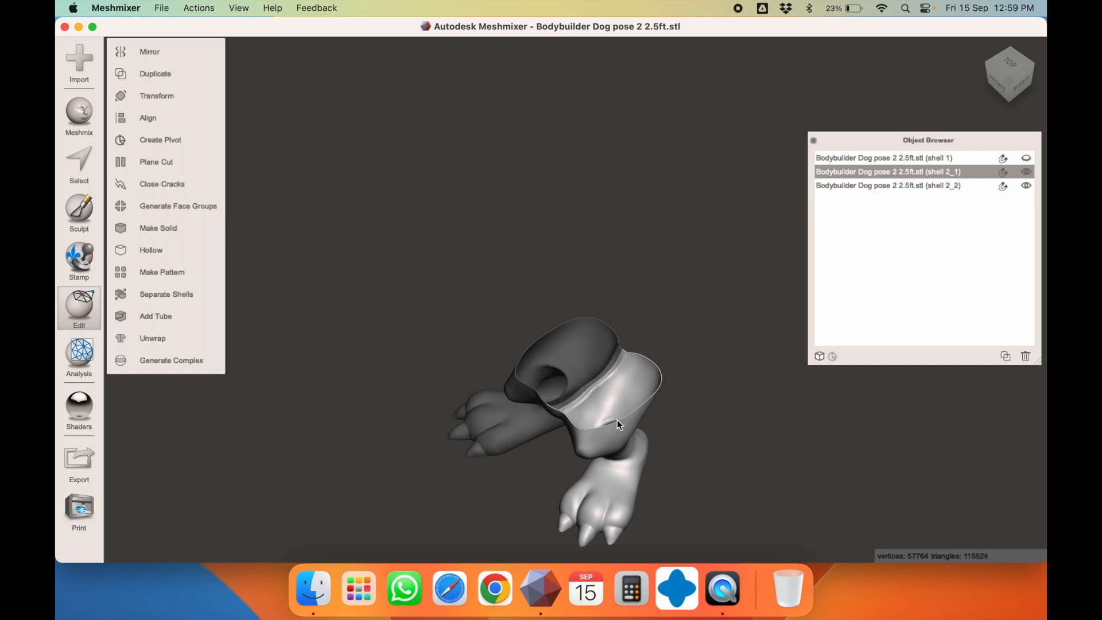
Select both leg shells and combine them into one piece
left_click(580, 352, "shift")
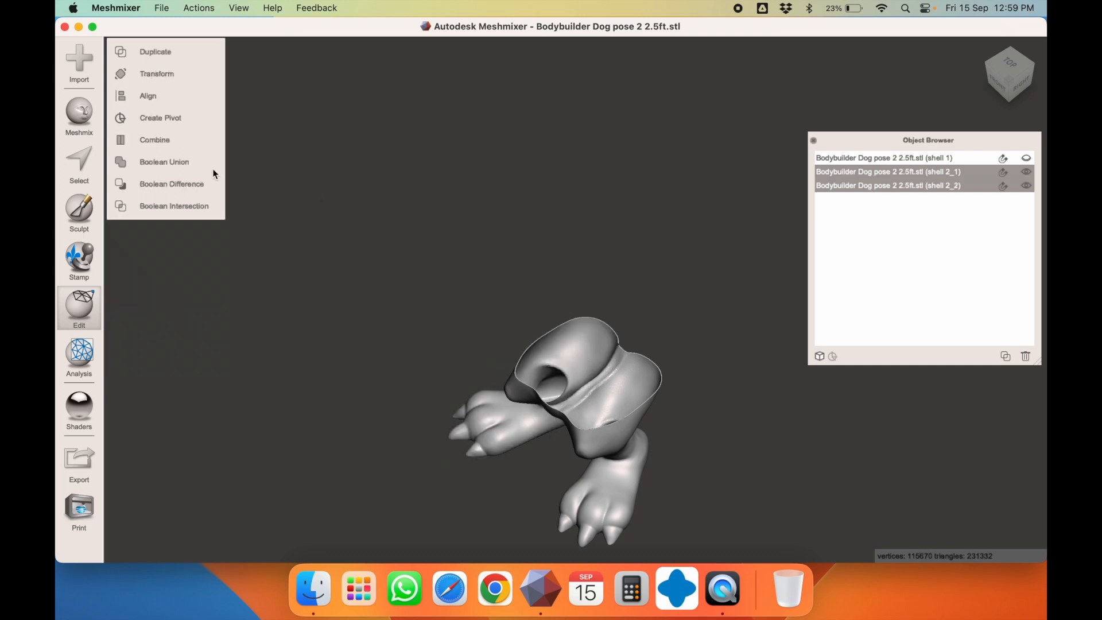
left_click(153, 142)
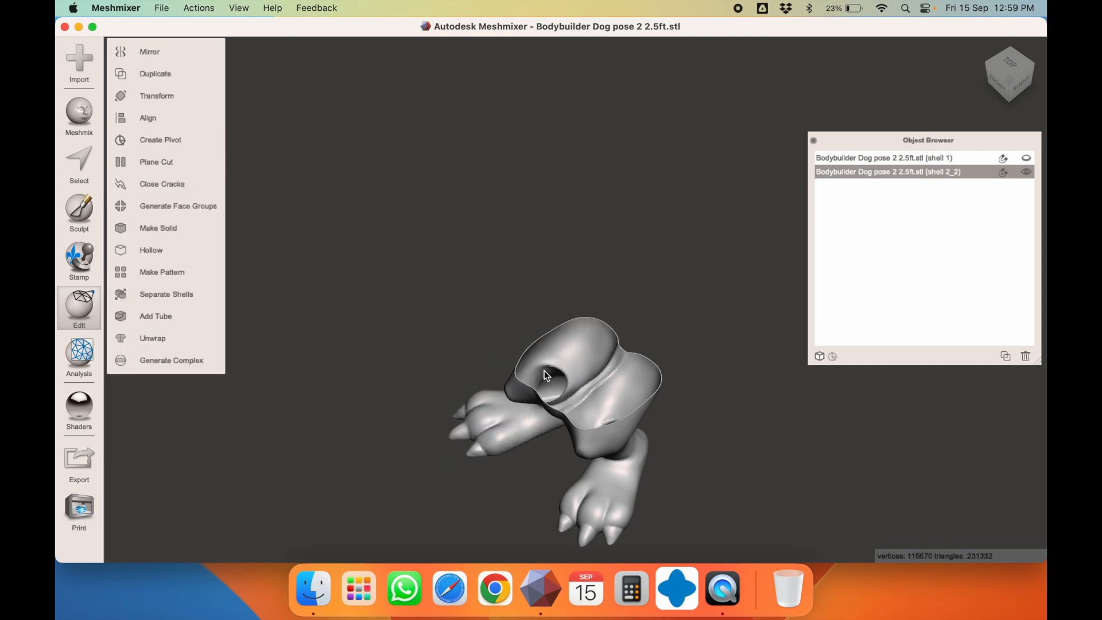
scroll(666, 411, "down", 2)
right_click_drag(667, 411, 613, 386)
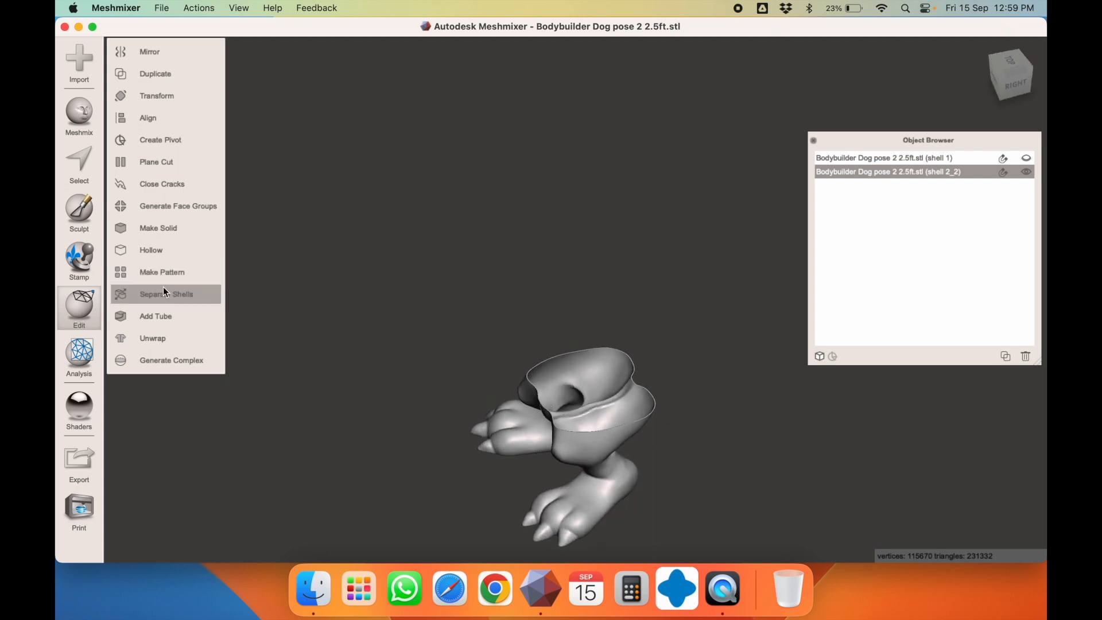
Plane-cut the combined piece with a vertical plane in the right view using Cut (Discard Half)
left_click(172, 162)
right_click_drag(445, 216, 673, 316)
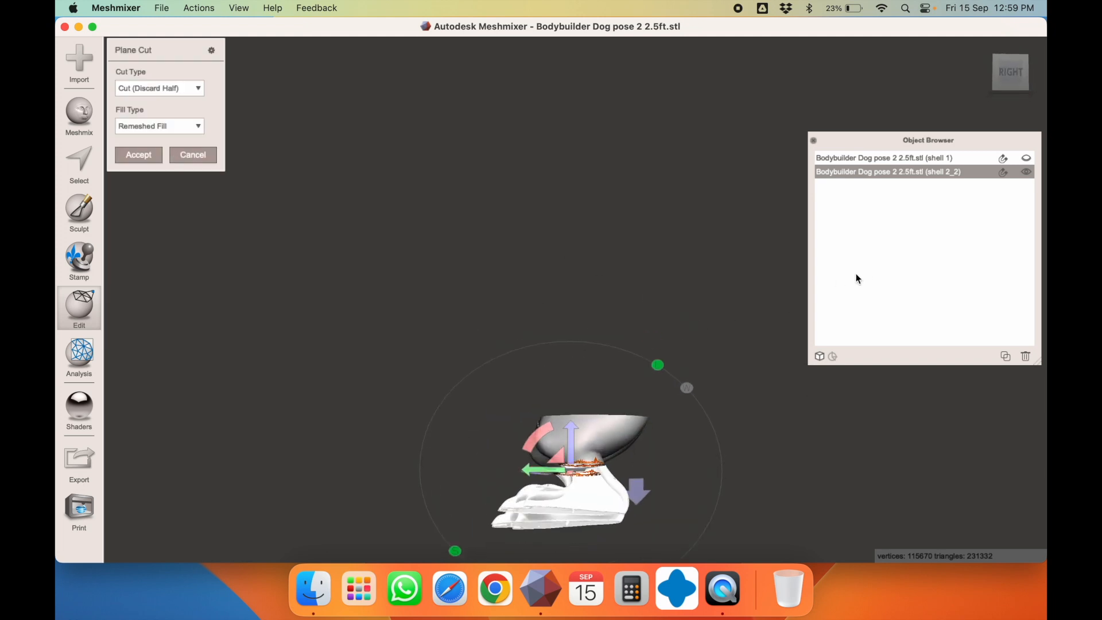
left_click(1012, 72)
left_click_drag(537, 438, 638, 395)
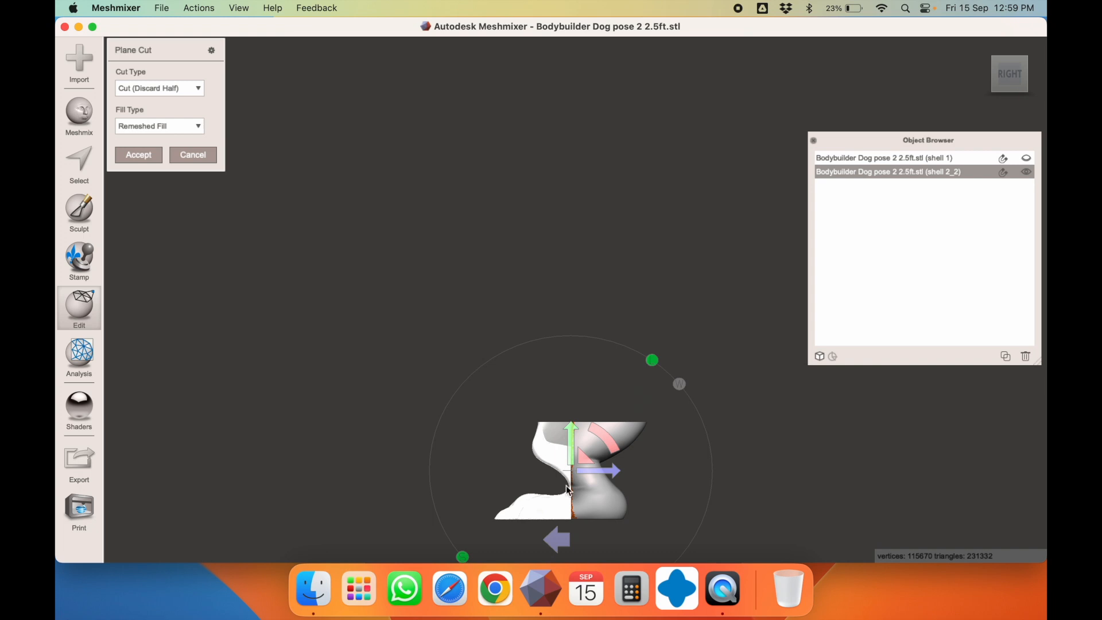
left_click_drag(590, 469, 601, 470)
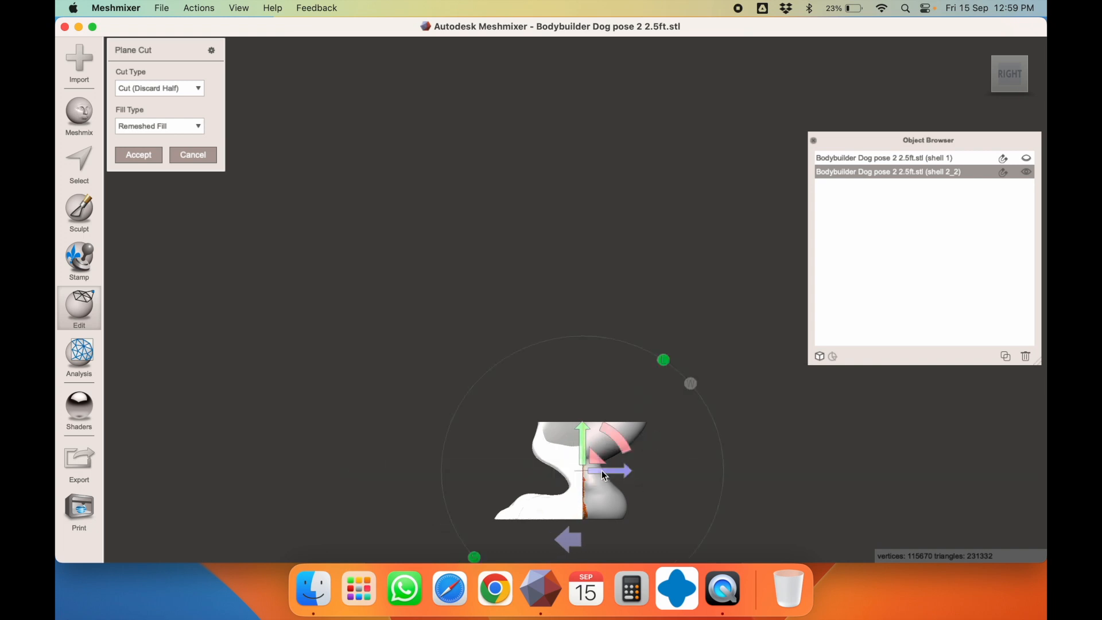
left_click(171, 87)
left_click(151, 121)
left_click(139, 153)
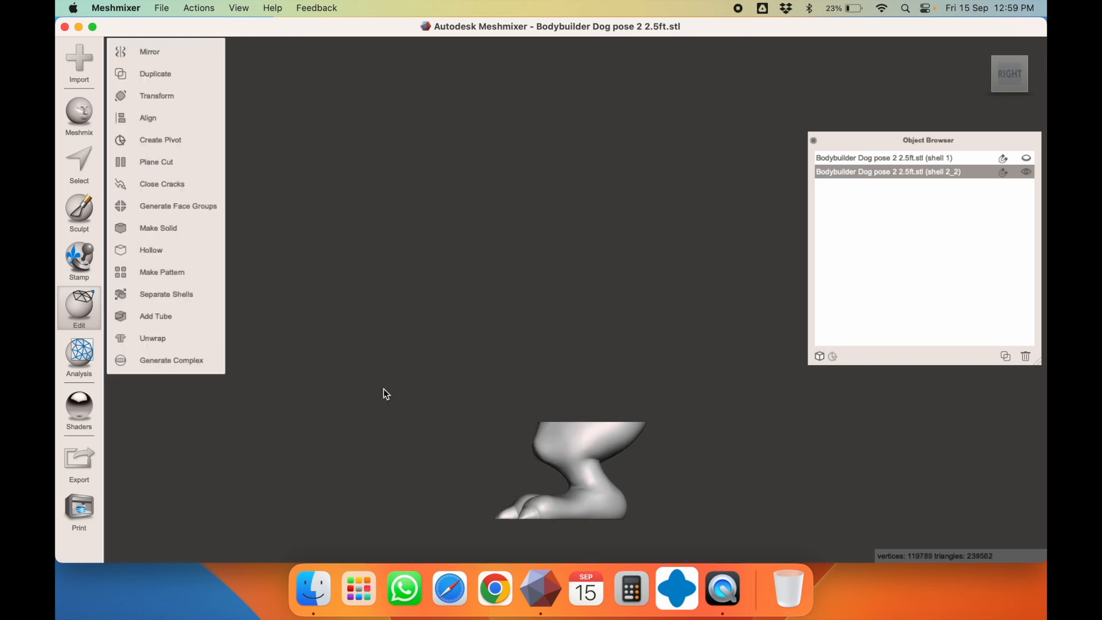
right_click_drag(591, 378, 599, 418)
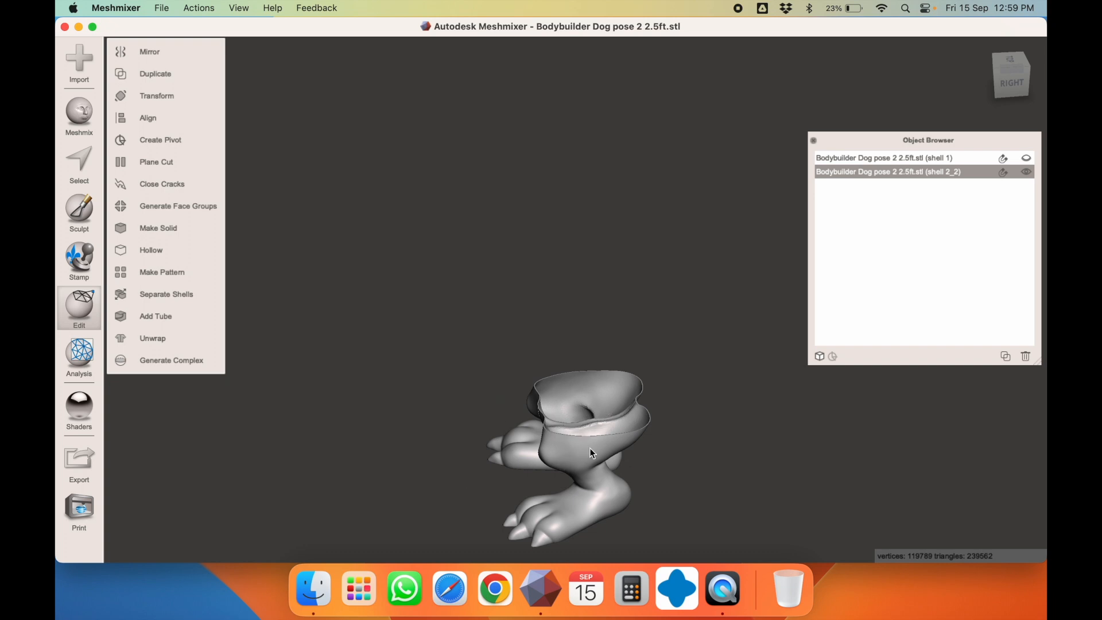
Separate shell 2_2 into shells 2_2_1 to 2_2_4 and read the first shell's size
left_click(159, 295)
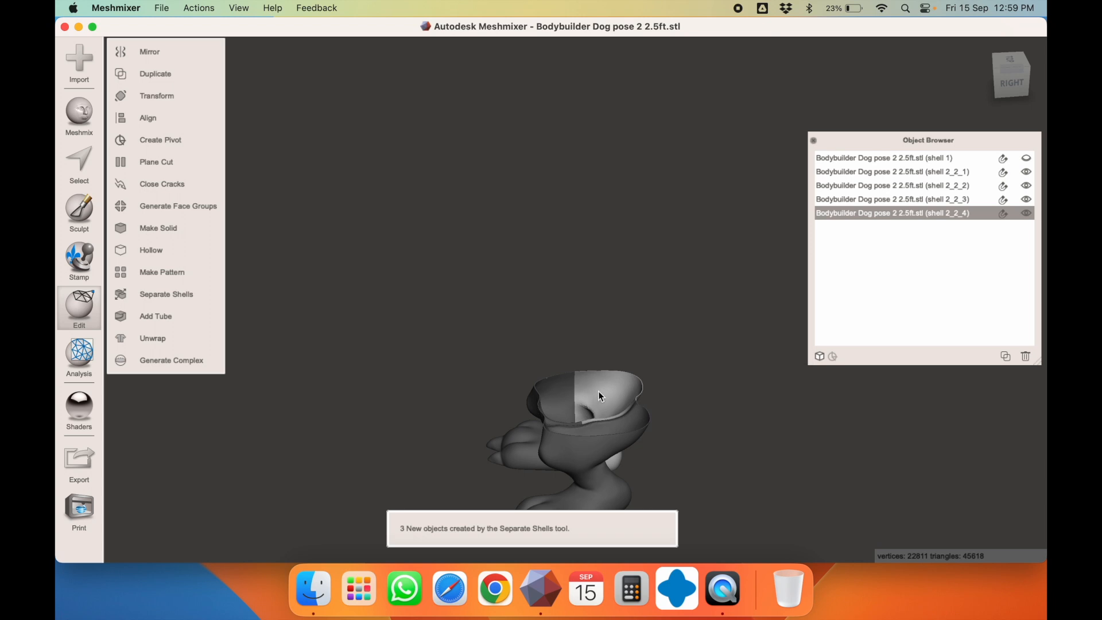
key("t")
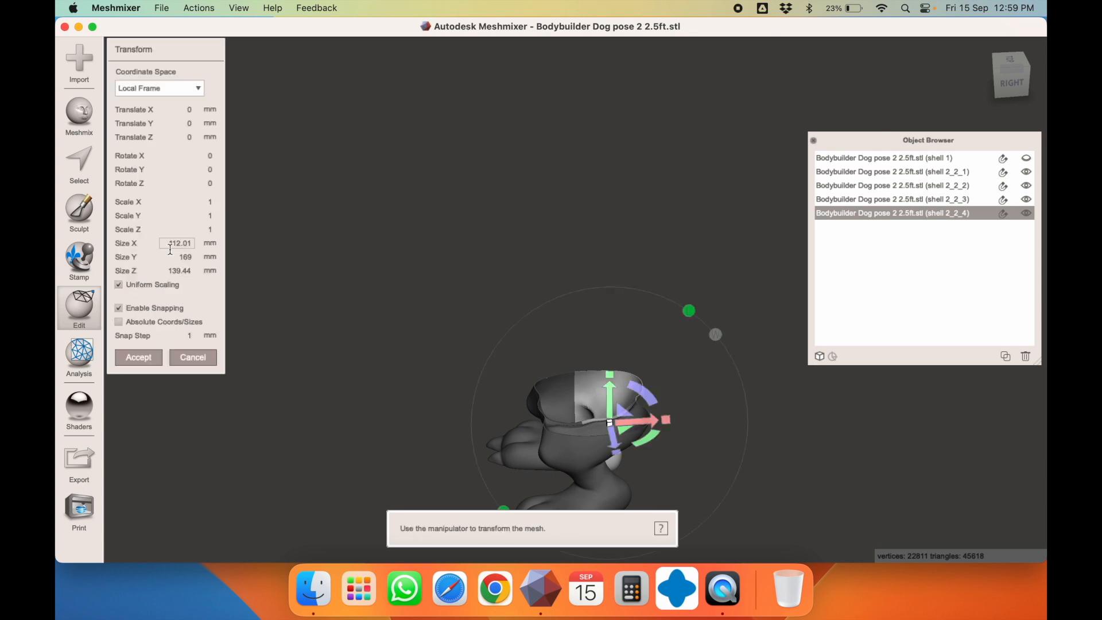
key("Escape")
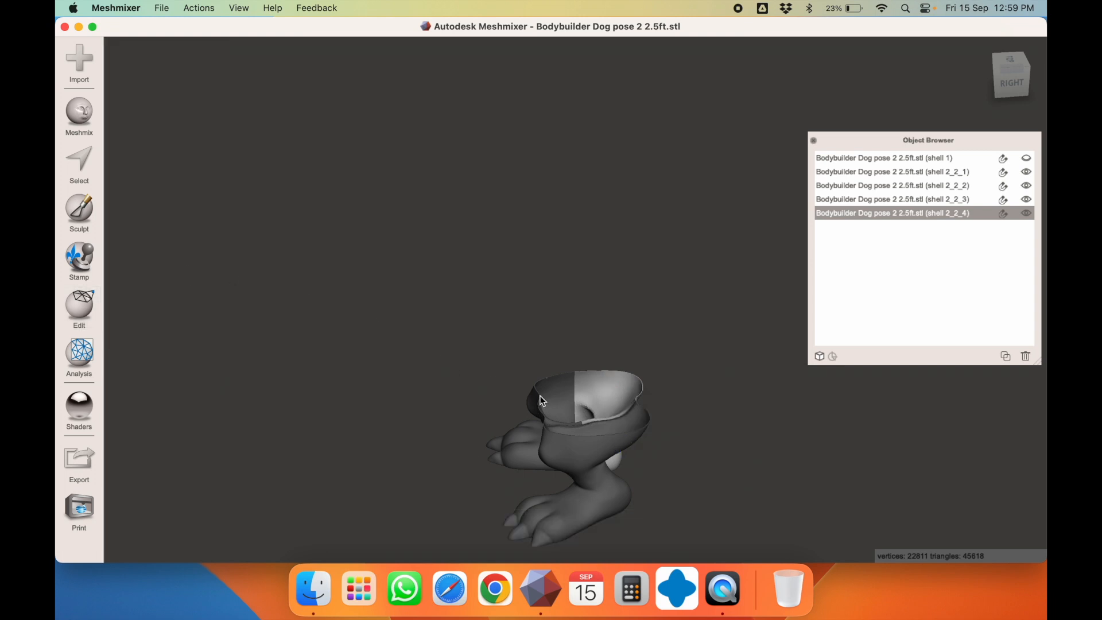
Check the sizes of shells 2_2_2, 2_2_3 and 2_2_1 in Transform, cancelling each time
left_click(548, 398)
key("t")
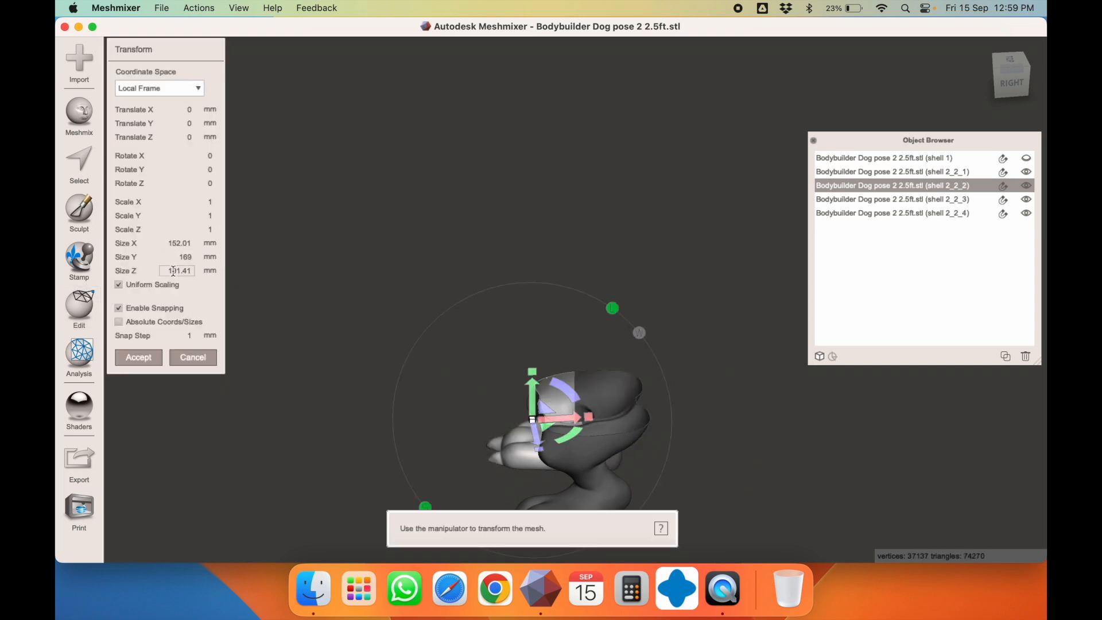
key("Escape")
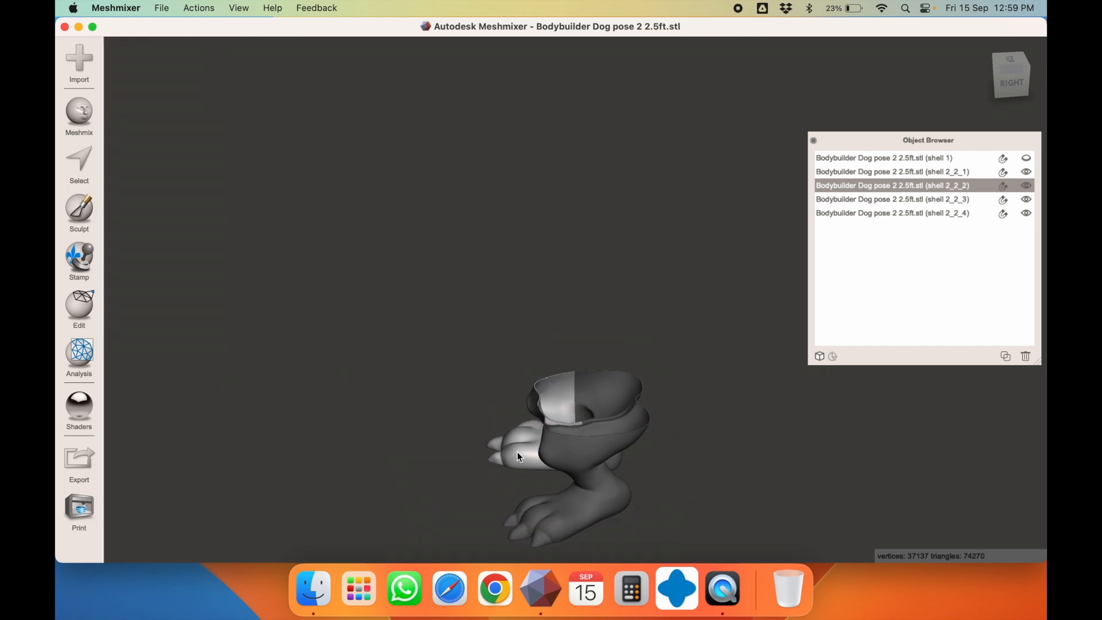
scroll(604, 434, "down", 2)
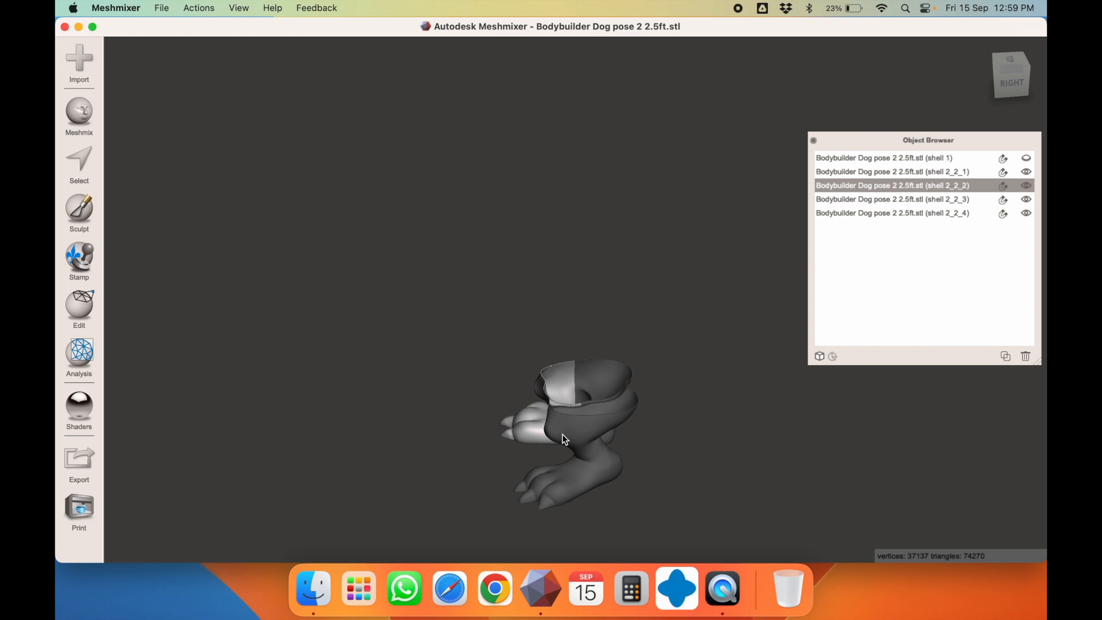
left_click(612, 417)
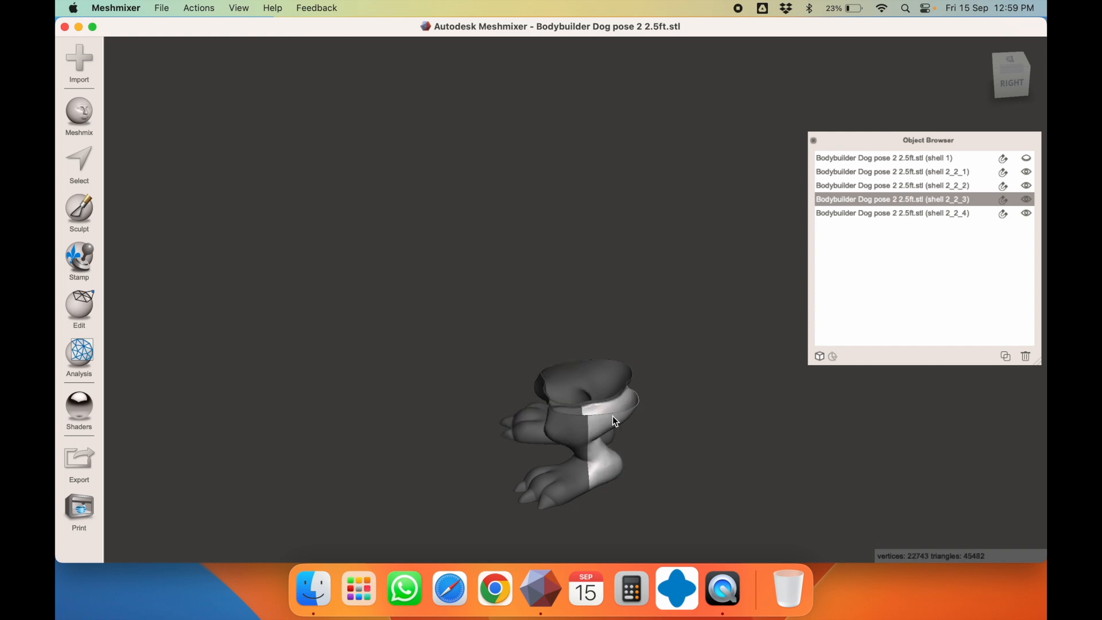
key("t")
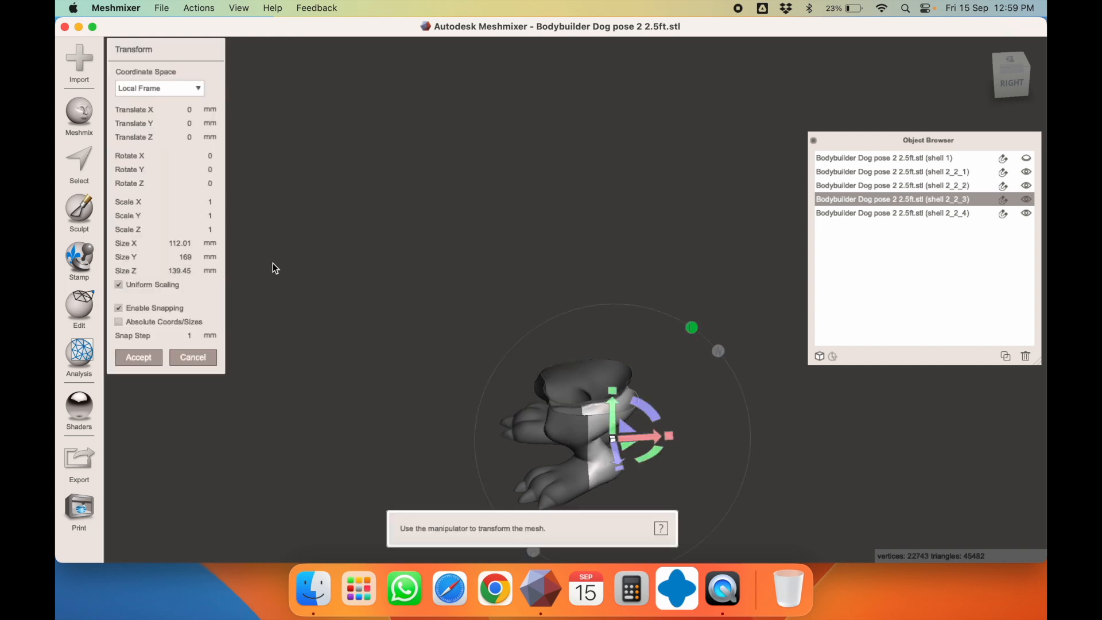
key("Escape")
left_click(549, 431)
key("t")
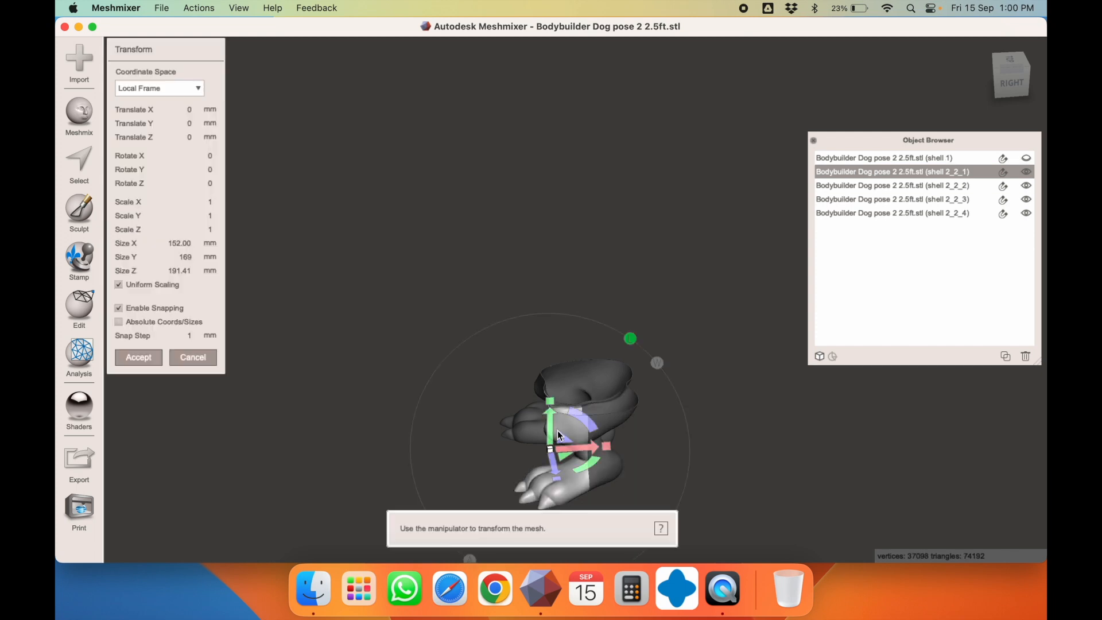
key("Escape")
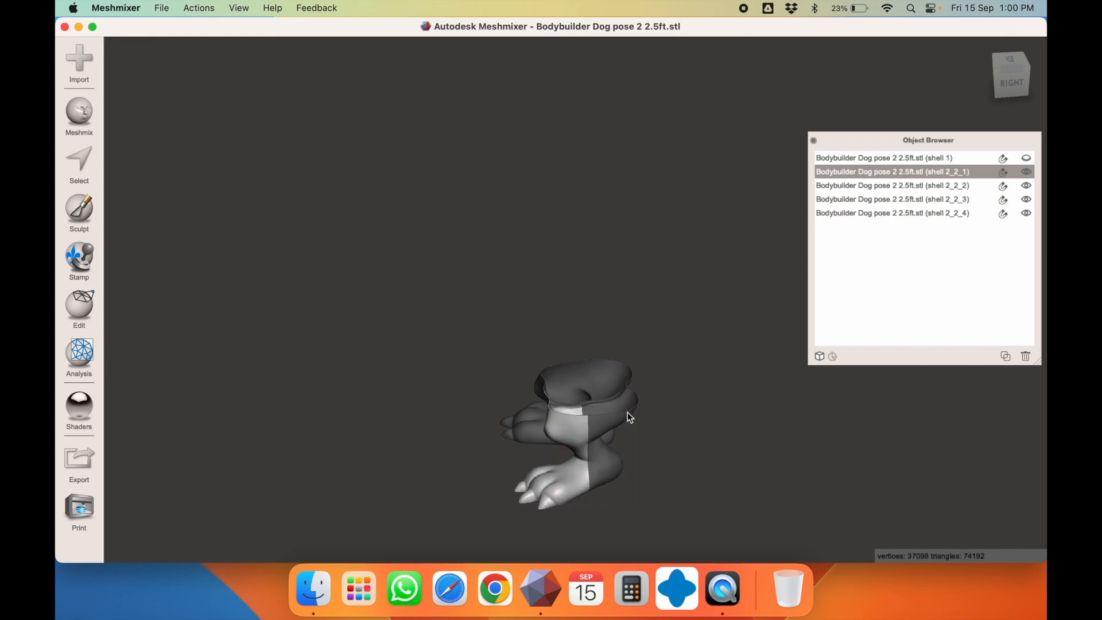
Rename shell 2_2_1 to 1.1 and shell 2_2_3 to 1.2
right_click_drag(649, 365, 738, 318)
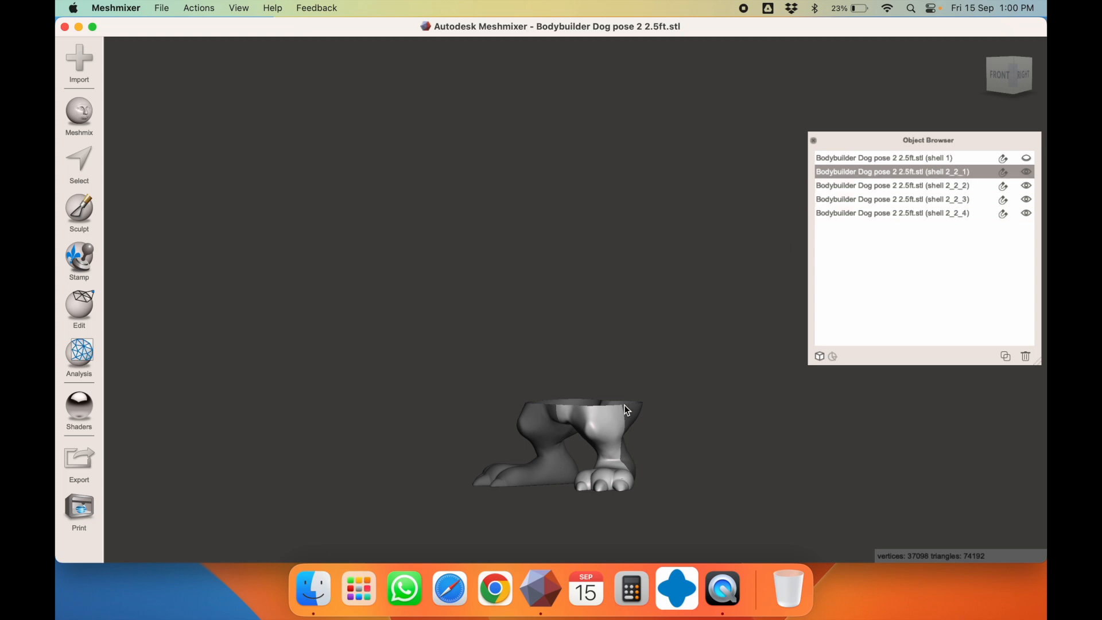
double_click(844, 171)
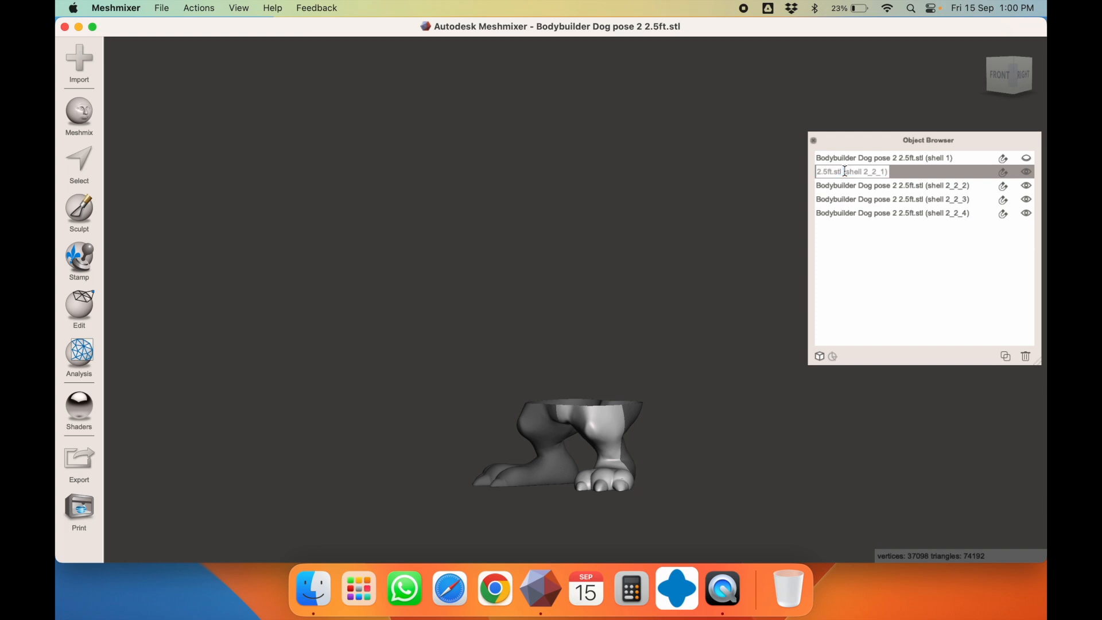
key("super+a")
type("1.1")
key("Return")
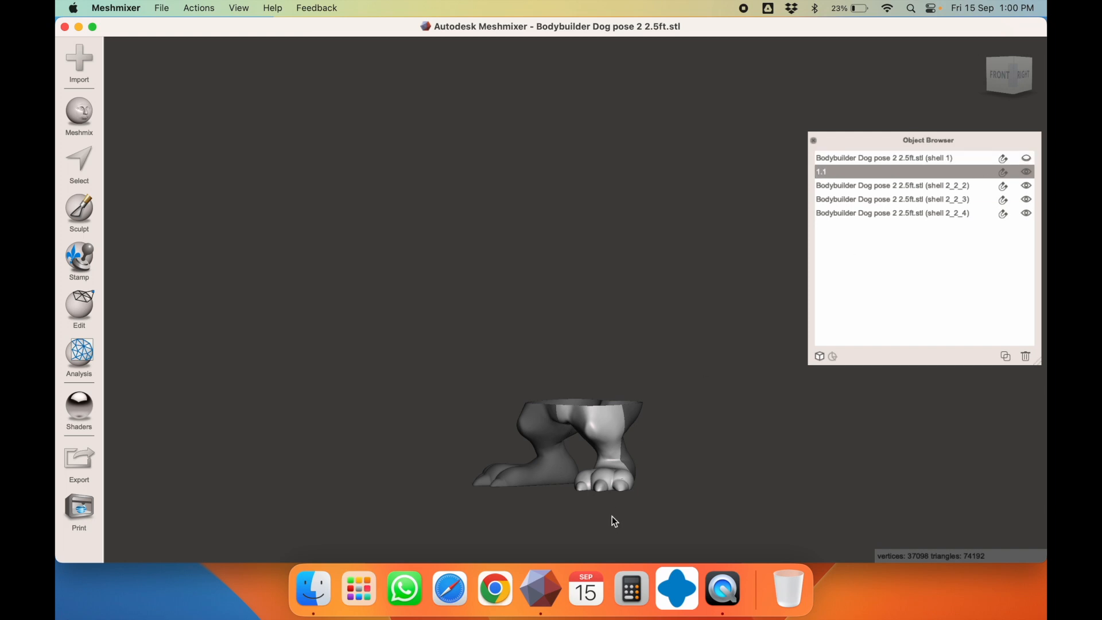
left_click(629, 414)
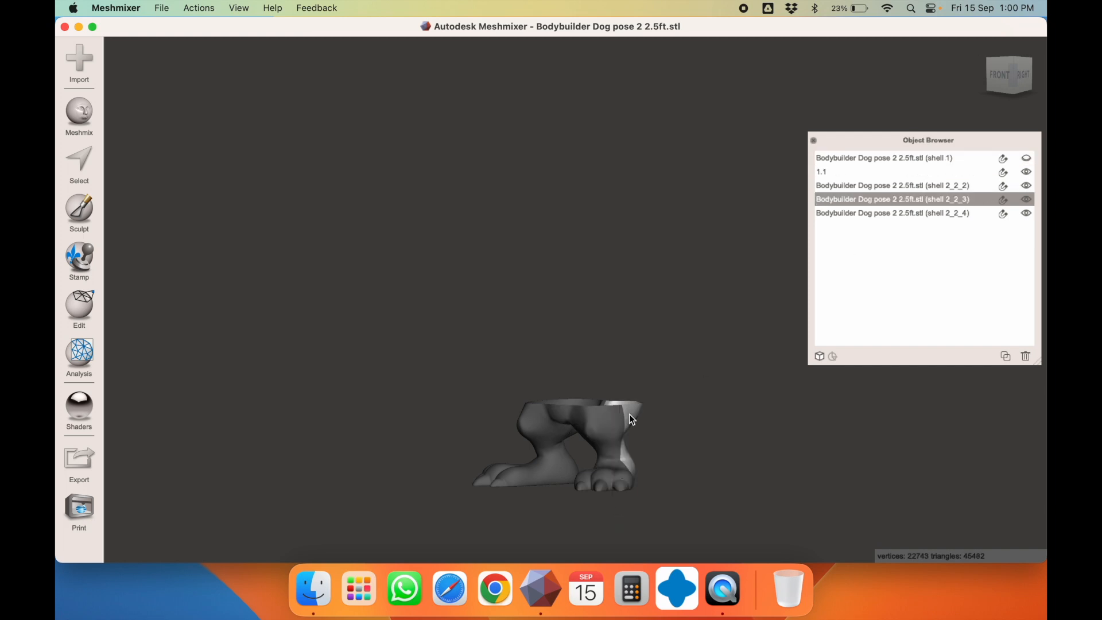
double_click(829, 200)
double_click(830, 202)
triple_click(831, 202)
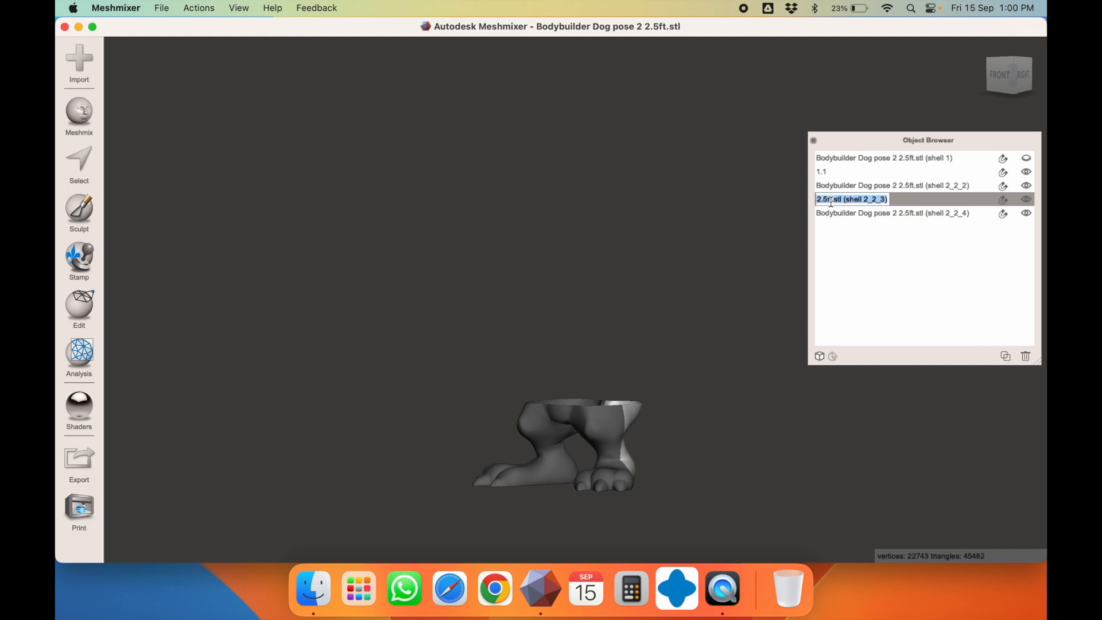
type("1.2")
key("Return")
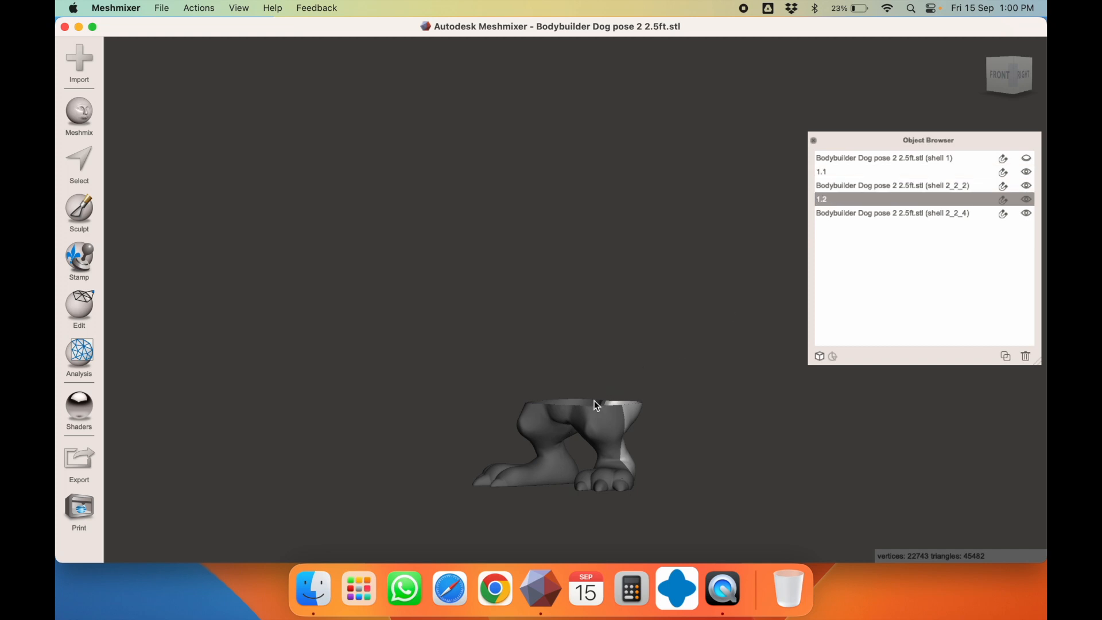
Rename shell 2_2_2 to 1.3 and shell 2_2_4 to 1.4
left_click(552, 429)
double_click(849, 186)
triple_click(849, 186)
type("1.3")
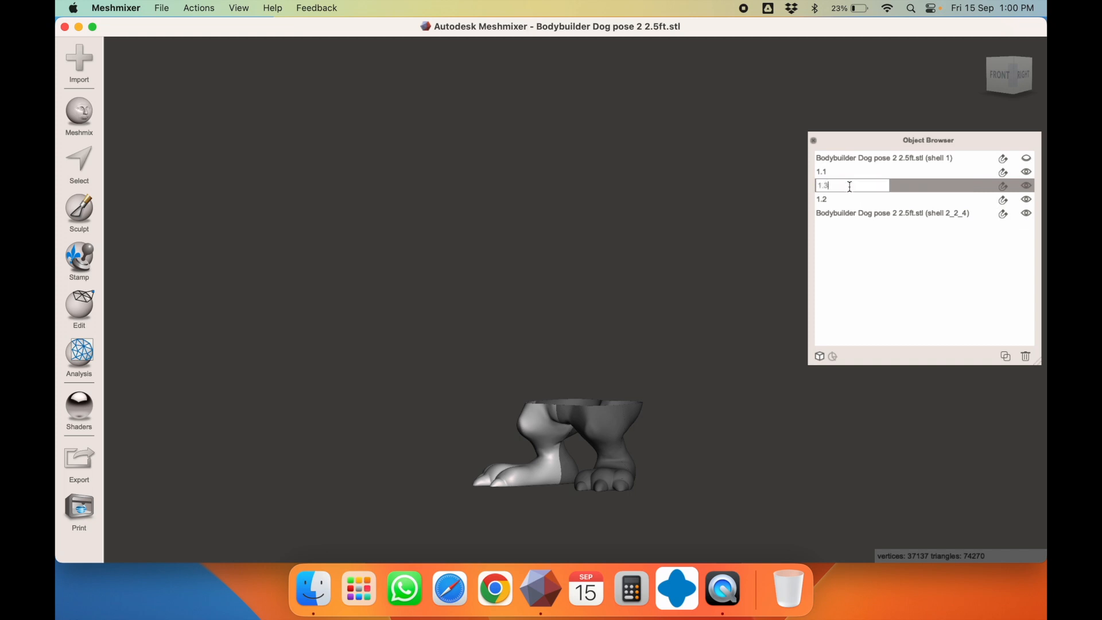
key("Return")
right_click_drag(748, 271, 753, 345)
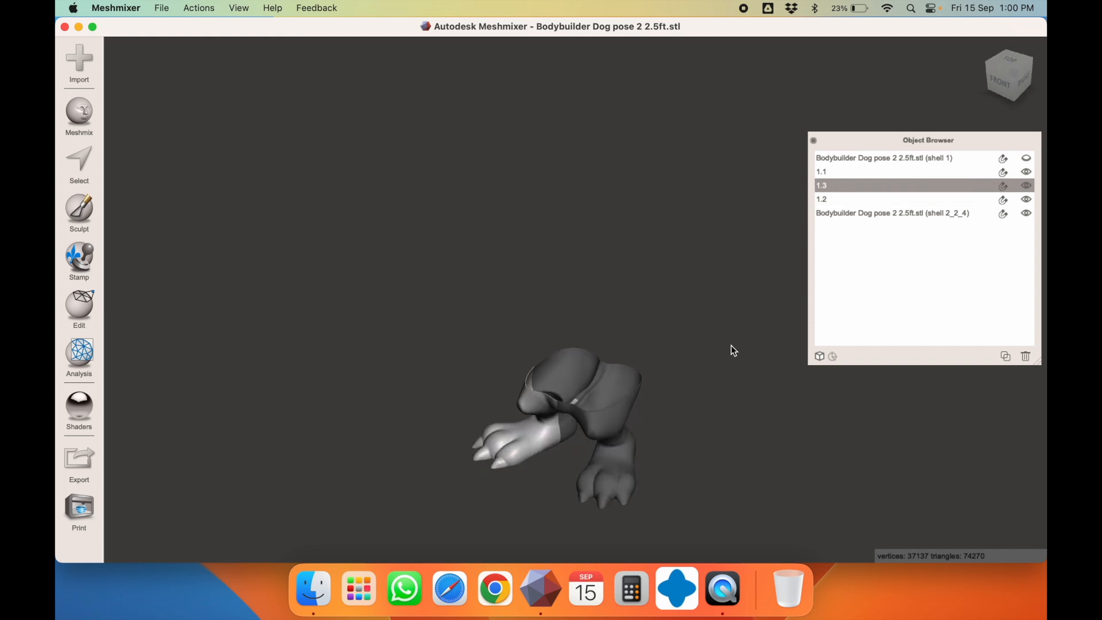
left_click(577, 375)
double_click(852, 213)
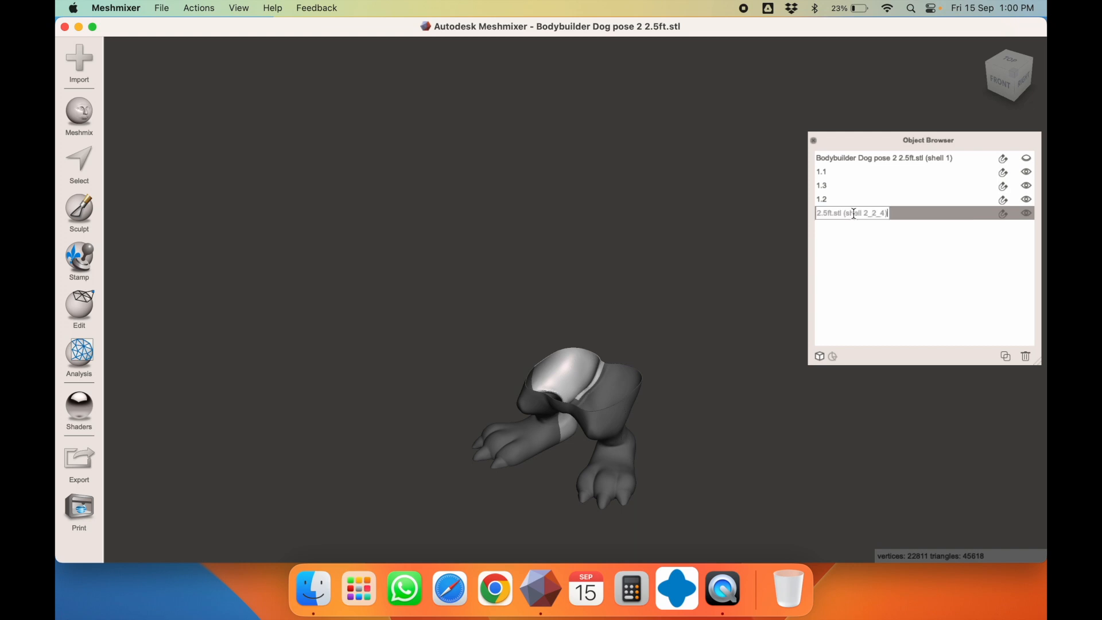
type("1.4")
key("Return")
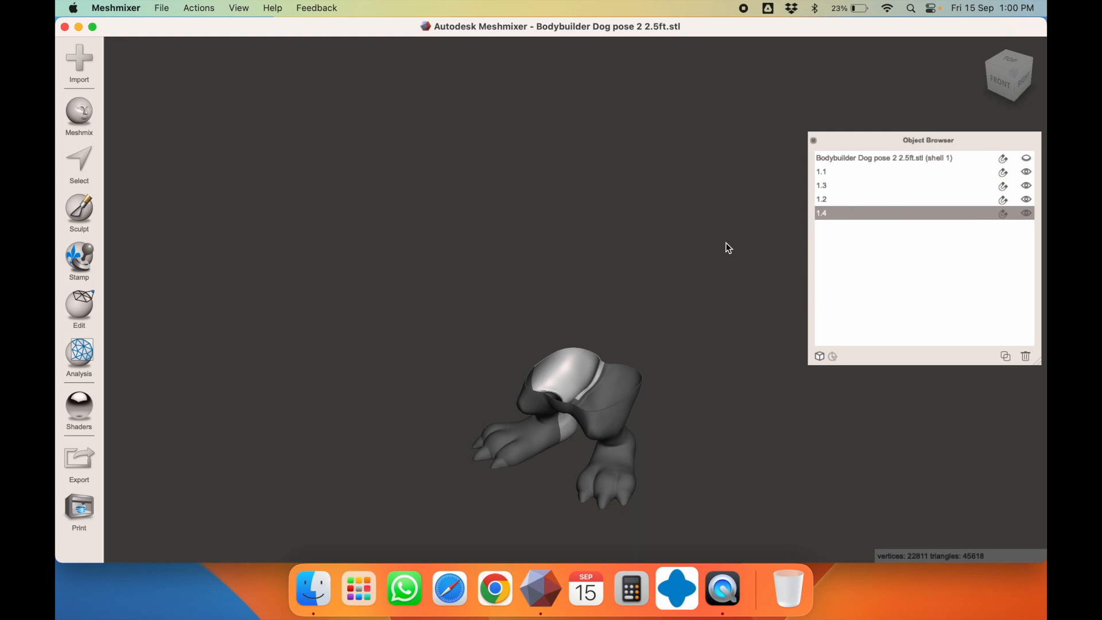
Hide leg pieces 1.1–1.4 so only upper-body shell 1 shows, turned to face front
right_click_drag(807, 233, 676, 227)
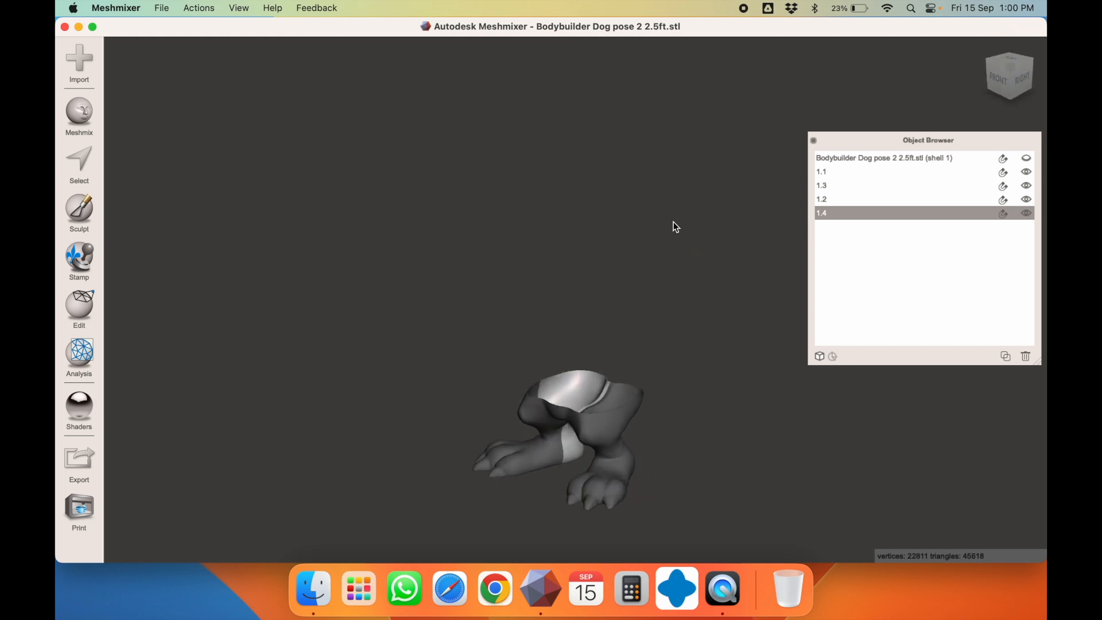
left_click(1025, 213)
left_click(1026, 199)
left_click(1026, 186)
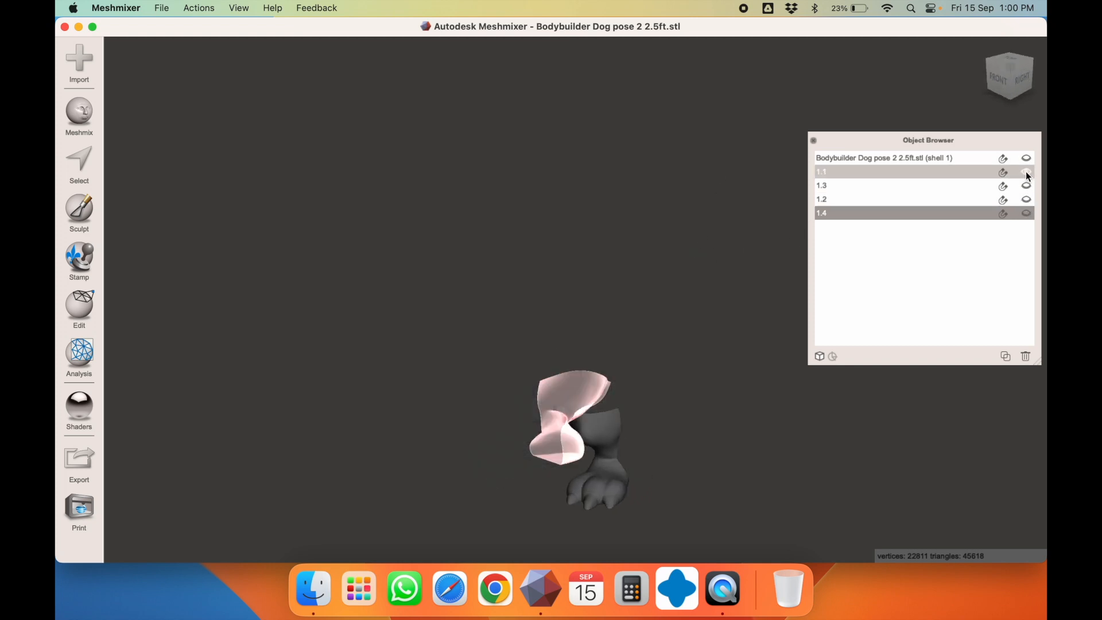
left_click(957, 164)
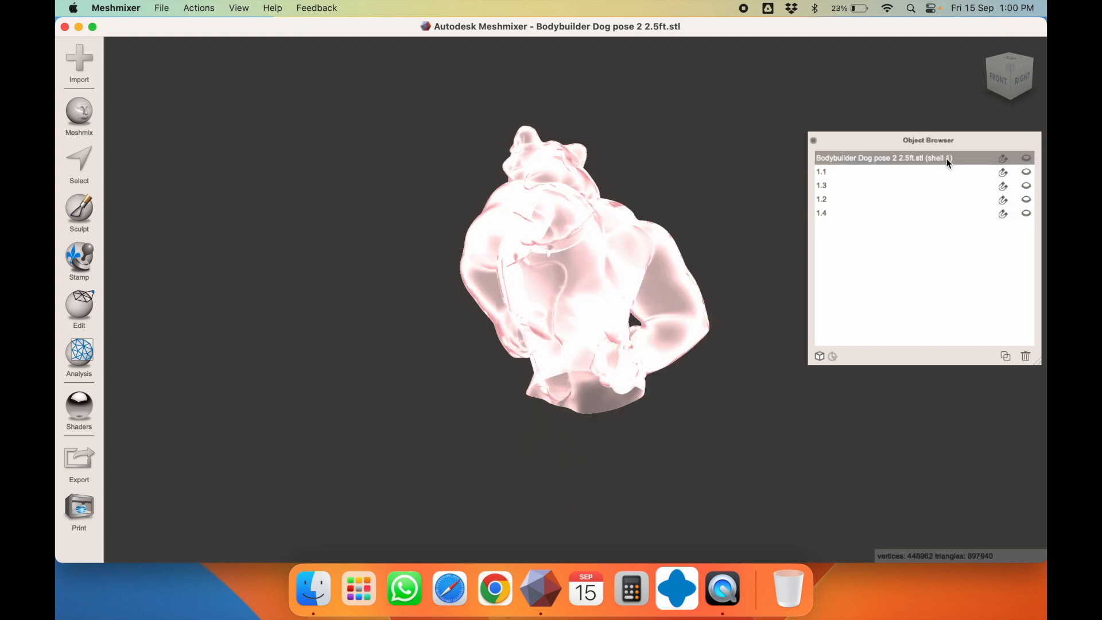
left_click(1026, 159)
right_click_drag(619, 252, 722, 215)
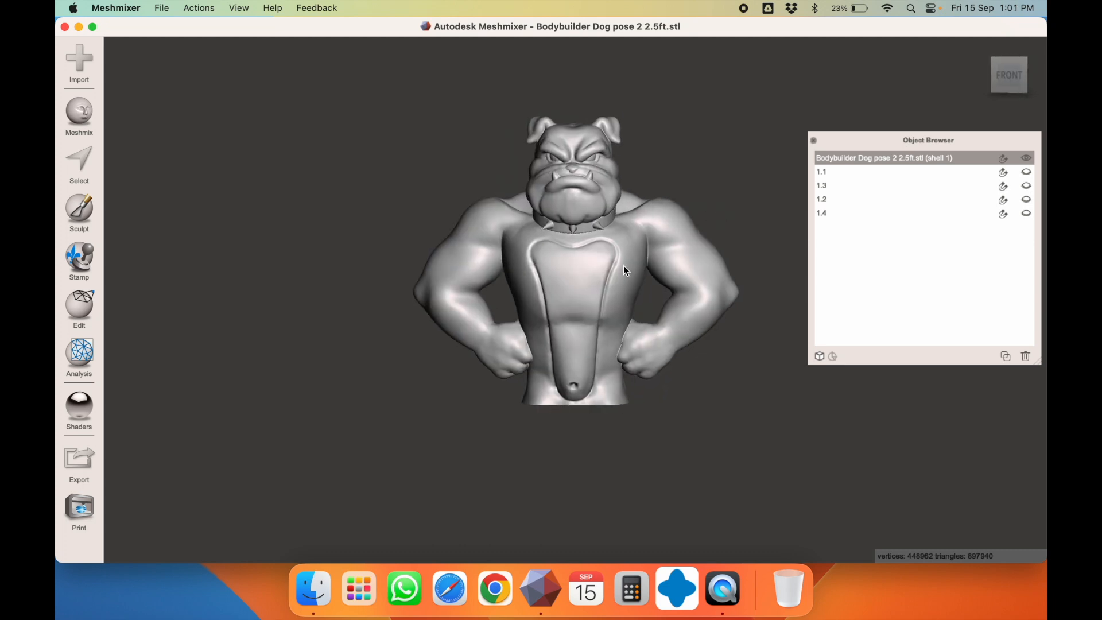
left_click(71, 304)
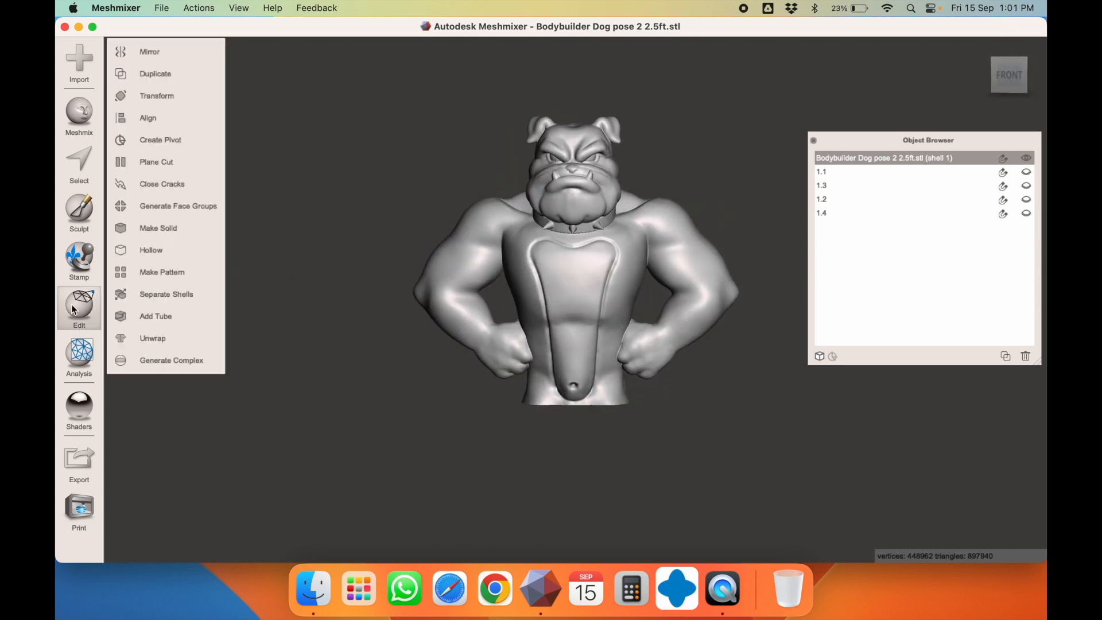
Start a plane cut on shell 1 and move the plane up across the chest in Front view
left_click(208, 166)
mouse_move(579, 228)
left_mouse_down()
mouse_move(579, 281)
mouse_move(577, 241)
left_mouse_up()
left_click_drag(578, 241, 585, 373)
left_click(1008, 80)
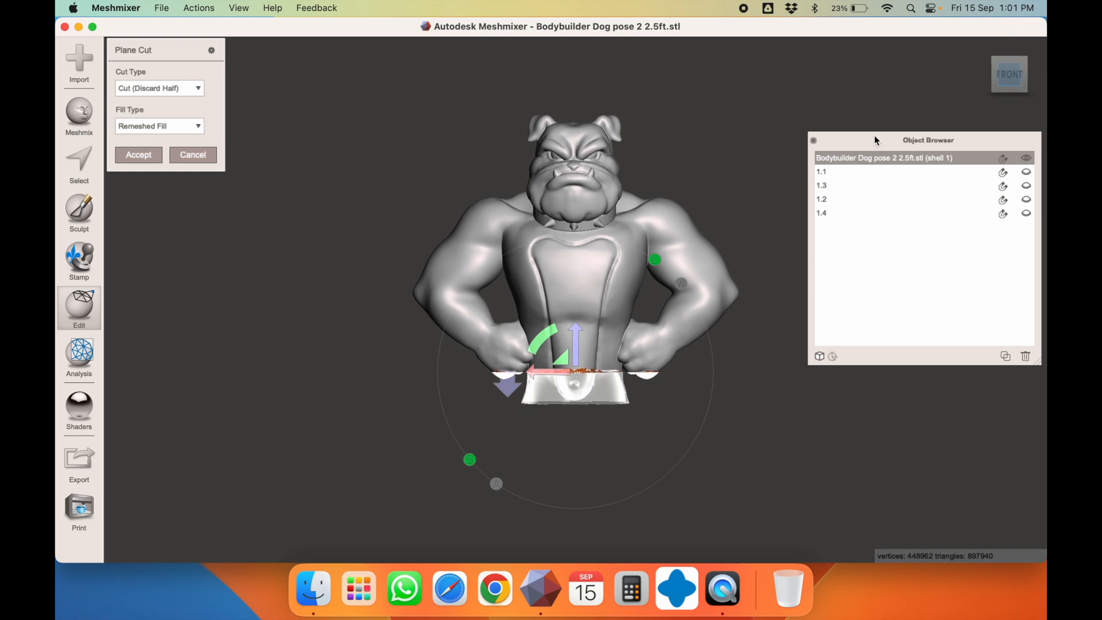
left_click_drag(577, 346, 579, 378)
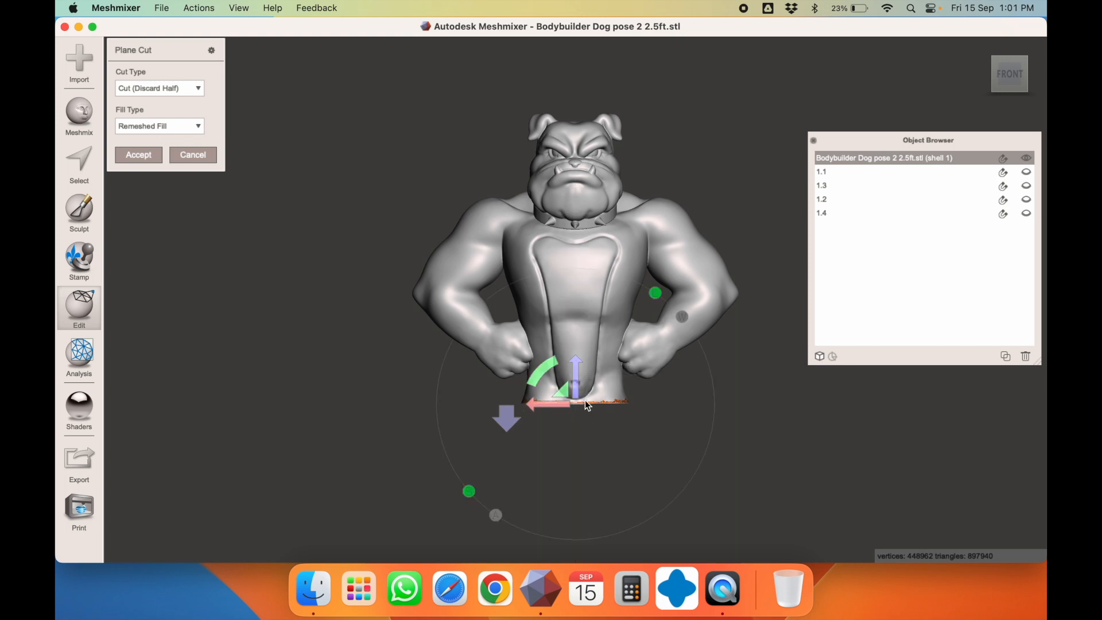
left_click_drag(577, 374, 558, 263)
Cancel the chest cut, restart Plane Cut and inspect the torso from several angles
key("Escape")
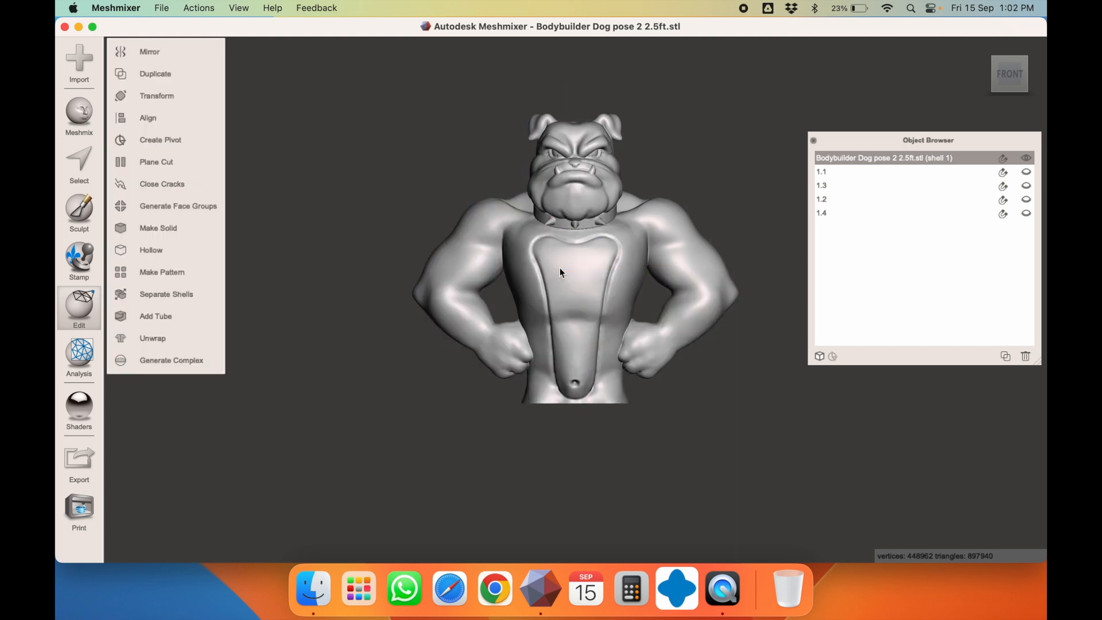
left_click(168, 170)
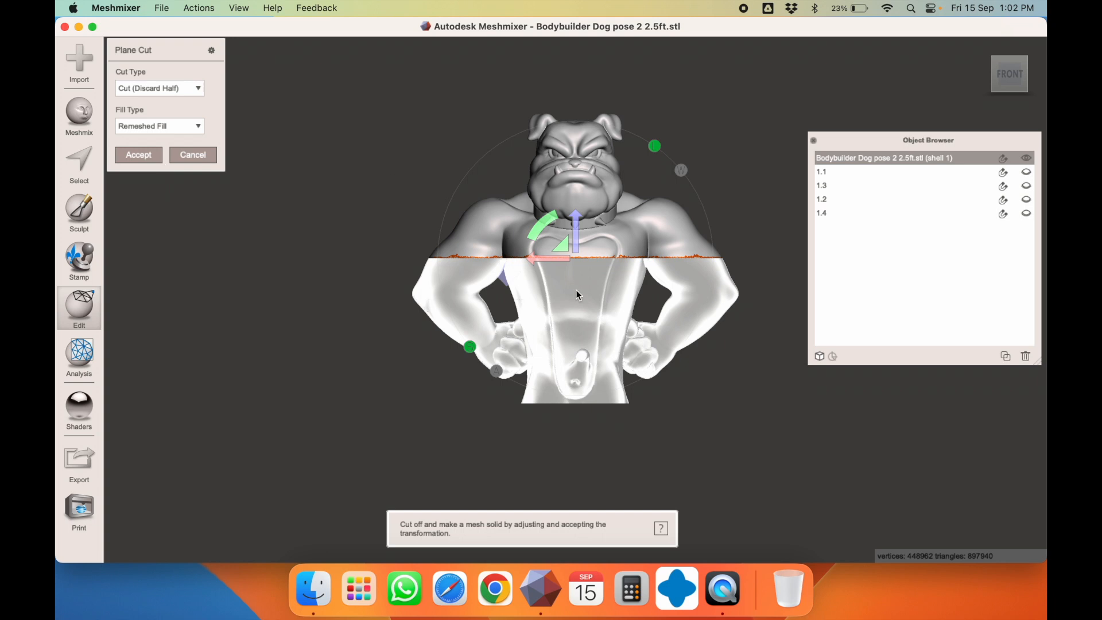
right_click_drag(576, 290, 379, 293)
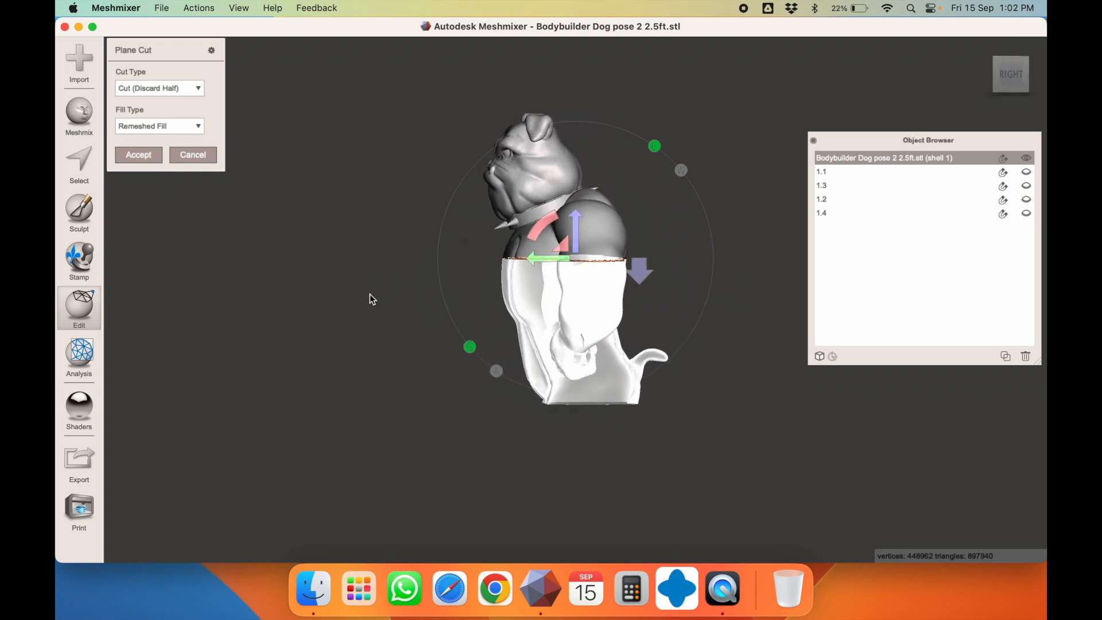
mouse_move(387, 290)
right_mouse_down()
mouse_move(319, 295)
mouse_move(491, 289)
mouse_move(372, 290)
right_mouse_up()
right_click_drag(436, 243, 480, 209)
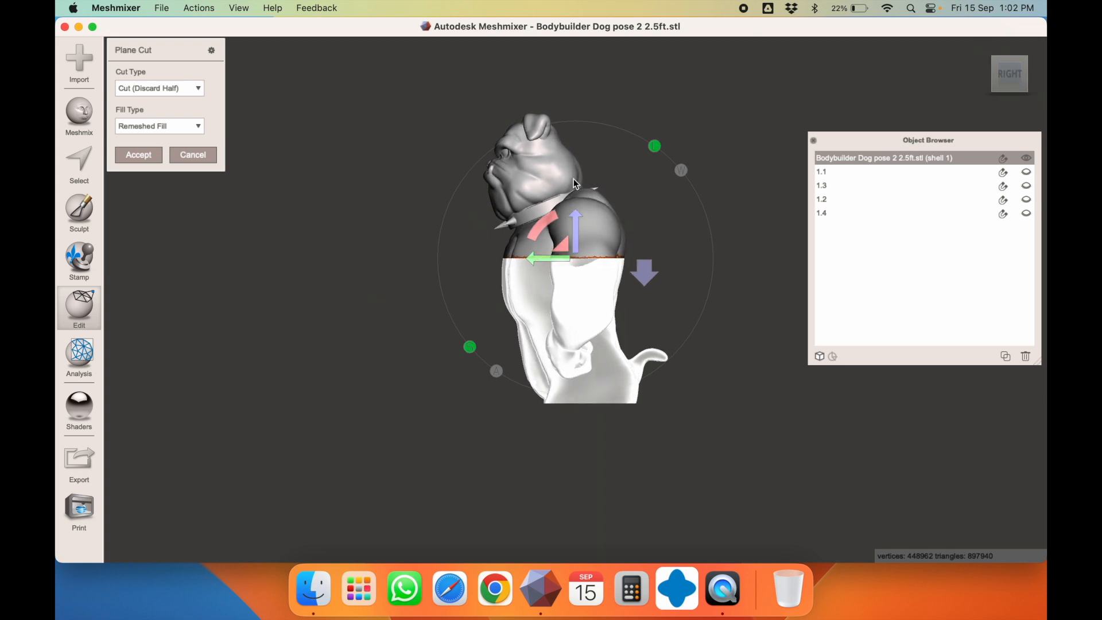
scroll(387, 228, "up", 2)
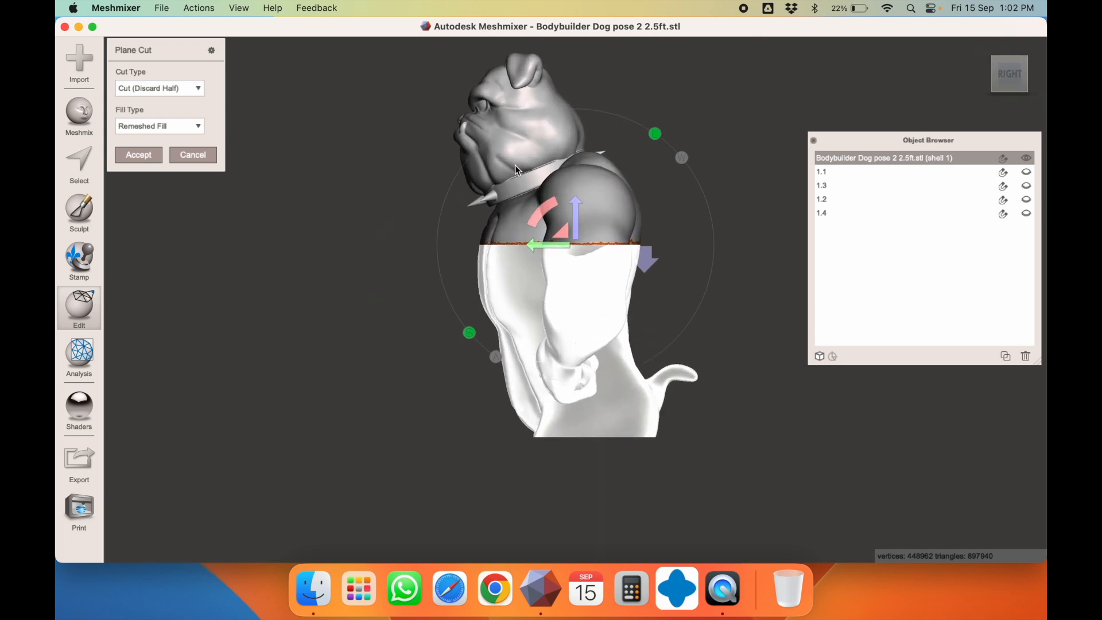
middle_click_drag(515, 165, 538, 204)
scroll(609, 313, "down", 4)
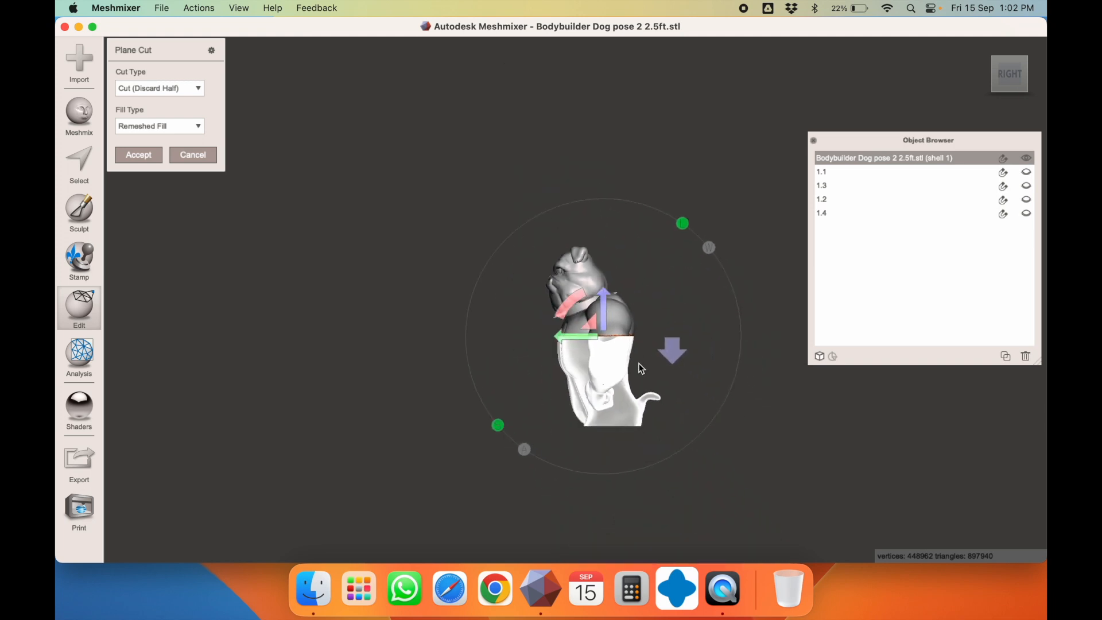
scroll(639, 364, "up", 6)
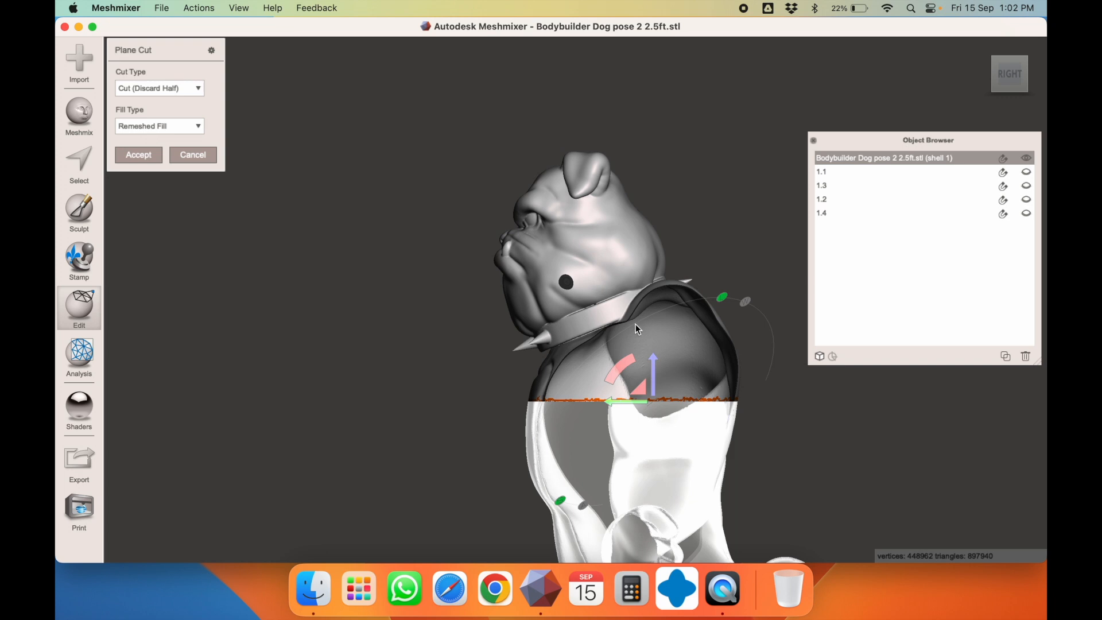
scroll(637, 327, "down", 3)
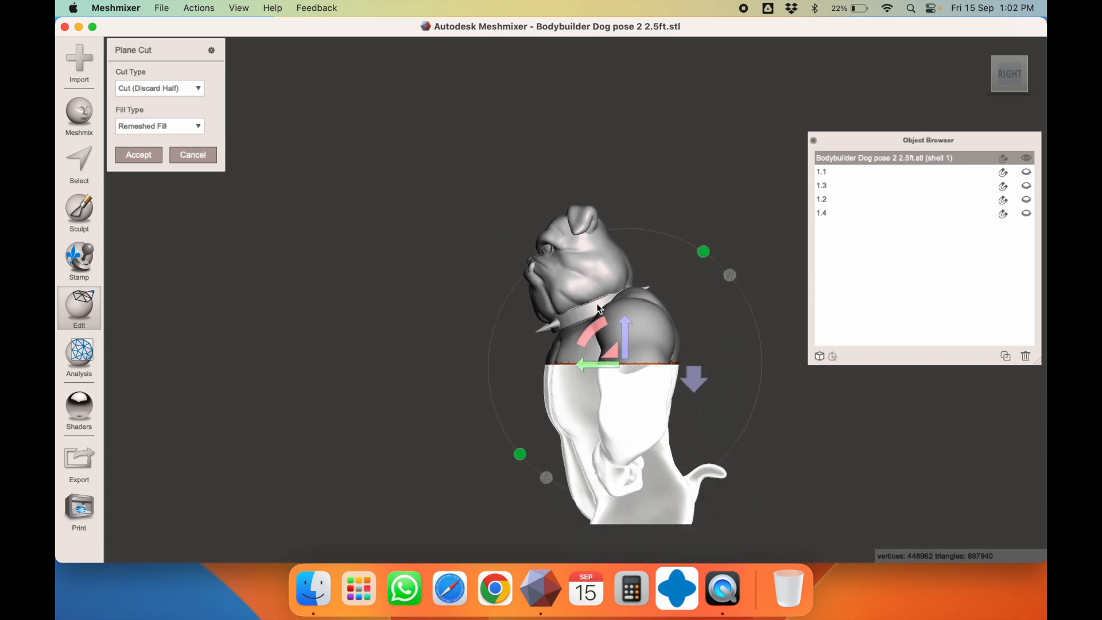
Cancel the pending torso plane cut and reframe the dog from the front and above
key("Escape")
scroll(561, 298, "up", 3)
scroll(561, 298, "down", 10)
right_click_drag(561, 298, 693, 295)
scroll(576, 302, "up", 6)
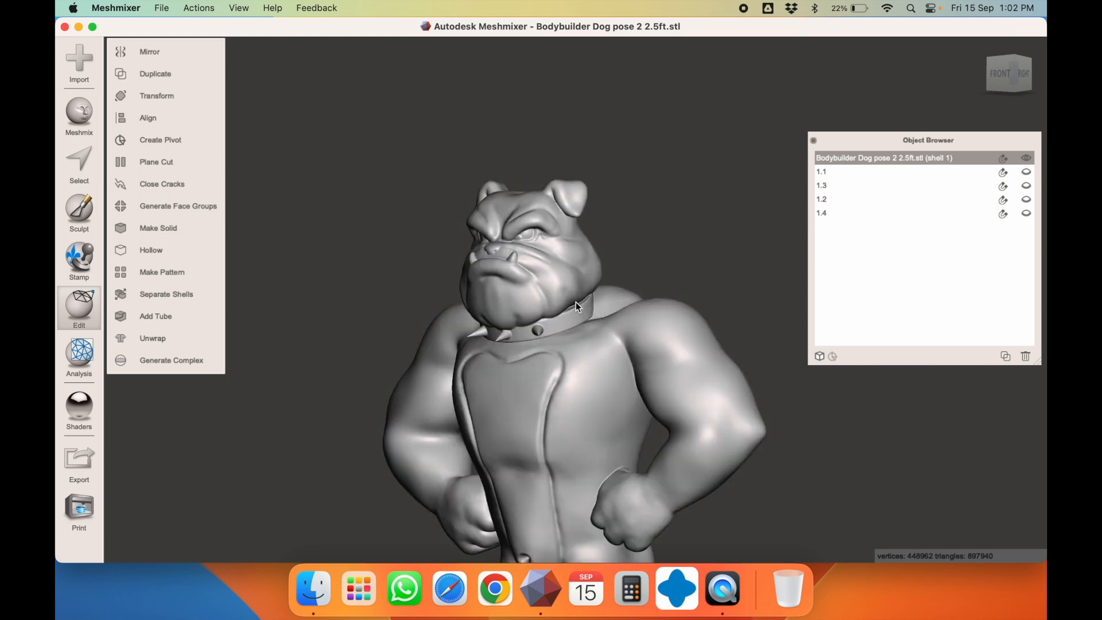
mouse_move(576, 302)
right_mouse_down()
mouse_move(574, 230)
mouse_move(576, 310)
right_mouse_up()
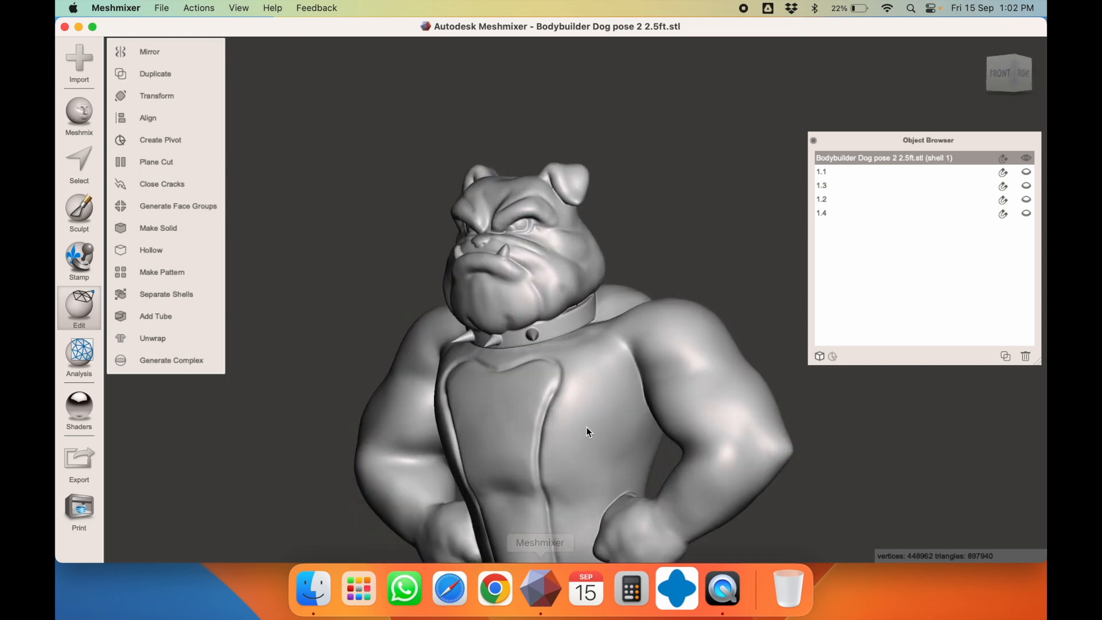
key("c")
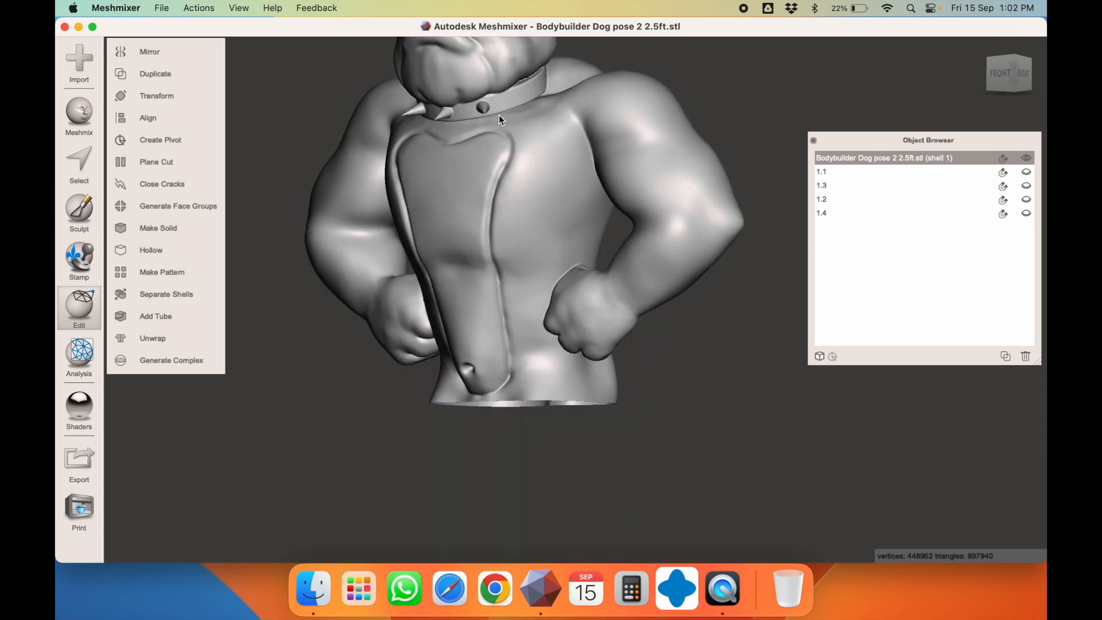
Turn the view square to the dog's right side, centred on its face
key("c")
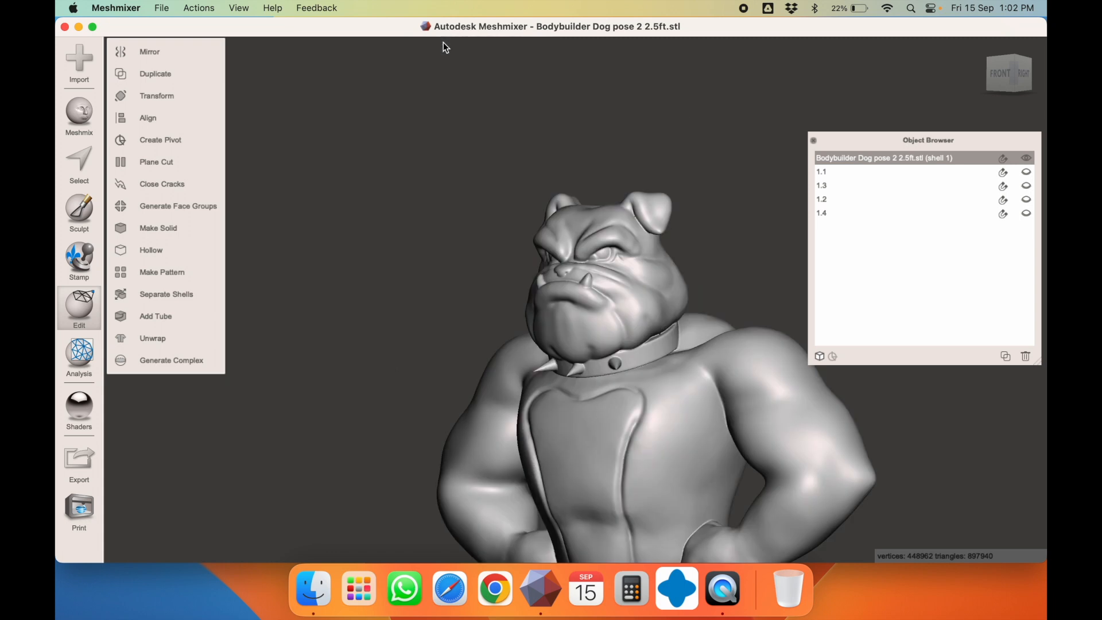
right_click_drag(670, 326, 569, 327)
key("c")
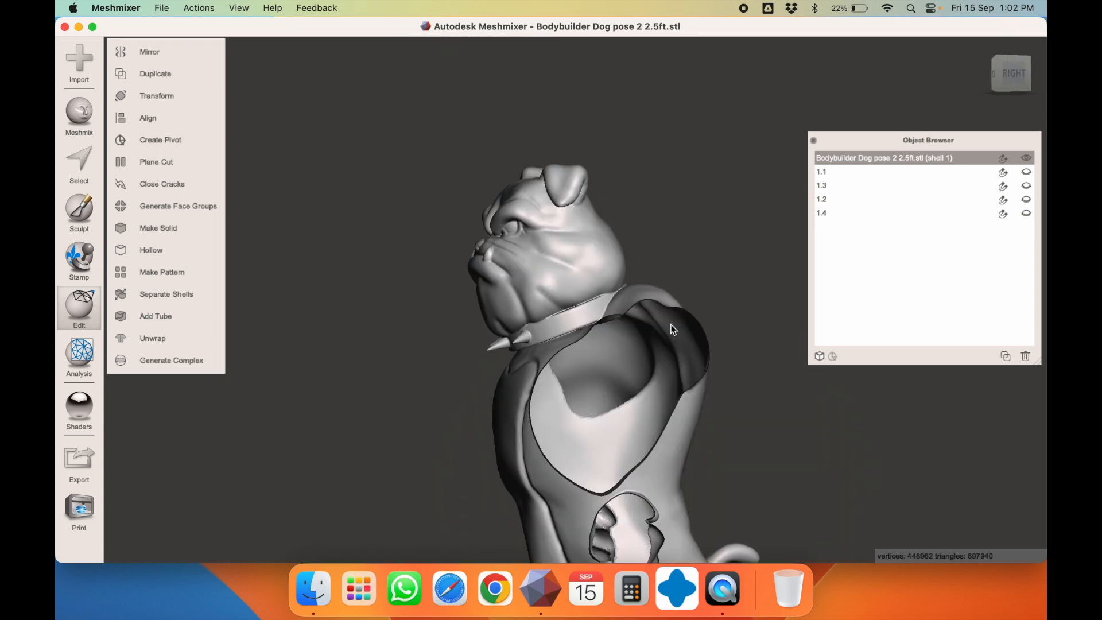
left_click(1018, 74)
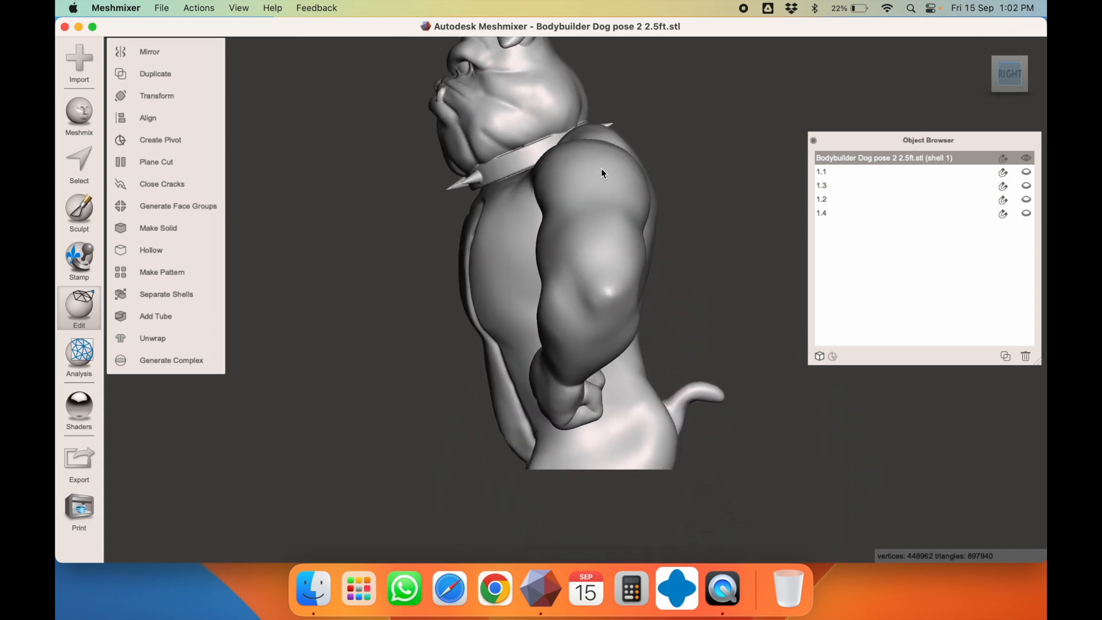
key("c")
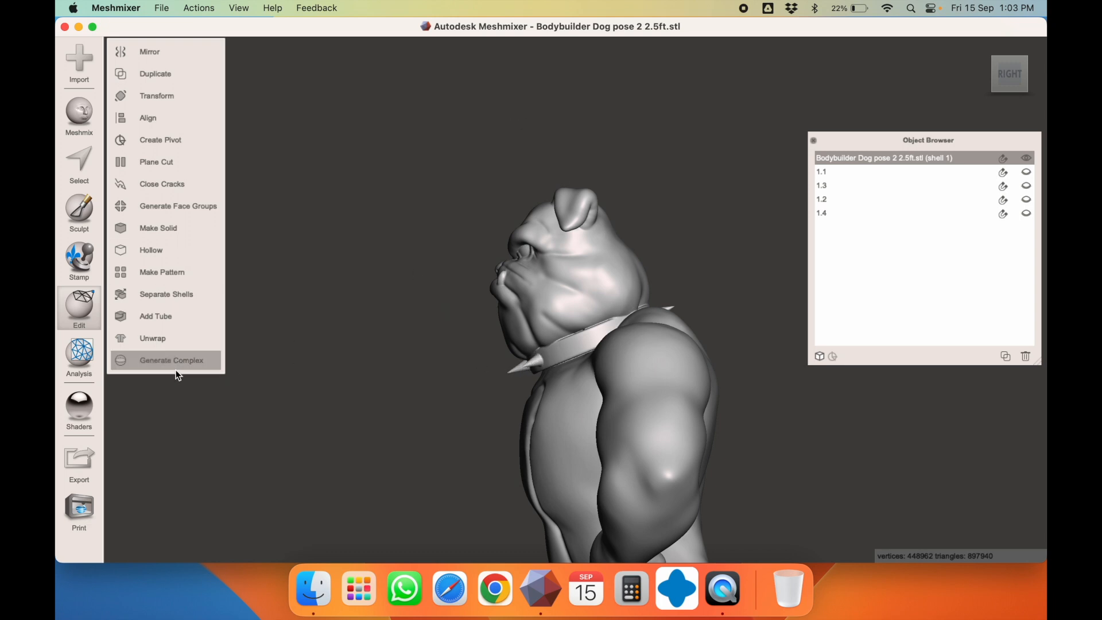
Slice the upper body through the neck with Slice (Keep Both), then separate the shells
left_click(164, 162)
mouse_move(503, 366)
left_mouse_down()
mouse_move(633, 322)
mouse_move(729, 271)
left_mouse_up()
right_click_drag(517, 348, 721, 305)
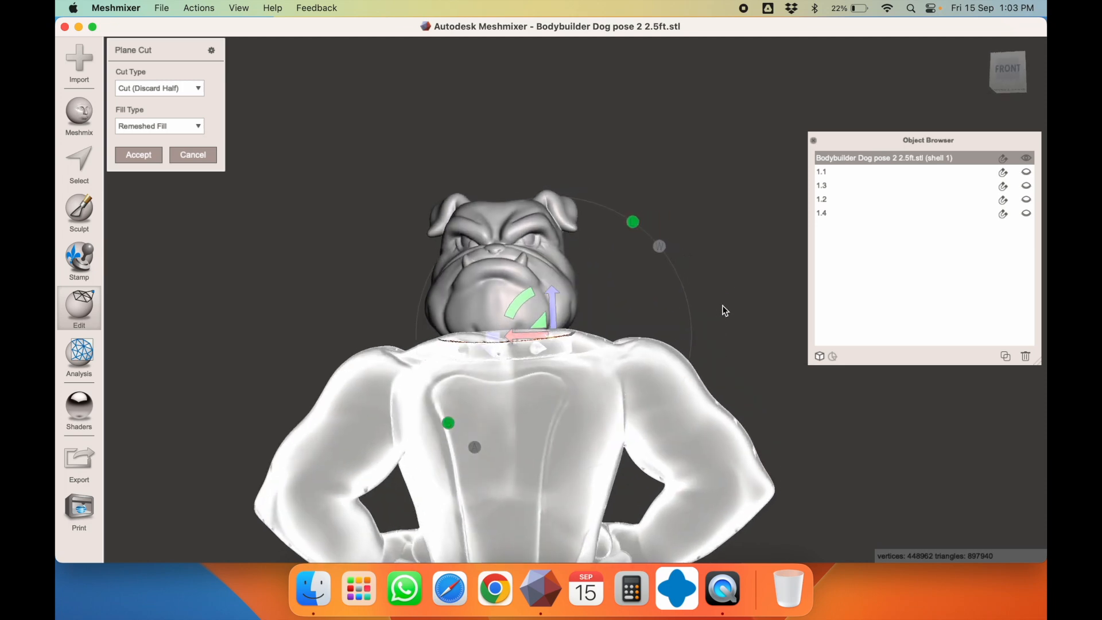
right_click_drag(409, 395, 591, 437)
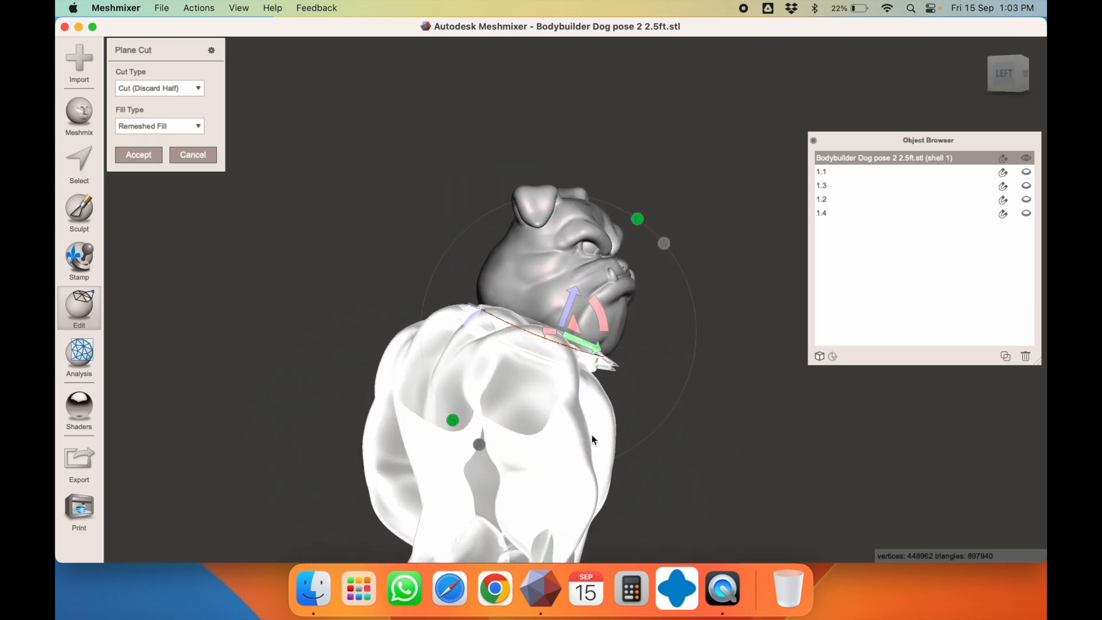
left_click(171, 89)
left_click(162, 114)
left_click(151, 157)
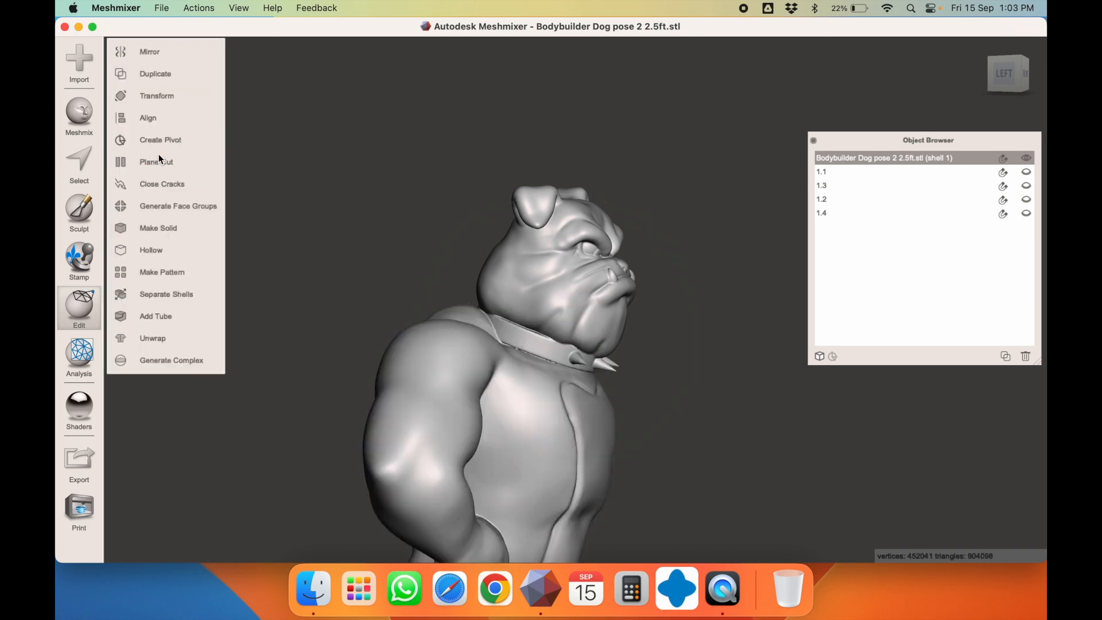
left_click(160, 299)
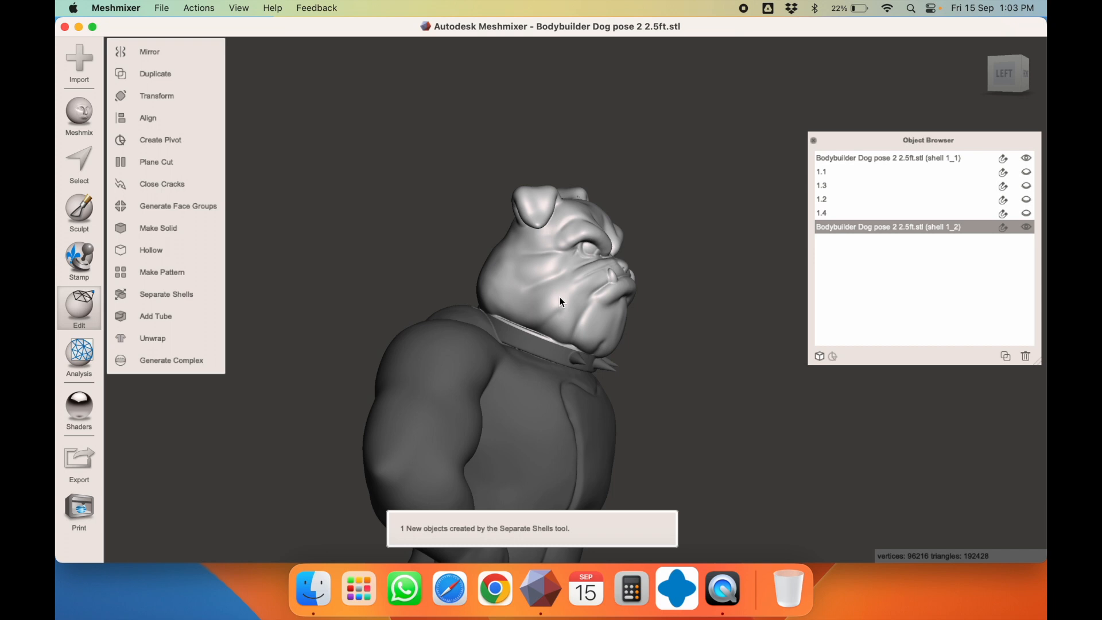
Inspect the head piece with the transform tool, closing it without changes
right_click_drag(559, 297, 405, 253)
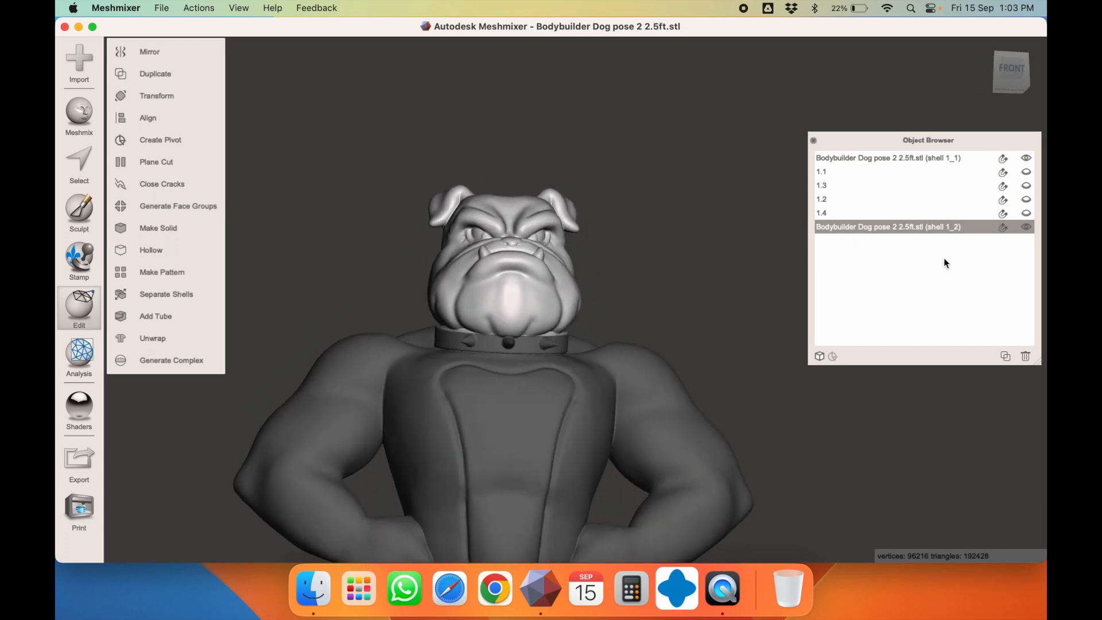
key("t")
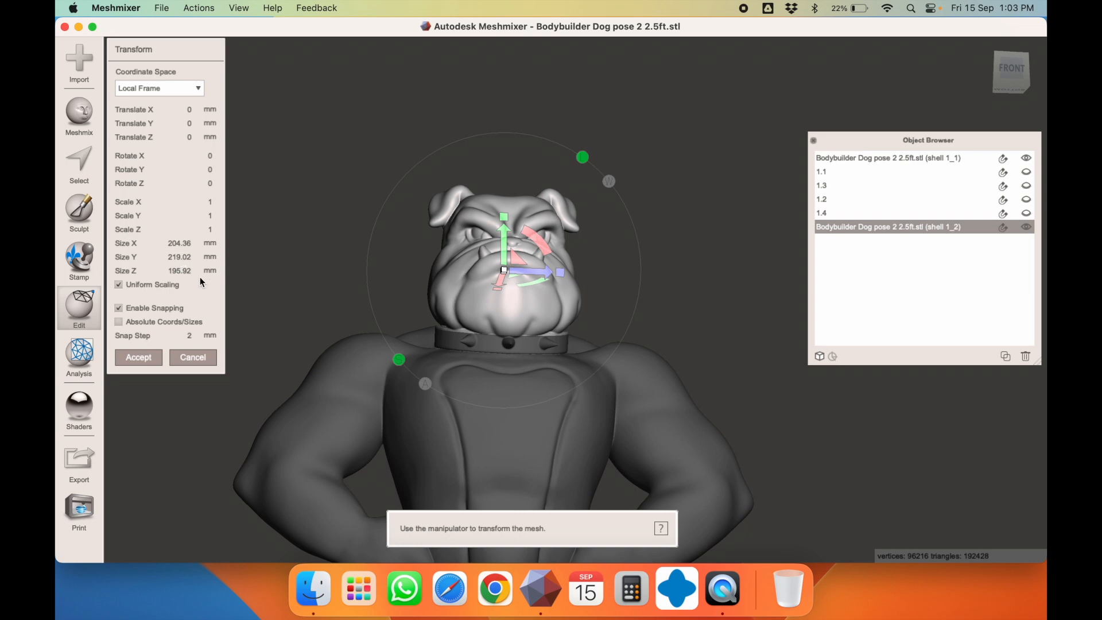
right_click_drag(499, 295, 679, 318)
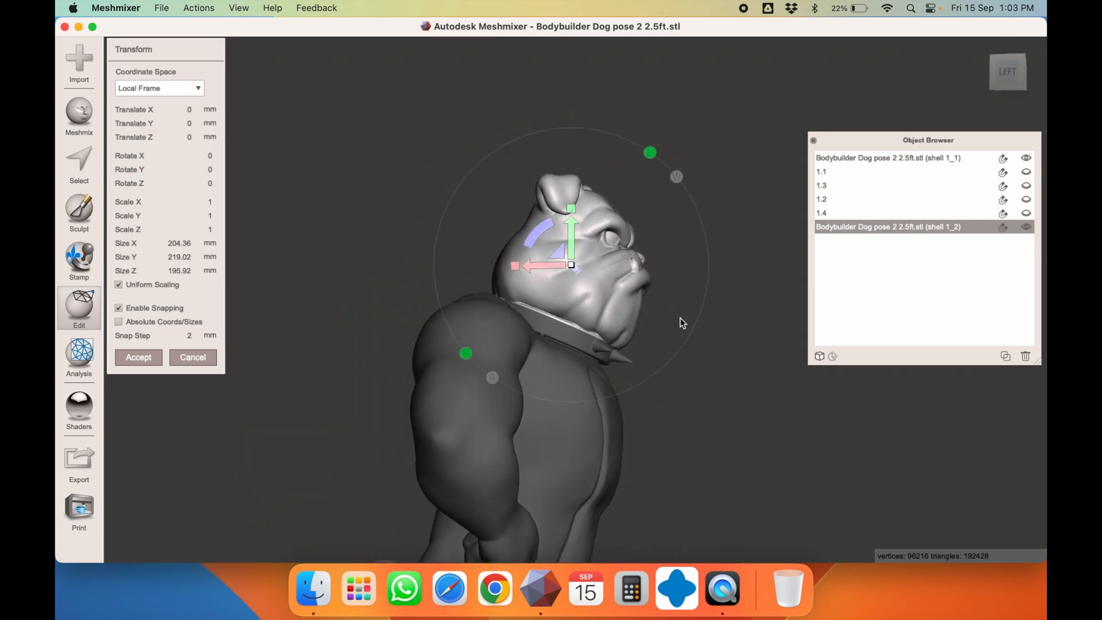
mouse_move(589, 294)
right_mouse_down()
mouse_move(563, 295)
mouse_move(587, 296)
right_mouse_up()
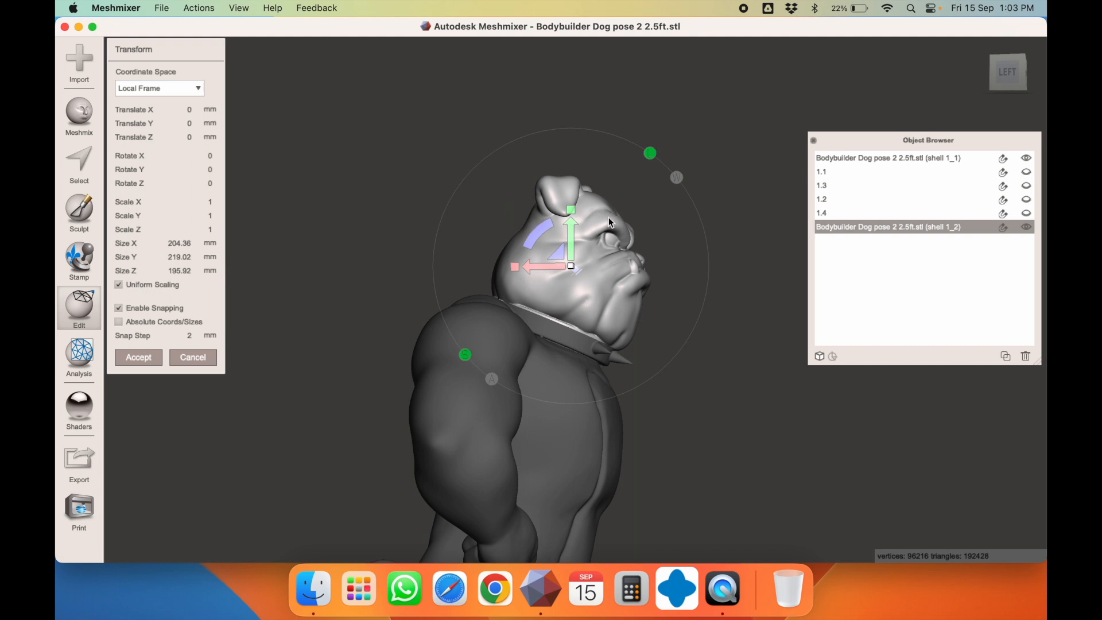
left_click(83, 314)
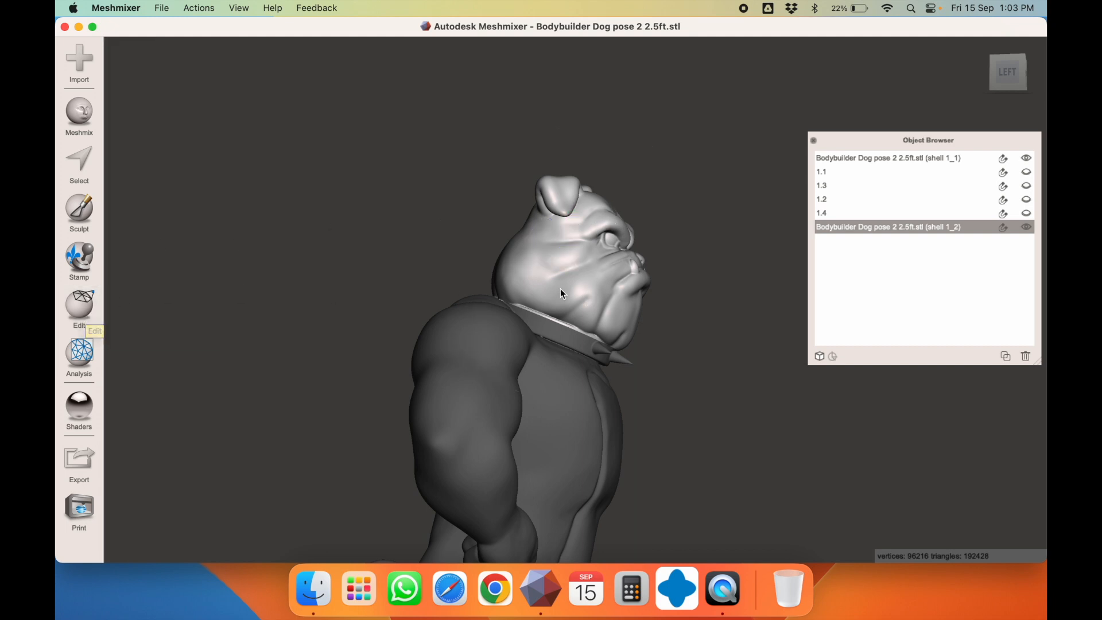
Start a plane cut on the head and frame the head from the left side
left_click(79, 307)
left_click(162, 162)
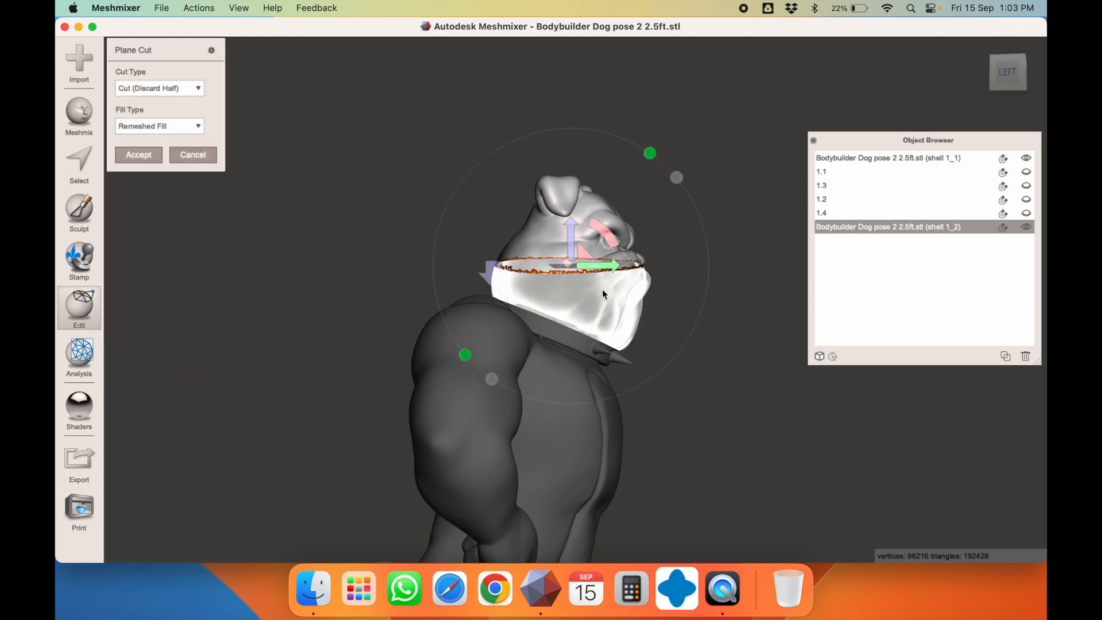
left_click(1005, 77)
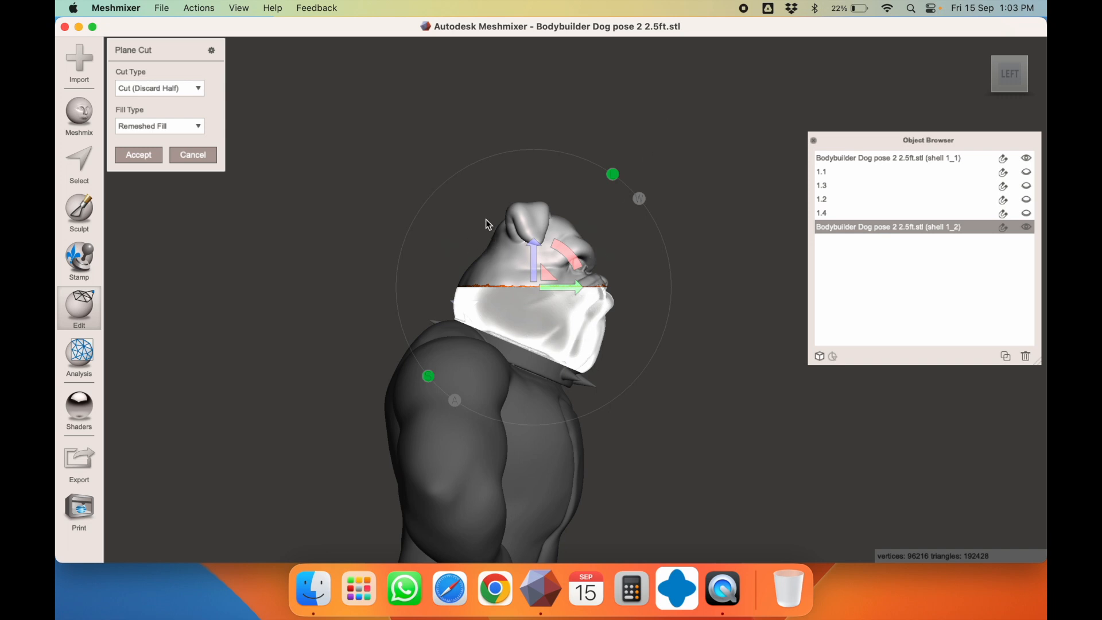
right_click_drag(498, 242, 339, 205)
left_click(1014, 70)
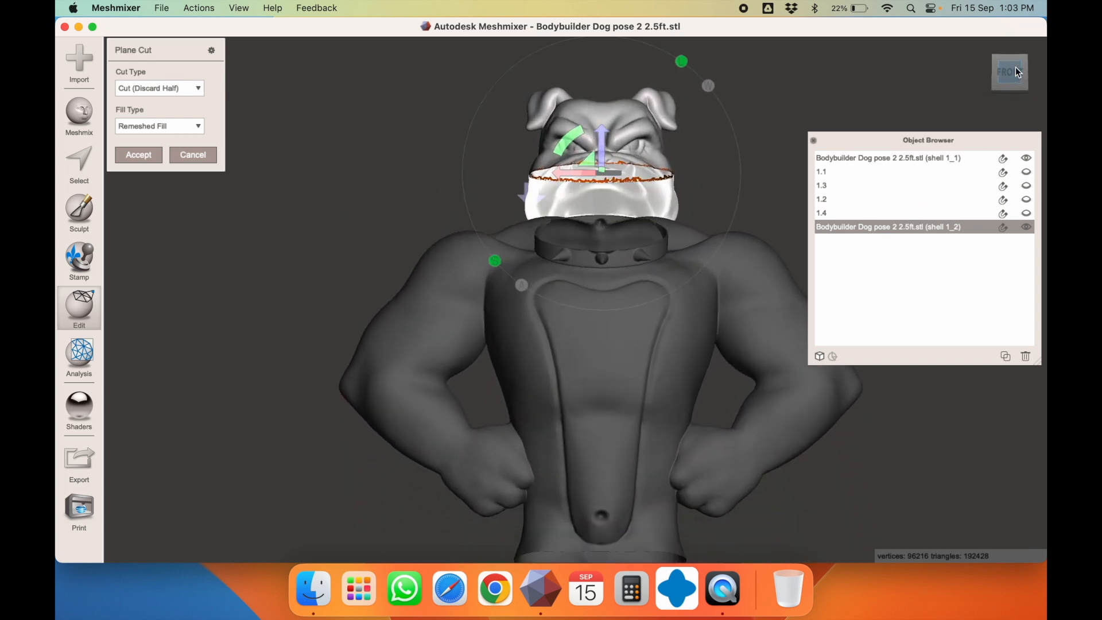
scroll(603, 156, "down", 2)
scroll(603, 159, "down", 3)
right_click_drag(603, 161, 727, 149)
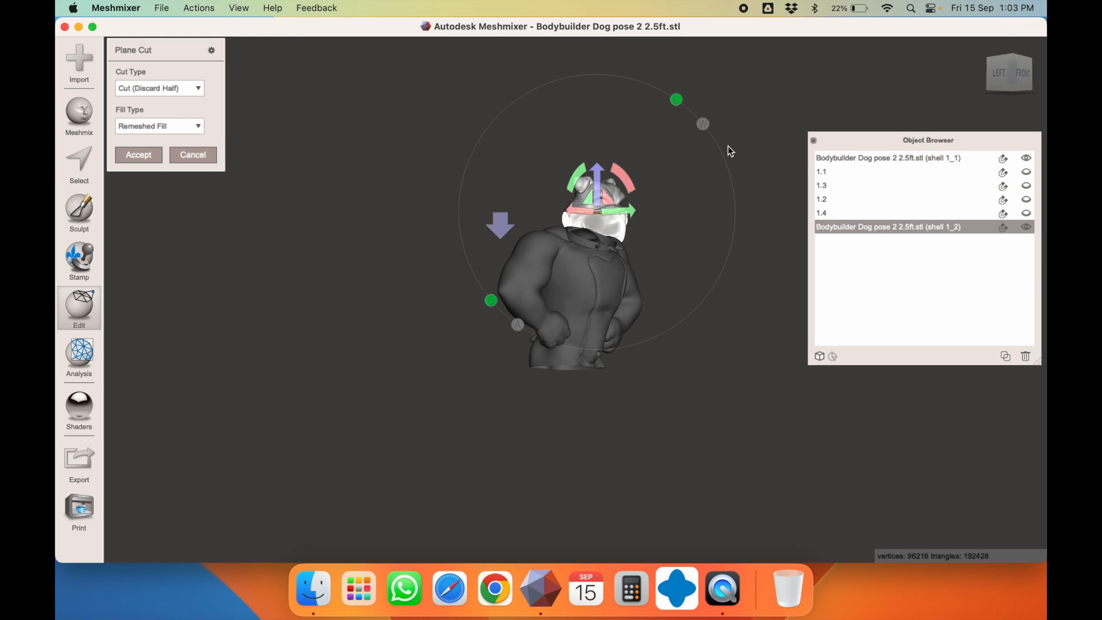
left_click(1004, 80)
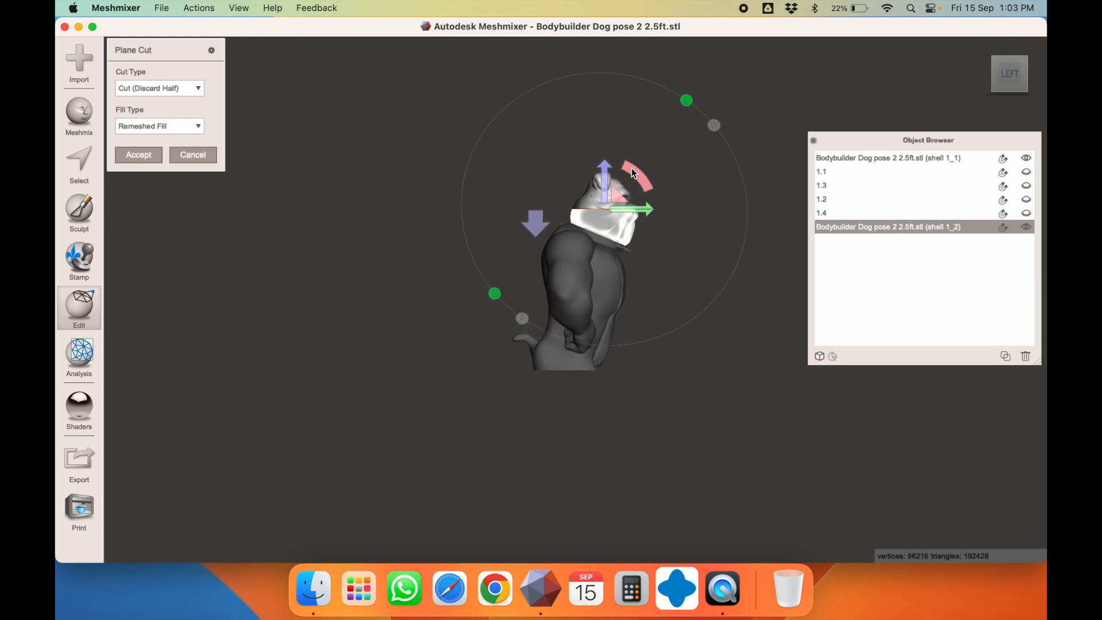
middle_click_drag(632, 139, 574, 283)
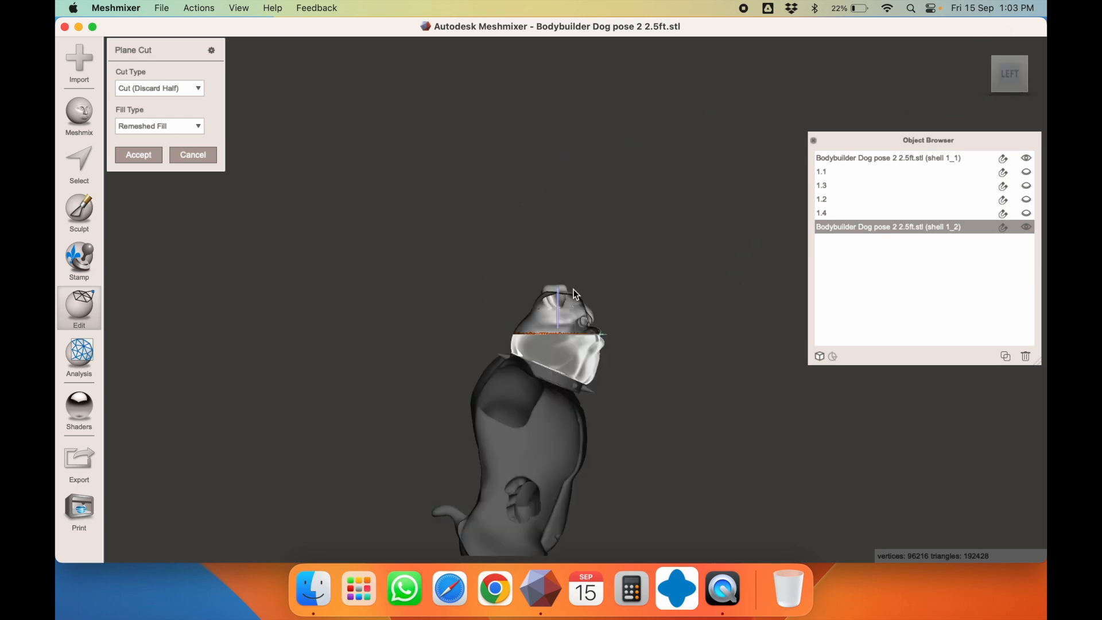
left_click(239, 8)
left_click(259, 29)
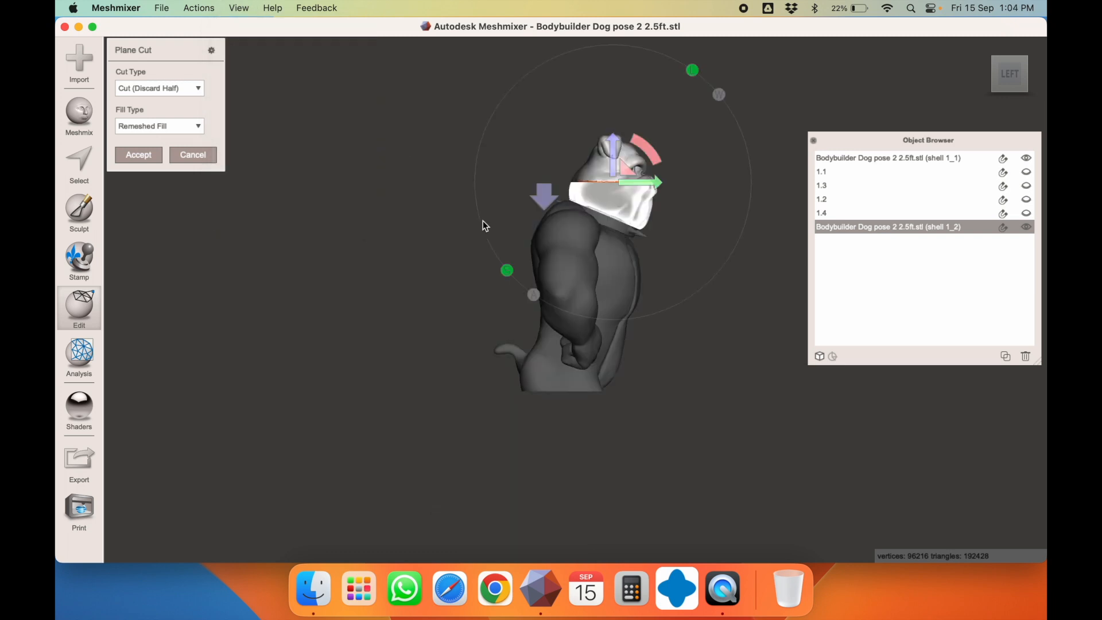
Place the cut plane across the top of the head and accept it as Slice (Keep Both)
scroll(632, 195, "up", 10)
scroll(632, 195, "down", 8)
middle_click_drag(707, 78, 525, 253)
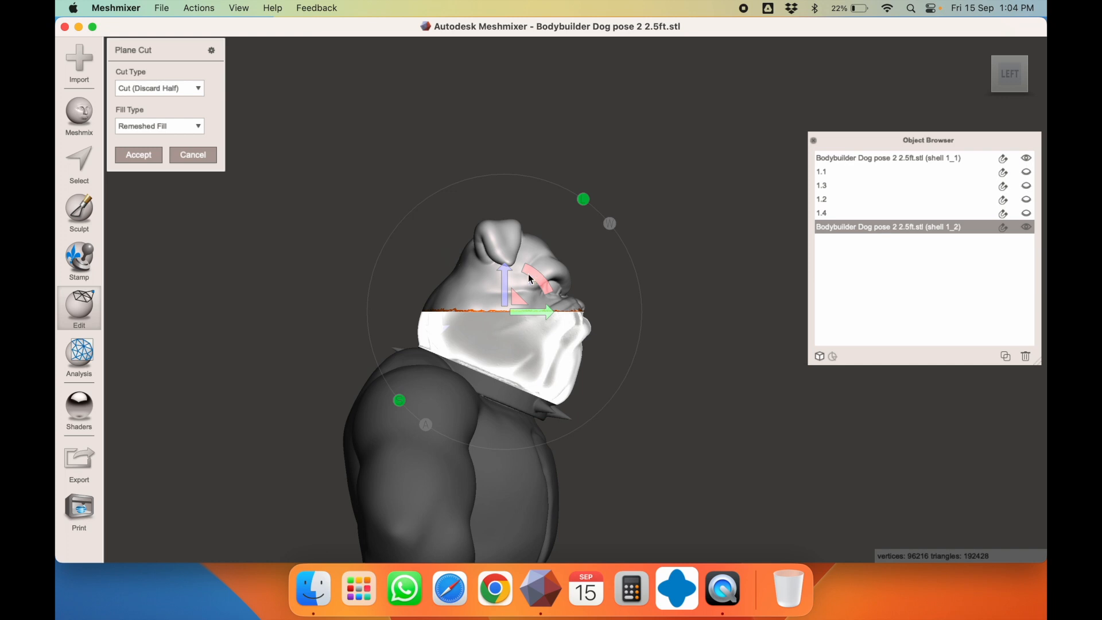
left_click_drag(455, 261, 625, 282)
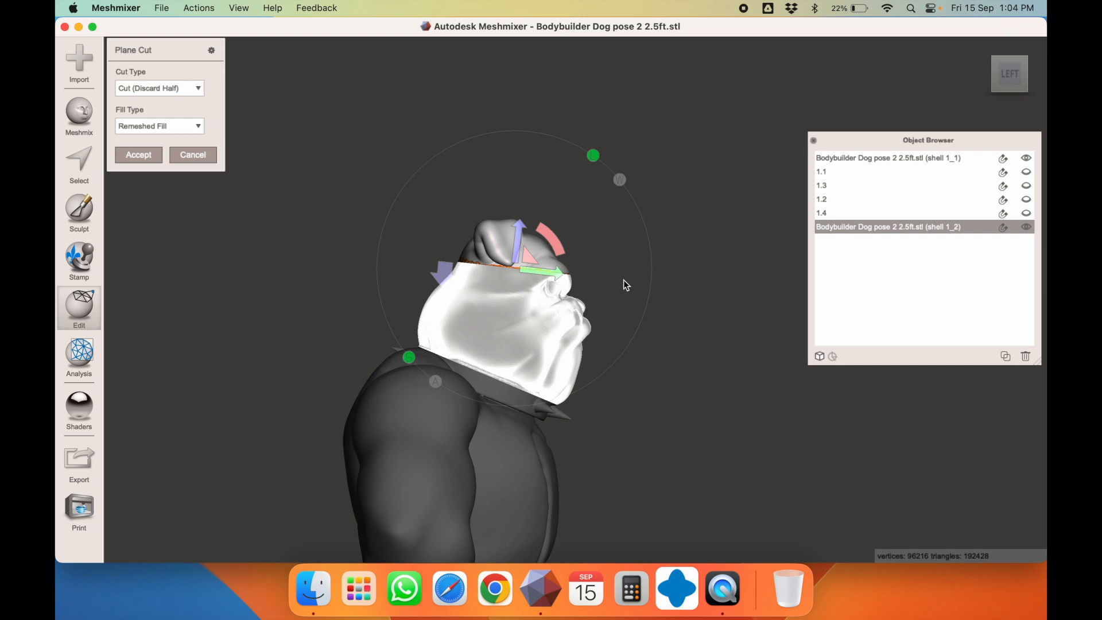
left_click(161, 86)
left_click(143, 120)
left_click(138, 155)
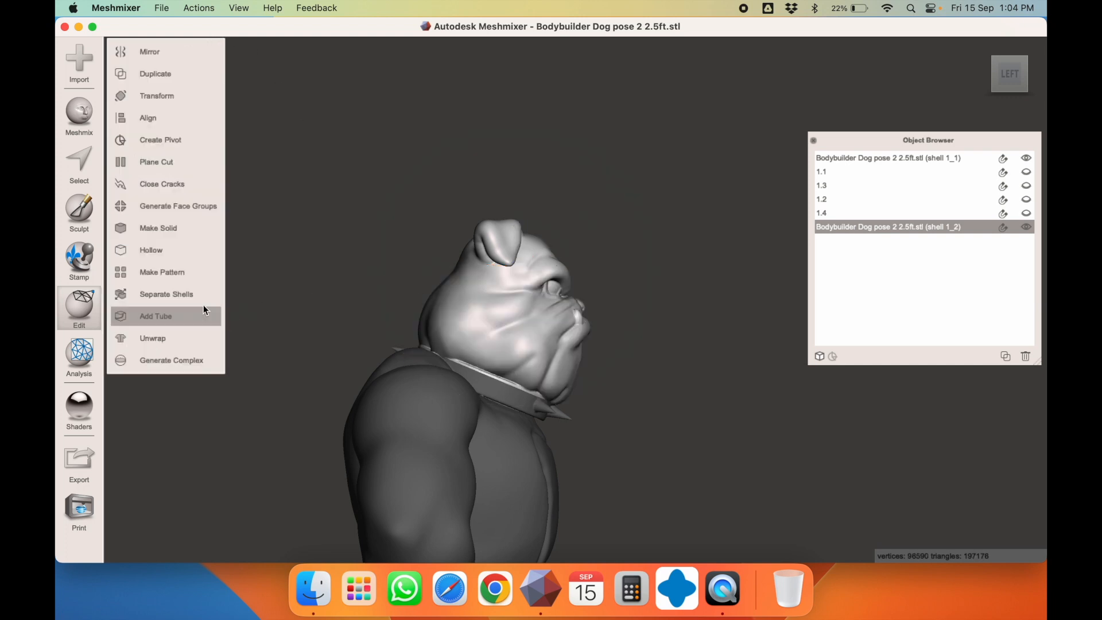
Separate the sliced head into shells and check the crown piece's dimensions
left_click(184, 294)
key("t")
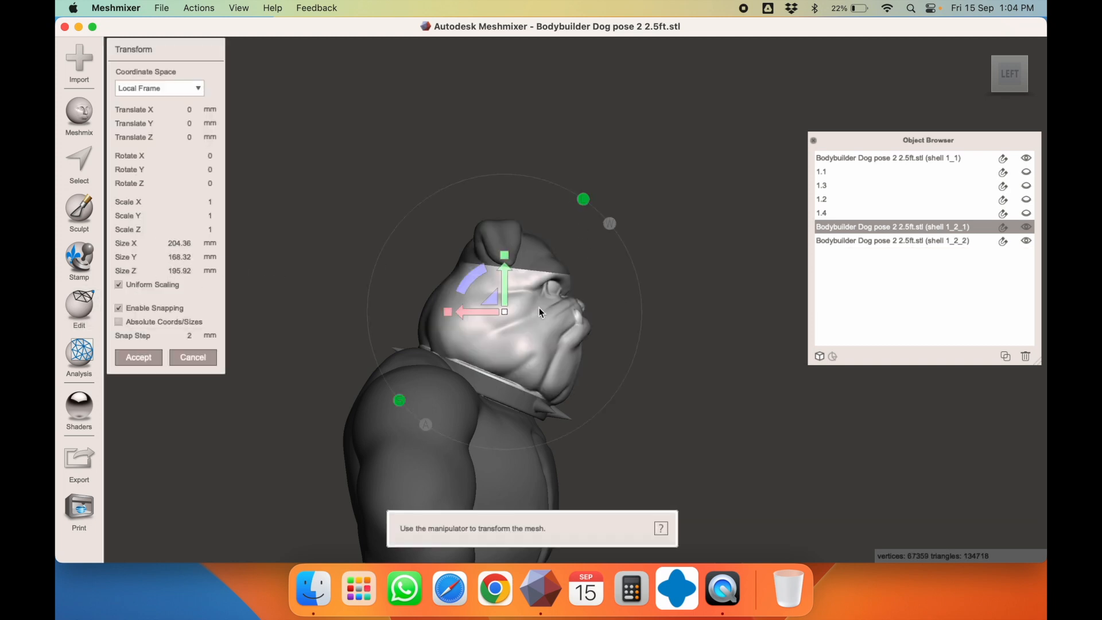
key("Escape")
left_click(511, 259)
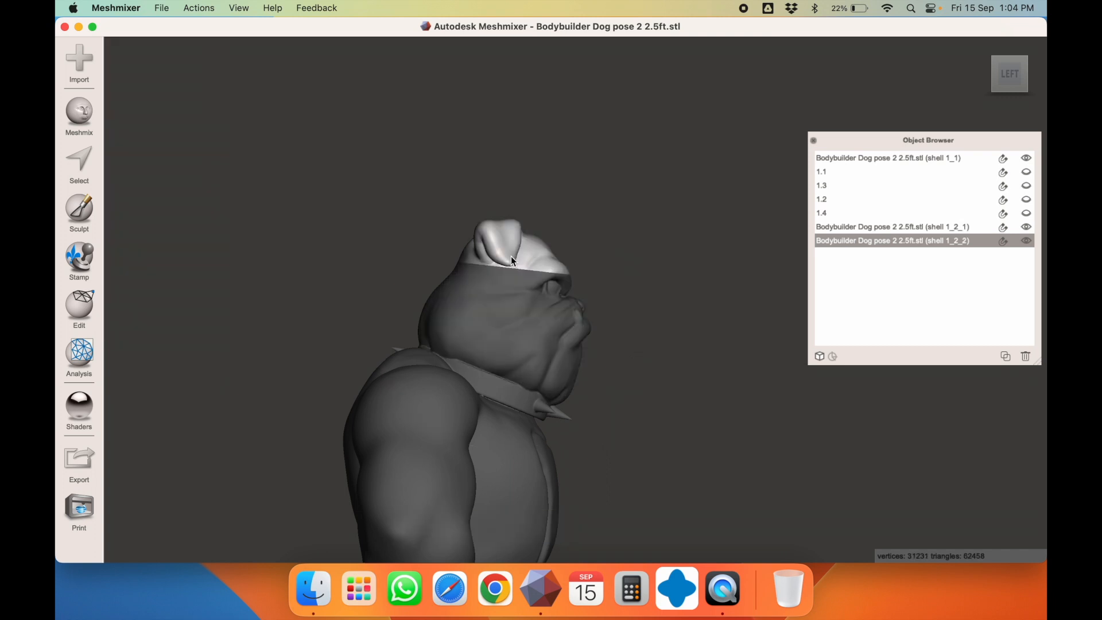
key("t")
key("Escape")
key("t")
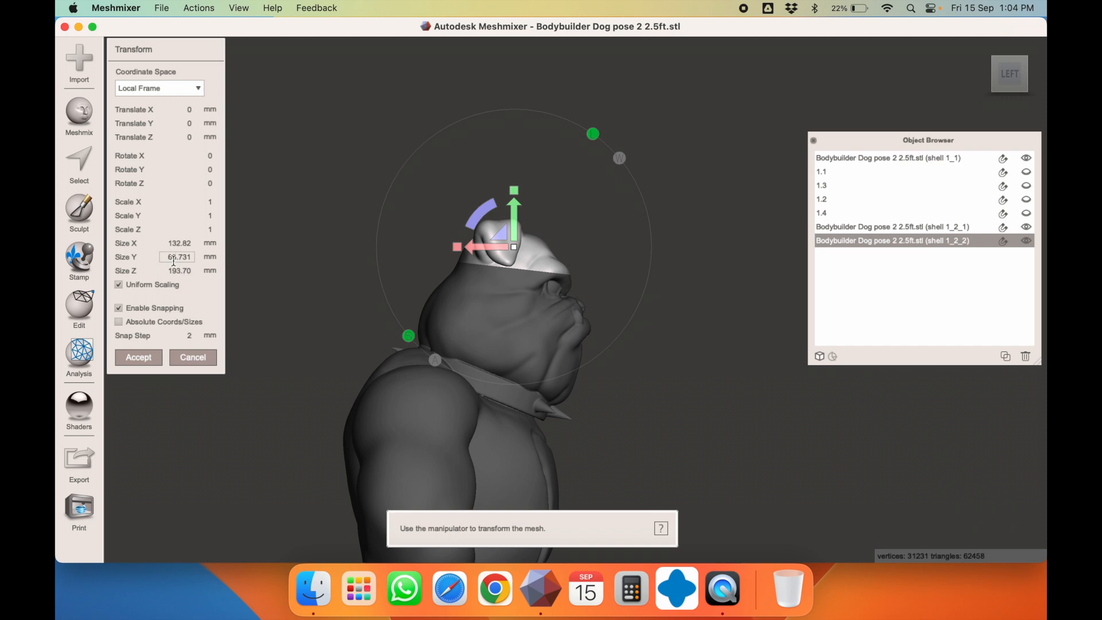
Cut the lower head with an upright plane using Slice (Keep Both)
left_click(454, 307)
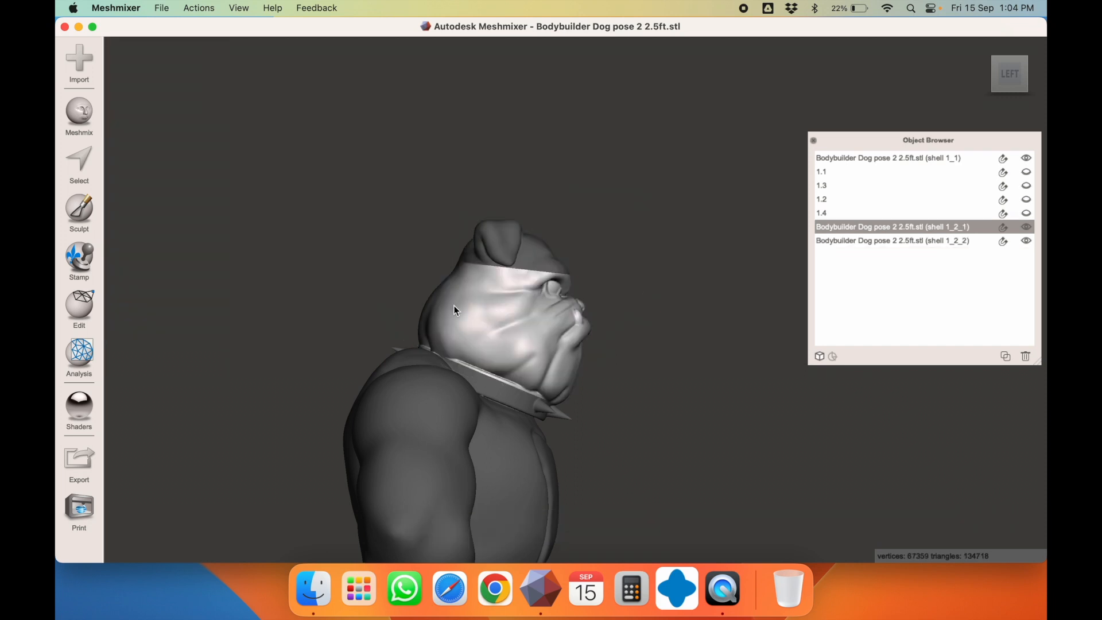
left_click(71, 301)
left_click(181, 165)
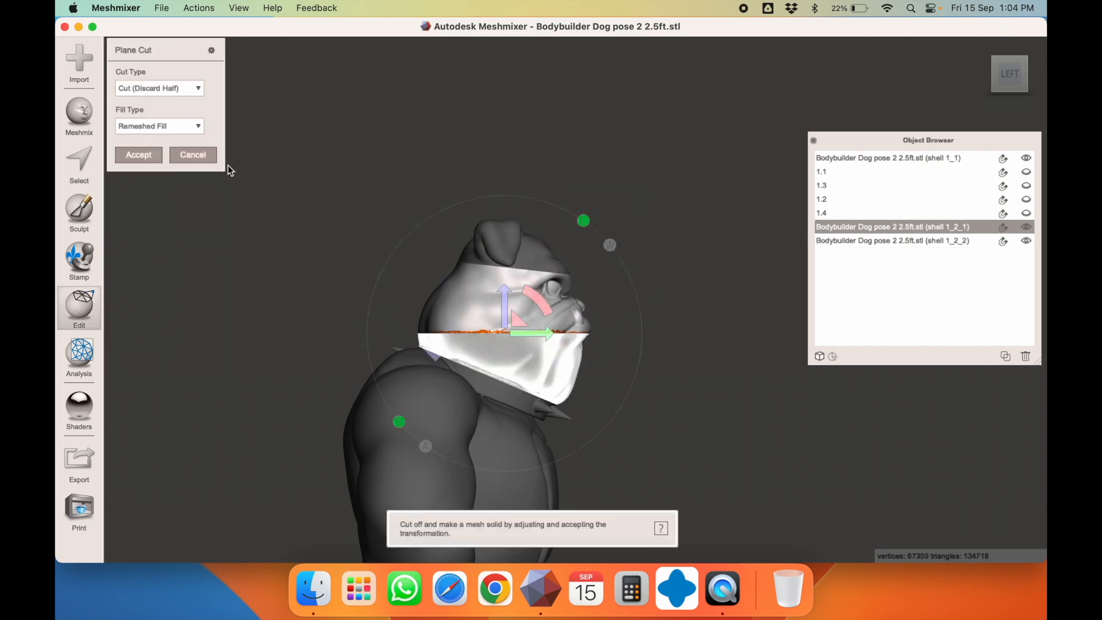
left_click_drag(542, 309, 552, 427)
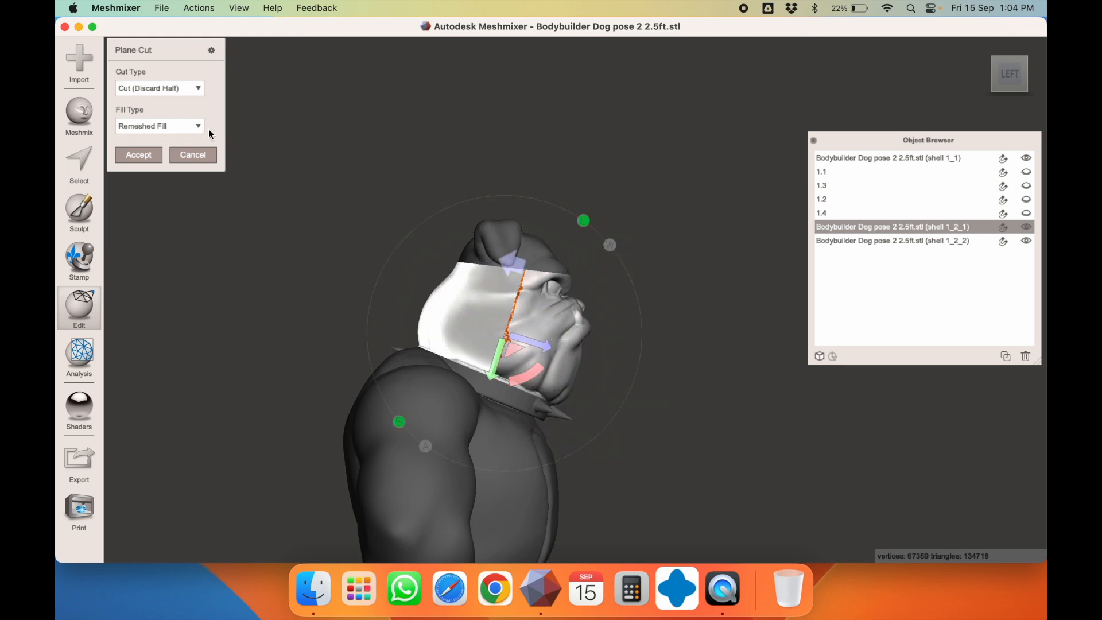
left_click(165, 90)
left_click(154, 121)
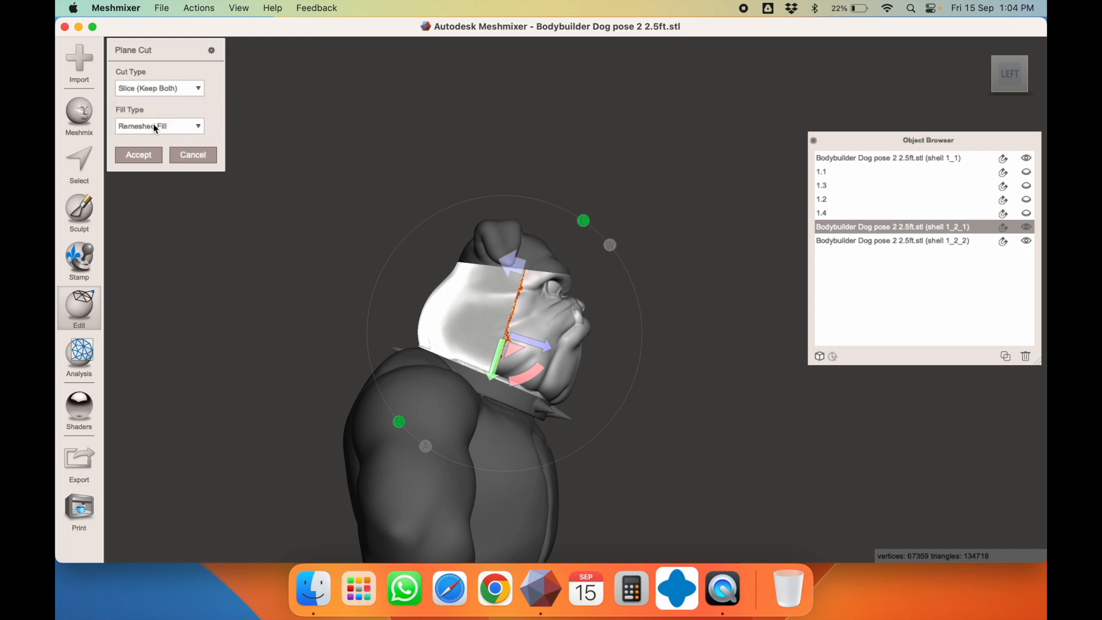
left_click(144, 151)
Separate the vertical cut into face and neck pieces and check the face piece's size
left_click(157, 293)
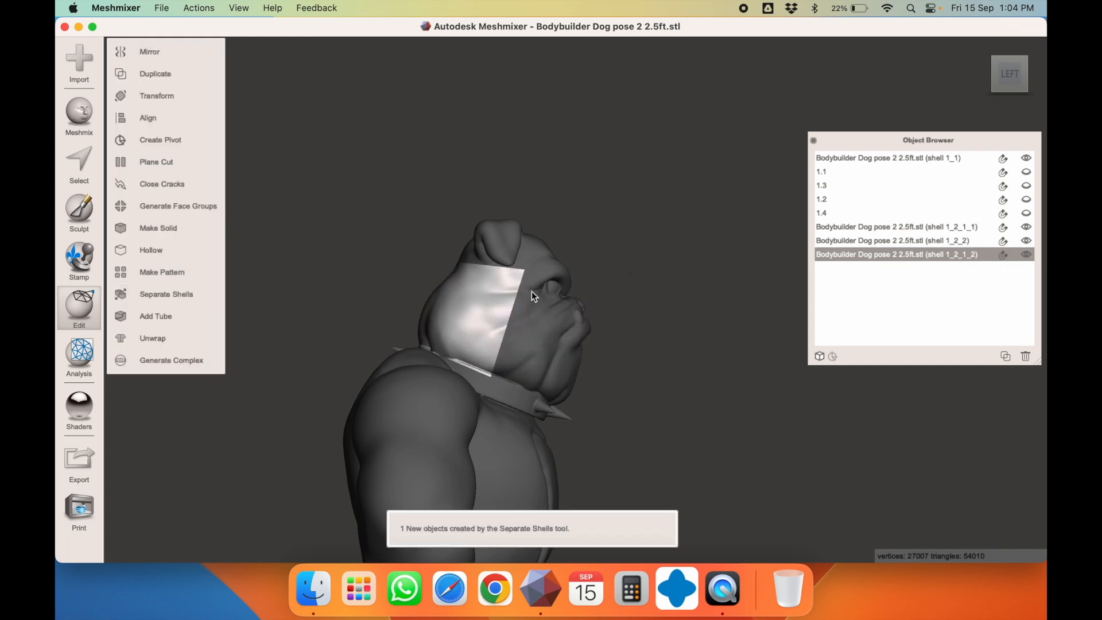
key("t")
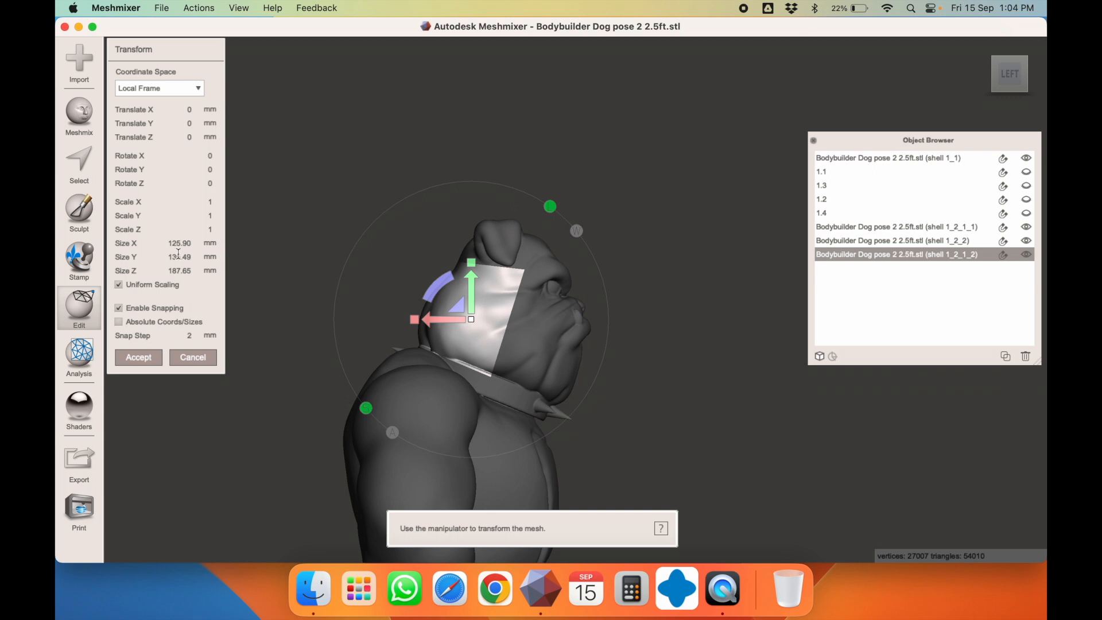
key("Escape")
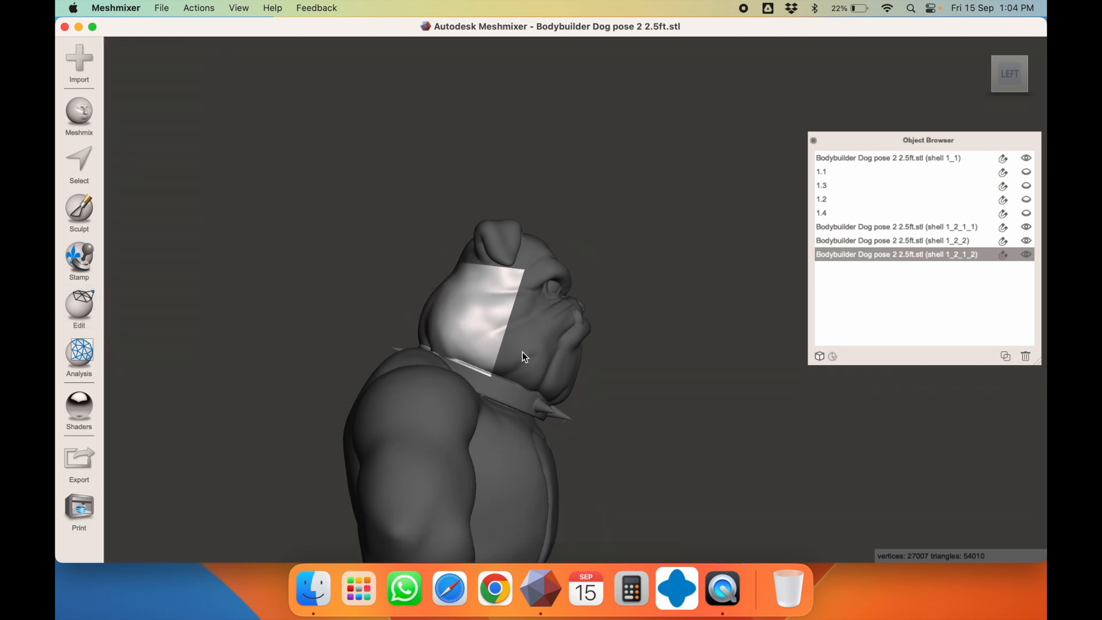
left_click(523, 352)
key("t")
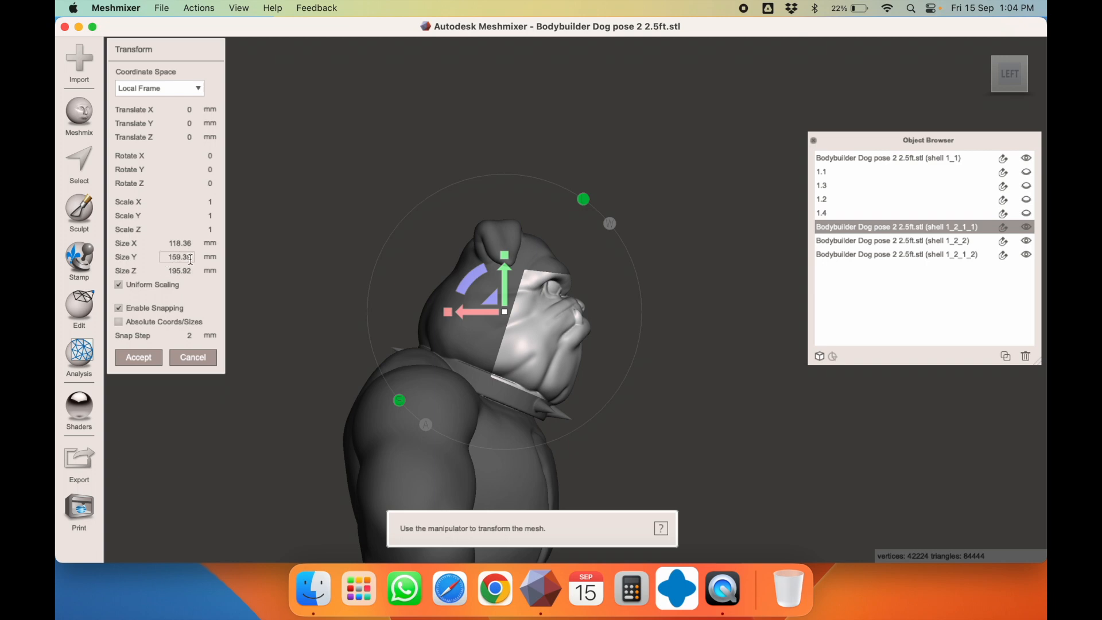
right_click_drag(515, 301, 476, 312)
key("Escape")
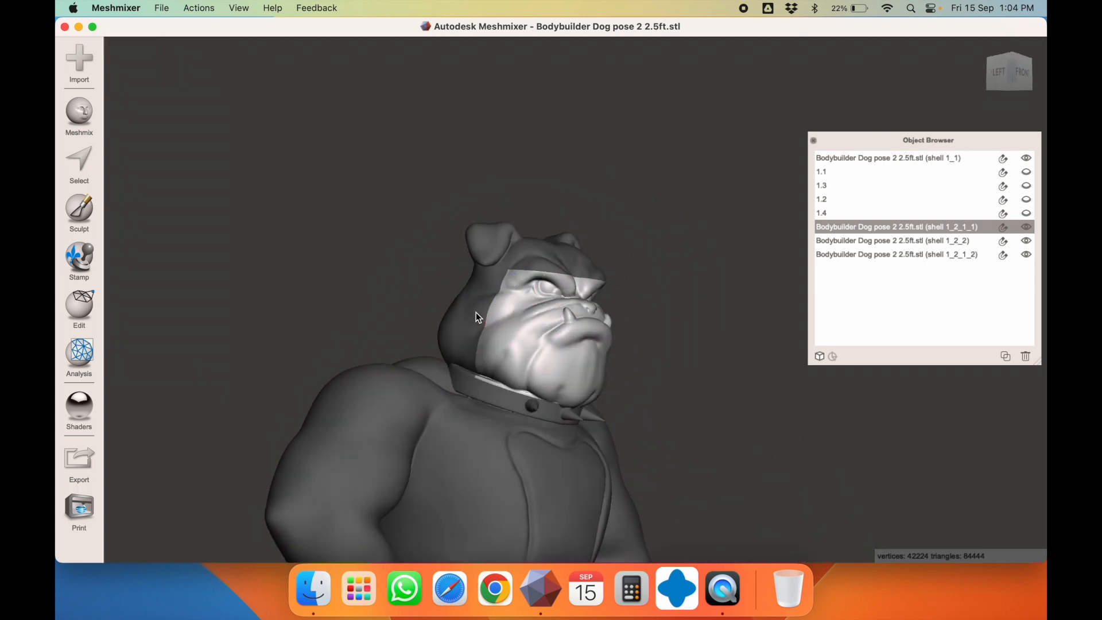
Bring the whole model back into frame and recentre the view on the dog's head
left_click(522, 261)
scroll(566, 323, "down", 10)
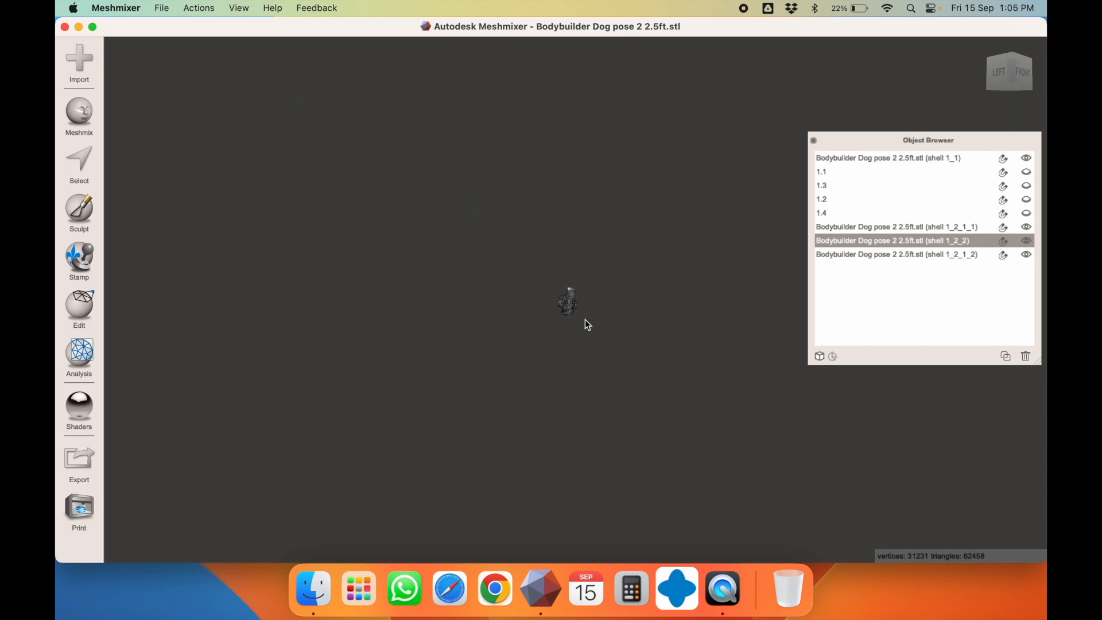
left_click(239, 8)
left_click(275, 30)
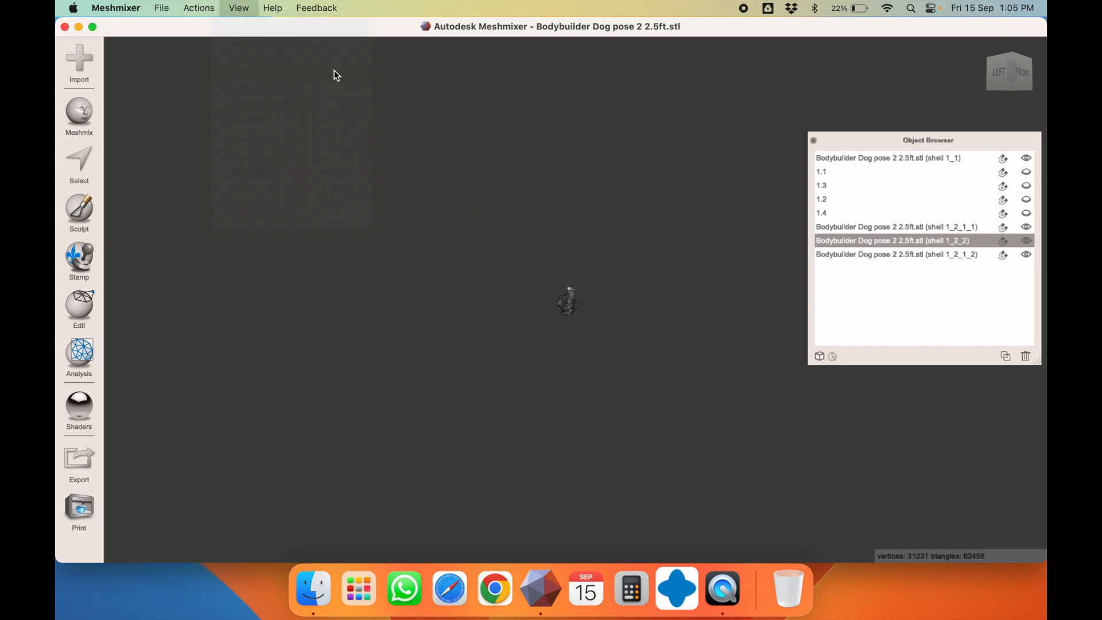
key("c")
right_click_drag(555, 310, 556, 267)
scroll(557, 266, "up", 10)
scroll(558, 263, "down", 10)
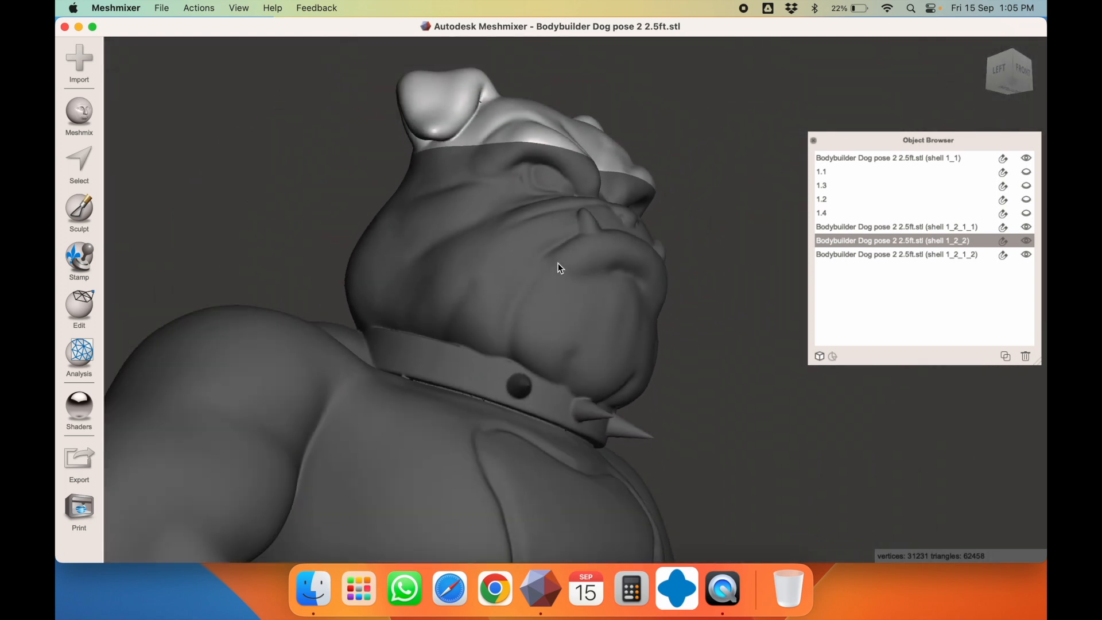
right_click_drag(527, 271, 581, 311)
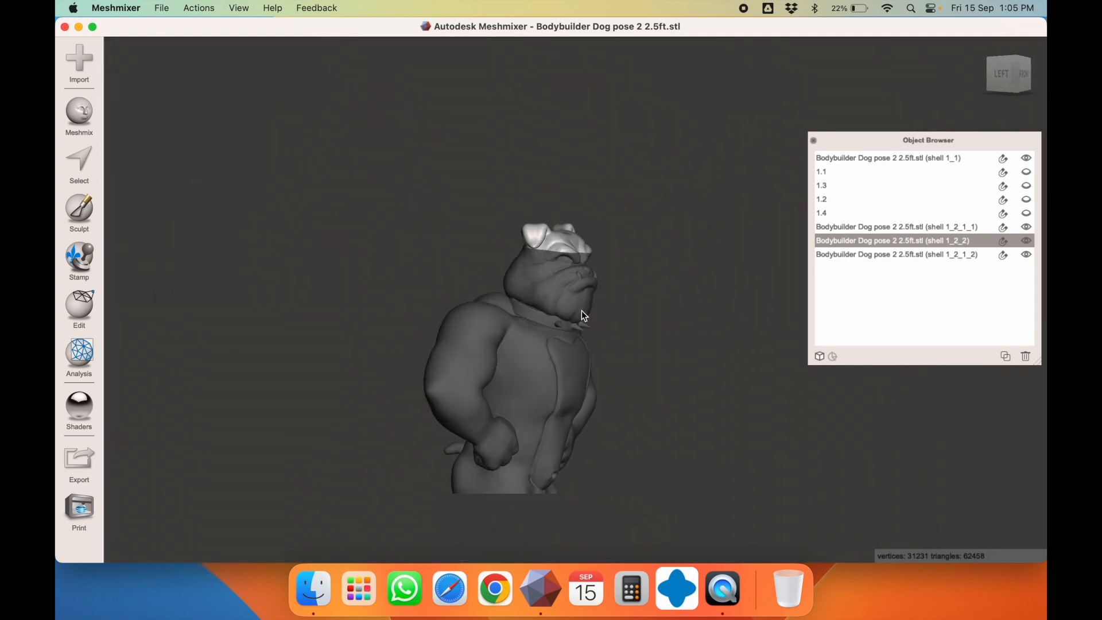
Rename the face piece 2.1 and the neck piece 2.2
left_click(556, 296)
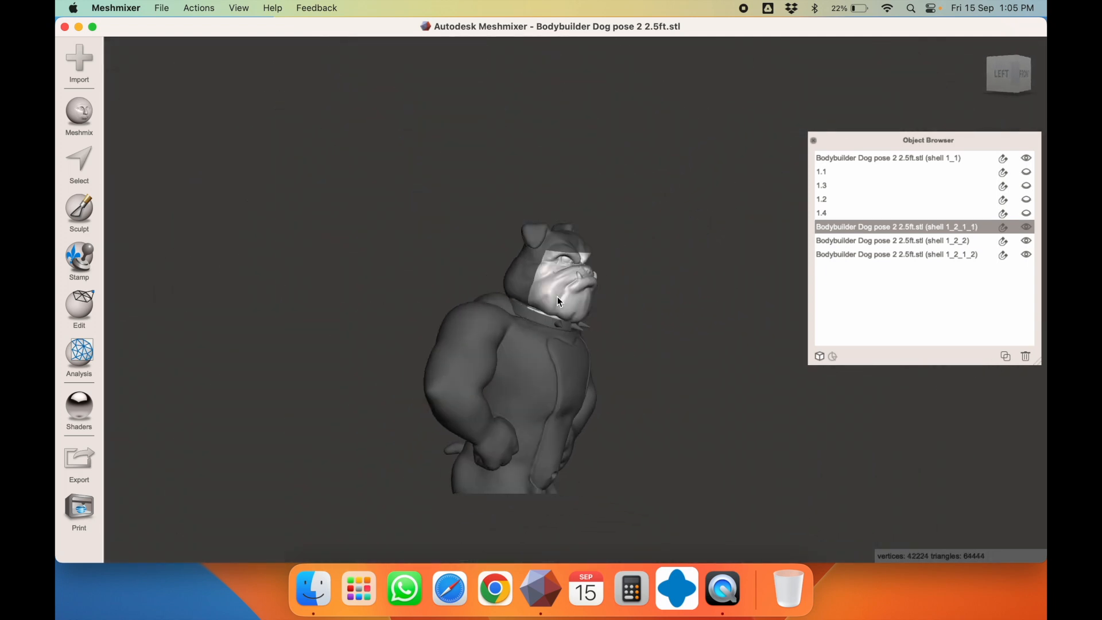
double_click(845, 226)
type("2.1")
key("Return")
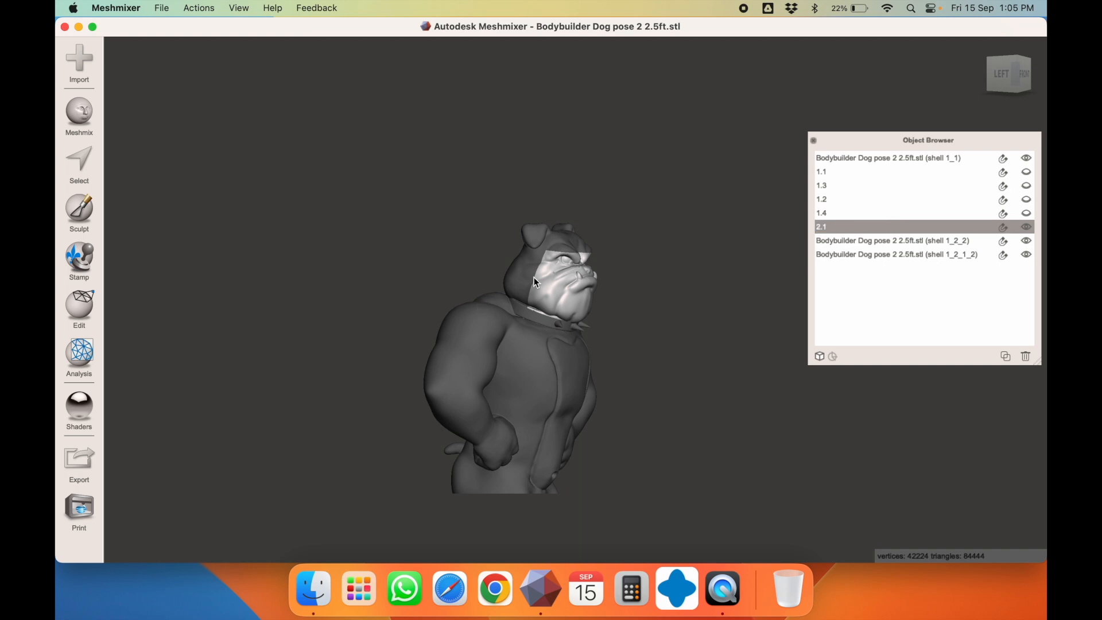
left_click(534, 277)
double_click(838, 255)
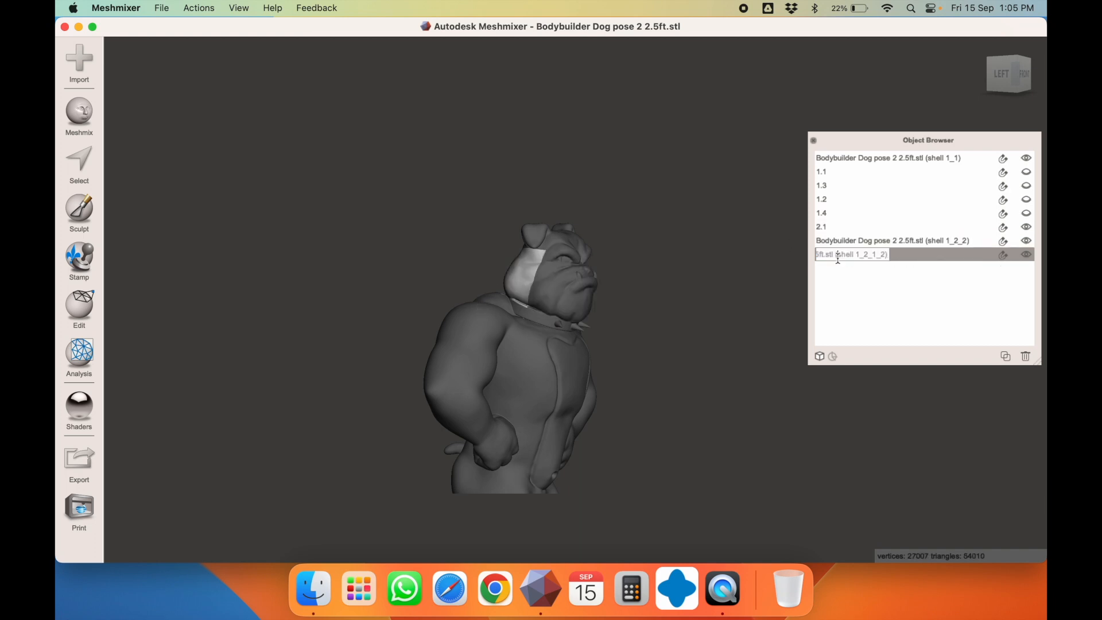
double_click(829, 258)
type("2.2")
key("Return")
Rename the crown piece of the head 2.3
left_click(563, 236)
double_click(830, 242)
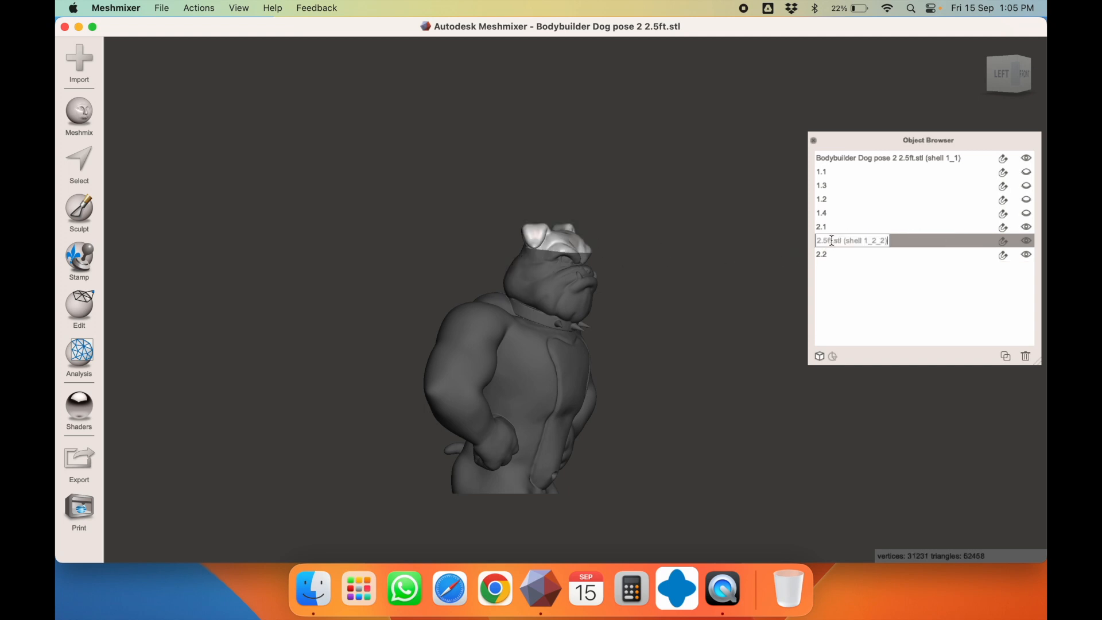
key("super+a")
type("2.3")
key("Return")
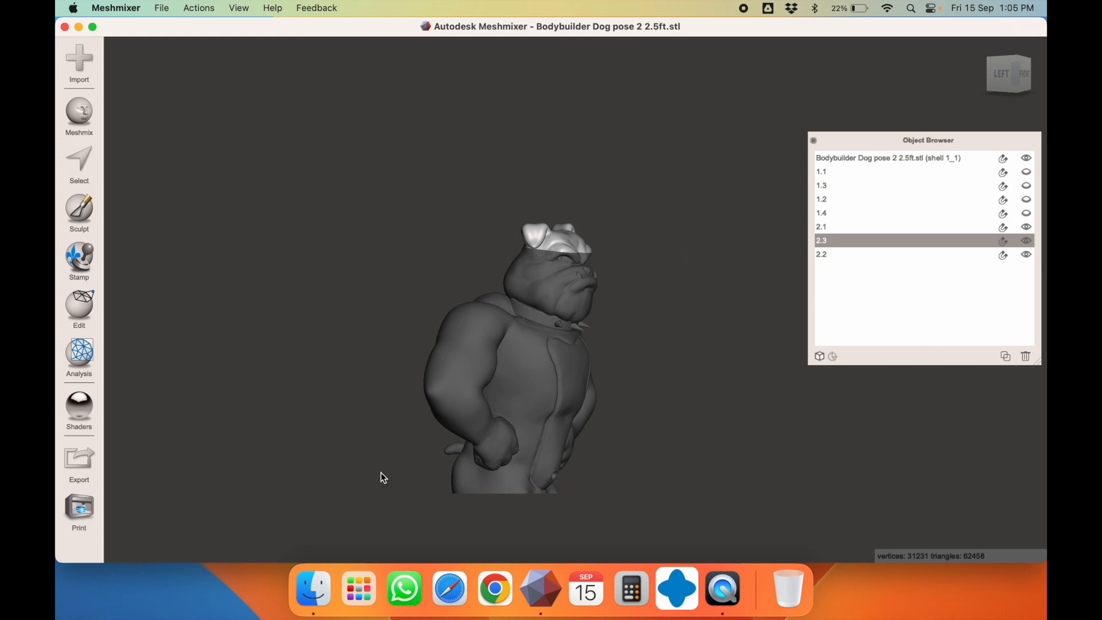
Inspect parts 2.1, 2.2, 1.3, 1.2 and 2.3 by selecting each in turn
left_click(546, 265)
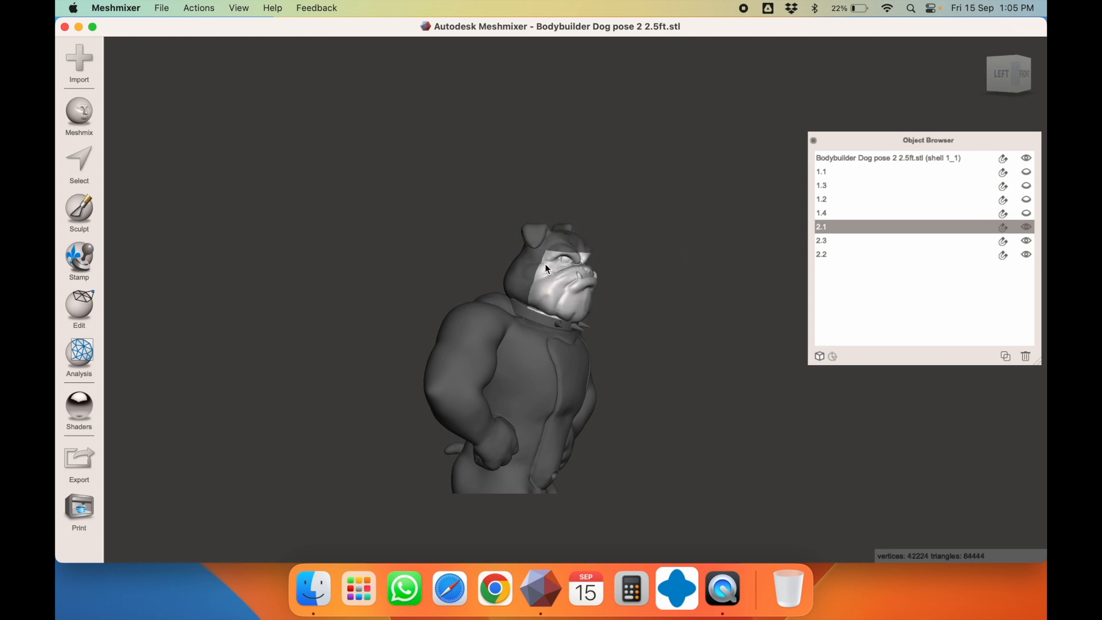
left_click(512, 270)
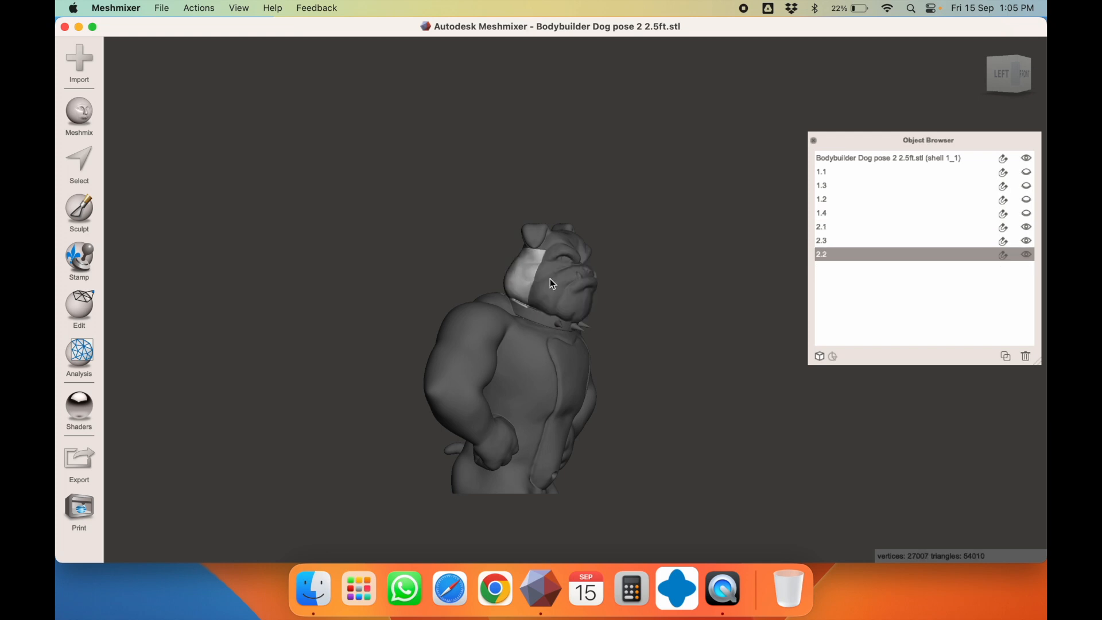
left_click(550, 277)
left_click(522, 278)
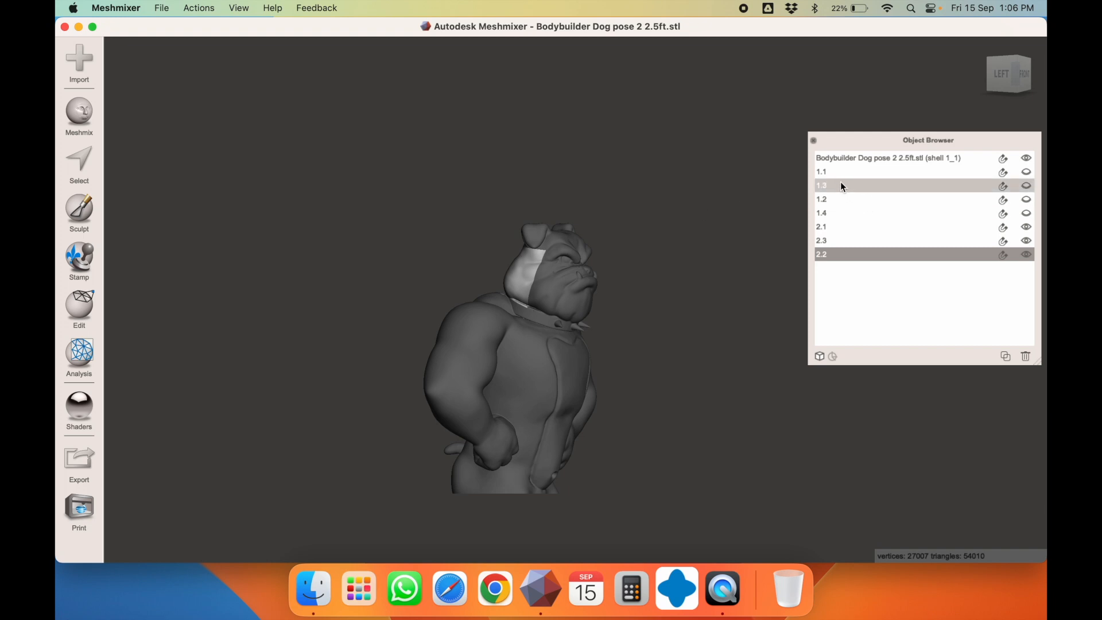
left_click(873, 185)
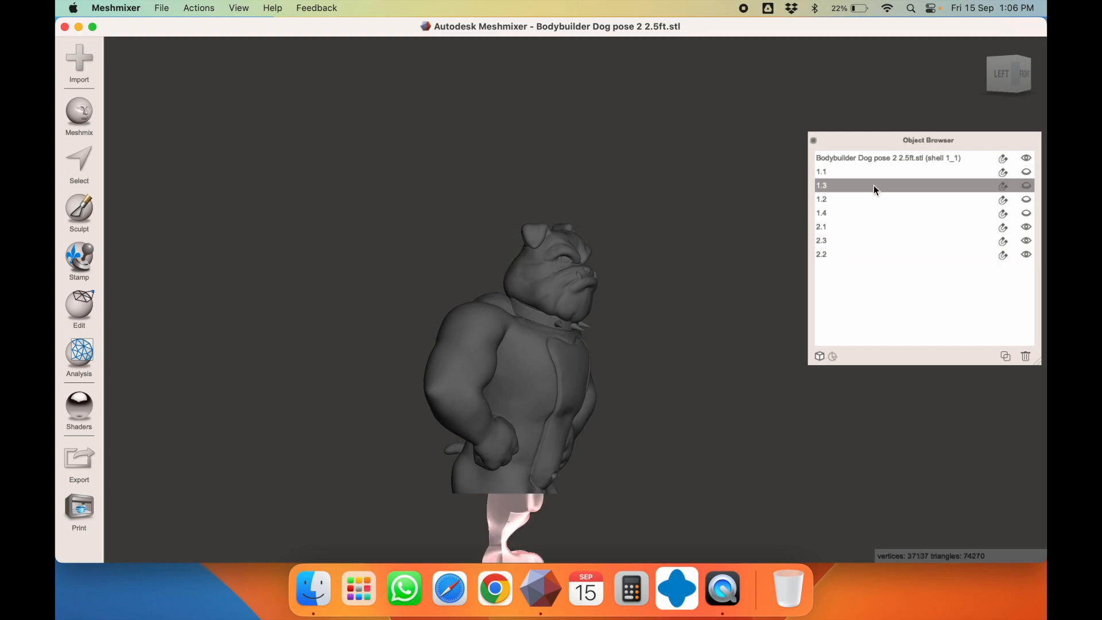
right_click_drag(514, 501, 394, 497)
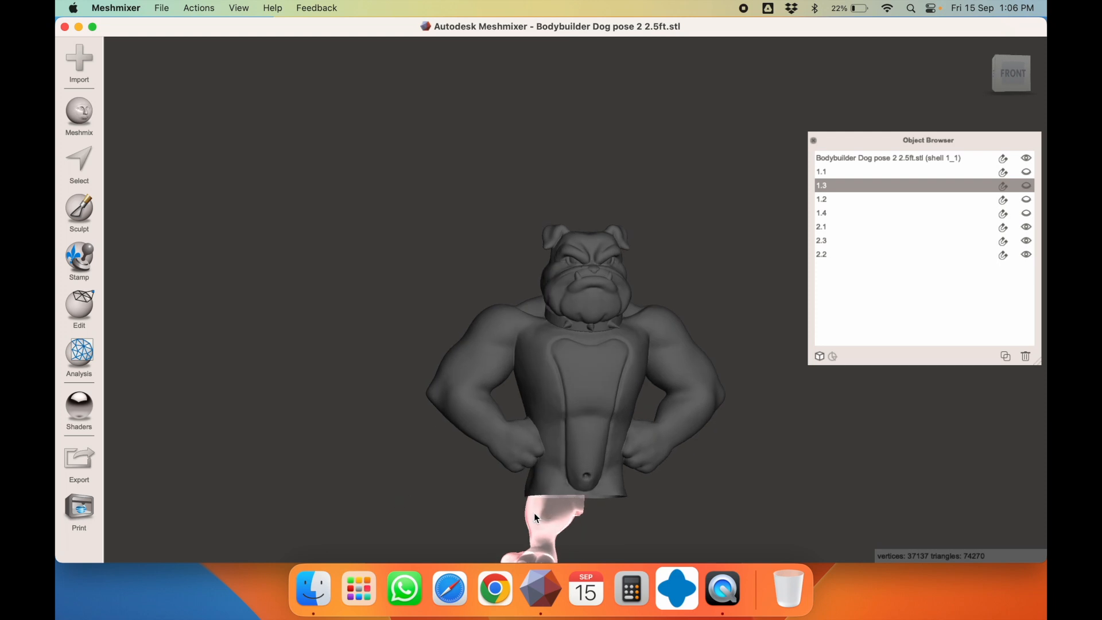
left_click(832, 199)
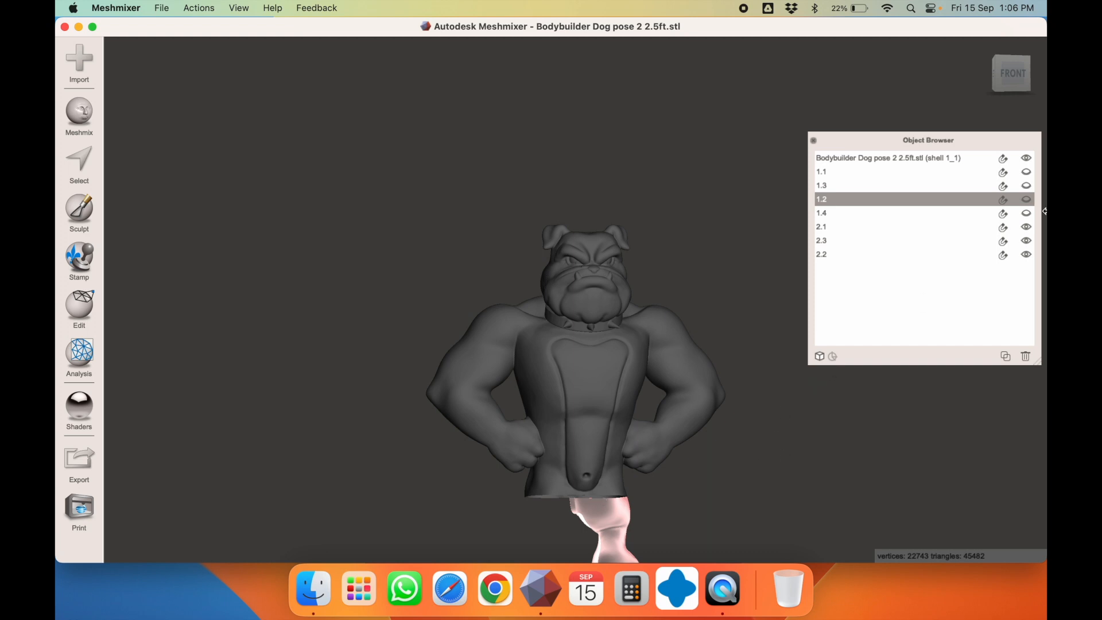
left_click(600, 242)
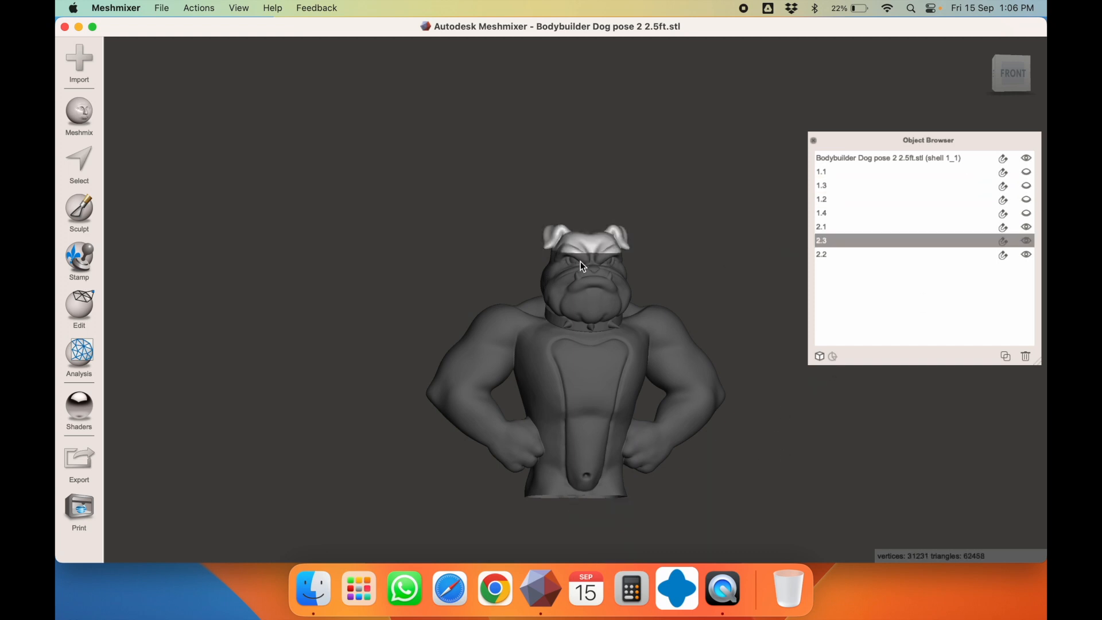
right_click_drag(580, 260, 667, 267)
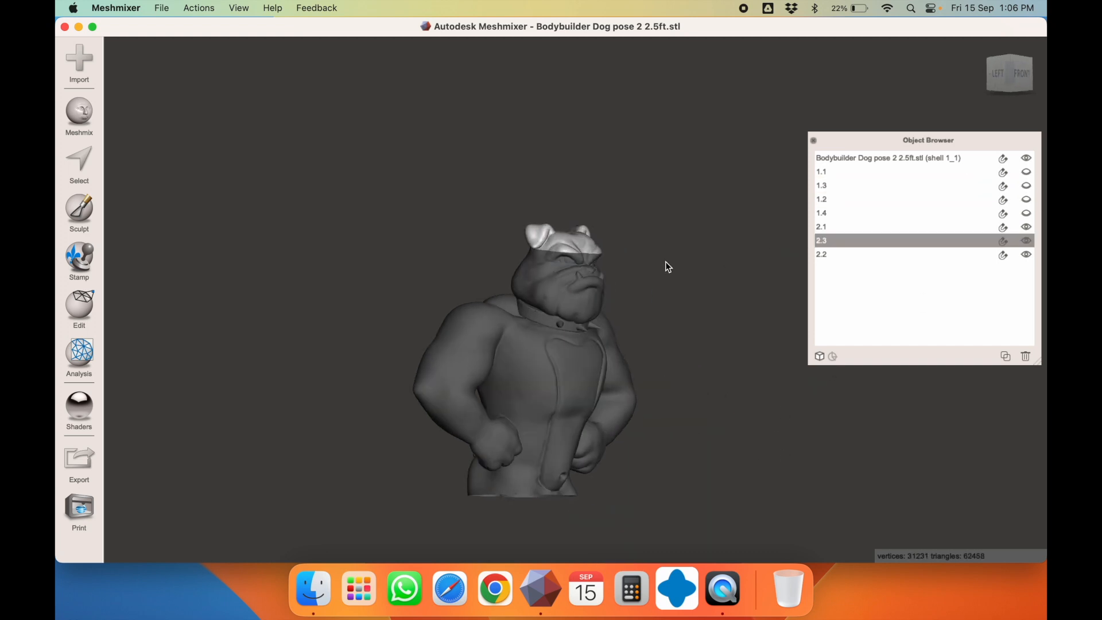
Hide head parts 2.1 and 2.2, then select the main body and check its top opening
left_click(1027, 226)
left_click(1025, 252)
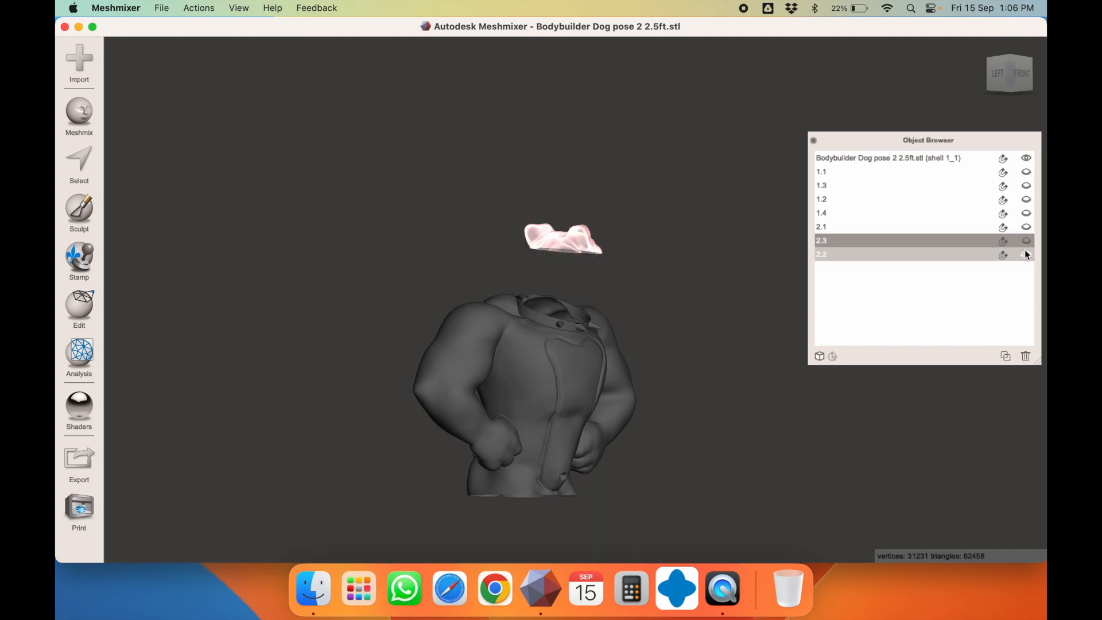
left_click(520, 340)
right_click_drag(520, 343, 465, 353)
right_click_drag(590, 346, 568, 307)
right_click_drag(630, 396, 521, 347)
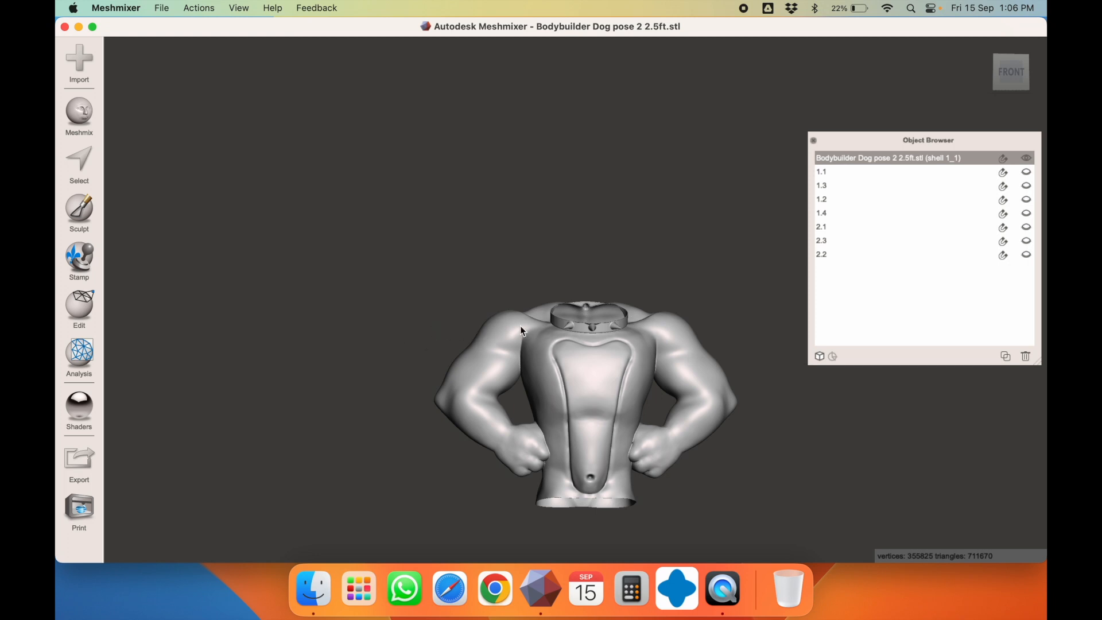
Place an angled Plane Cut across the upper body at shoulder height
left_click(1010, 75)
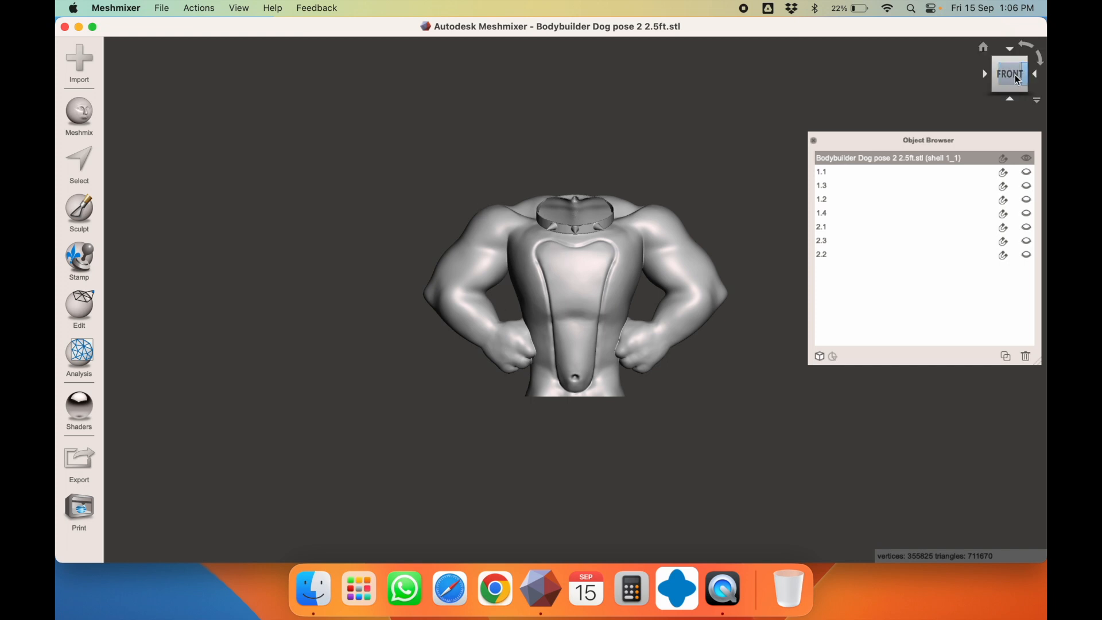
left_click(987, 74)
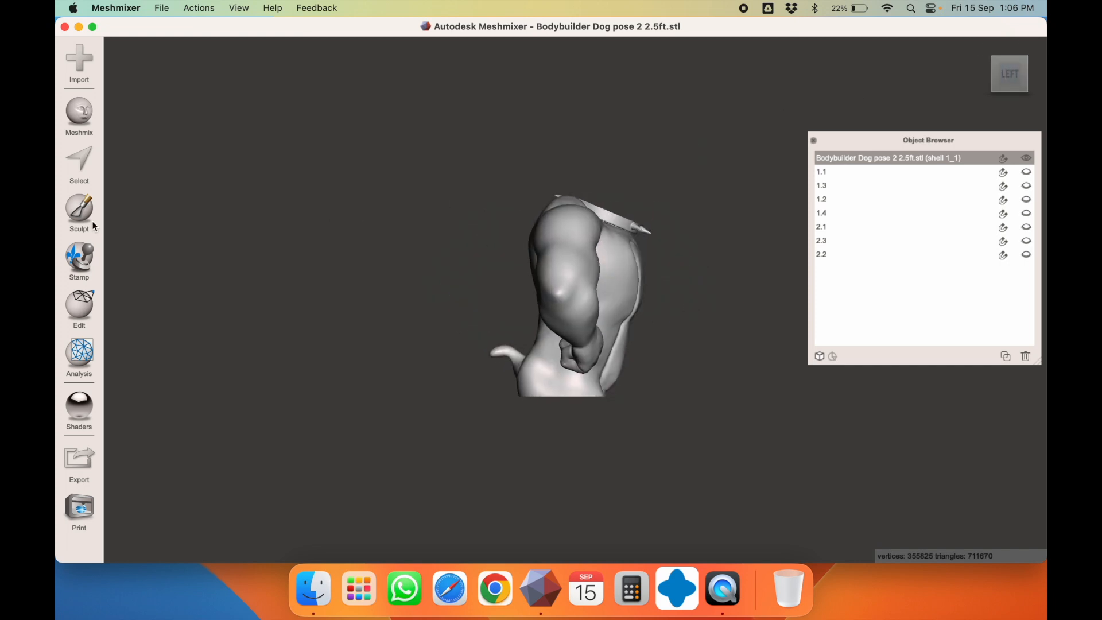
left_click(94, 308)
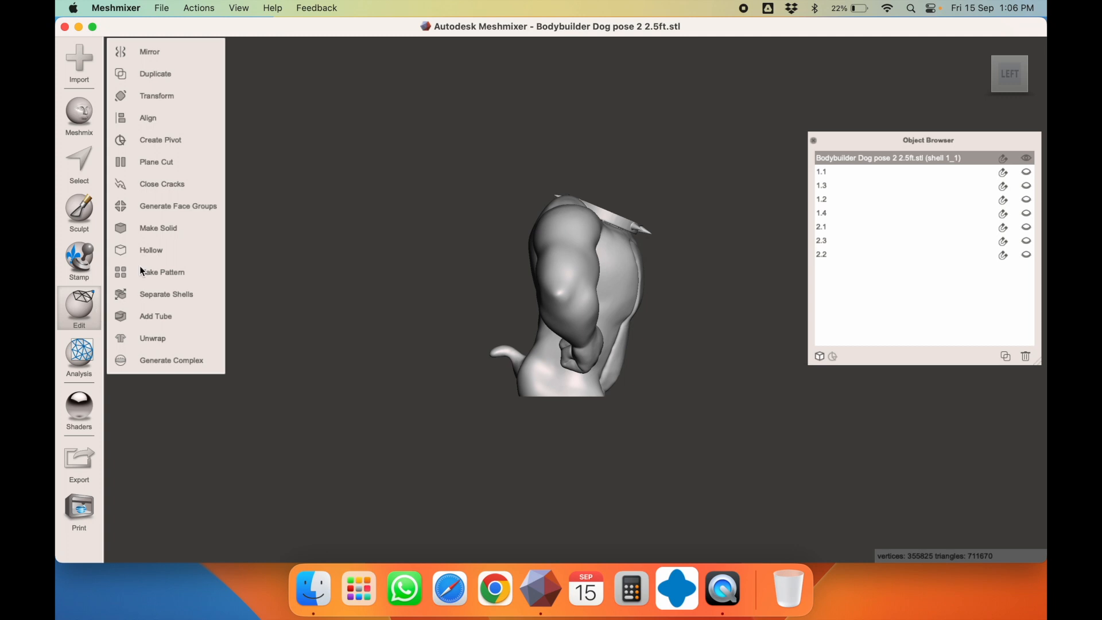
left_click(196, 161)
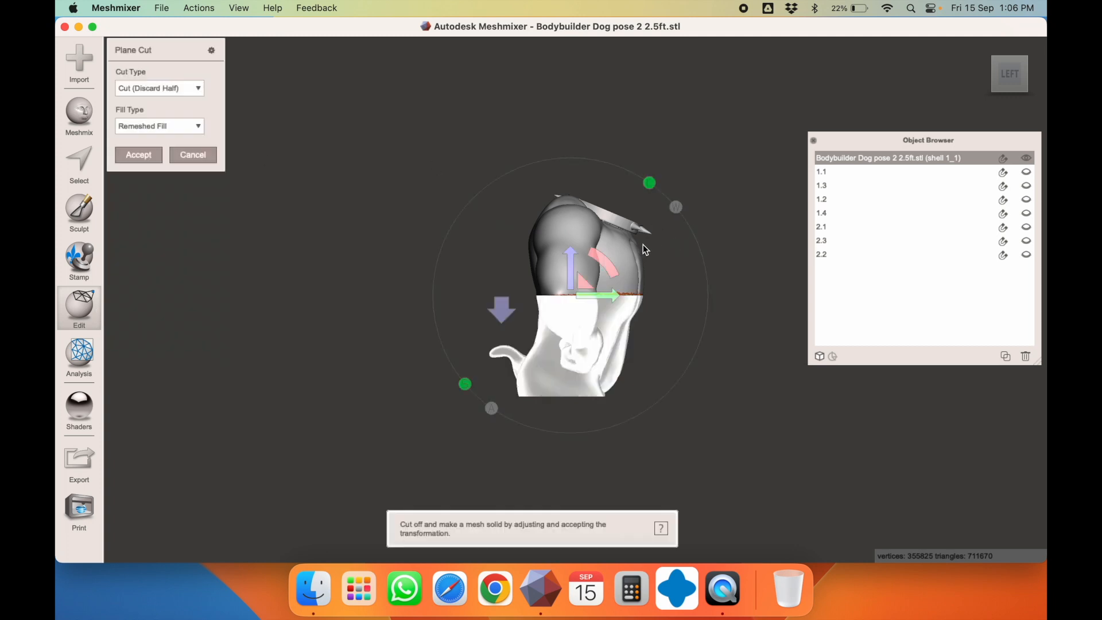
left_click_drag(604, 232, 522, 202)
left_click_drag(586, 251, 585, 244)
right_click_drag(466, 171, 437, 202)
right_click_drag(701, 229, 563, 263)
Apply the cut as Slice (Keep Both) and separate the halves into shells
left_click(152, 122)
left_click(153, 121)
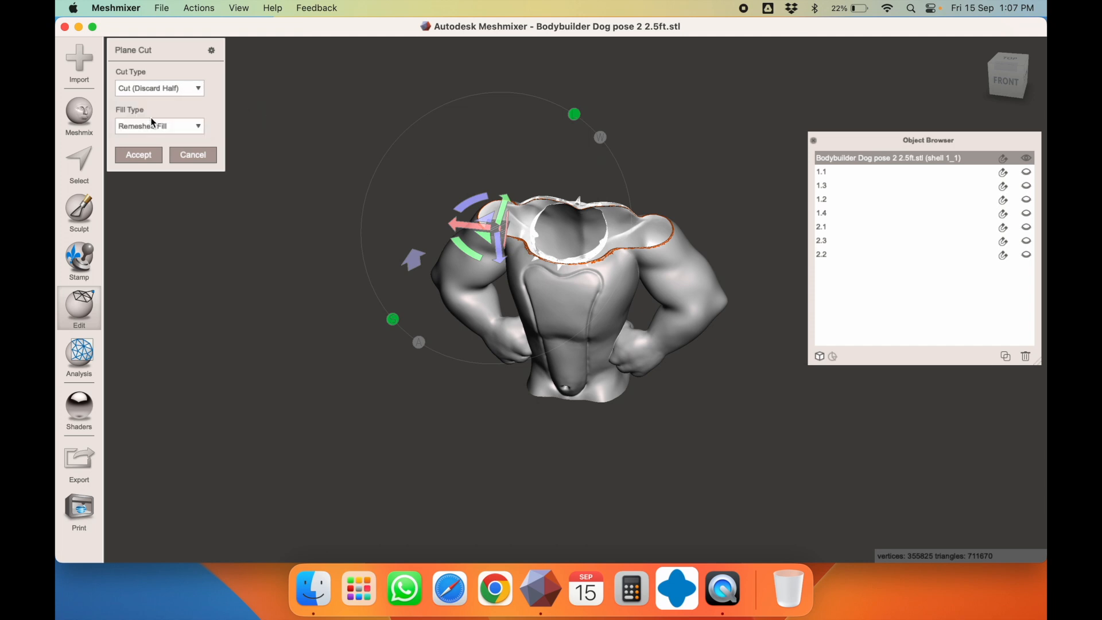
left_click(144, 154)
left_click(178, 296)
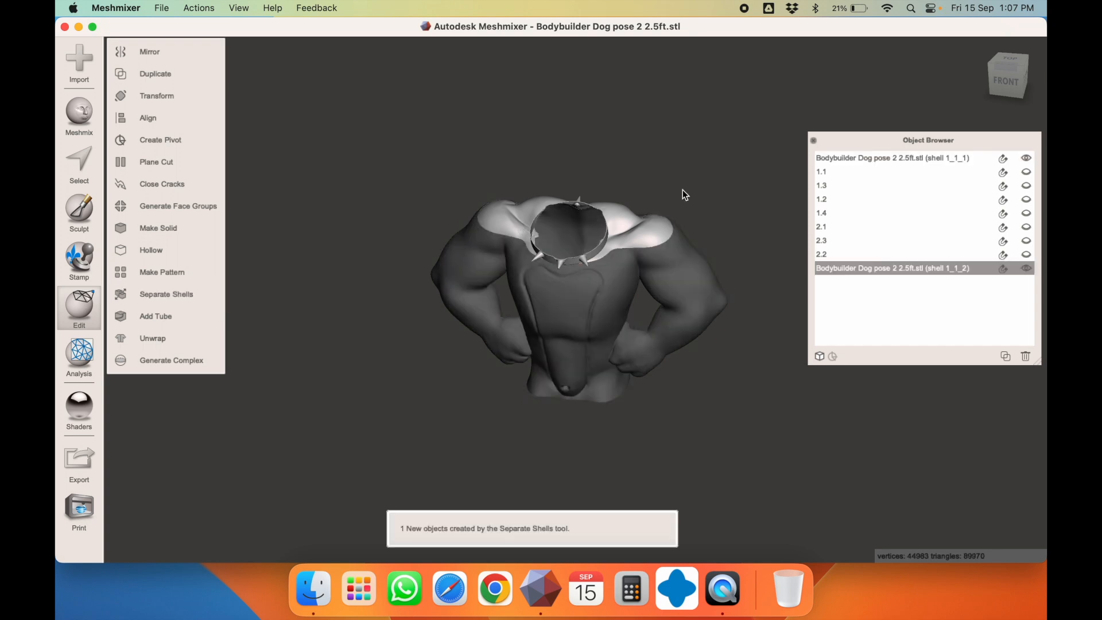
Hide the separated top piece and select the remaining torso shell 1_1_1
right_click_drag(597, 261, 613, 198)
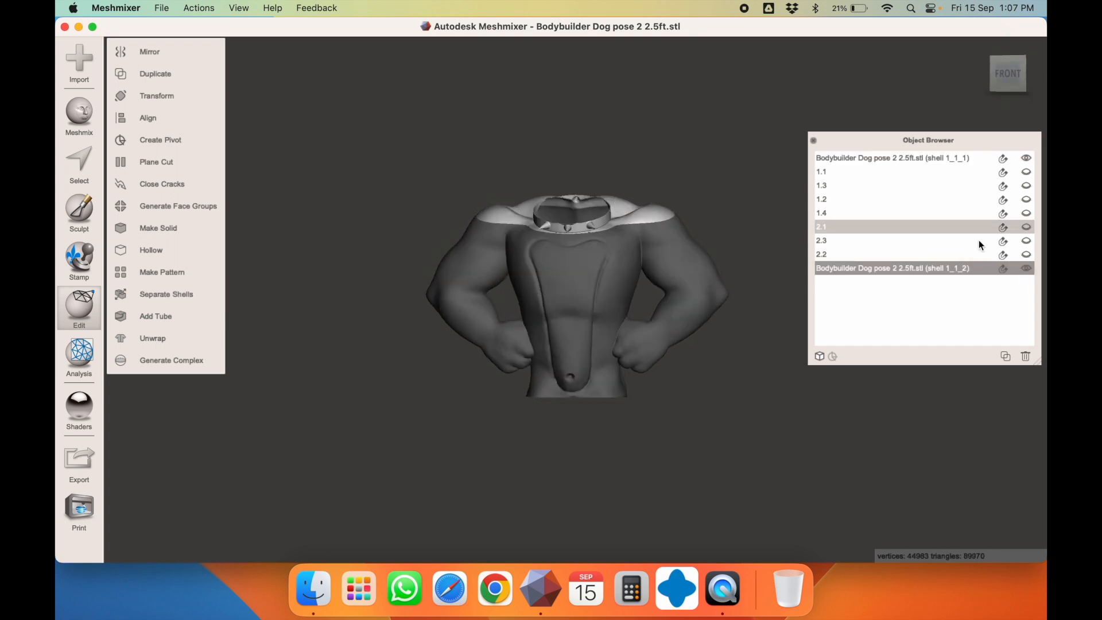
left_click(1027, 268)
left_click(600, 272)
right_click_drag(600, 272, 496, 431)
right_click_drag(575, 336, 642, 198)
right_click_drag(576, 443, 603, 143)
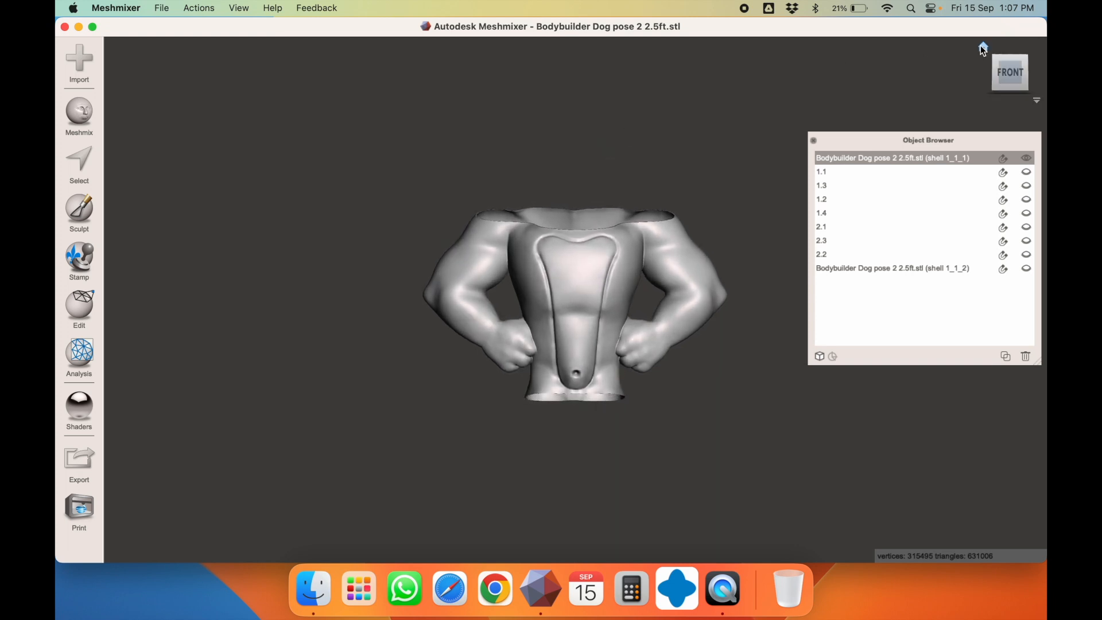
left_click(1008, 64)
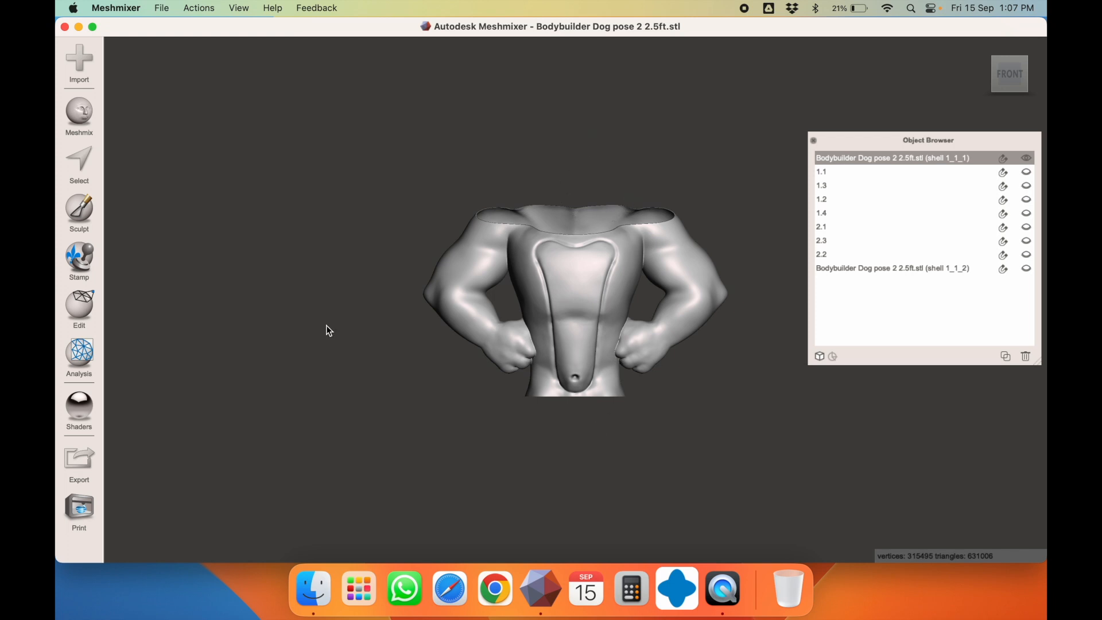
Start a new Plane Cut on the torso and raise the plane up the body
left_click(82, 303)
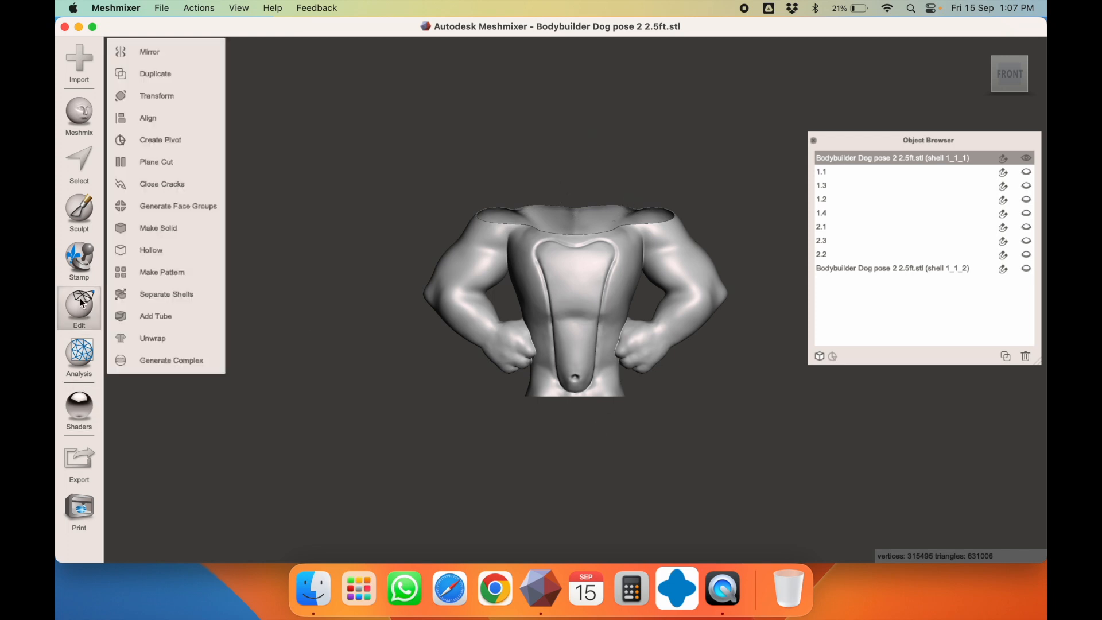
left_click(156, 161)
key("Escape")
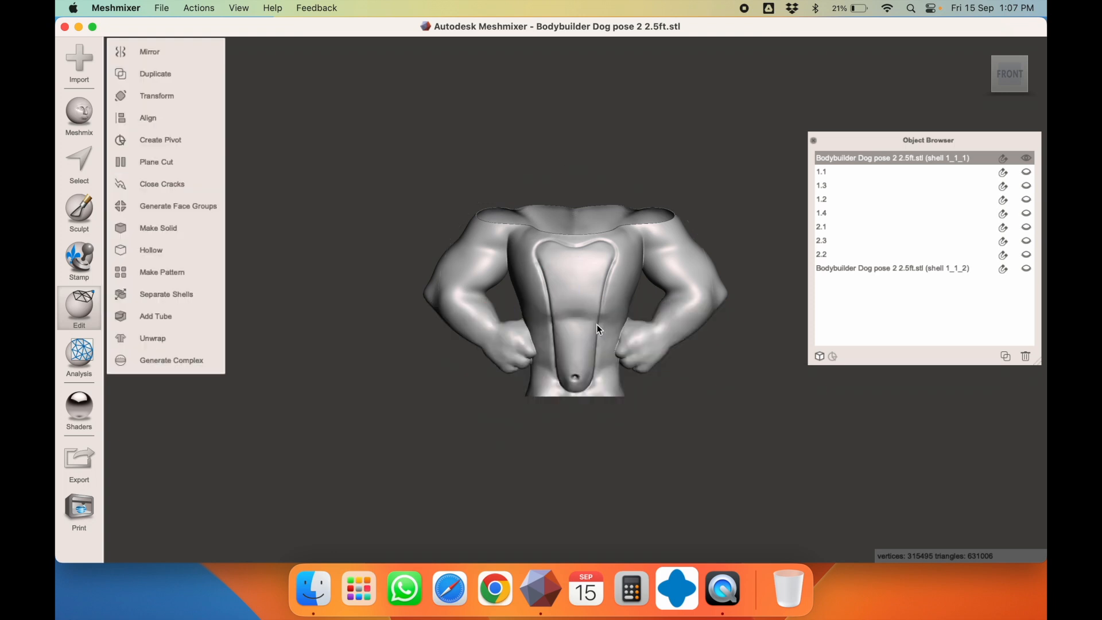
key("t")
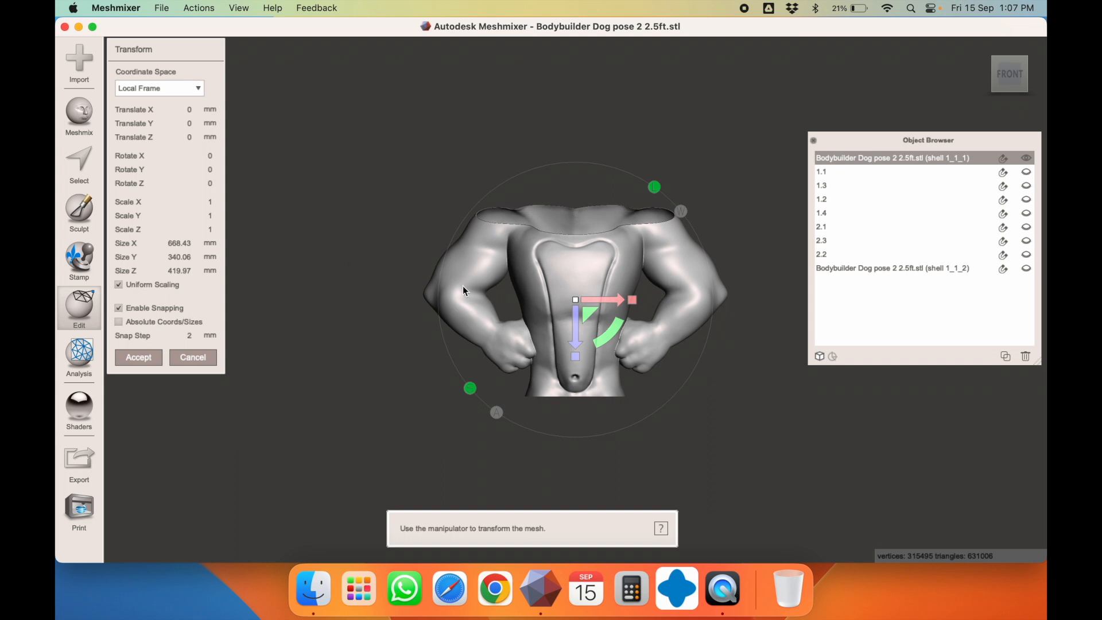
key("Escape")
left_click(86, 311)
left_click(165, 162)
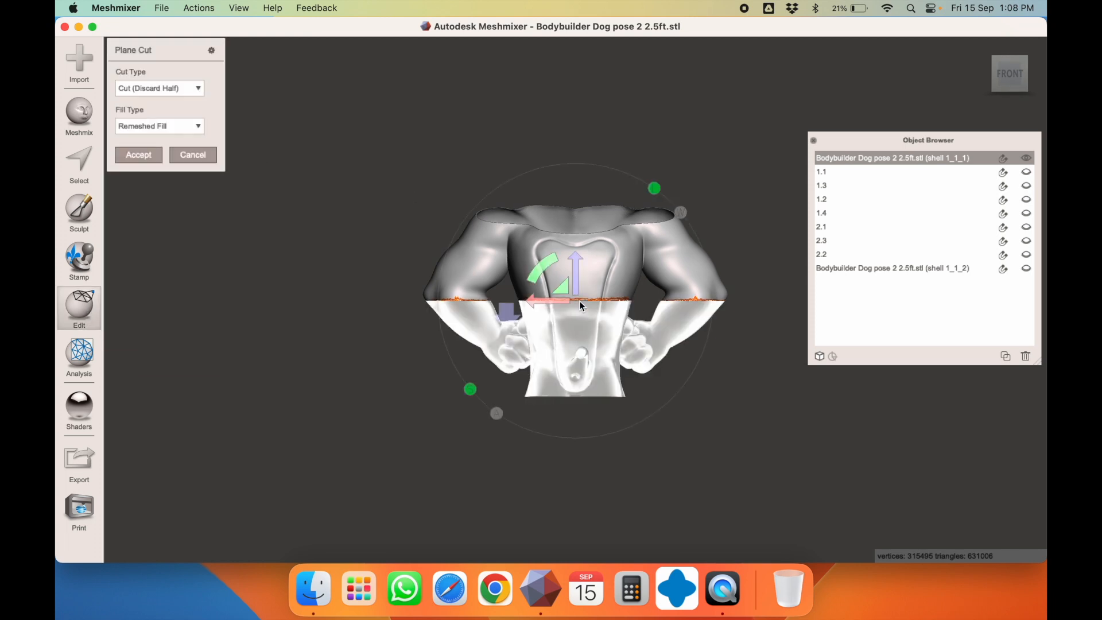
left_click_drag(576, 271, 580, 231)
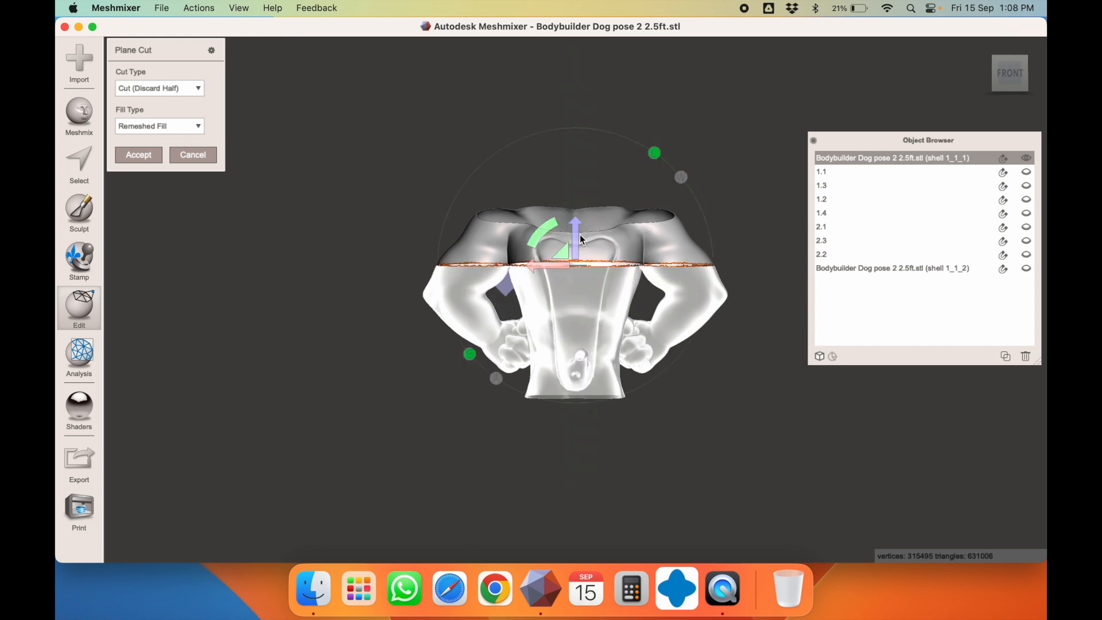
right_click_drag(648, 311, 677, 316)
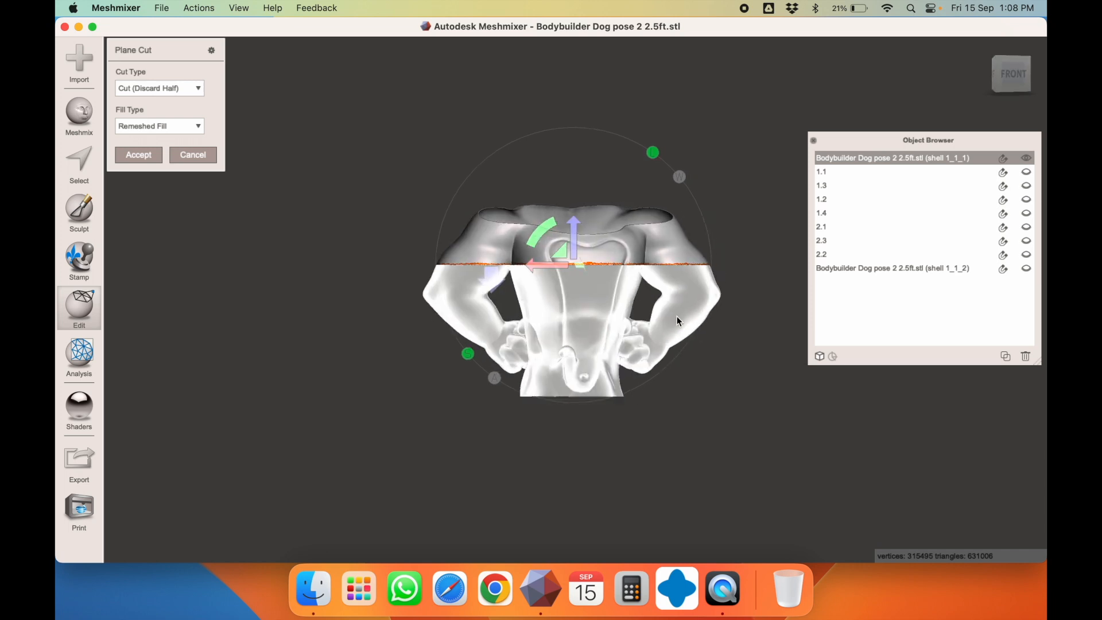
Fine-tune the plane at chest height and apply it as Slice (Keep Both)
scroll(659, 318, "up", 3)
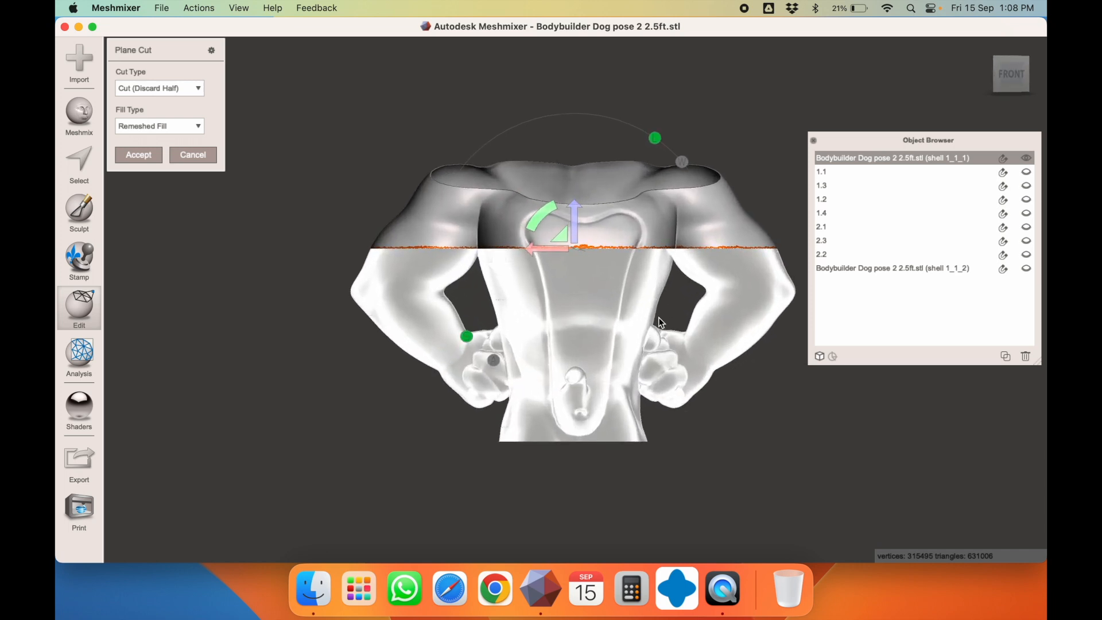
scroll(696, 296, "up", 3)
right_click_drag(596, 228, 586, 151)
left_click_drag(577, 240, 578, 246)
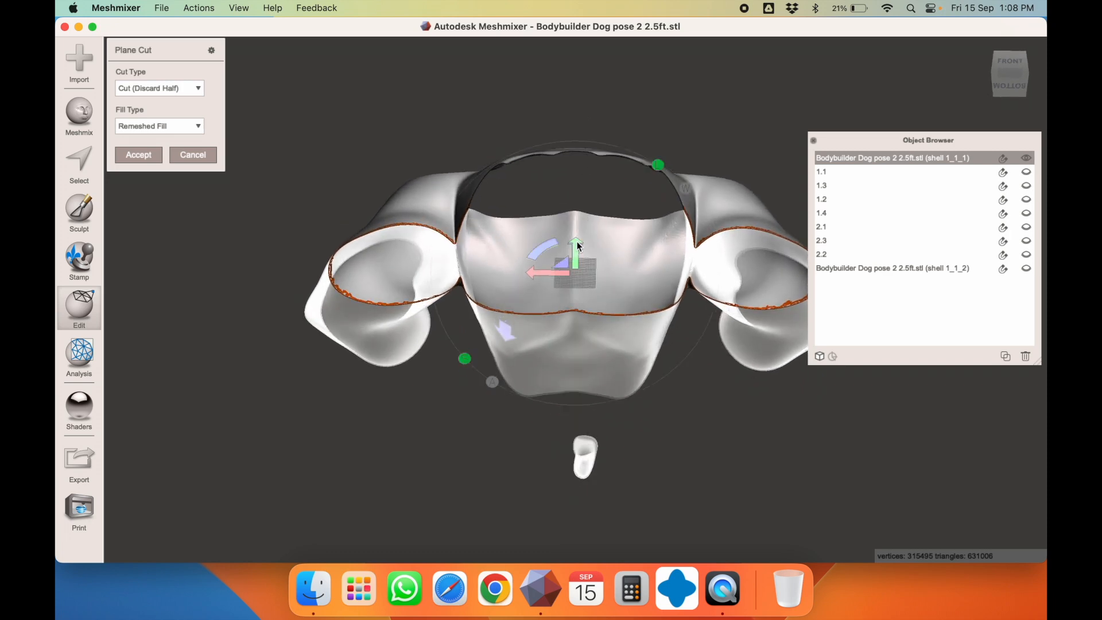
right_click_drag(629, 218, 626, 274)
left_click_drag(577, 217, 580, 222)
left_click(164, 91)
left_click(153, 114)
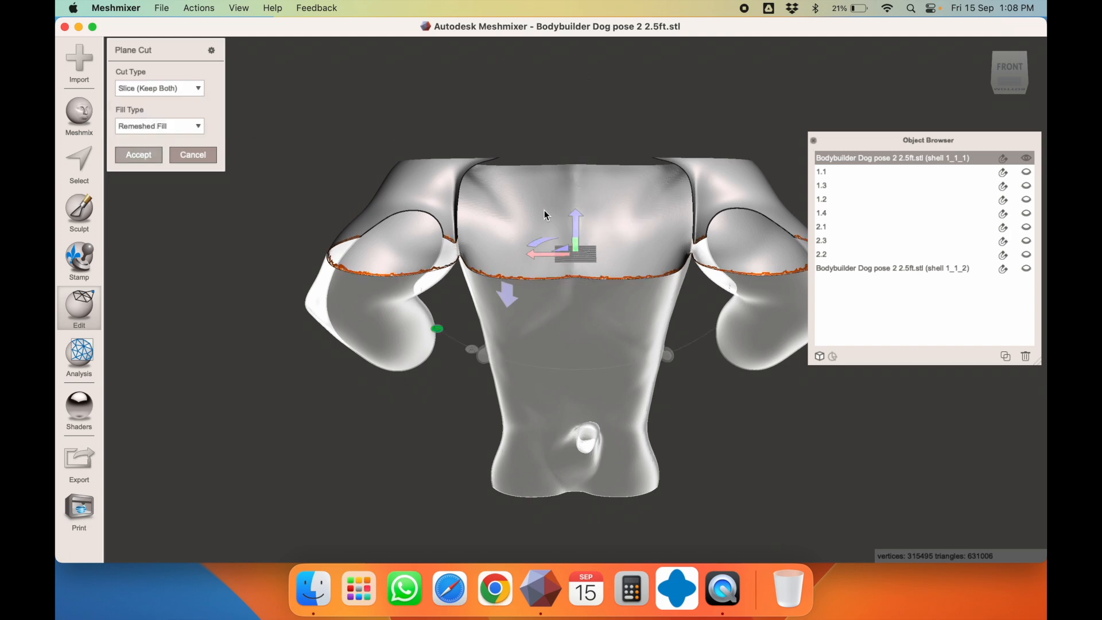
key("Return")
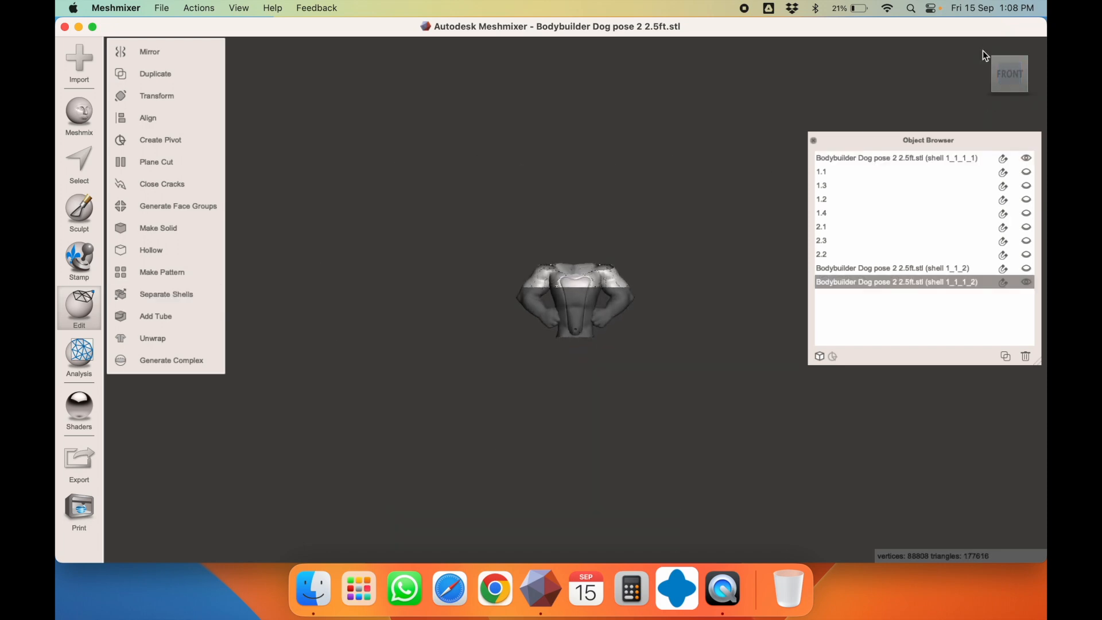
Recentre the view on the model
left_click(239, 8)
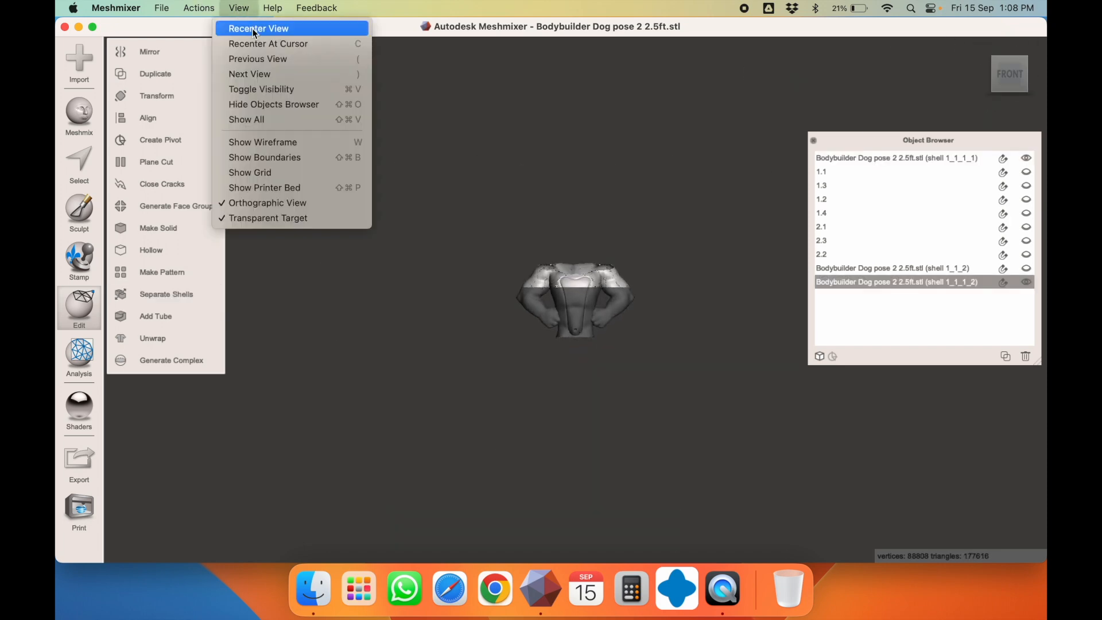
left_click(255, 29)
key("t")
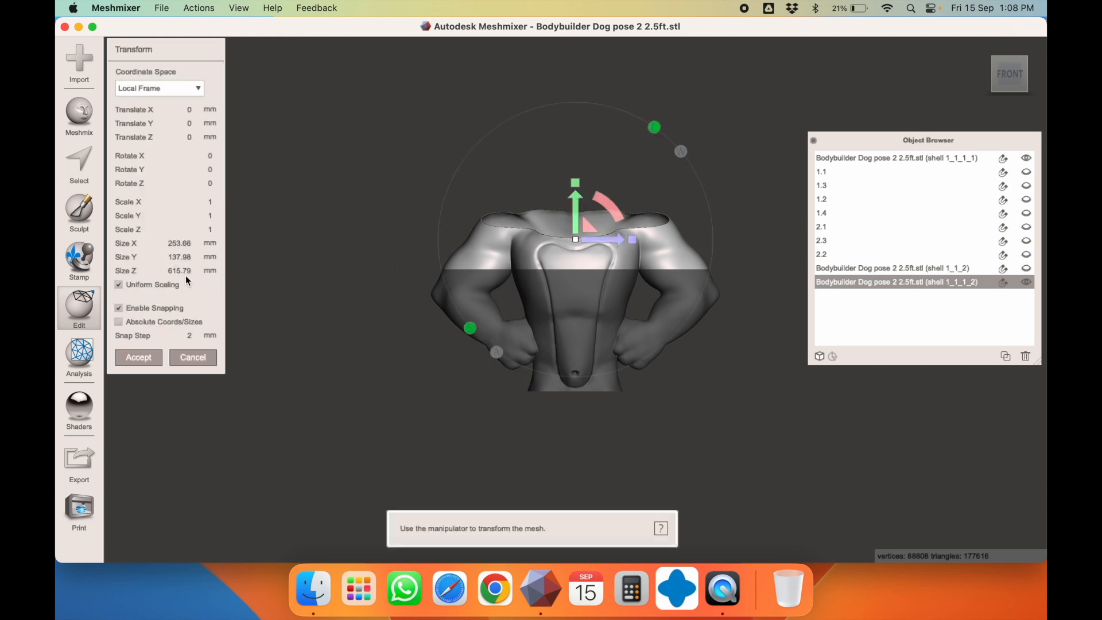
key("Escape")
Hide the lower torso part and select the upper shoulder section
left_click(550, 302)
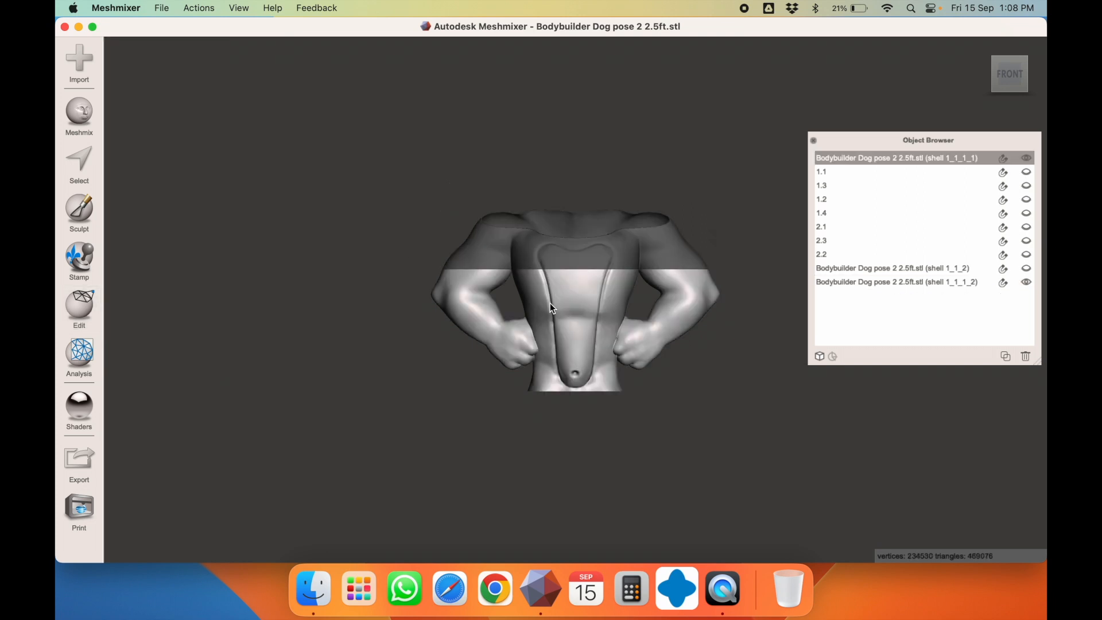
left_click(1026, 158)
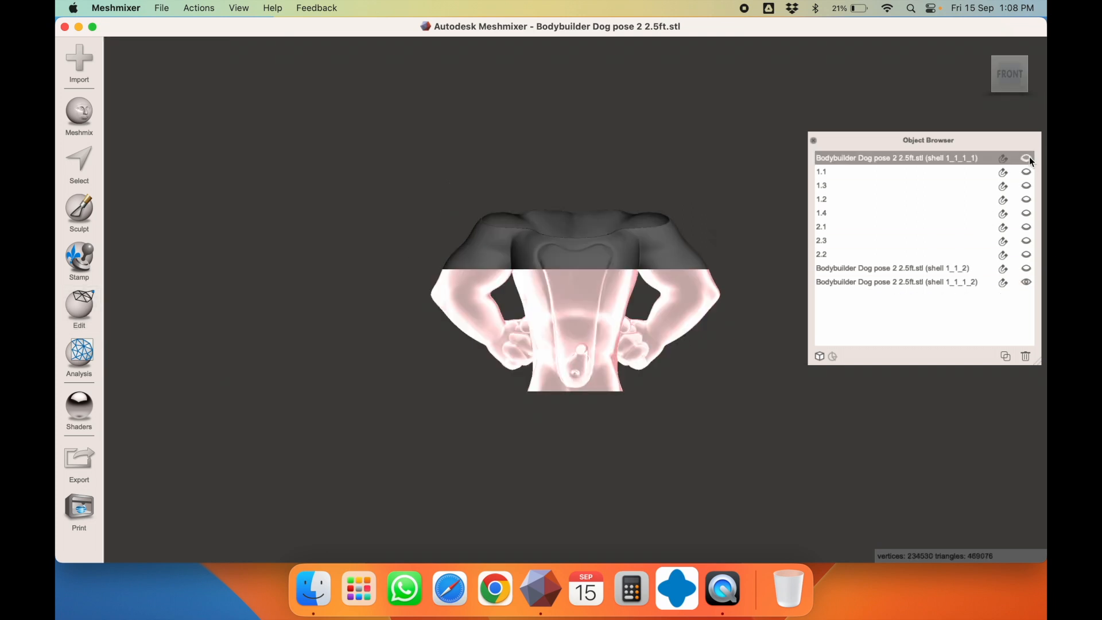
left_click(622, 253)
right_click_drag(622, 252, 413, 285)
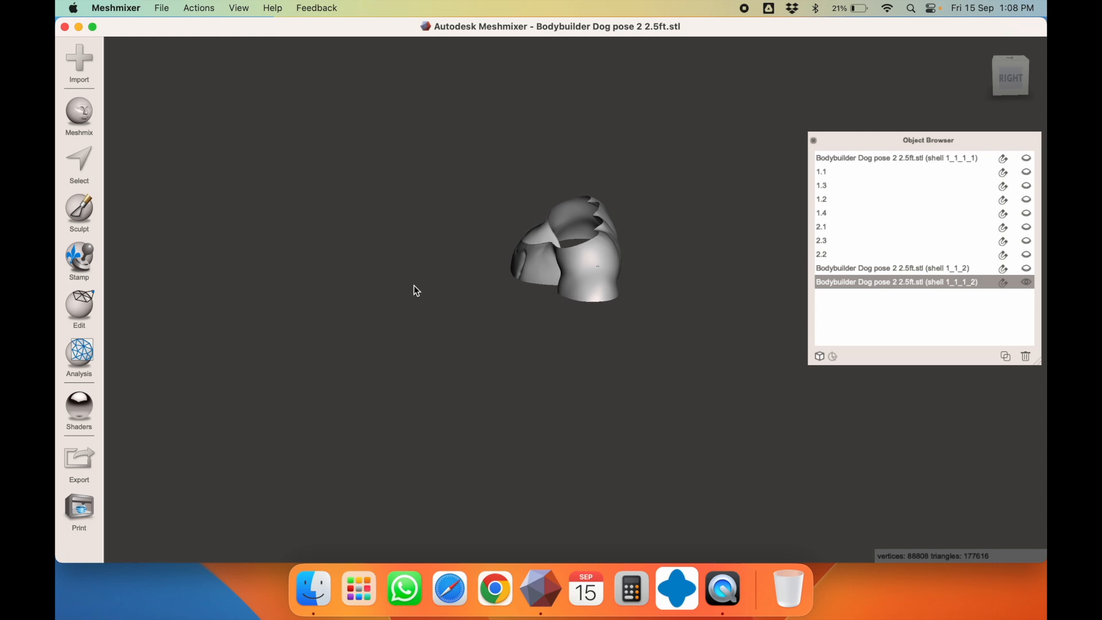
key("ctrl+t")
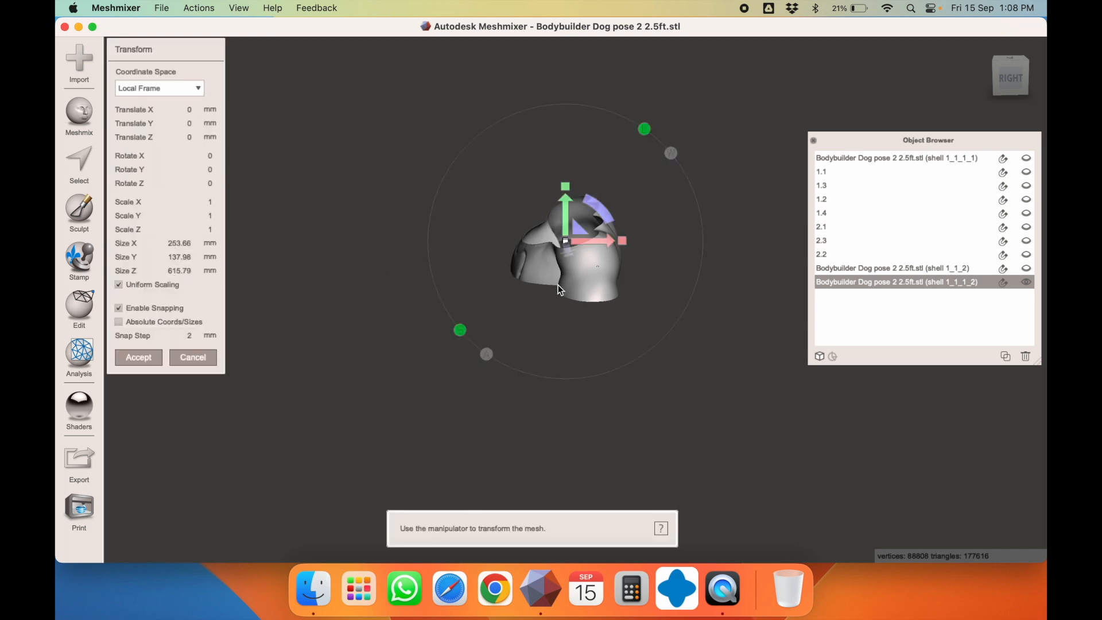
right_click_drag(423, 283, 687, 266)
key("Escape")
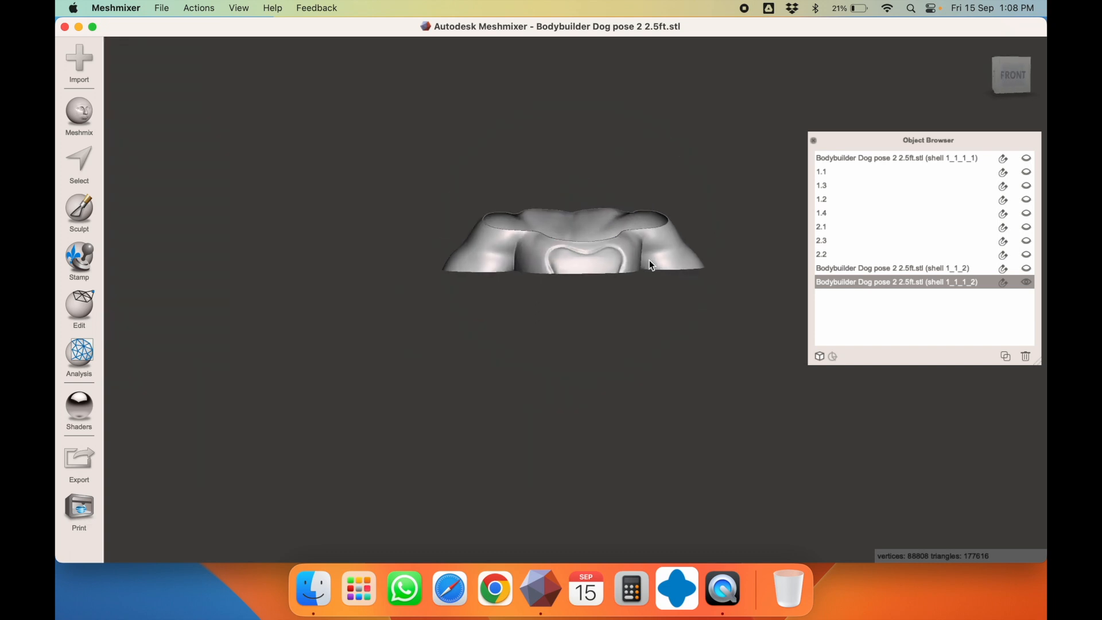
left_click(74, 304)
Position a vertical Plane Cut through the left shoulder of the upper section
left_click(158, 164)
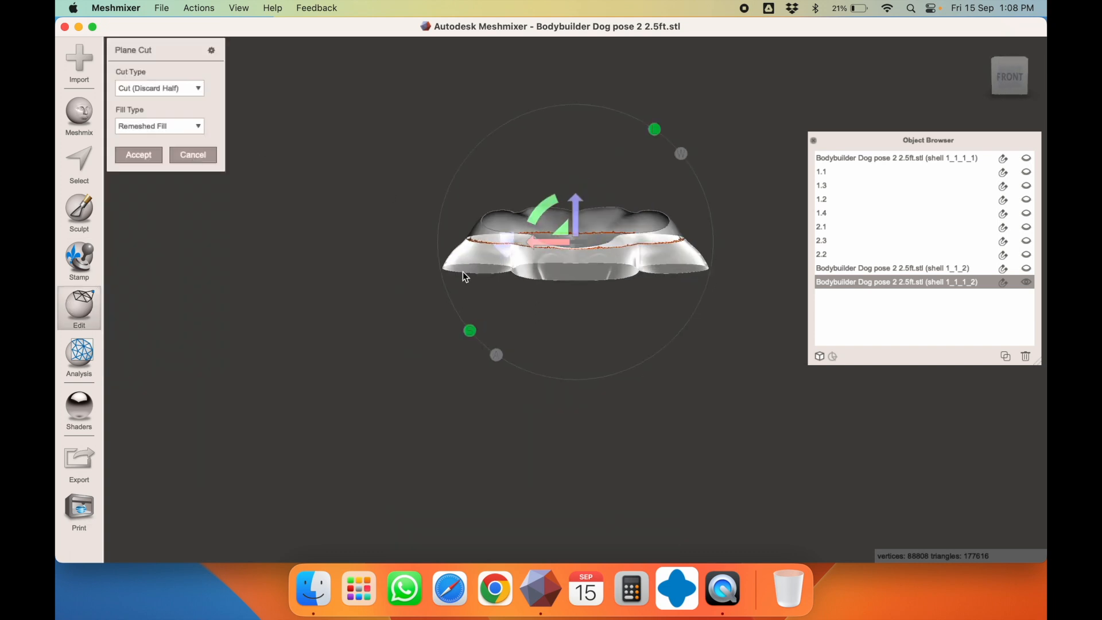
left_click_drag(555, 204, 659, 173)
right_click_drag(660, 174, 660, 237)
left_click_drag(608, 245, 475, 264)
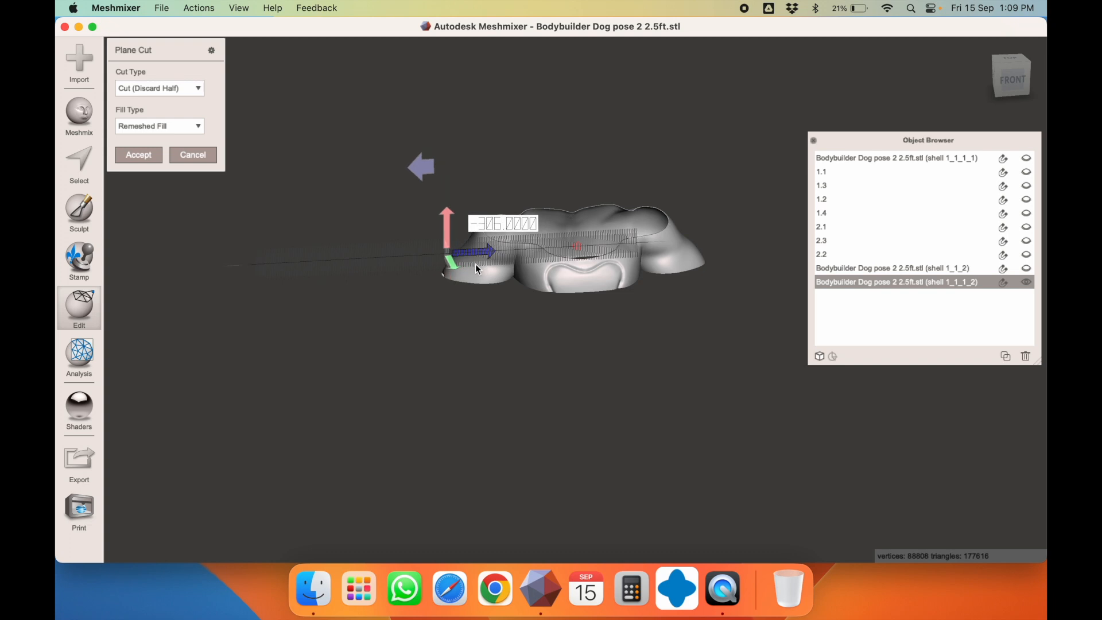
right_click_drag(675, 262, 658, 243)
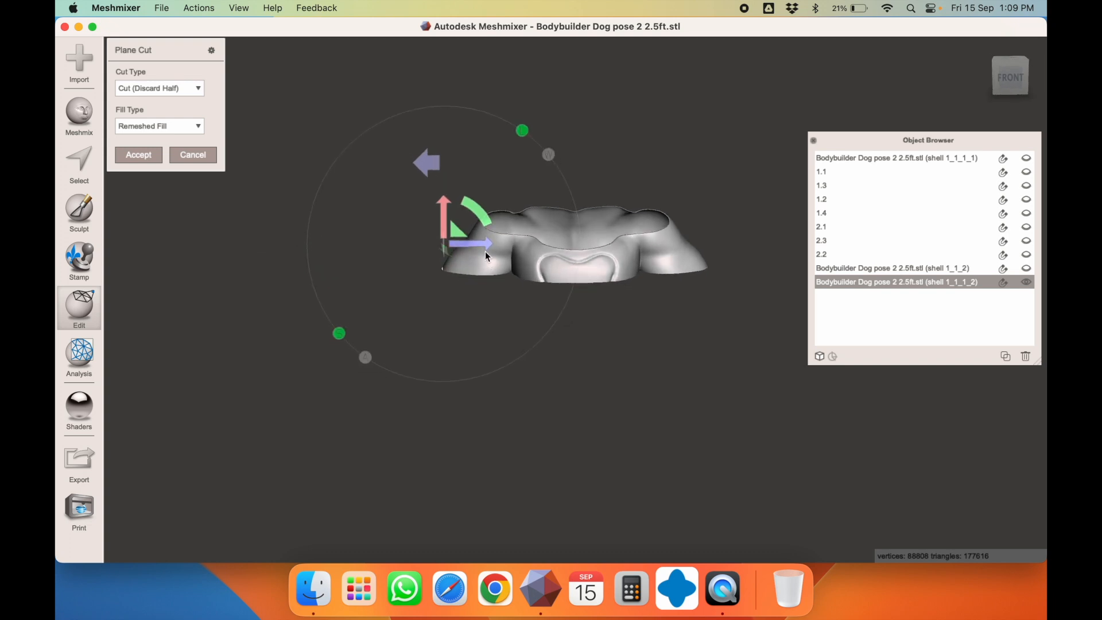
left_click_drag(484, 244, 568, 250)
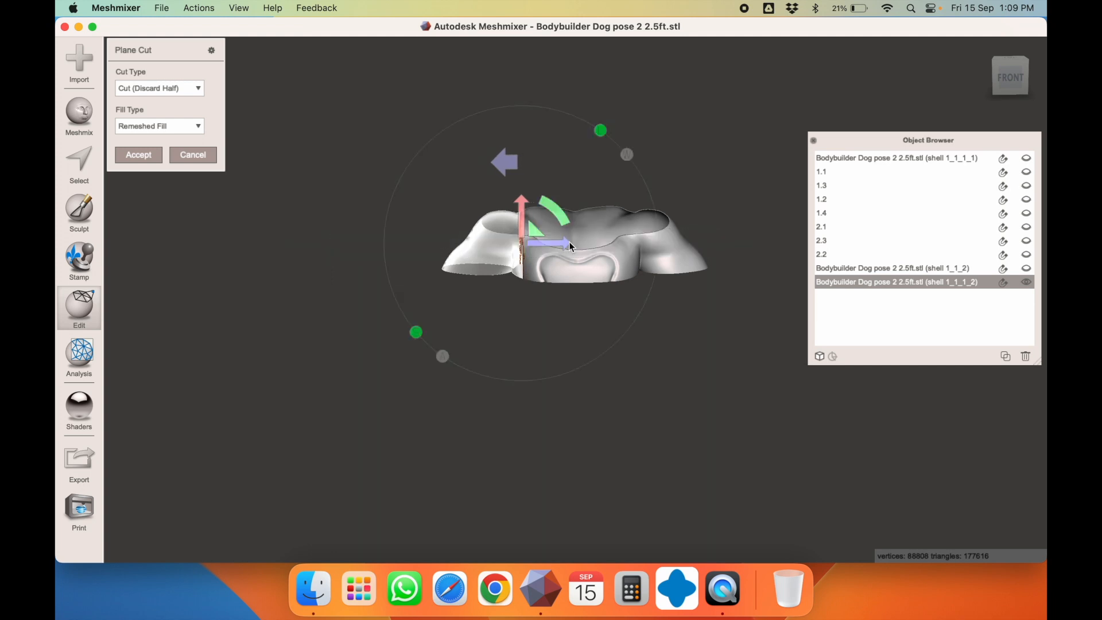
left_click(1015, 62)
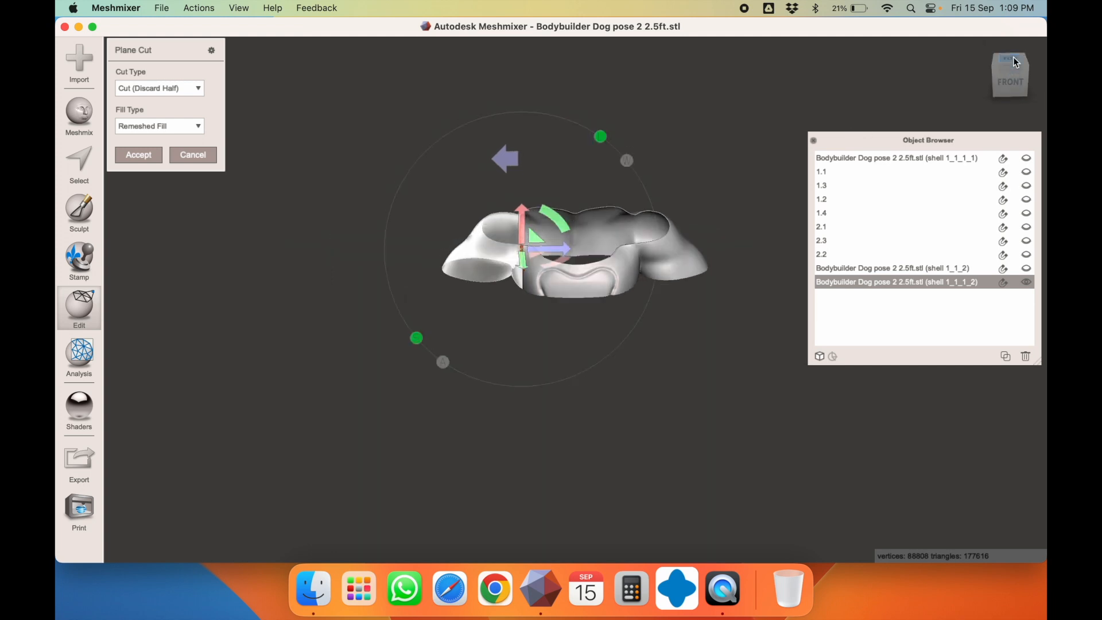
left_click_drag(561, 313, 555, 312)
Apply the cut as Slice (Keep Both) and check the left and centre-right shoulder pieces
left_click(167, 88)
left_click(165, 112)
left_click(151, 155)
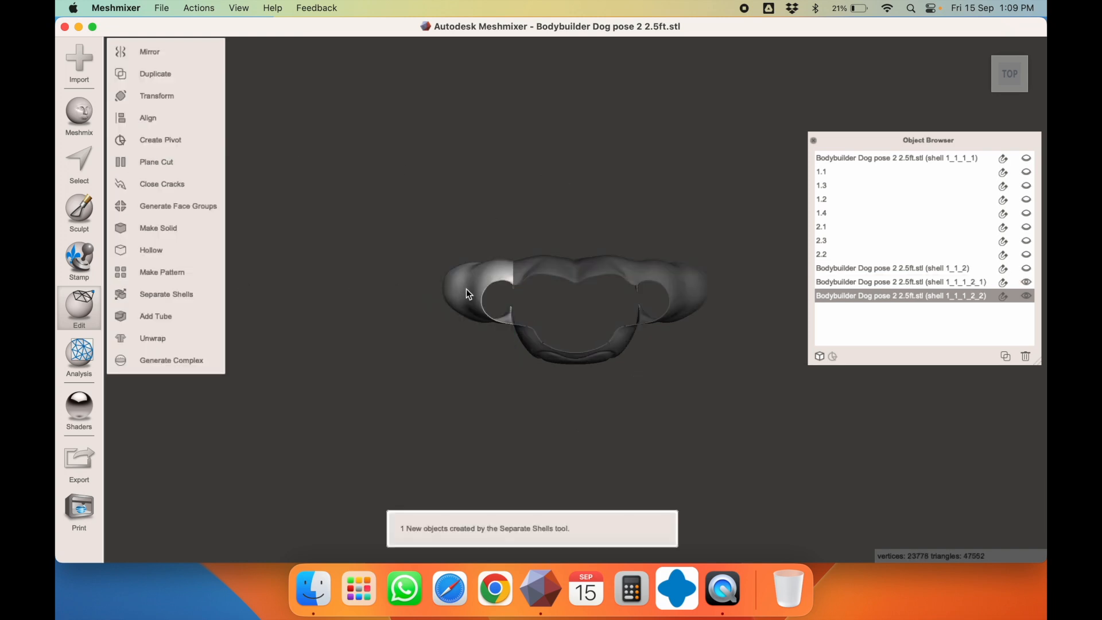
right_click_drag(466, 288, 474, 122)
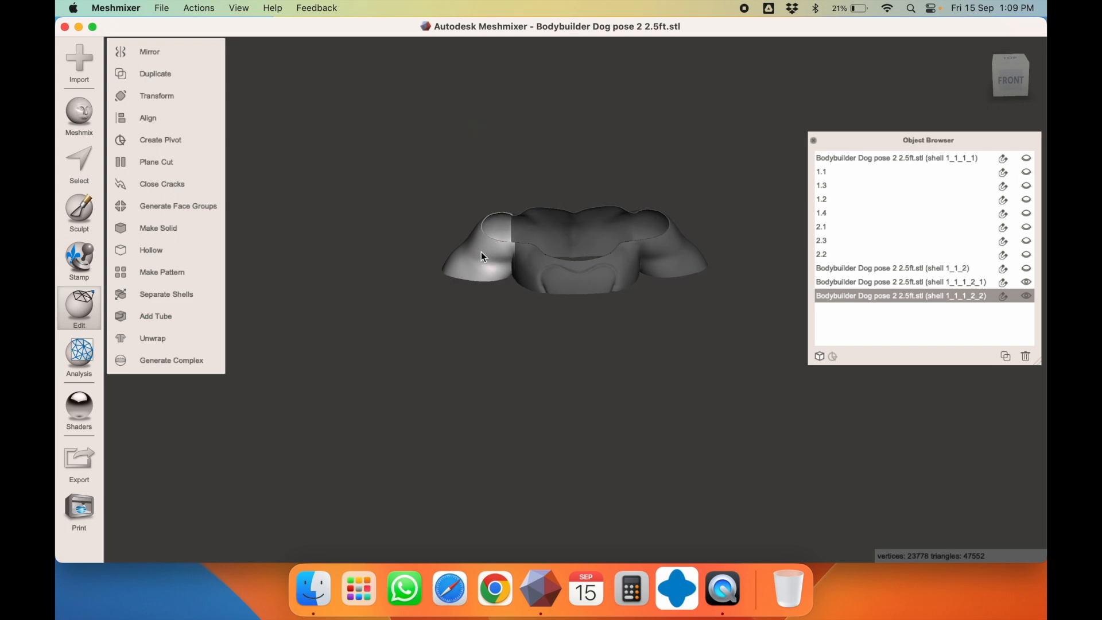
key("t")
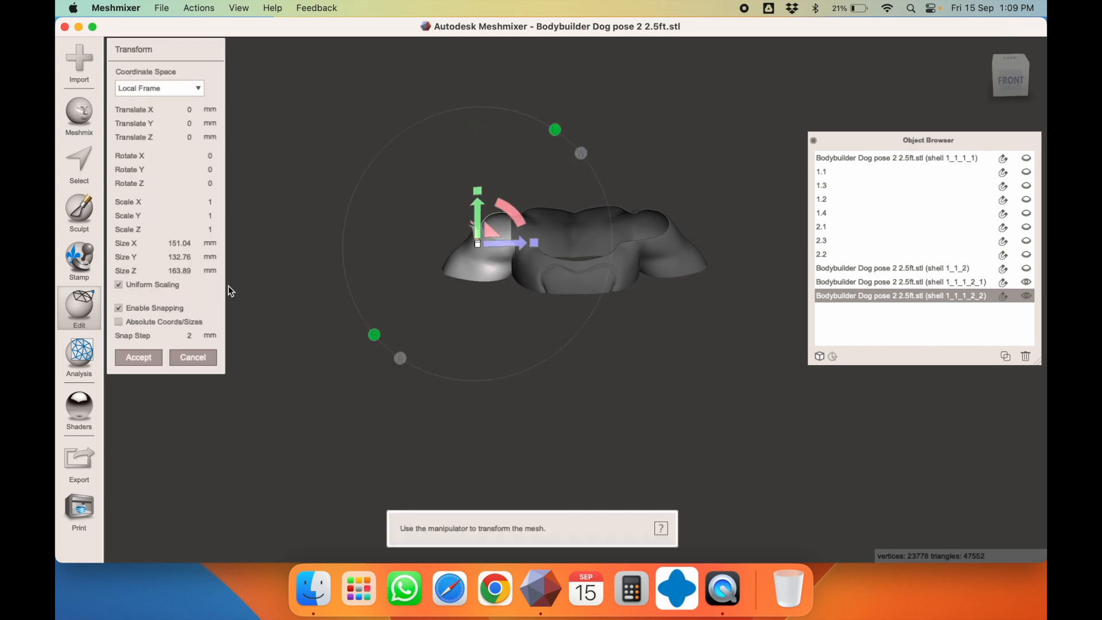
key("Escape")
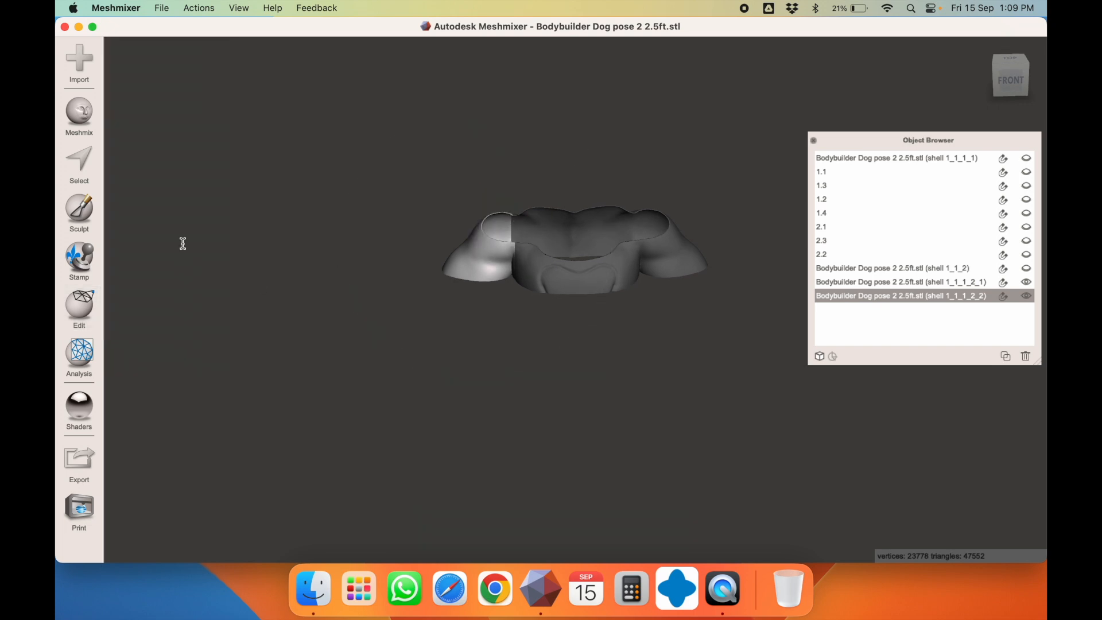
left_click(659, 262)
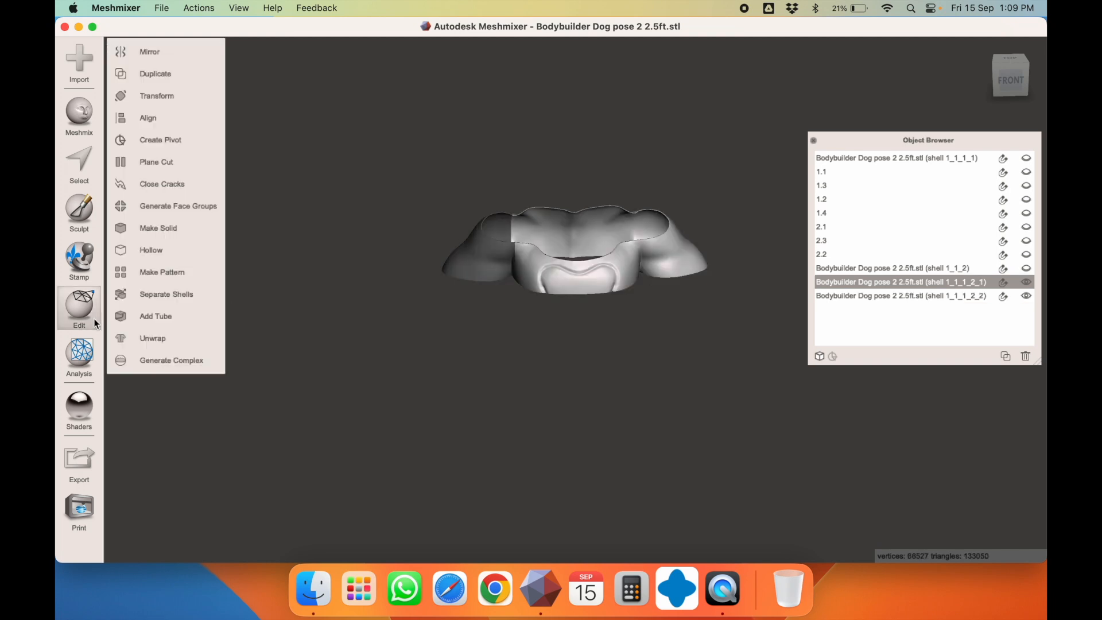
left_click(487, 253)
mouse_move(92, 295)
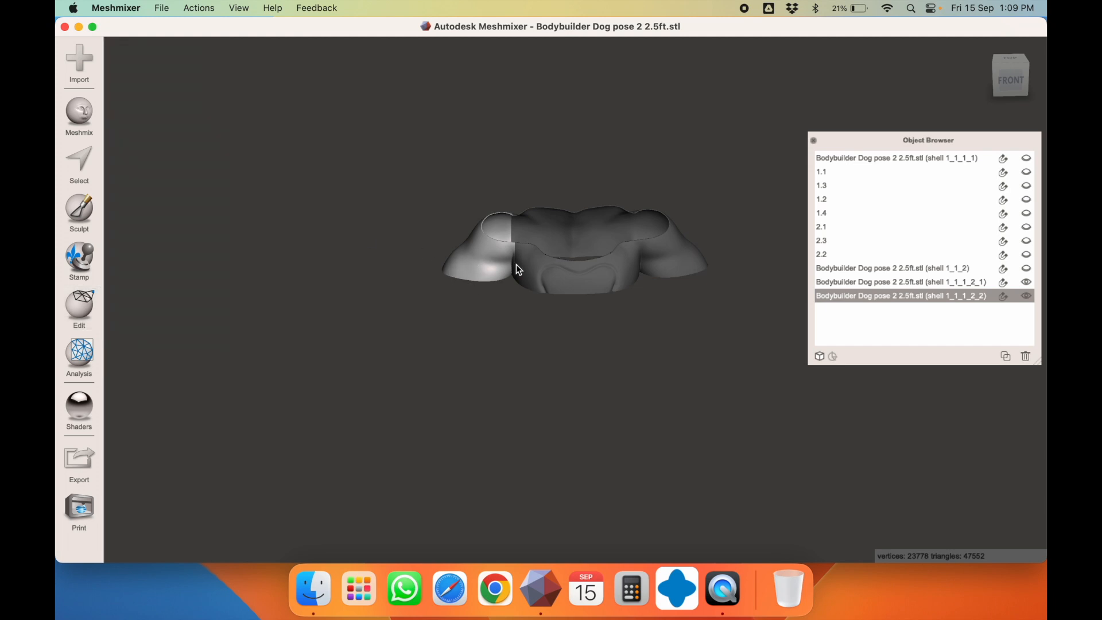
left_click(624, 265)
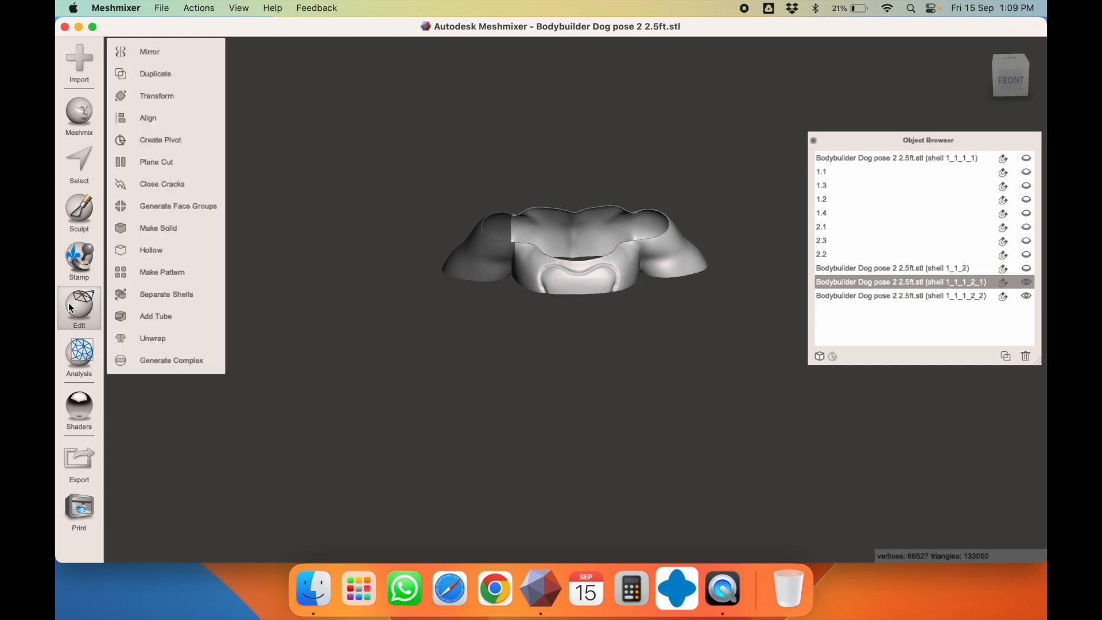
Position a vertical Plane Cut at the right shoulder of the centre piece
left_click(181, 166)
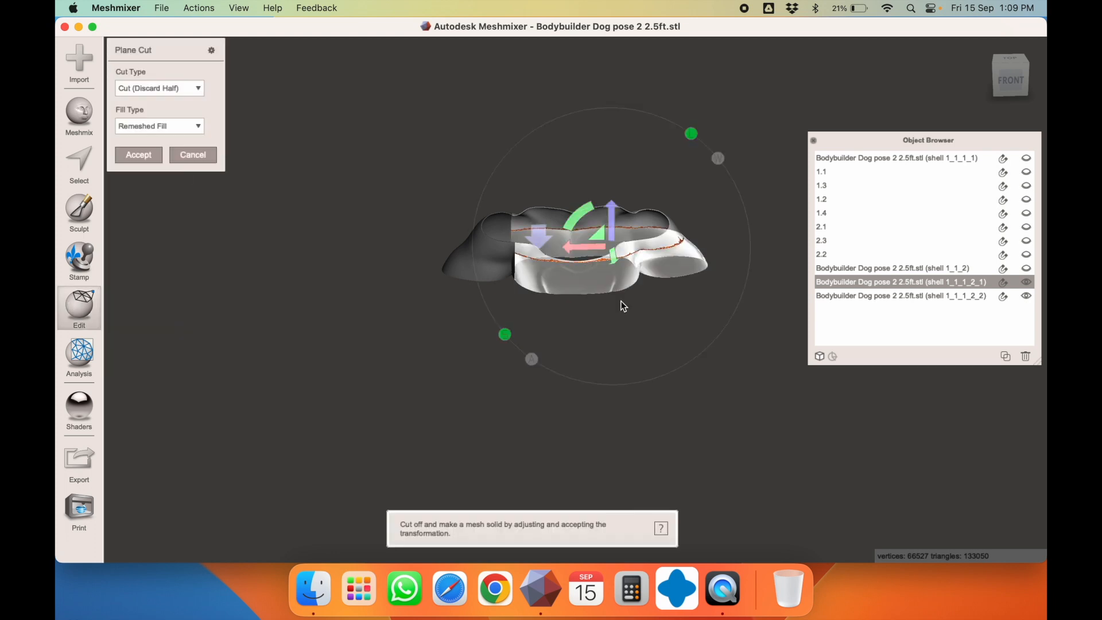
left_click_drag(582, 207, 692, 171)
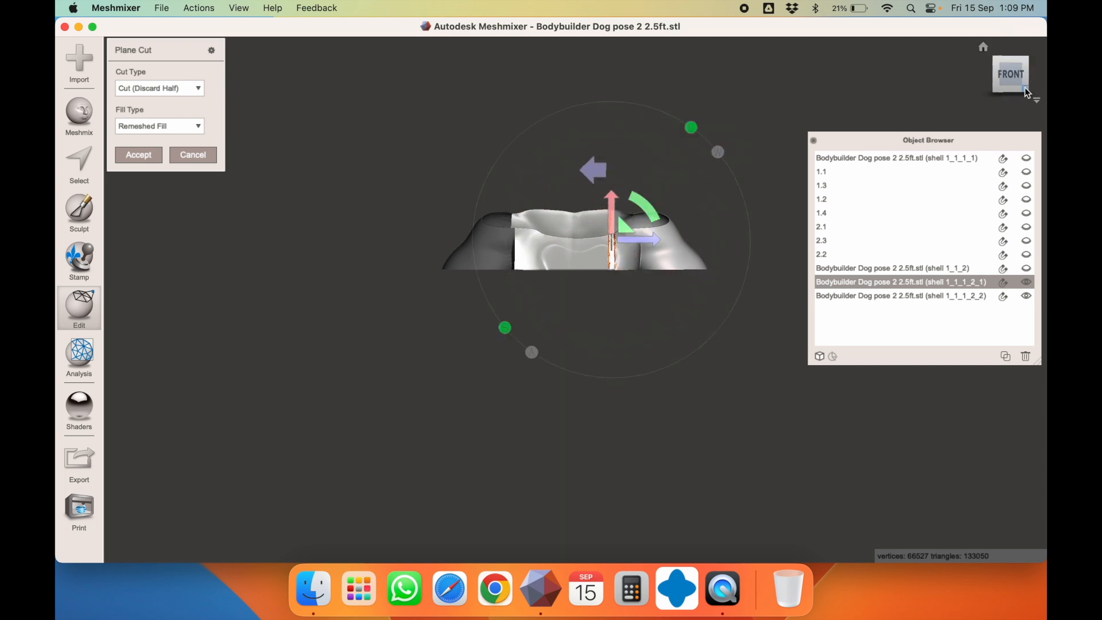
left_click(1014, 57)
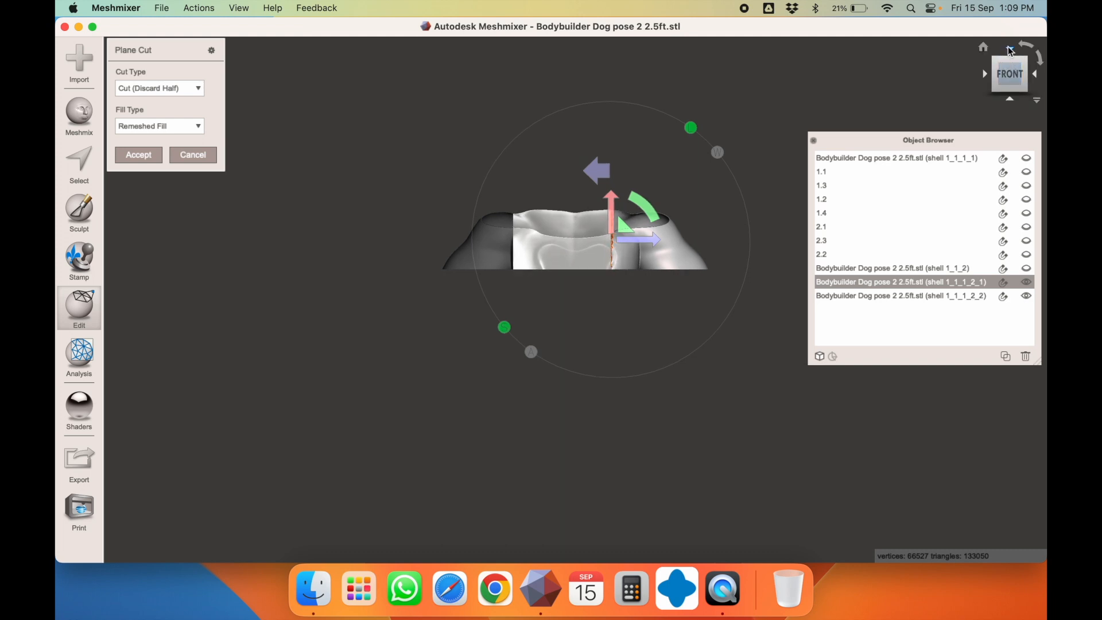
left_click(1008, 47)
left_click_drag(642, 308, 664, 318)
Apply it as Slice (Keep Both), separate shells, and select the left and right shoulder lobes
left_click(187, 91)
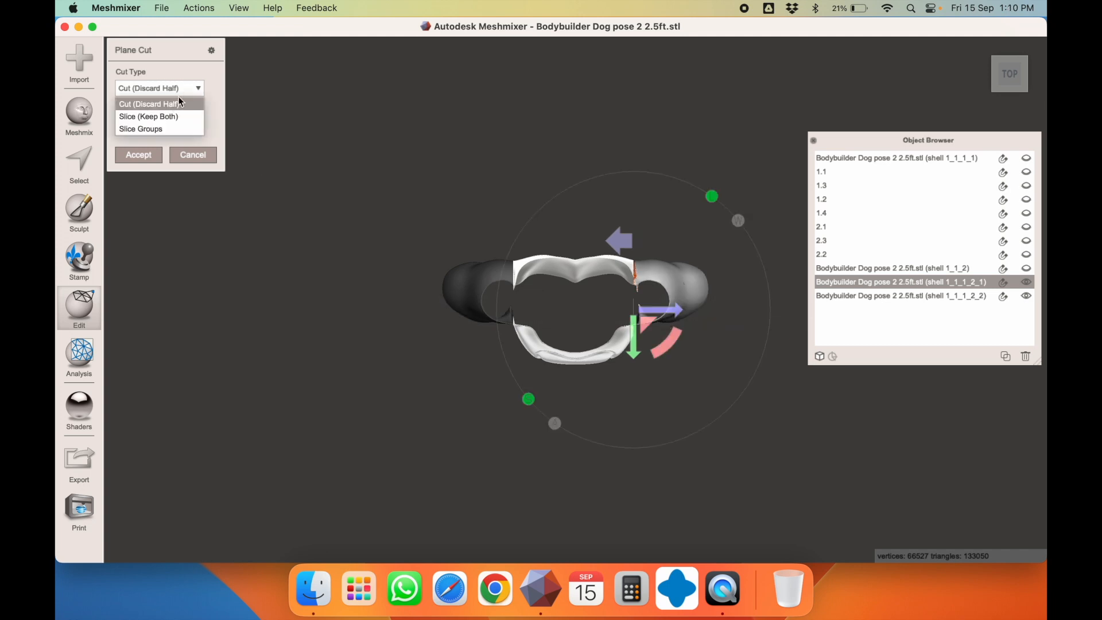
left_click(165, 112)
left_click(143, 155)
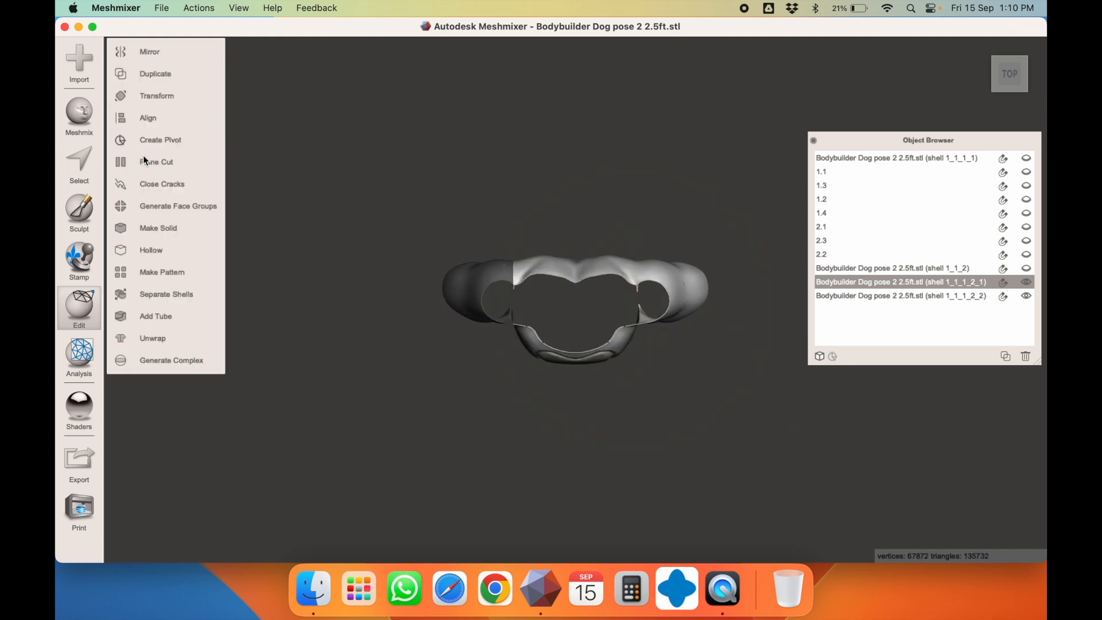
left_click(173, 299)
right_click_drag(672, 308, 676, 175)
left_click(596, 236)
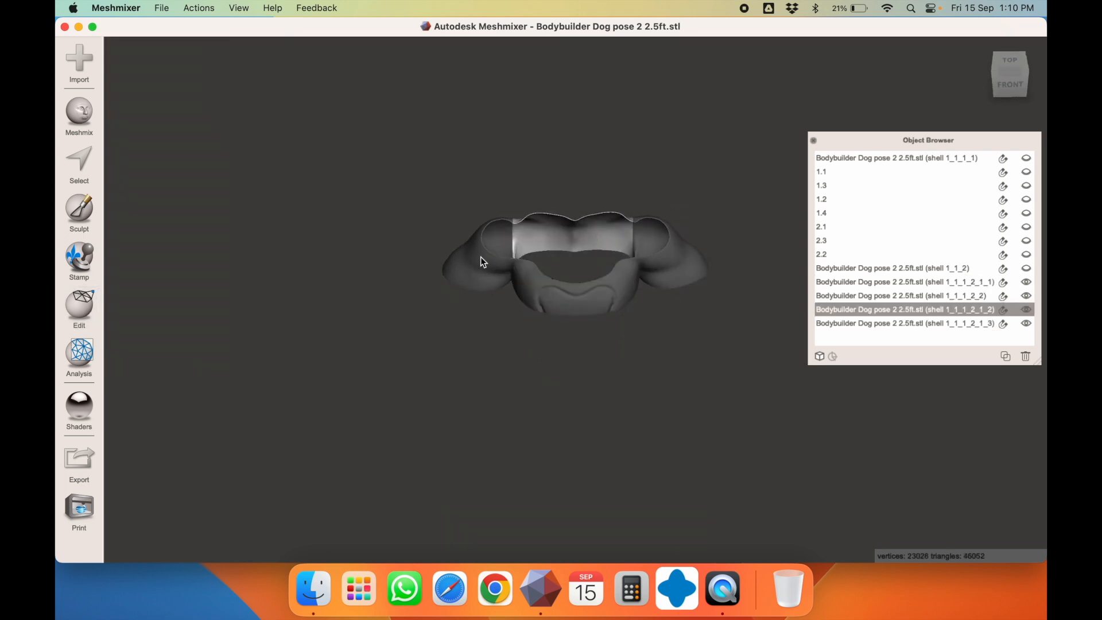
left_click(480, 257)
left_click(666, 259)
key("t")
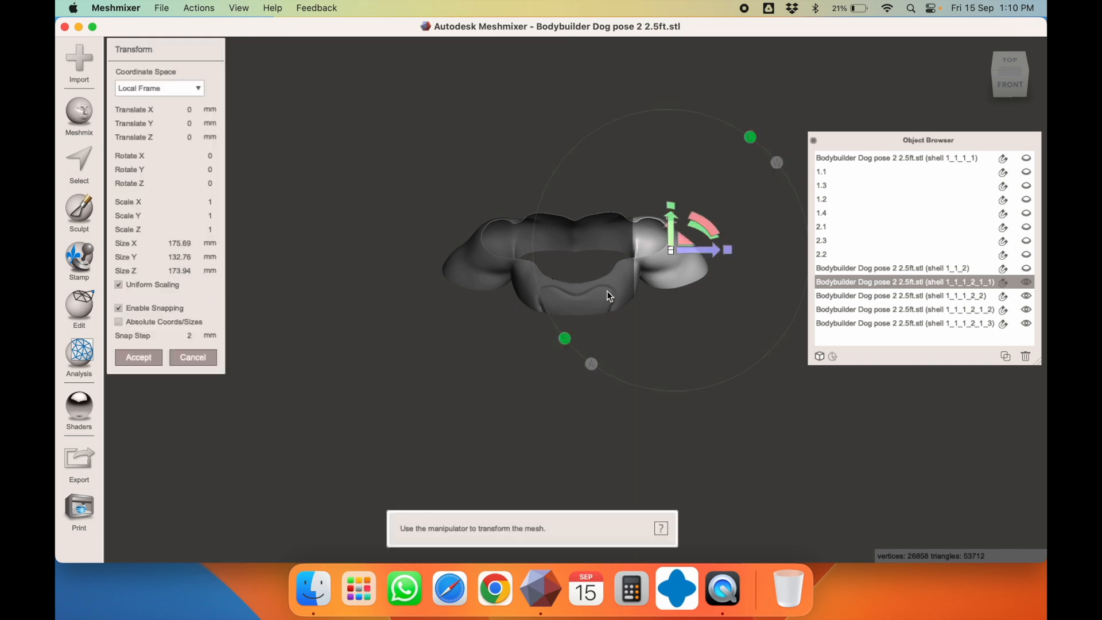
Rename shell 1_1_1_2_1_1 to 3.1 and shell 1_1_1_2_2 to 3.2, then hide 3.1
double_click(850, 282)
type("3")
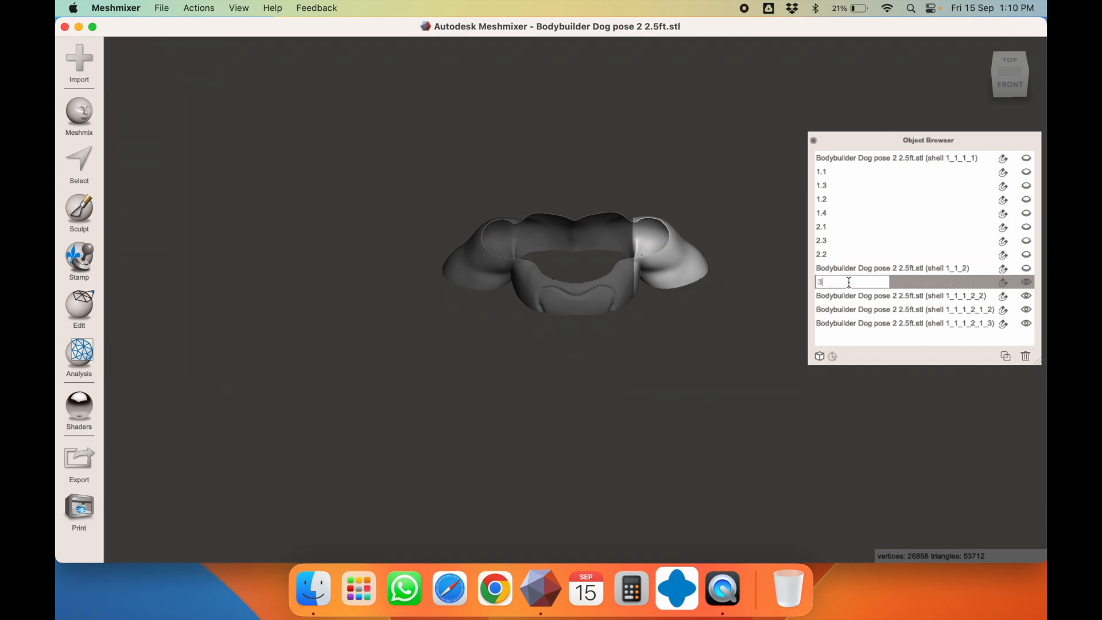
type(".1")
key("Return")
left_click(490, 284)
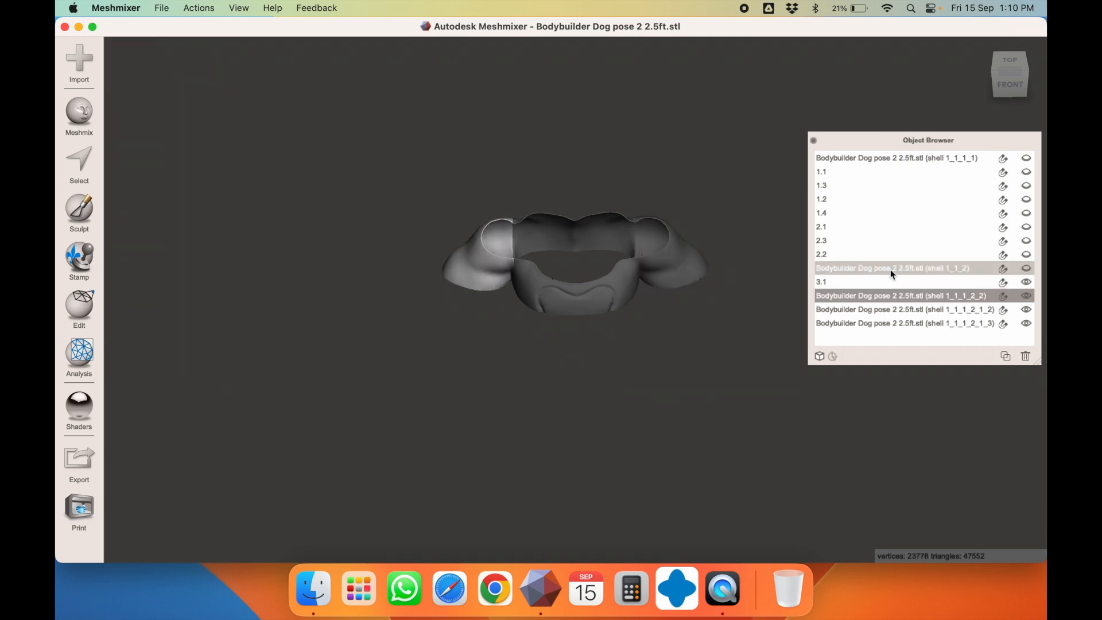
double_click(837, 294)
double_click(838, 296)
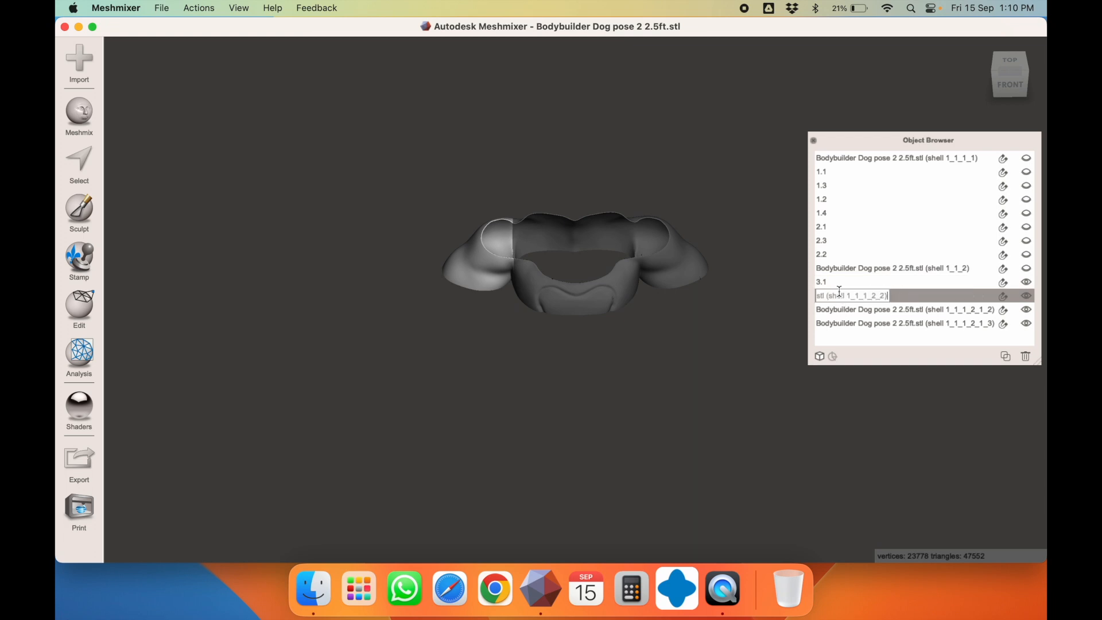
key("super+a")
type("3")
key("Return")
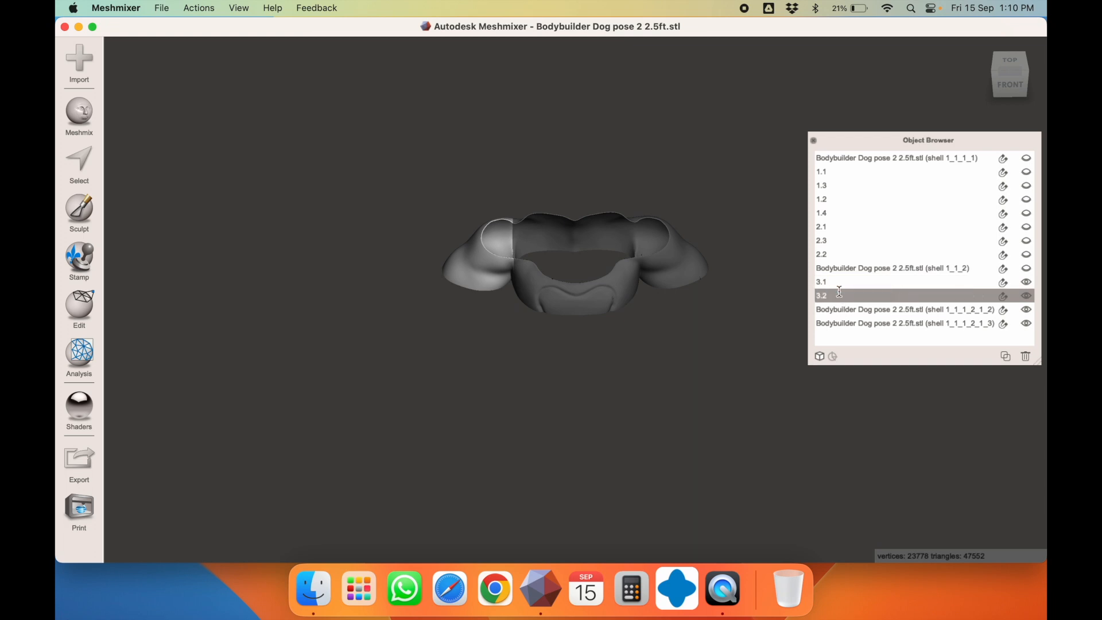
left_click(1026, 281)
Hide part 3.2 and combine the two remaining shells into one mesh
left_click(1025, 295)
left_click(602, 299)
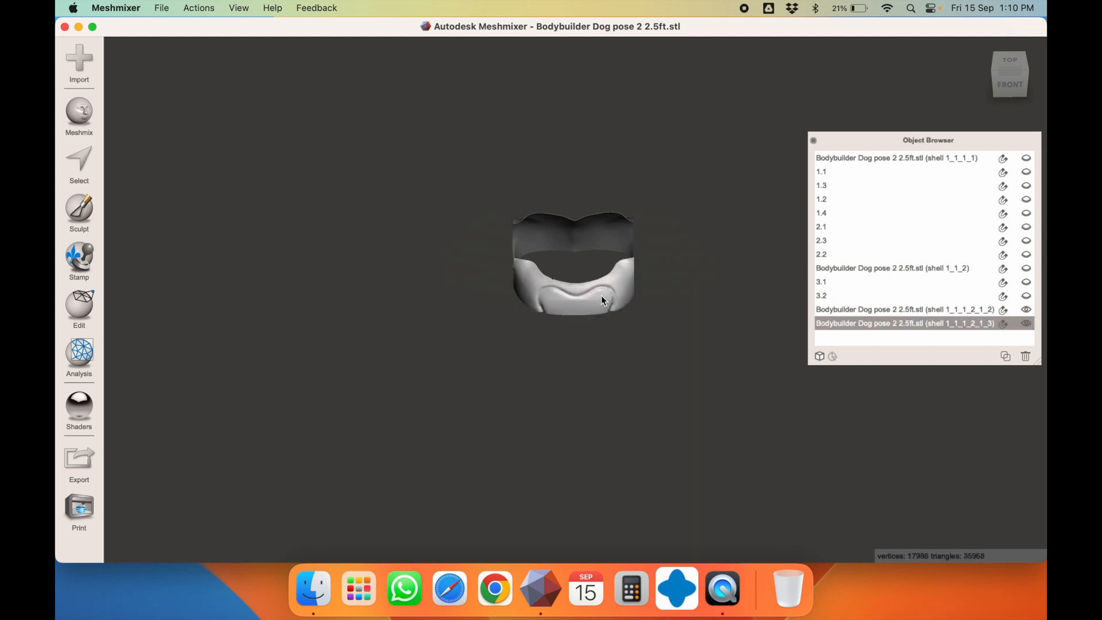
right_click_drag(600, 295, 533, 240)
key("t")
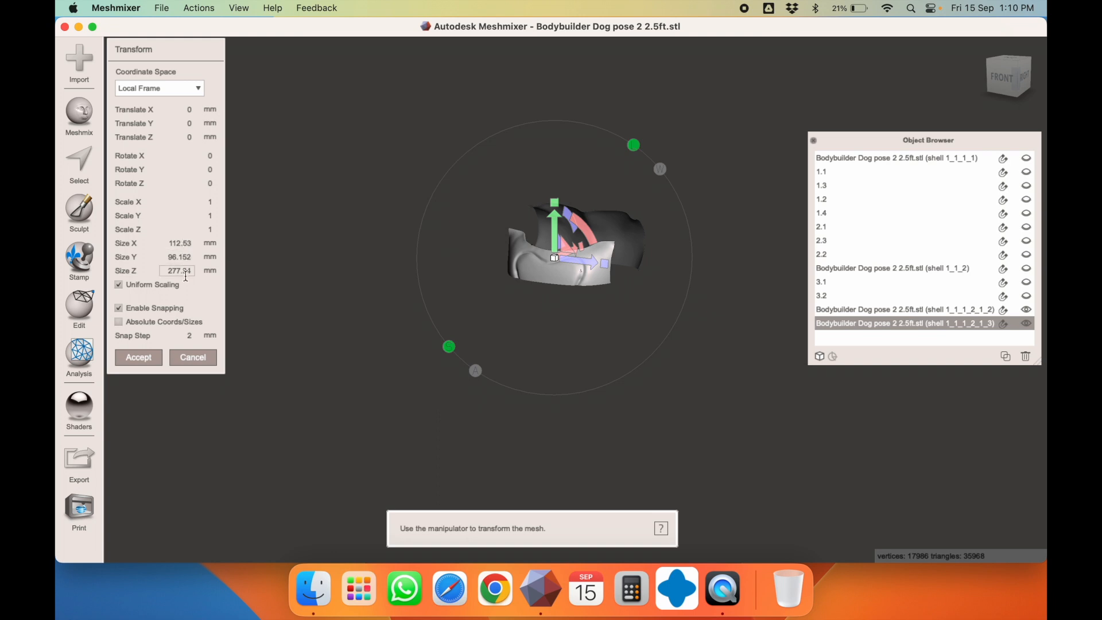
key("Escape")
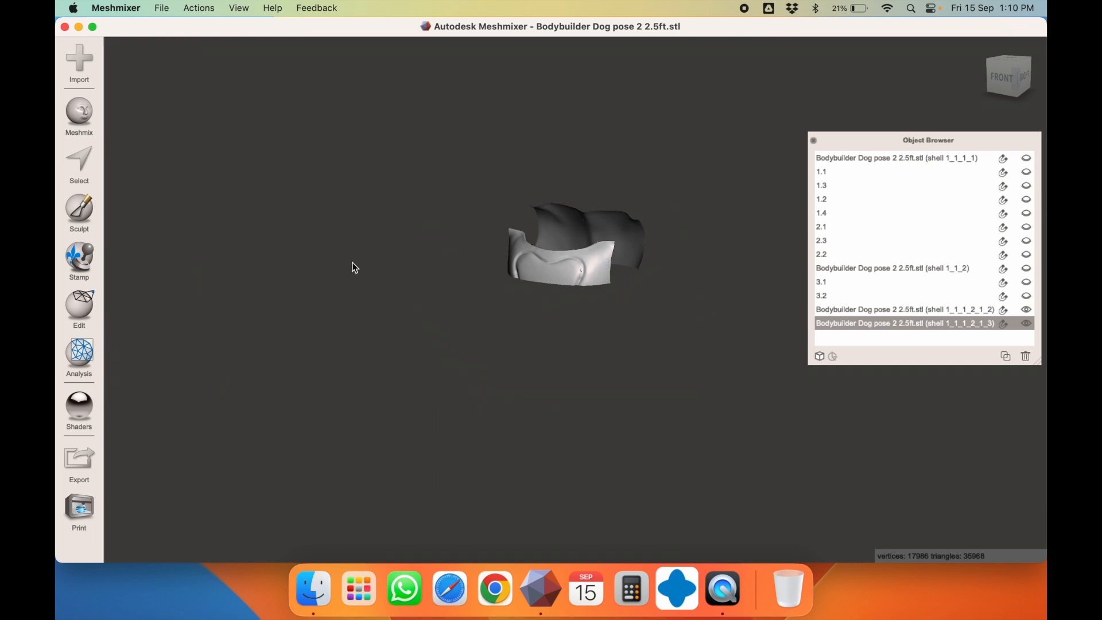
right_click_drag(538, 280, 566, 274)
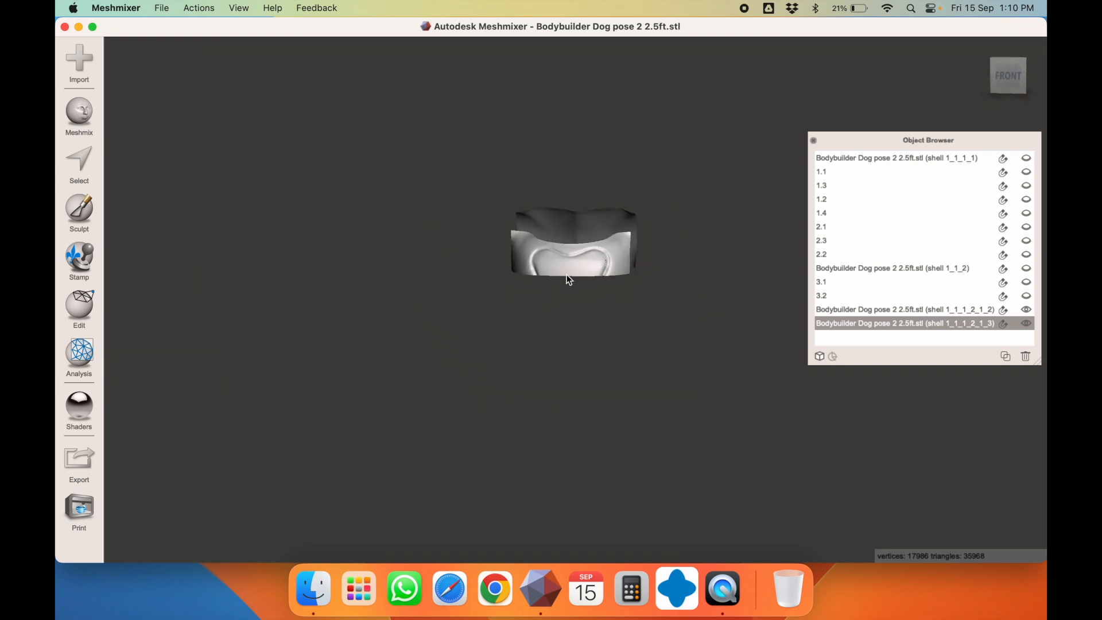
left_click(564, 222, "shift")
left_click(185, 146)
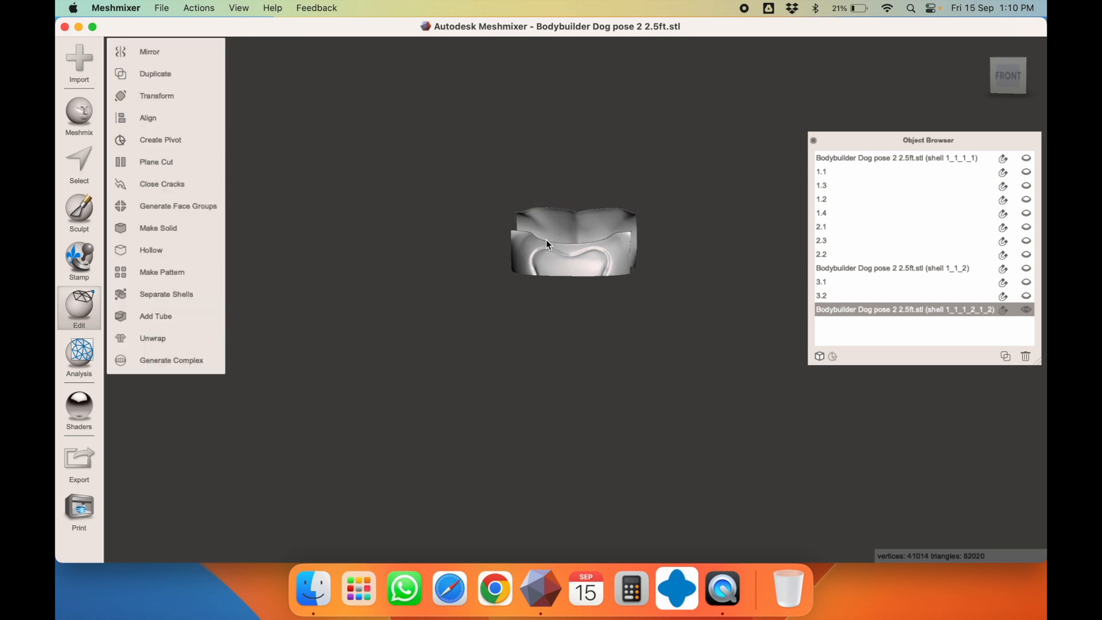
Cut the merged piece with a plane rotated about 90°, keeping both halves, then separate shells
left_click(172, 161)
left_click_drag(545, 210, 656, 160)
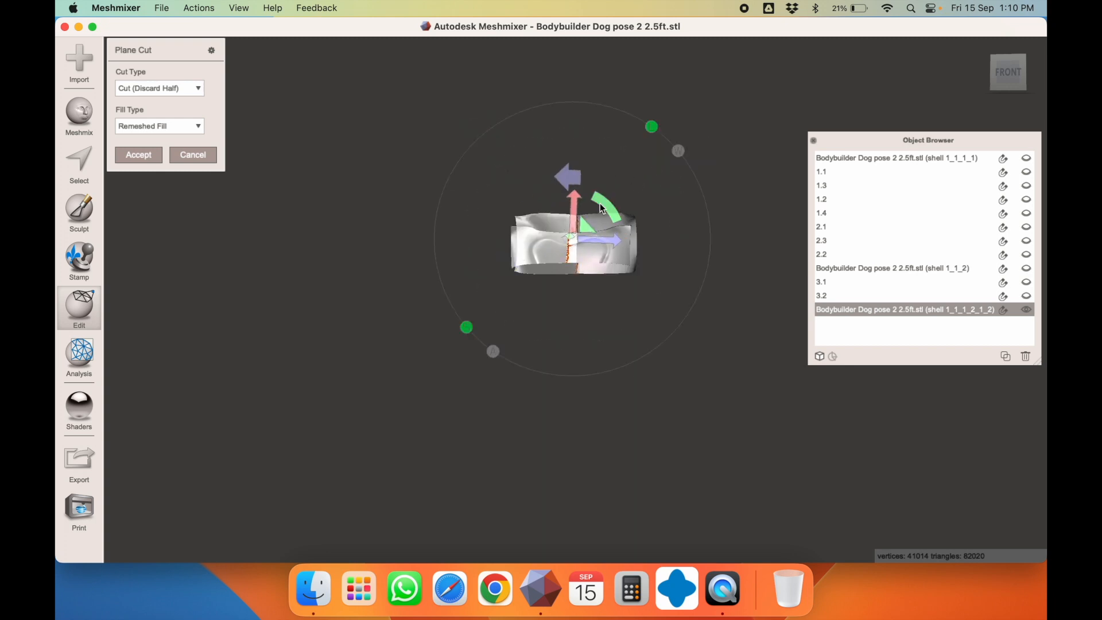
left_click_drag(603, 208, 649, 171)
left_click(167, 89)
left_click(165, 114)
left_click(138, 155)
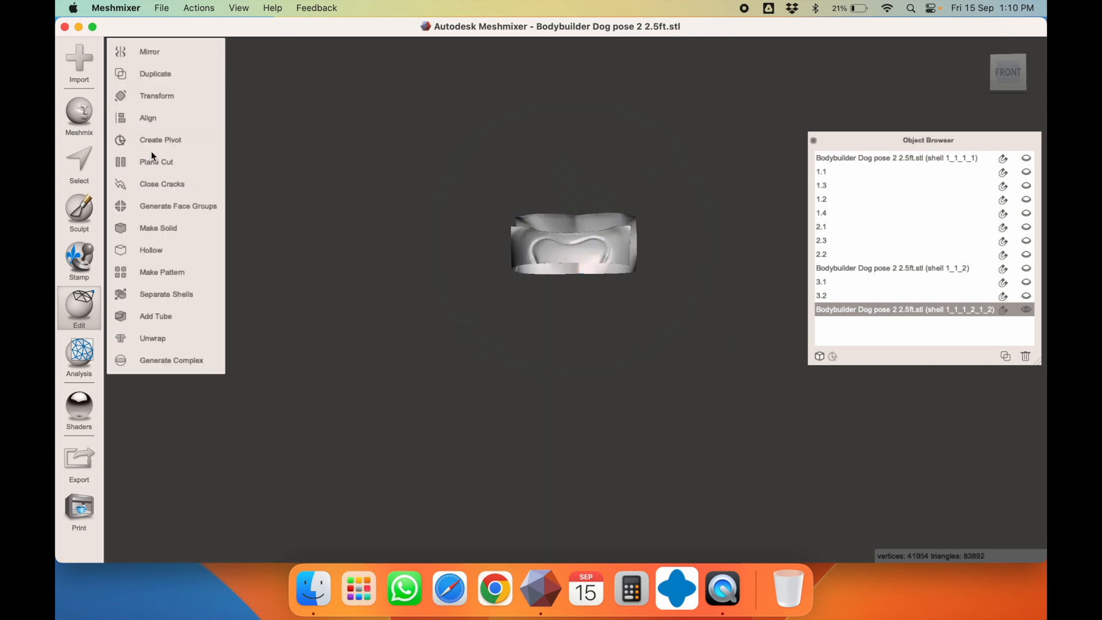
left_click(201, 291)
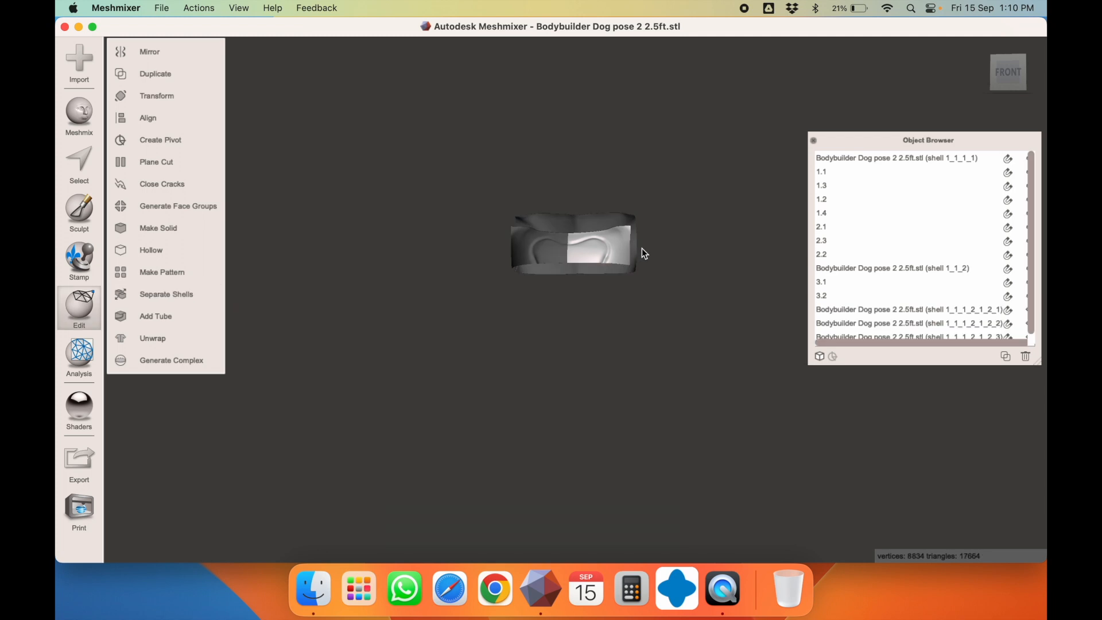
Check the size of each newly split piece with the Transform tool
right_click_drag(641, 248, 636, 288)
key("t")
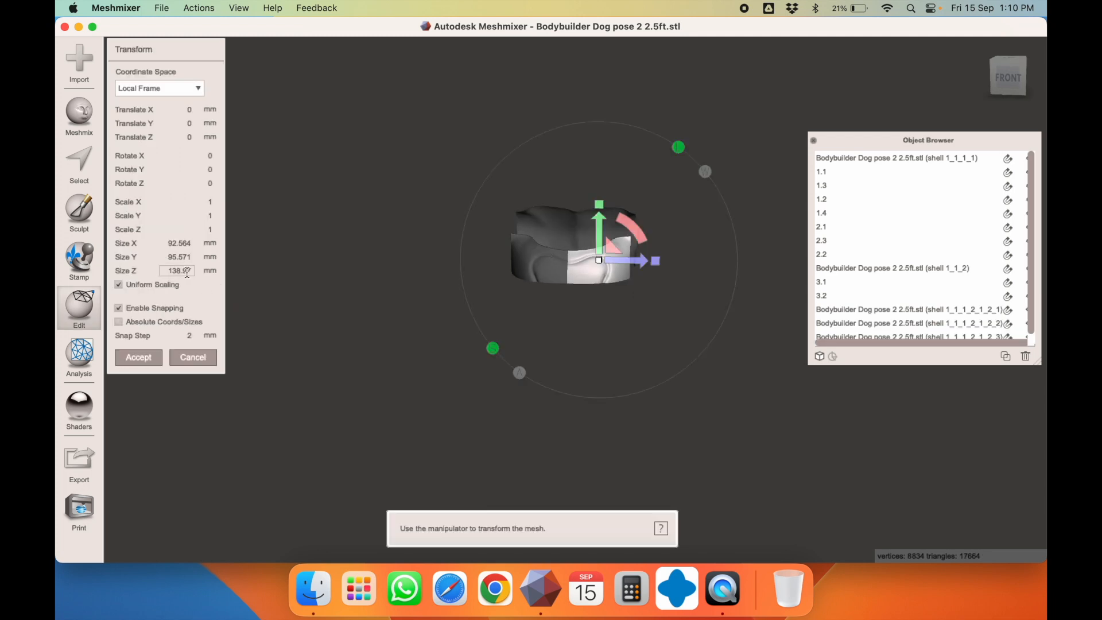
key("Escape")
left_click(552, 269)
key("t")
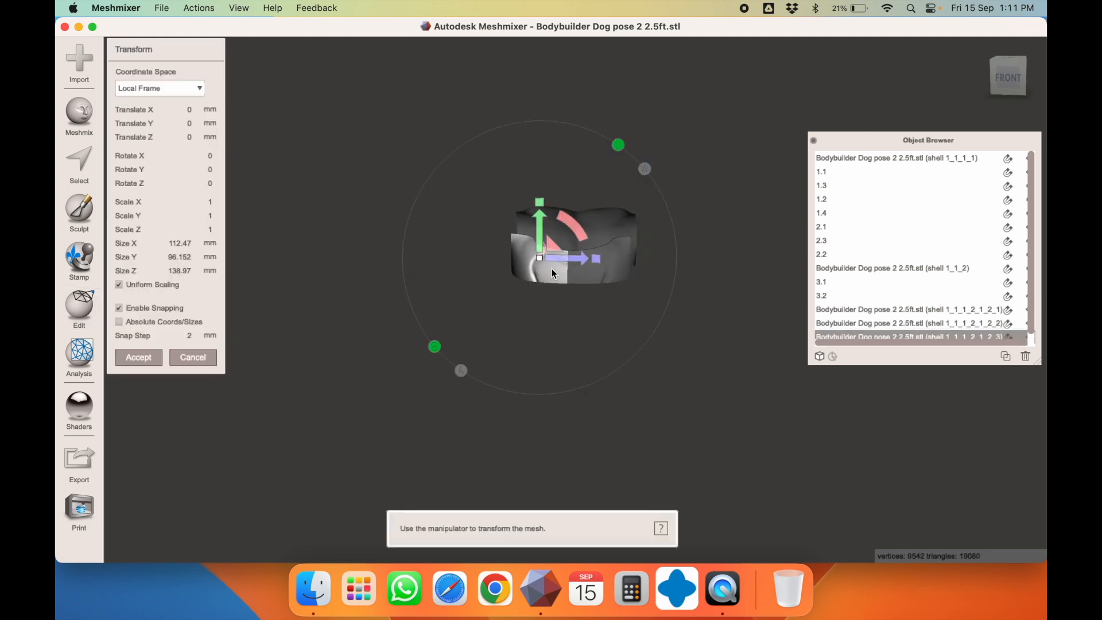
key("Escape")
left_click(606, 213)
key("t")
key("Escape")
left_click(565, 225)
key("t")
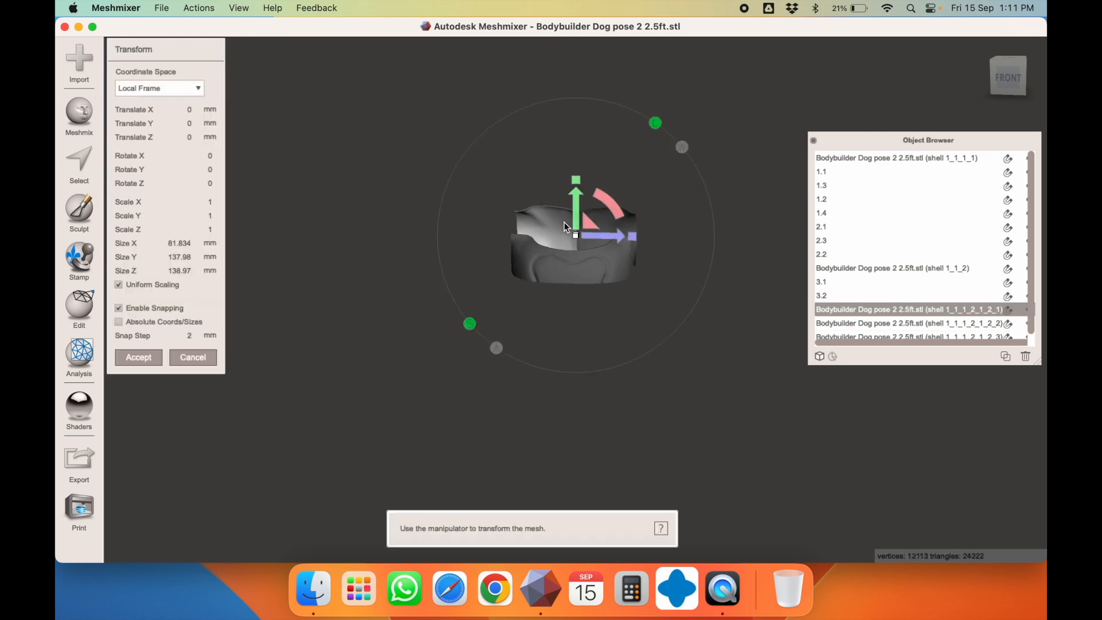
key("Escape")
mouse_move(597, 289)
right_mouse_down()
mouse_move(447, 268)
mouse_move(583, 254)
mouse_move(602, 281)
right_mouse_up()
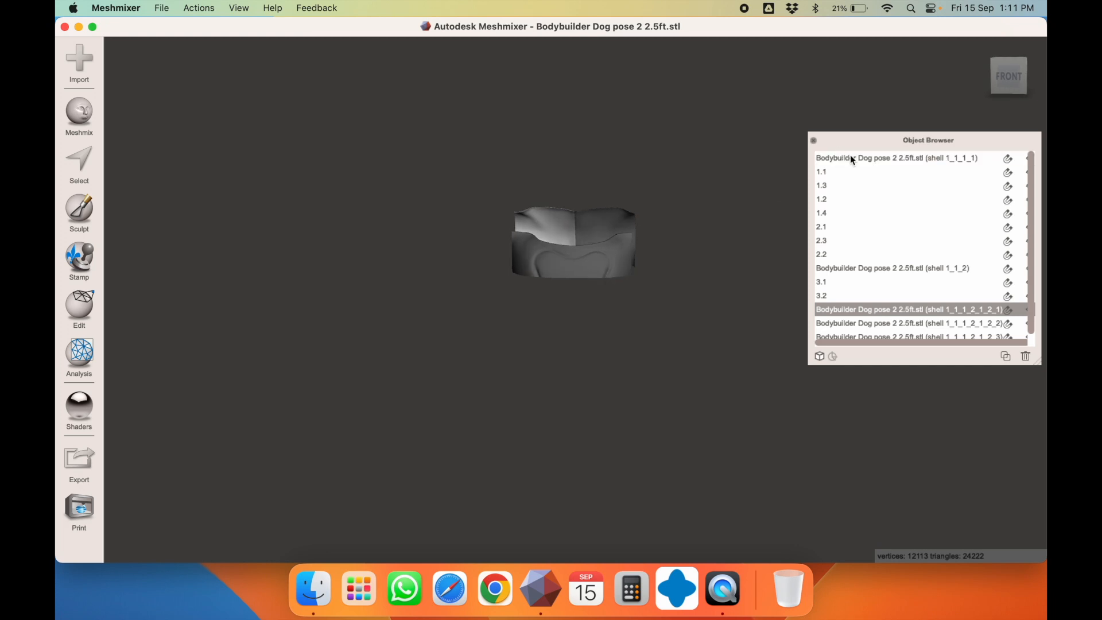
Enlarge the object list and rename the first two new shells 3.3 and 3.4
left_click_drag(1035, 360, 1020, 445)
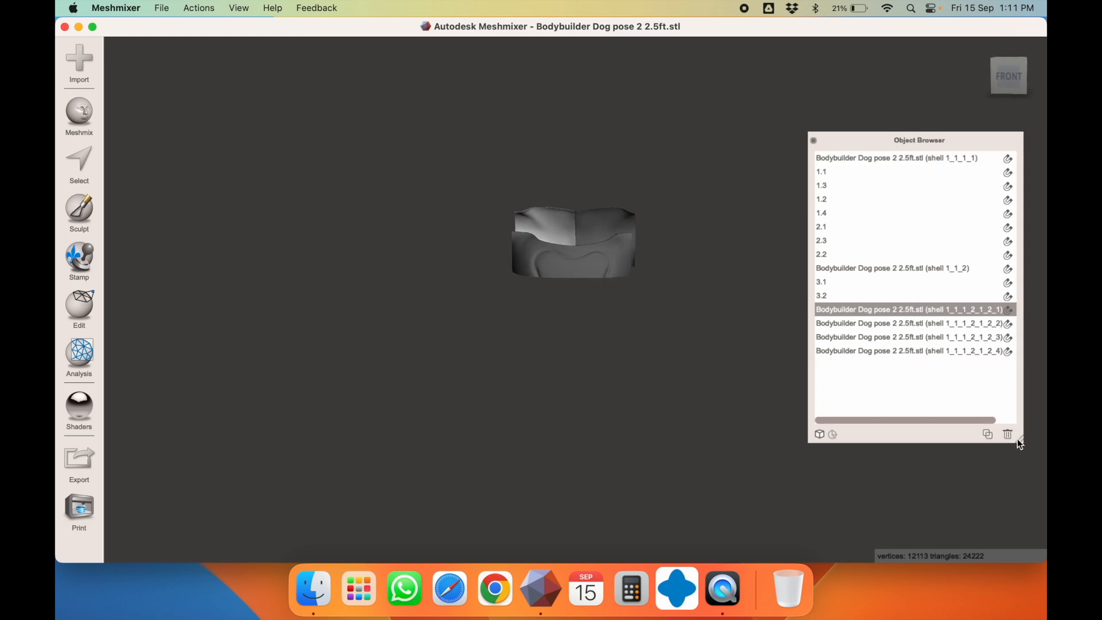
left_click(601, 254)
double_click(851, 350)
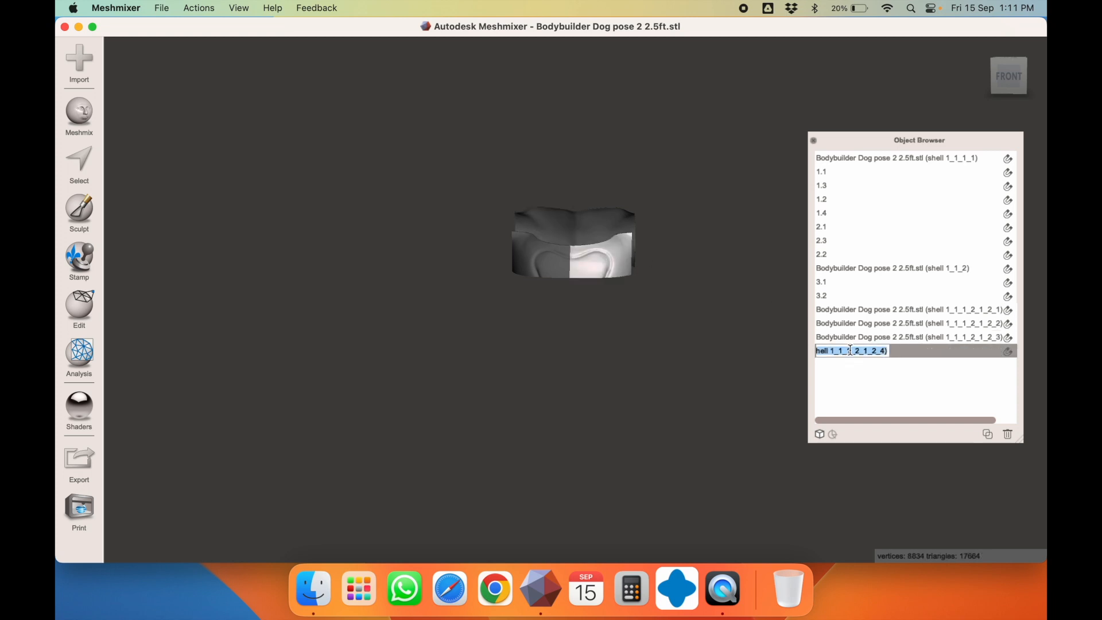
type("3.3")
key("Return")
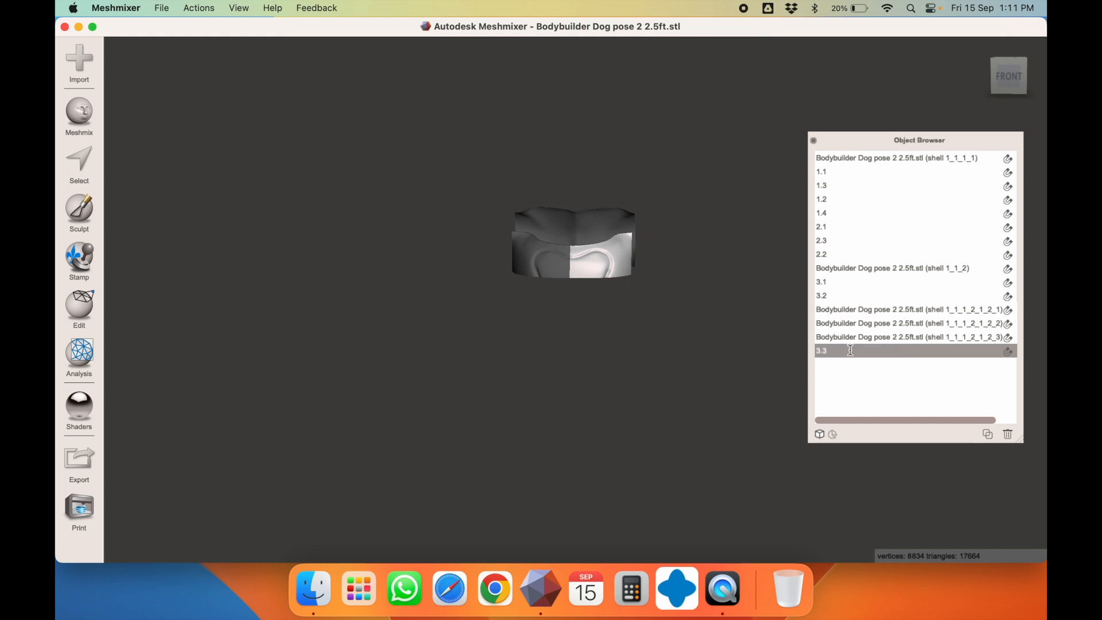
left_click(544, 253)
double_click(863, 335)
type("3.4")
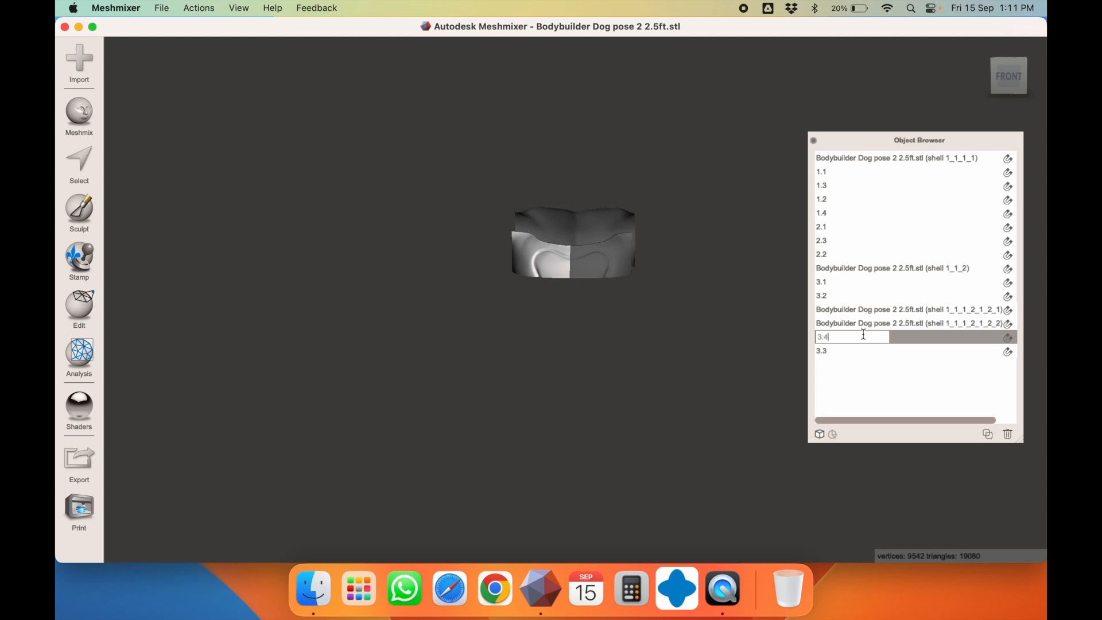
key("Return")
Rename the remaining two shells 3.5 and 3.6
left_click(849, 323)
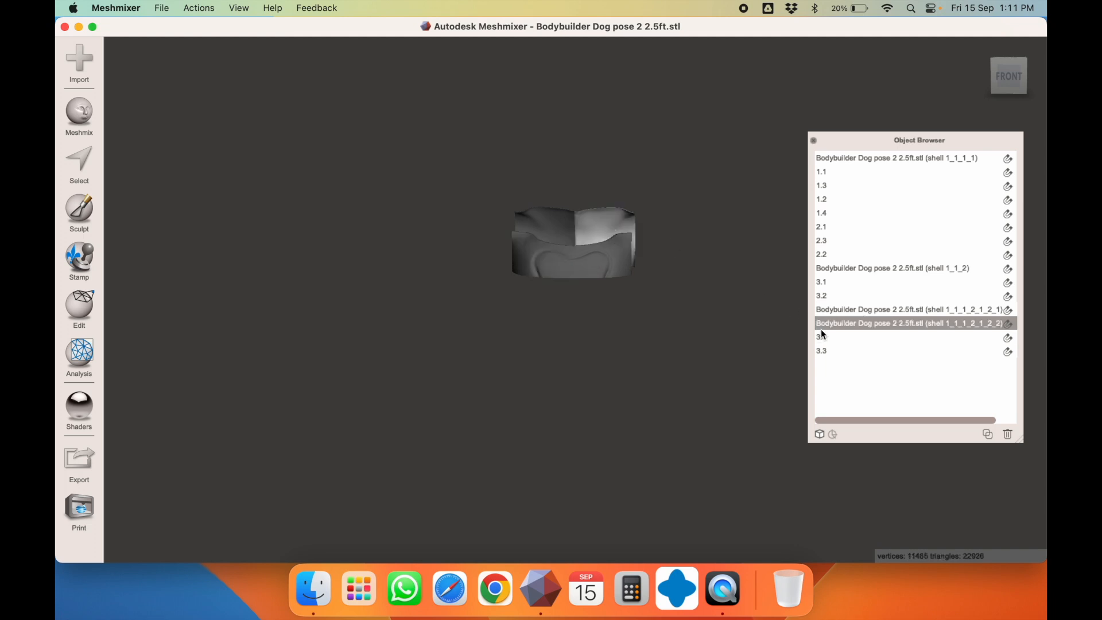
double_click(849, 322)
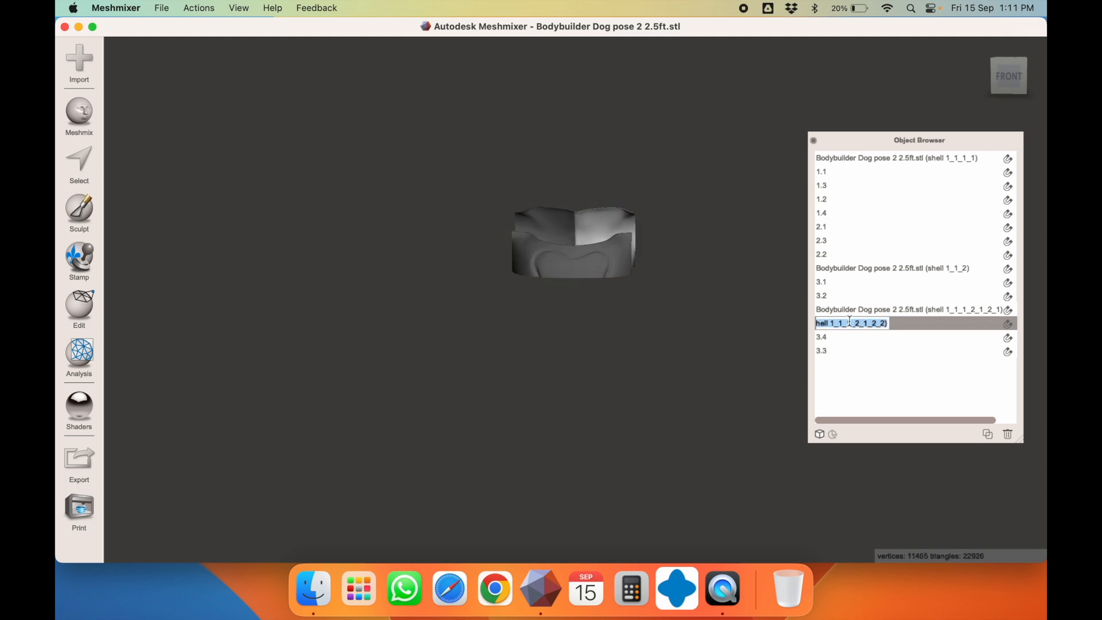
type("3.5")
key("Return")
left_click(550, 229)
double_click(835, 310)
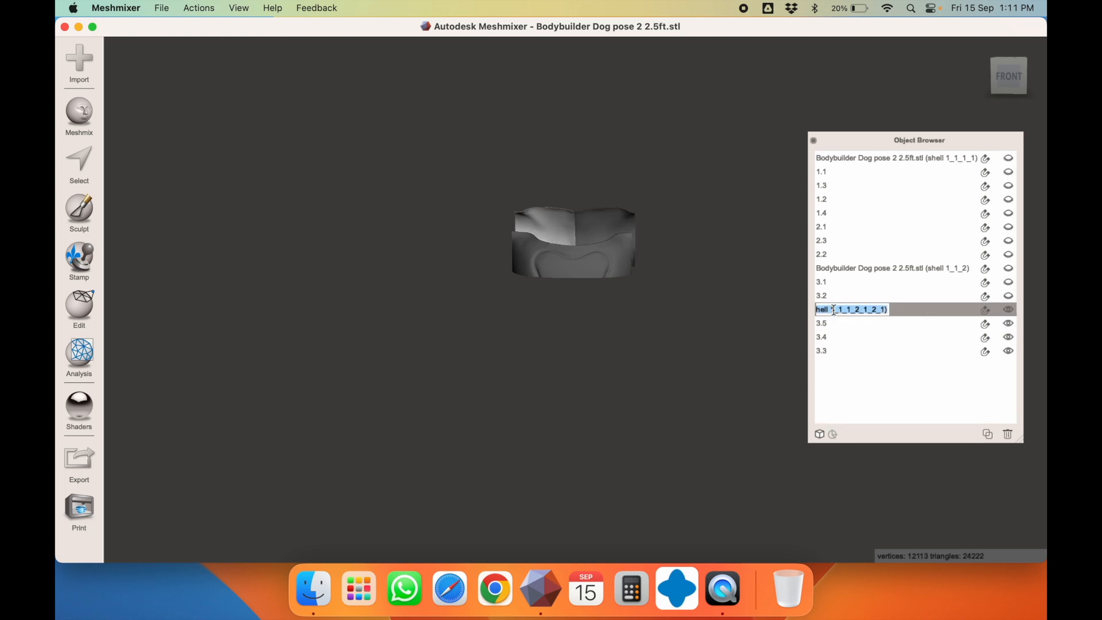
type("3.6")
key("Return")
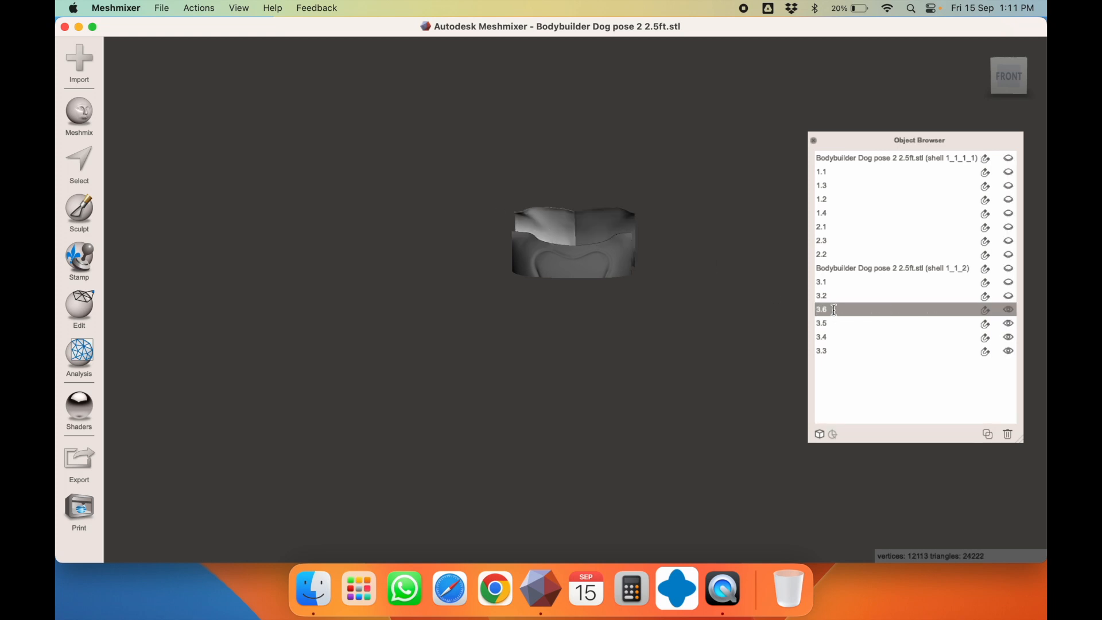
Hide parts 3.3, 3.4, 3.5 and 3.6
right_click_drag(651, 265, 517, 253)
right_click_drag(607, 270, 671, 290)
scroll(571, 263, "up", 3)
scroll(572, 263, "down", 10)
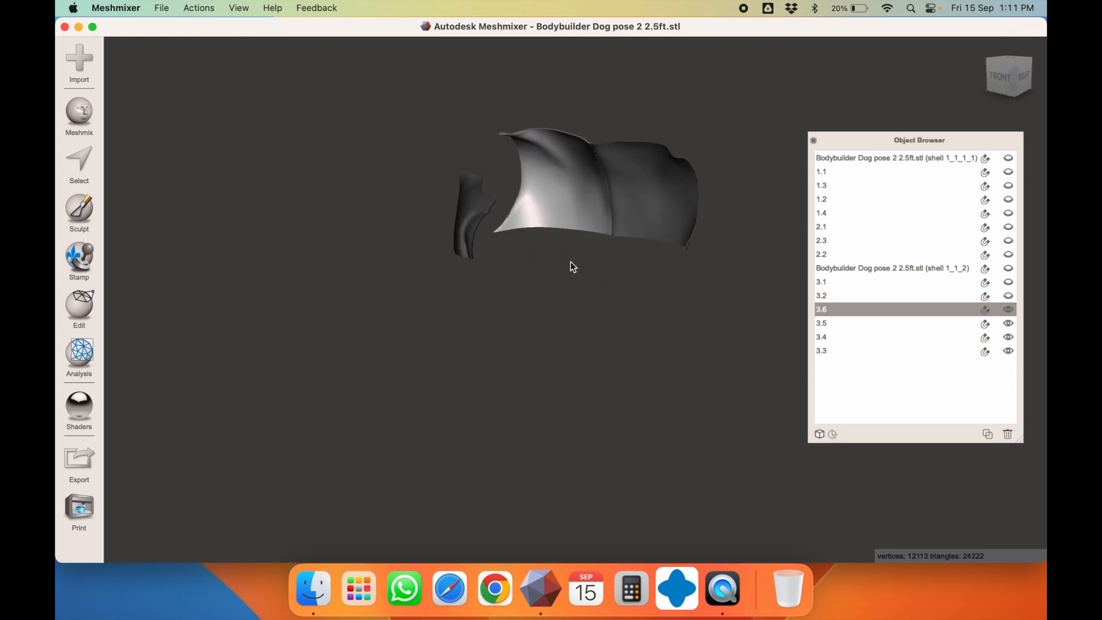
left_click(1008, 310)
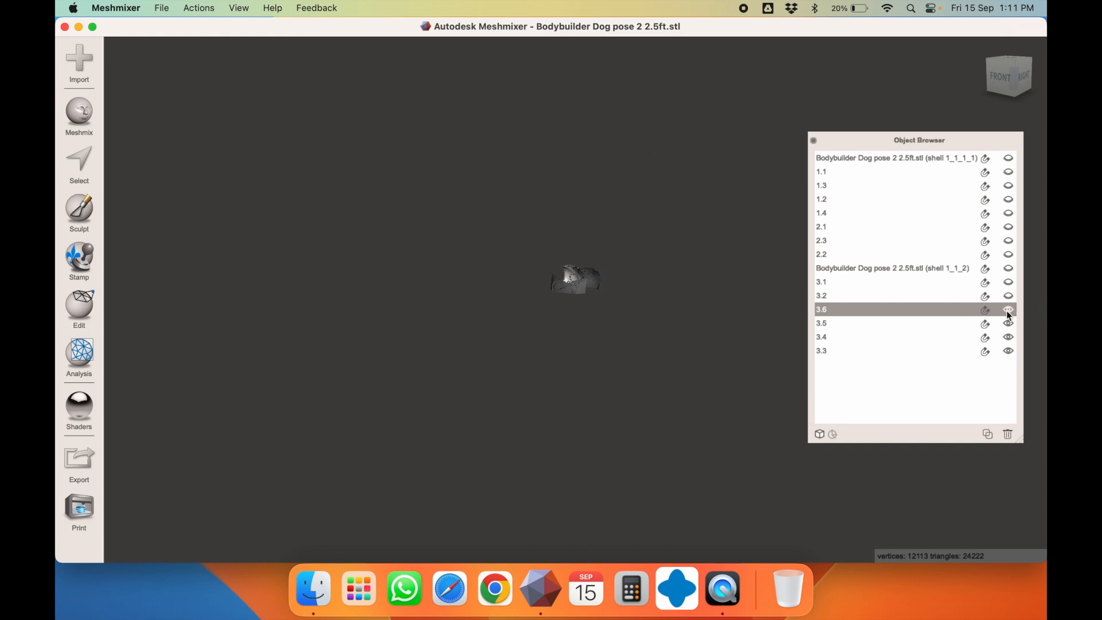
left_click(1008, 323)
left_click(1008, 338)
left_click(1009, 350)
Show the dog torso again, select it and recenter the view on it
left_click(909, 274)
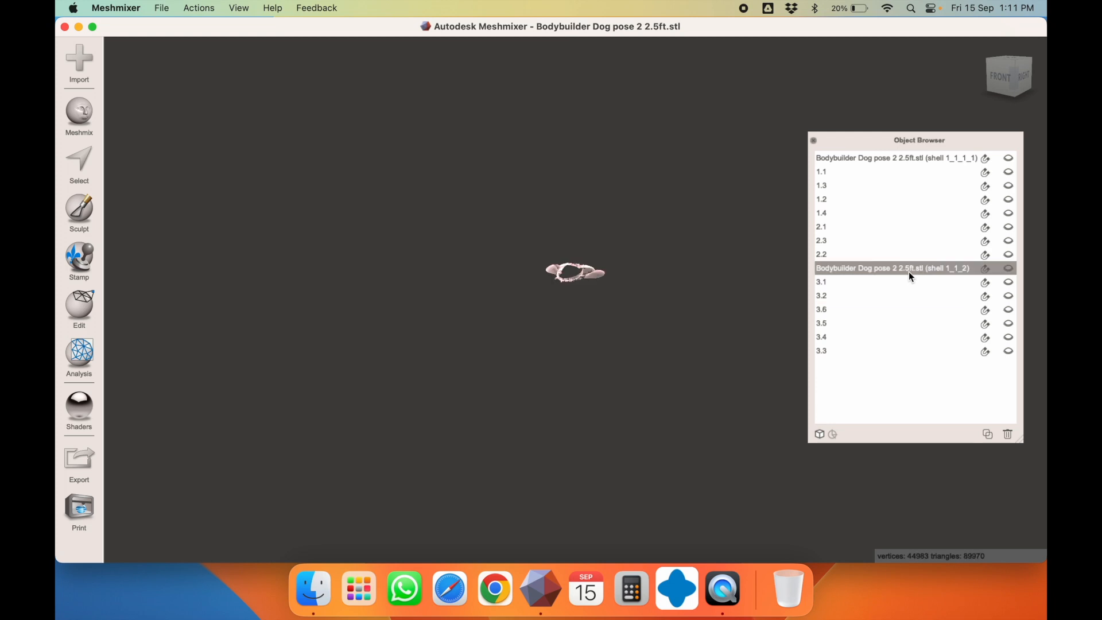
left_click(1008, 158)
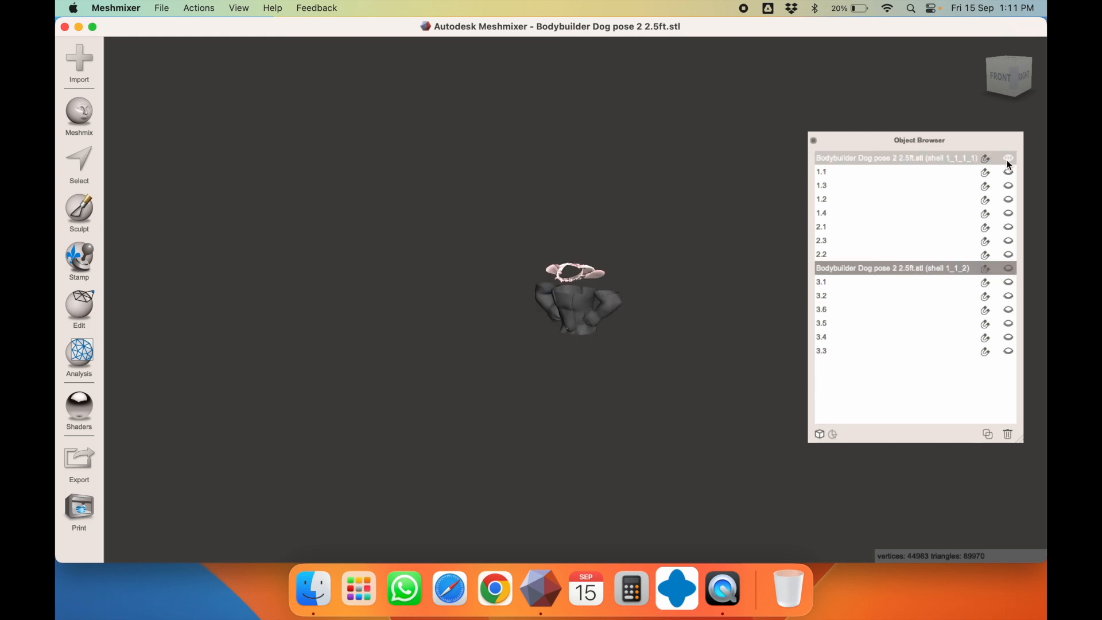
left_click(591, 313)
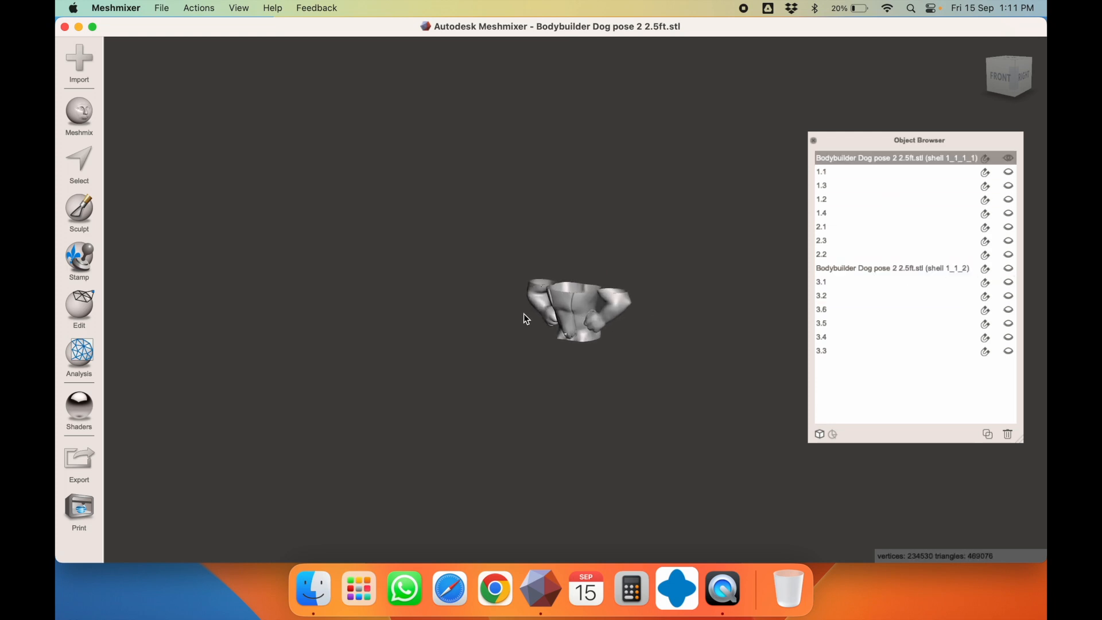
scroll(631, 443, "up", 2)
left_click(238, 8)
left_click(245, 7)
left_click(249, 11)
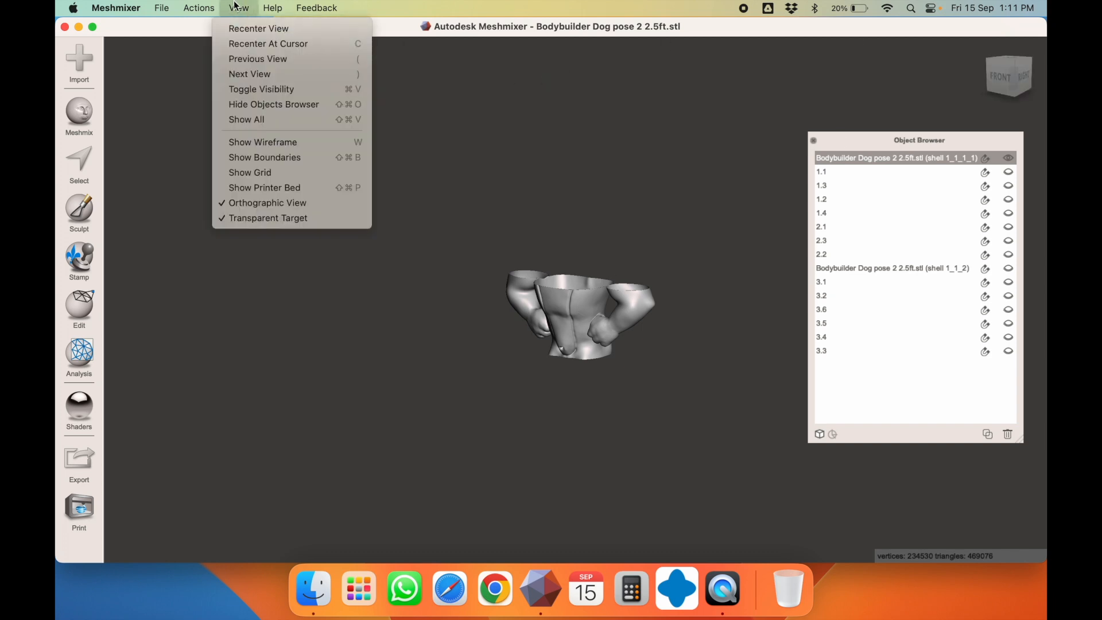
left_click(257, 29)
right_click_drag(543, 196, 610, 208)
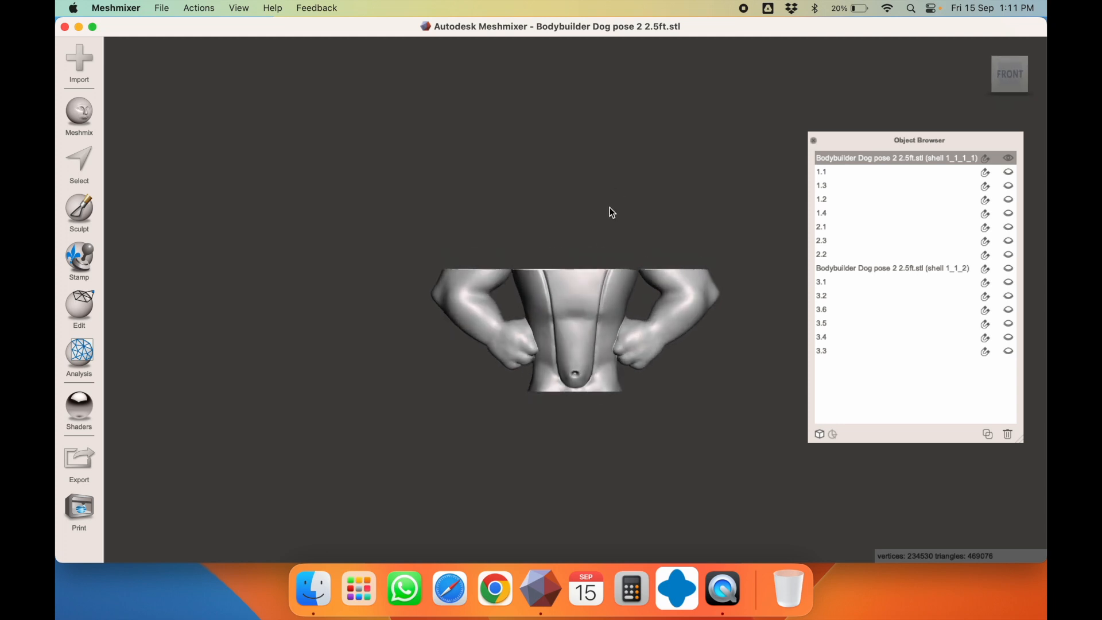
Plane-cut the torso with Slice (Keep Both), then separate it into shells
left_click(81, 310)
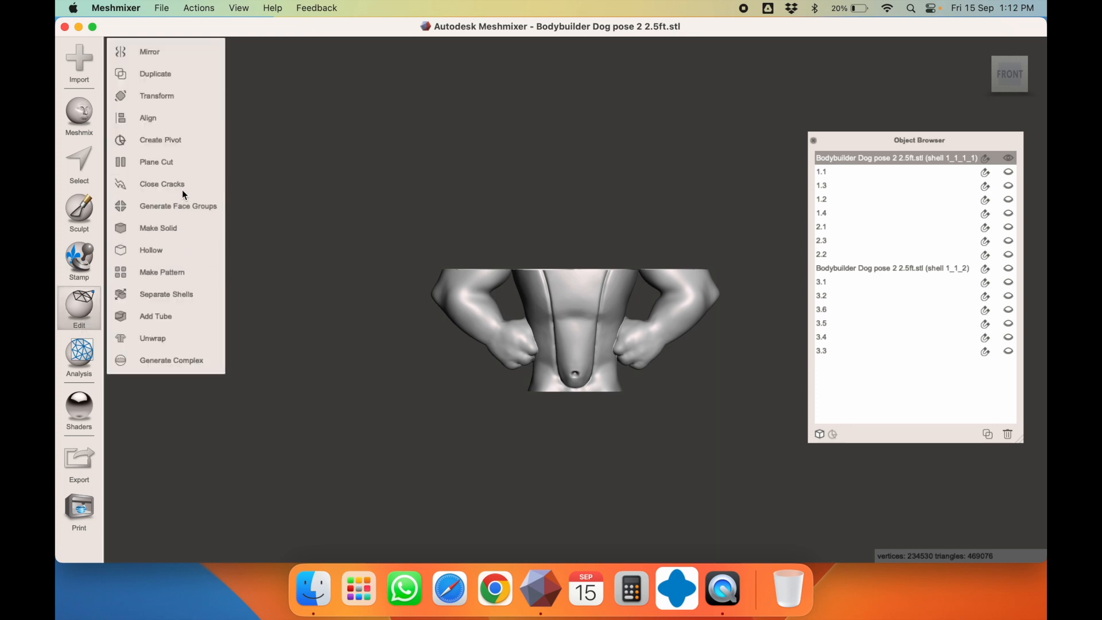
left_click(190, 163)
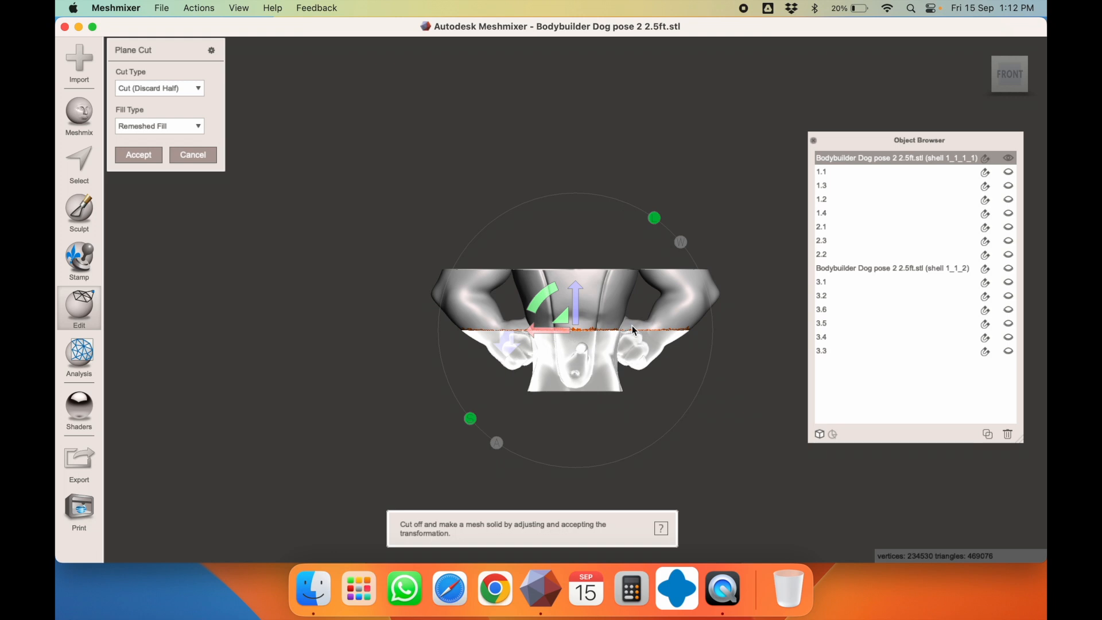
left_click(158, 94)
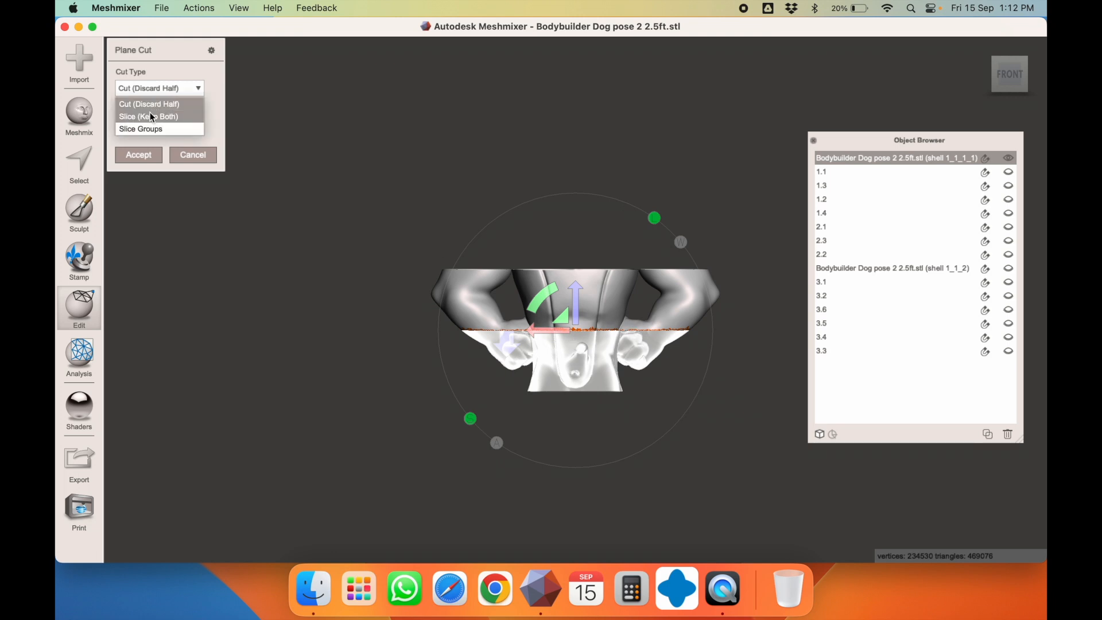
left_click(150, 112)
left_click(142, 155)
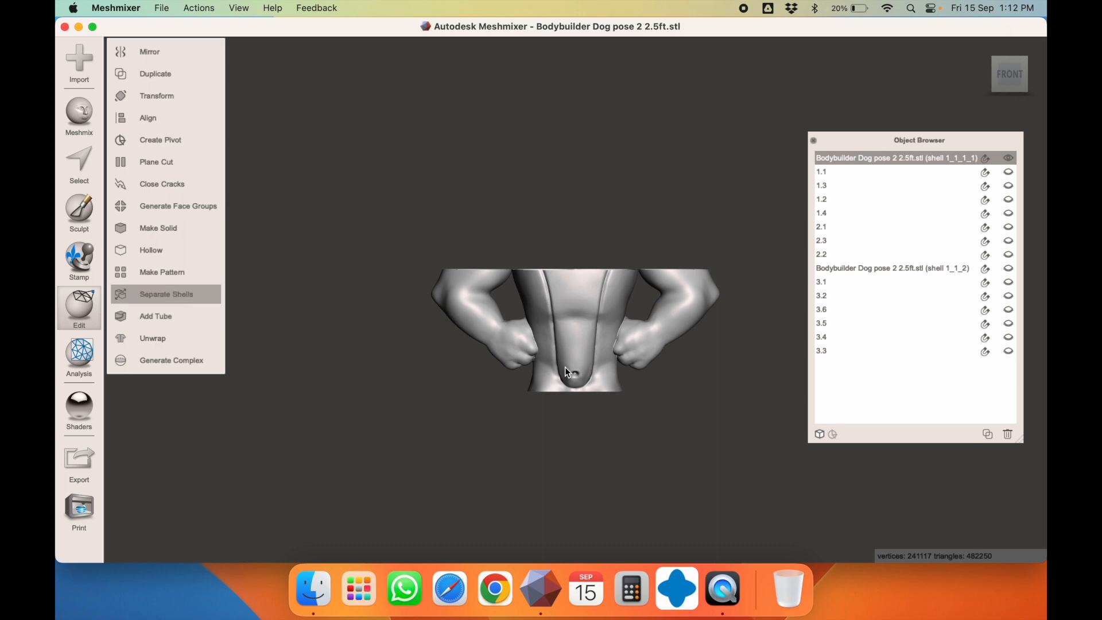
left_click(563, 309)
Check both shell sizes; the upper chest shell measures 668.43 × 249.39 × 140.99 mm
key("t")
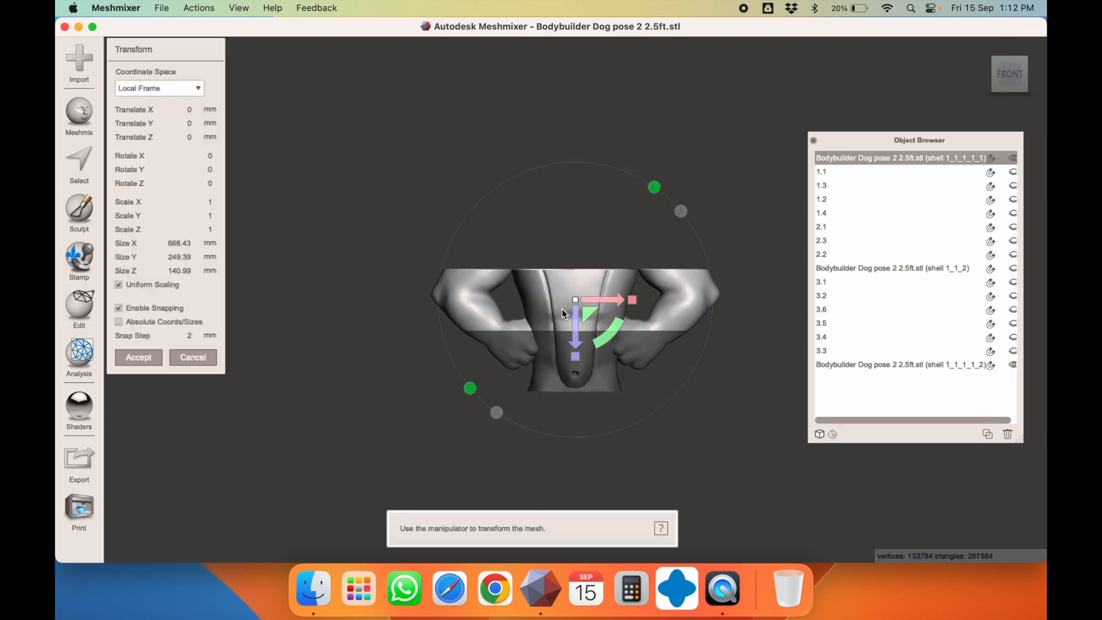
key("Escape")
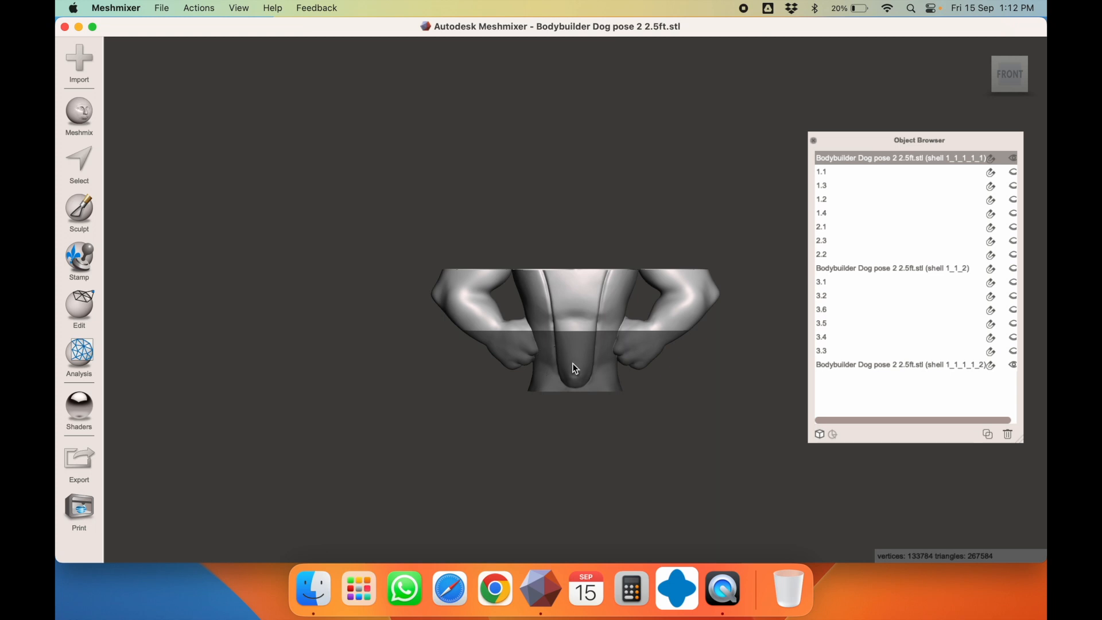
left_click(573, 363)
key("t")
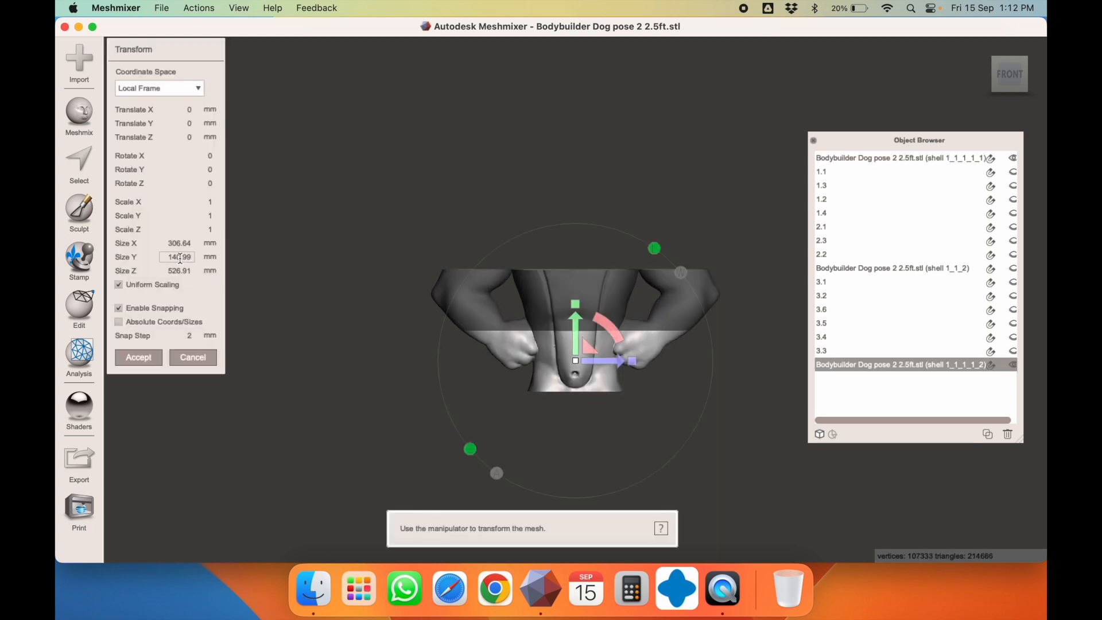
key("Escape")
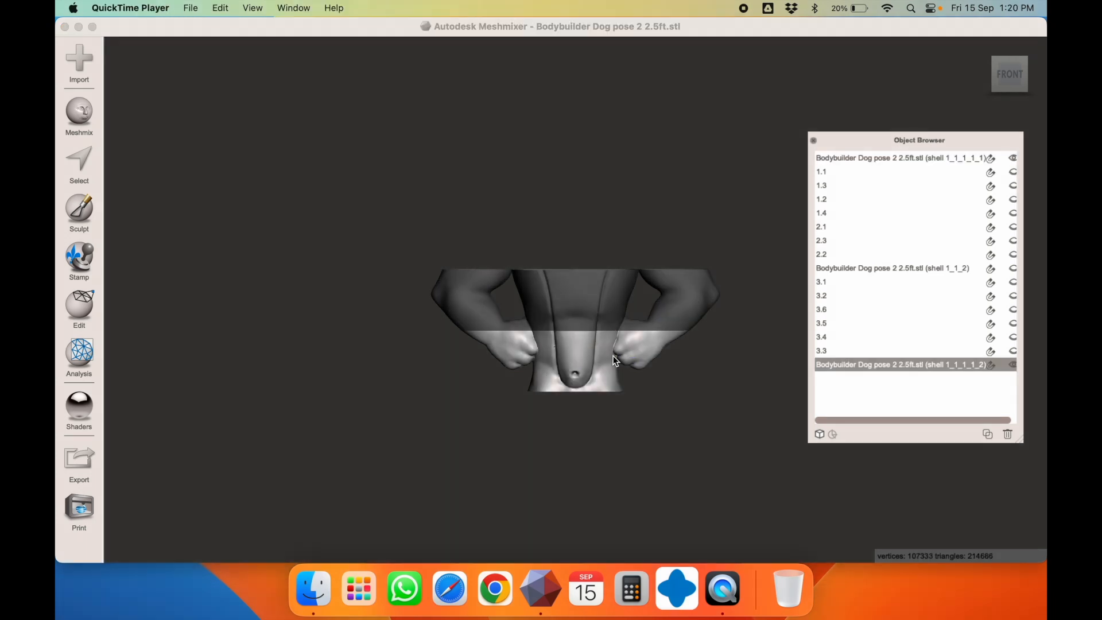
right_click_drag(615, 360, 579, 361)
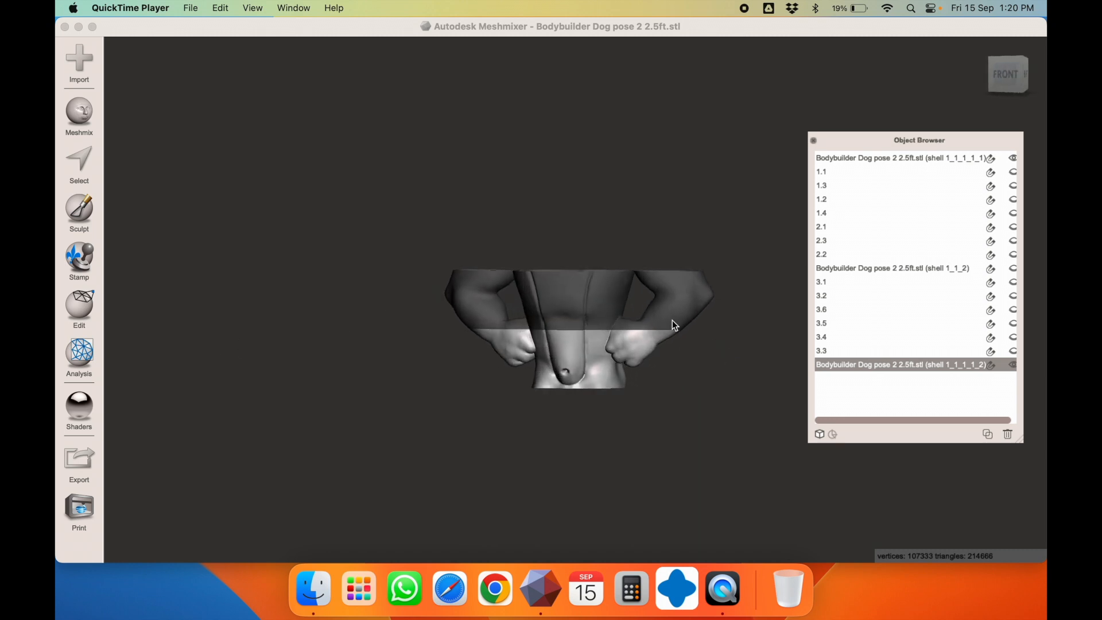
left_click(607, 294)
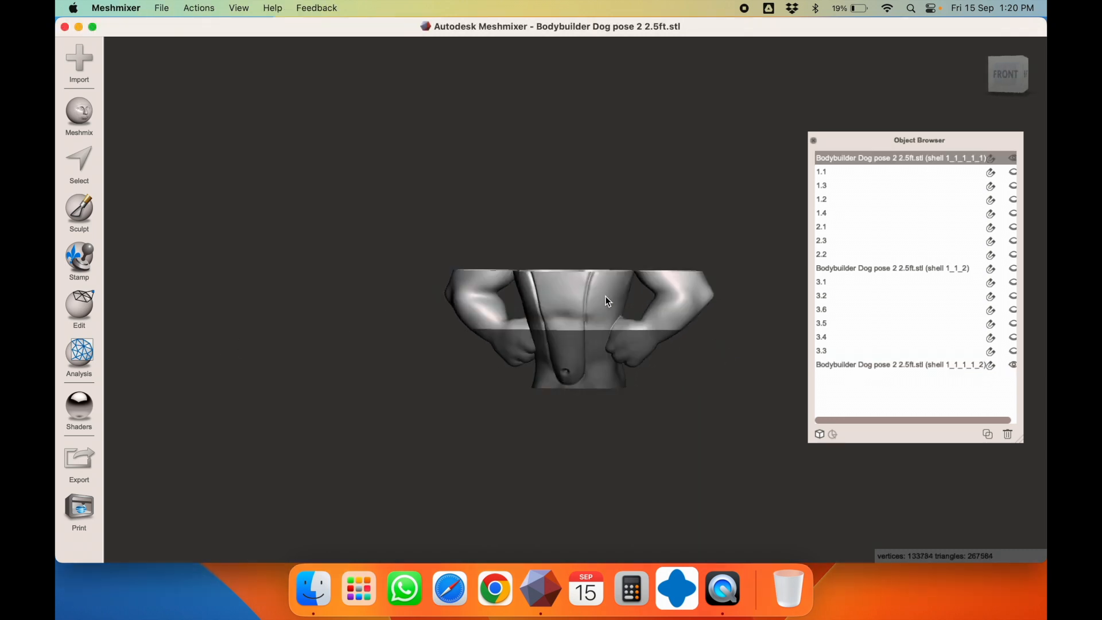
left_click(595, 370)
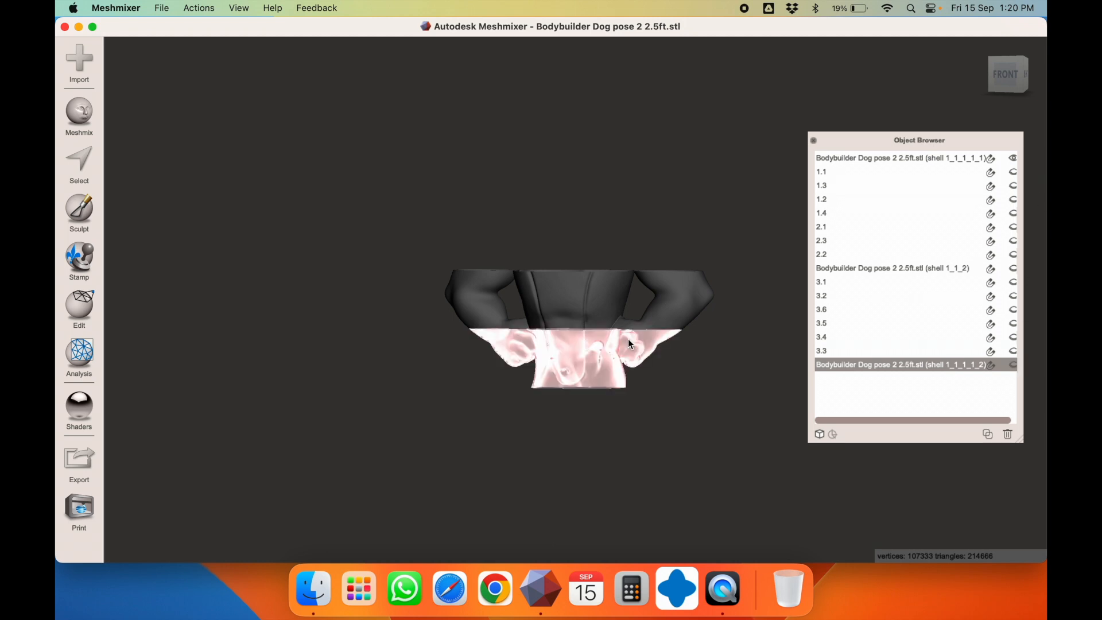
left_click(583, 296)
right_click_drag(583, 296, 681, 400)
right_click_drag(566, 294, 514, 217)
key("t")
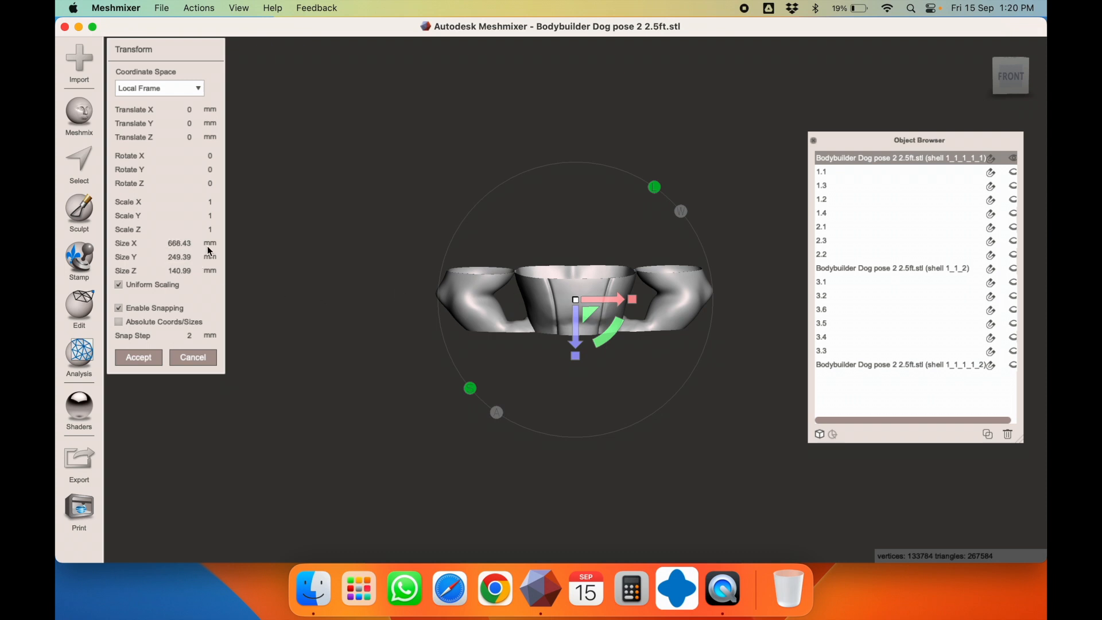
Start a plane cut and position the vertical plane near the right arm
key("Escape")
right_click_drag(384, 296, 383, 278)
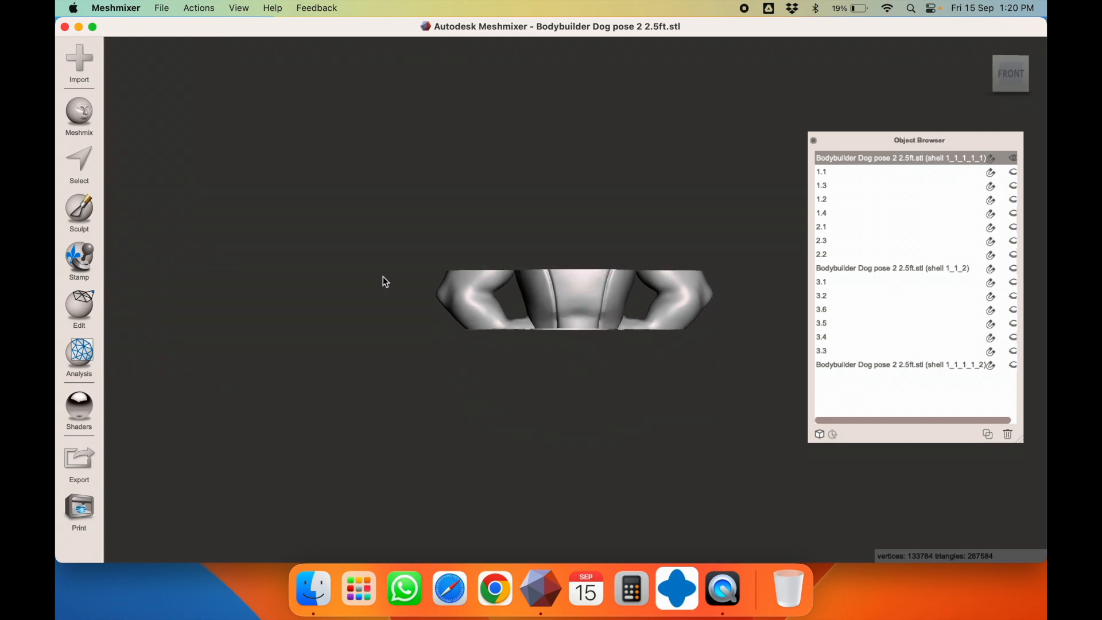
left_click(84, 325)
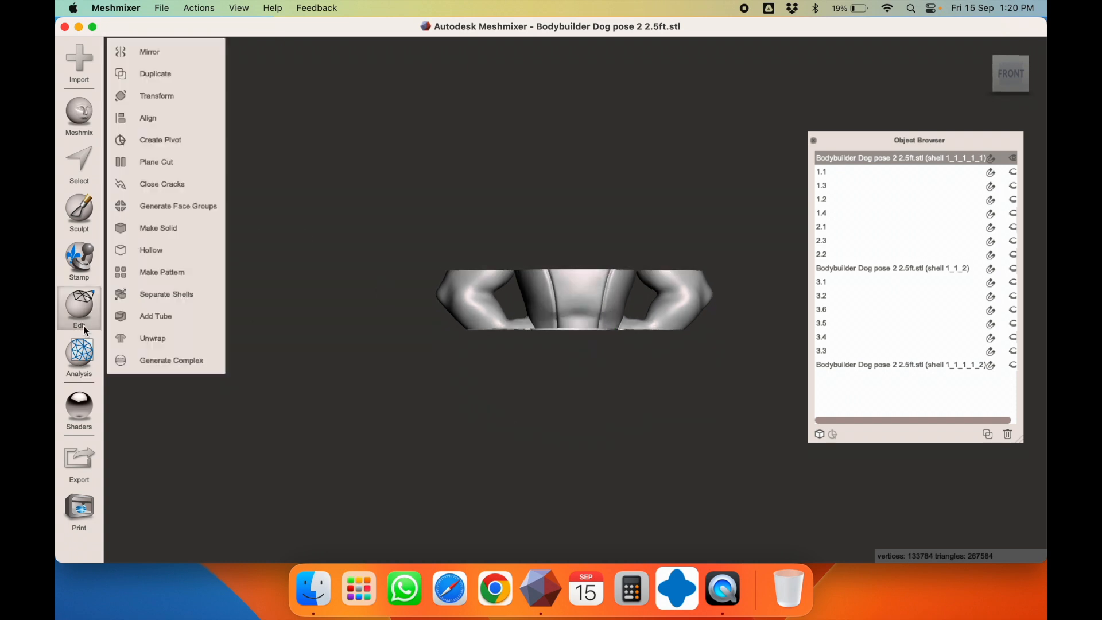
left_click(170, 161)
left_click_drag(570, 270, 651, 229)
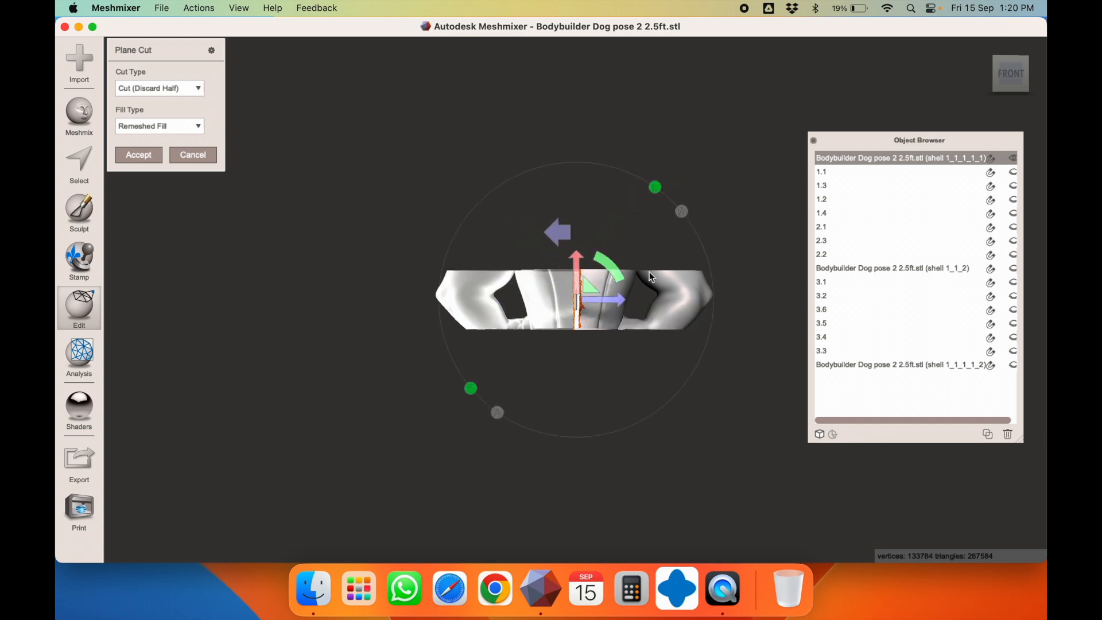
left_click_drag(618, 297, 658, 301)
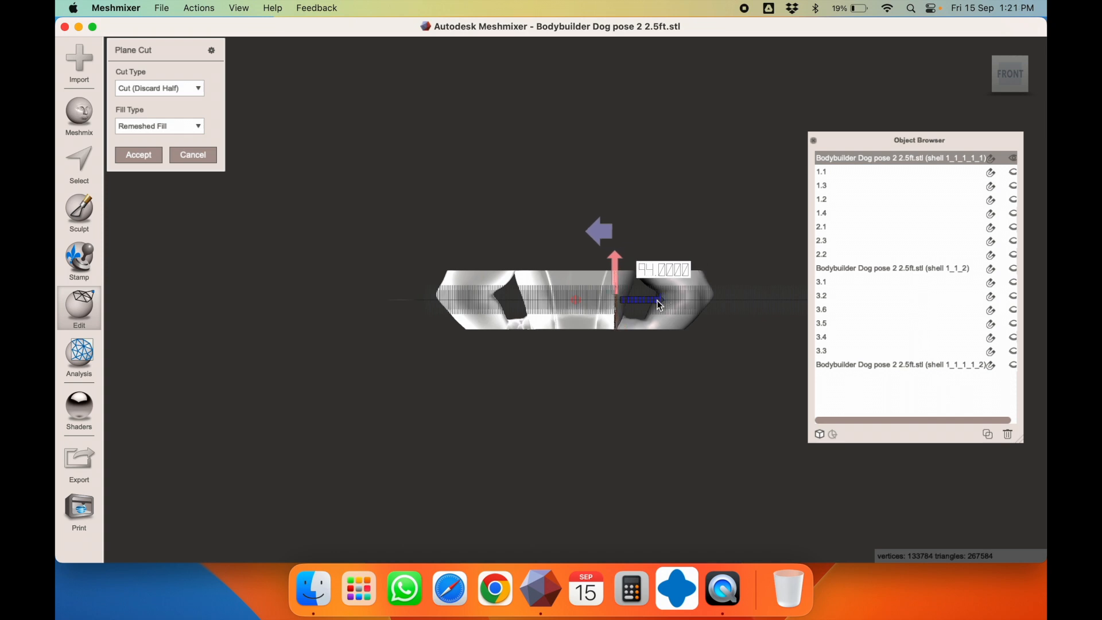
mouse_move(658, 299)
left_mouse_down()
mouse_move(685, 298)
mouse_move(675, 299)
left_mouse_up()
right_click_drag(700, 236, 704, 371)
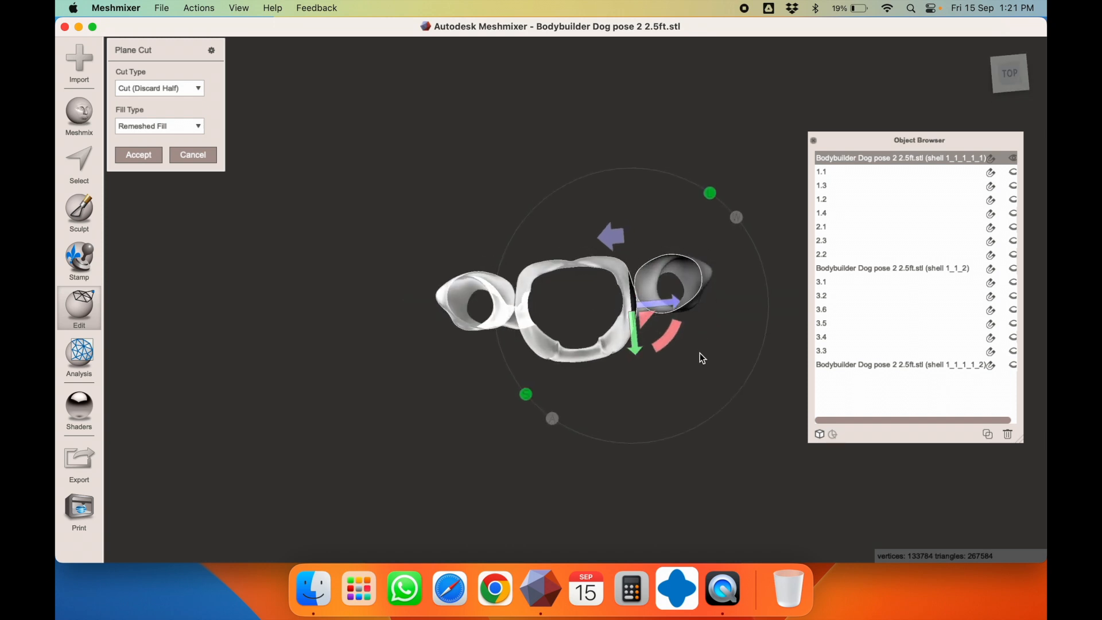
scroll(697, 335, "up", 3)
right_click_drag(704, 360, 675, 179)
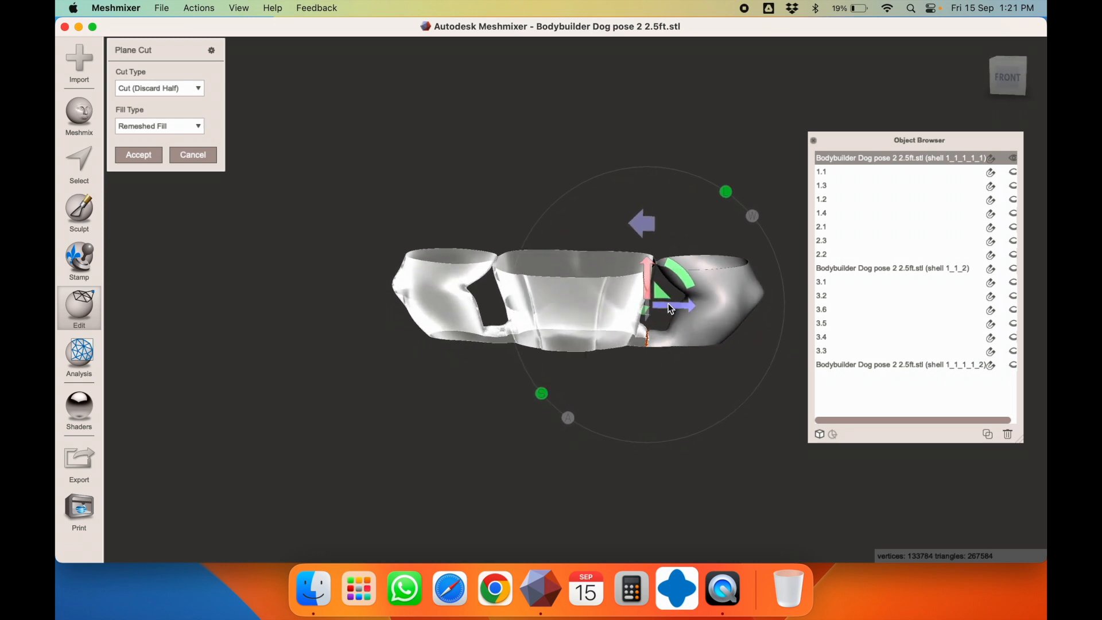
mouse_move(667, 304)
left_mouse_down()
mouse_move(646, 307)
mouse_move(658, 314)
left_mouse_up()
right_click_drag(728, 146, 806, 233)
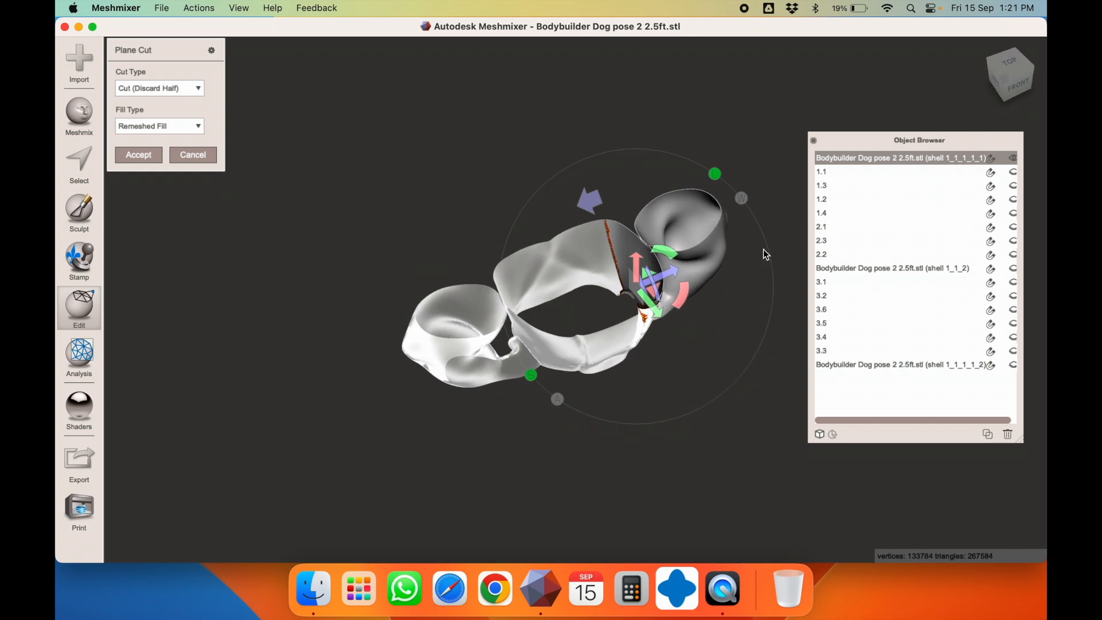
right_click_drag(718, 304, 727, 304)
left_click_drag(661, 266, 666, 265)
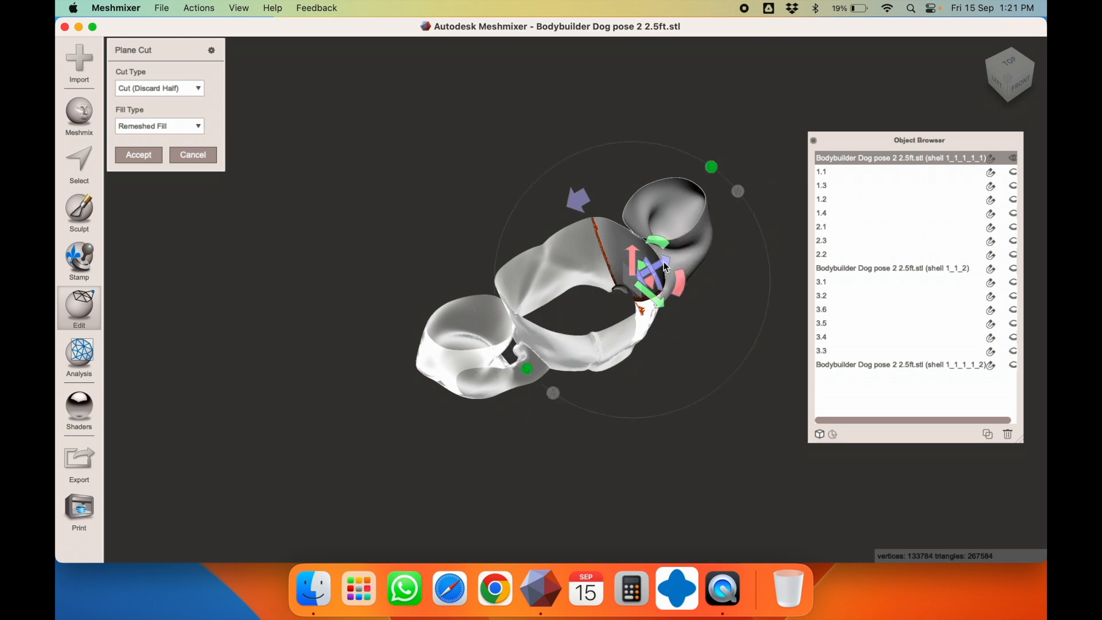
Apply the slice keeping both halves and separate out shell 1_1_1_1_1_2
left_click(175, 87)
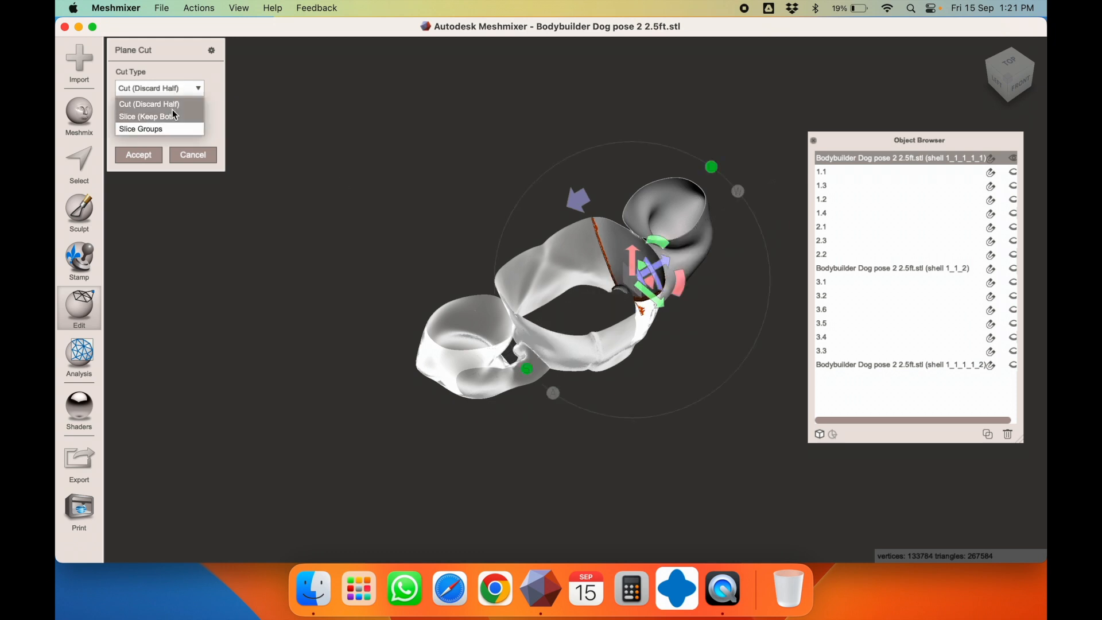
left_click(170, 117)
left_click(156, 153)
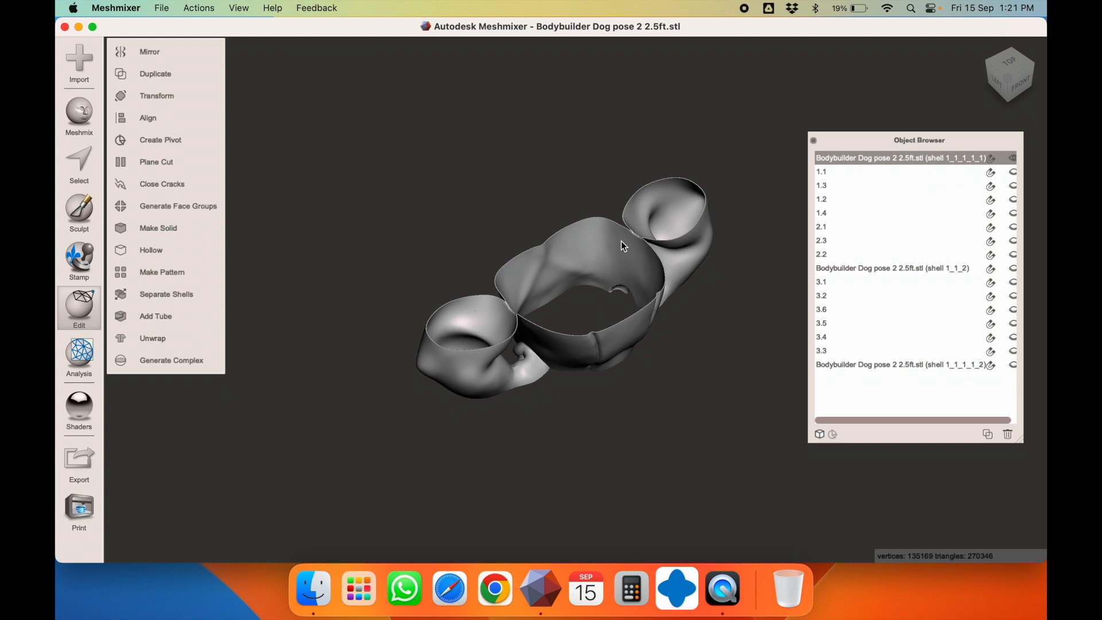
left_click(183, 294)
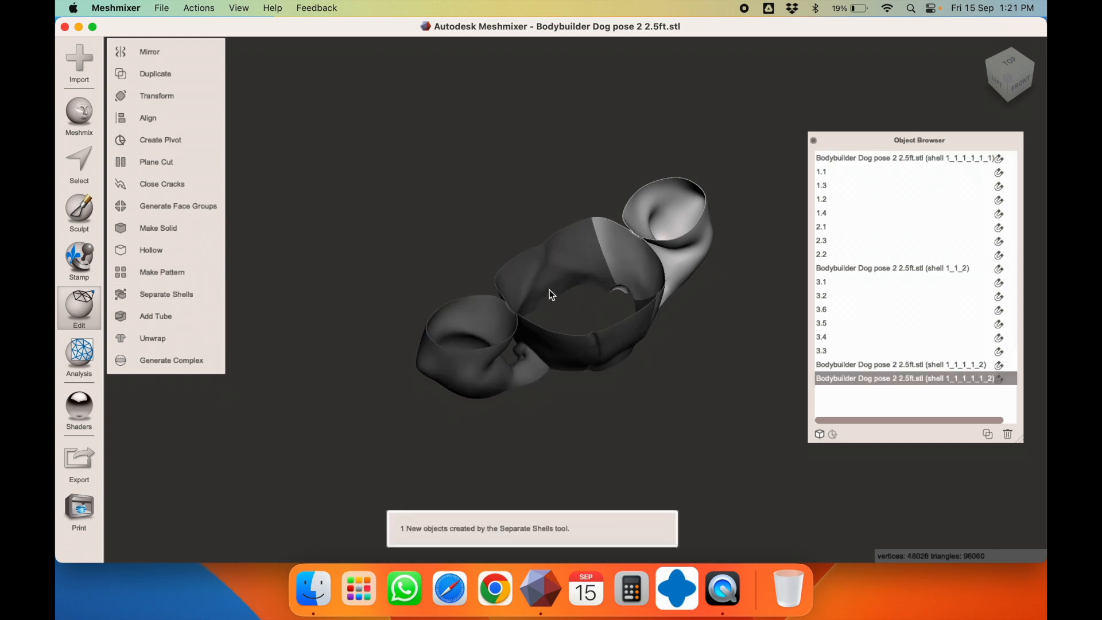
left_click(543, 271)
left_click(709, 234)
right_click_drag(585, 306, 516, 224)
left_click(623, 318)
right_click_drag(623, 318, 631, 295)
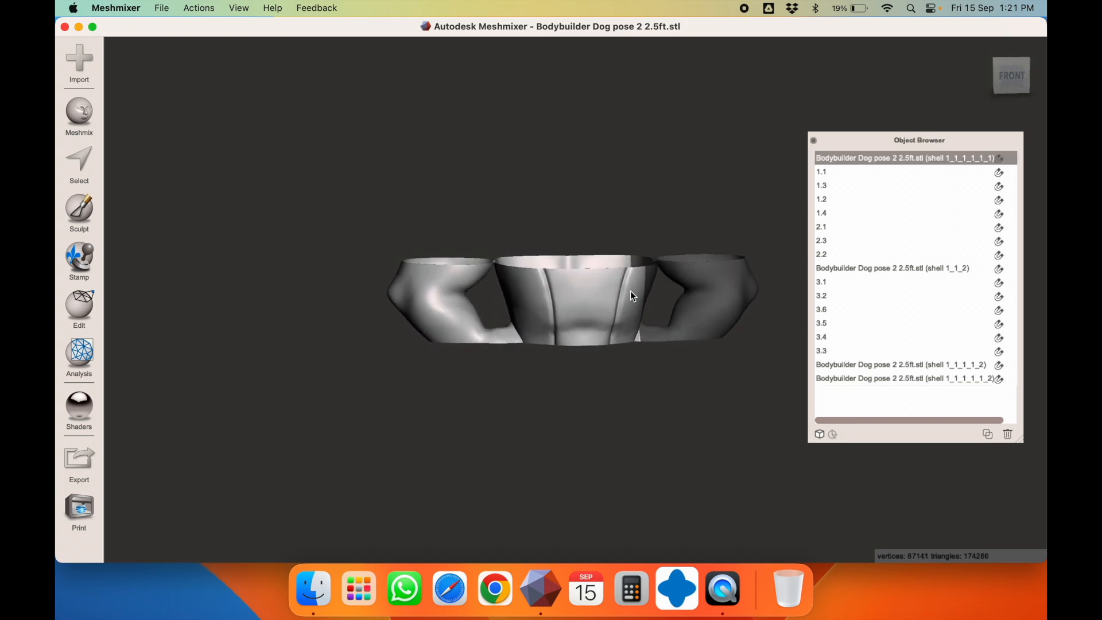
Slice the torso vertically near the left arm, keeping both halves, and separate shells
left_click(73, 301)
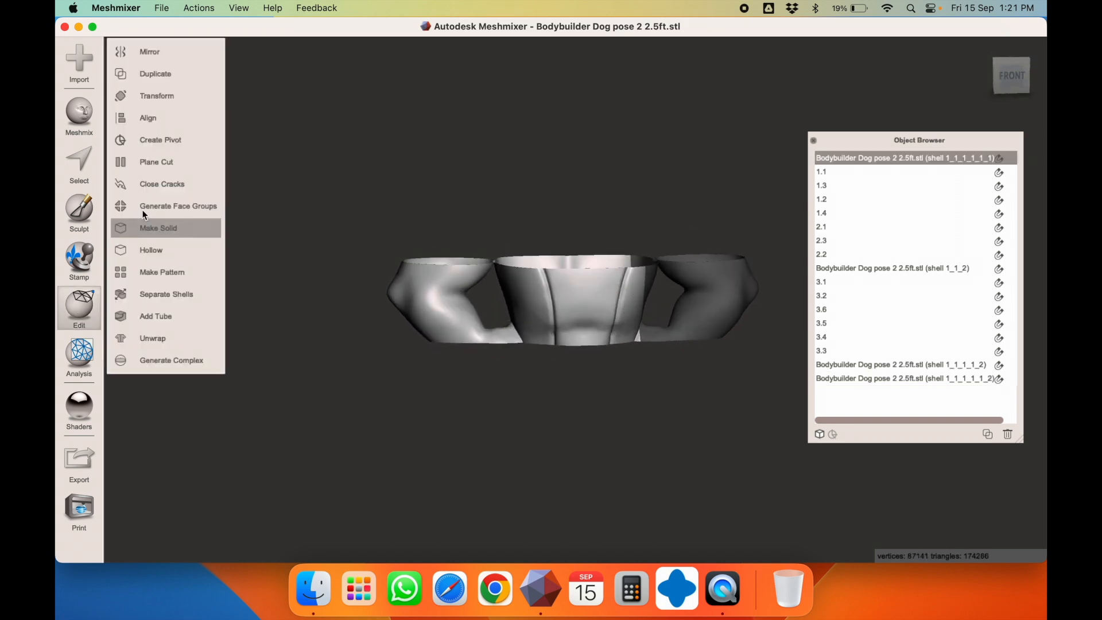
left_click(153, 161)
left_click_drag(489, 270, 606, 240)
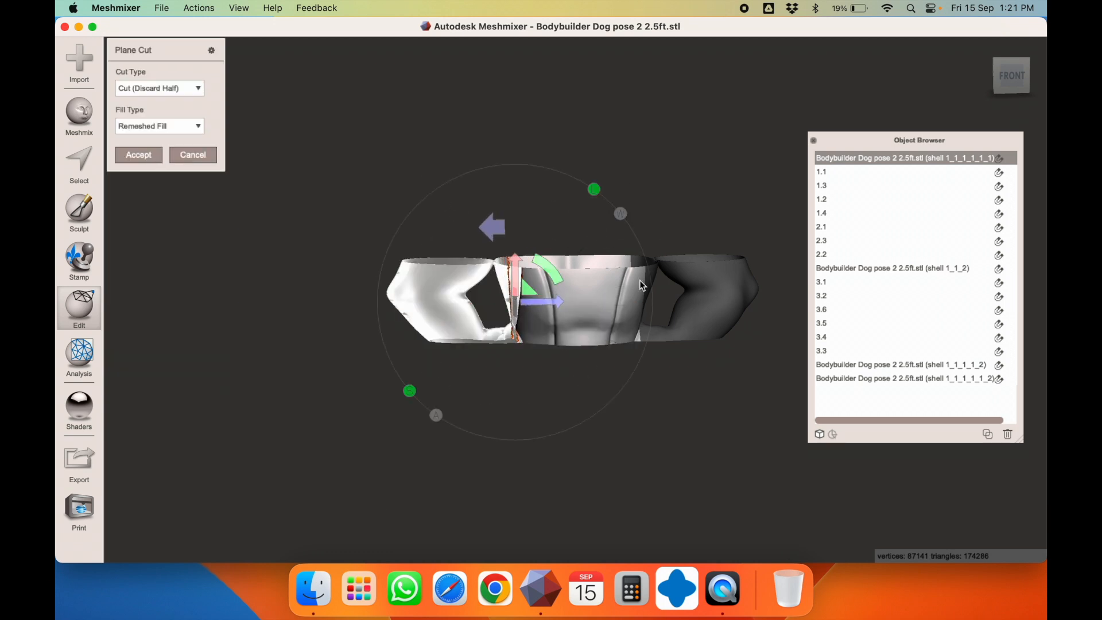
left_click_drag(563, 301, 684, 303)
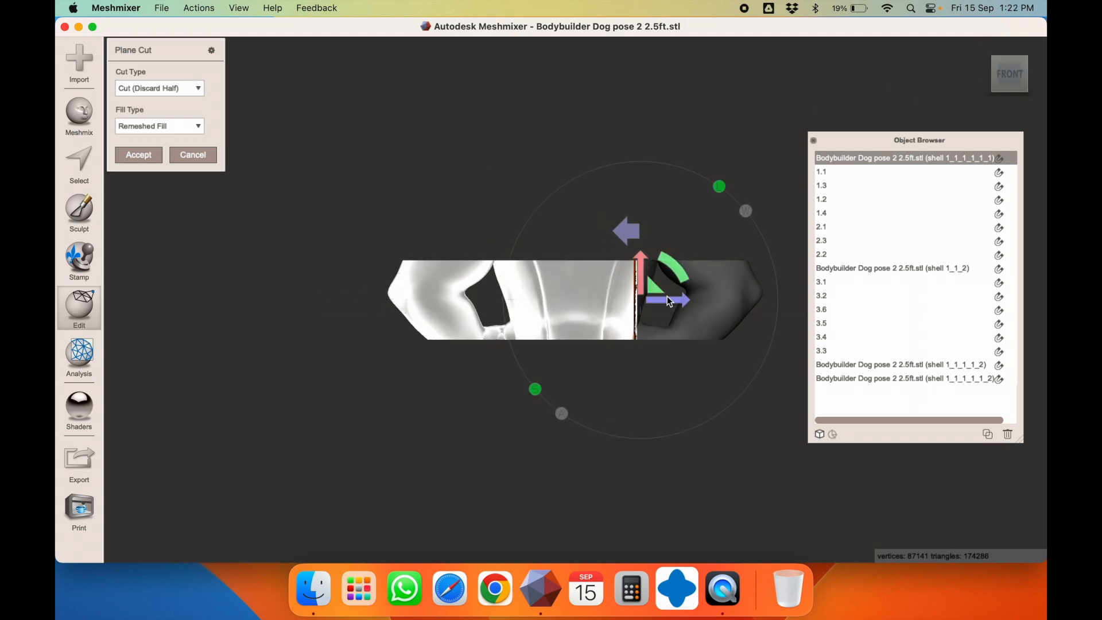
left_click_drag(666, 297, 561, 313)
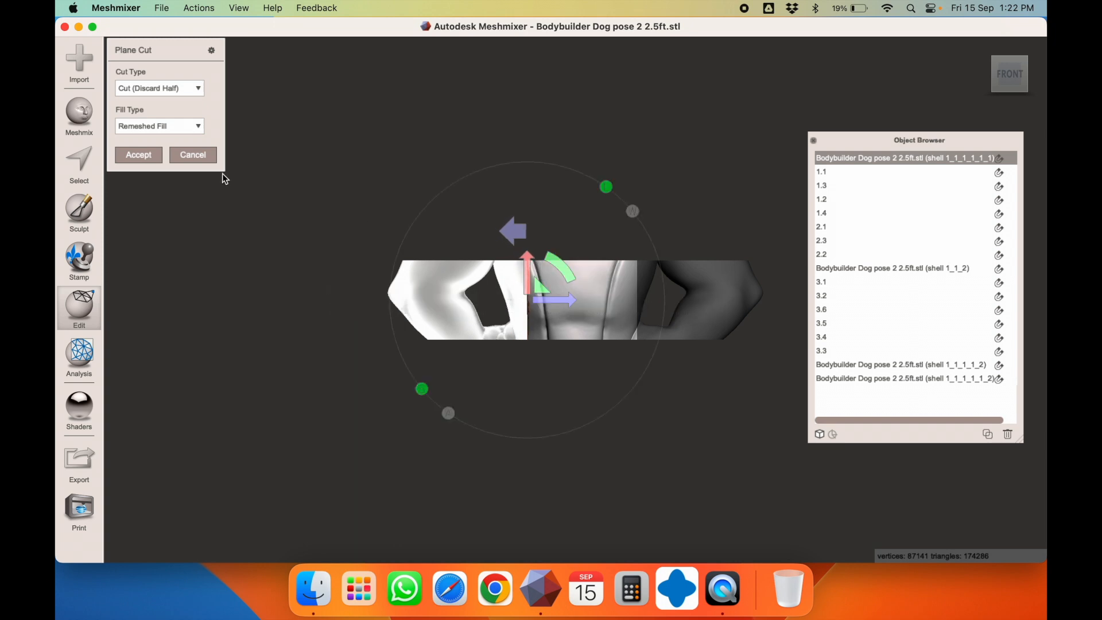
left_click(178, 91)
left_click(179, 117)
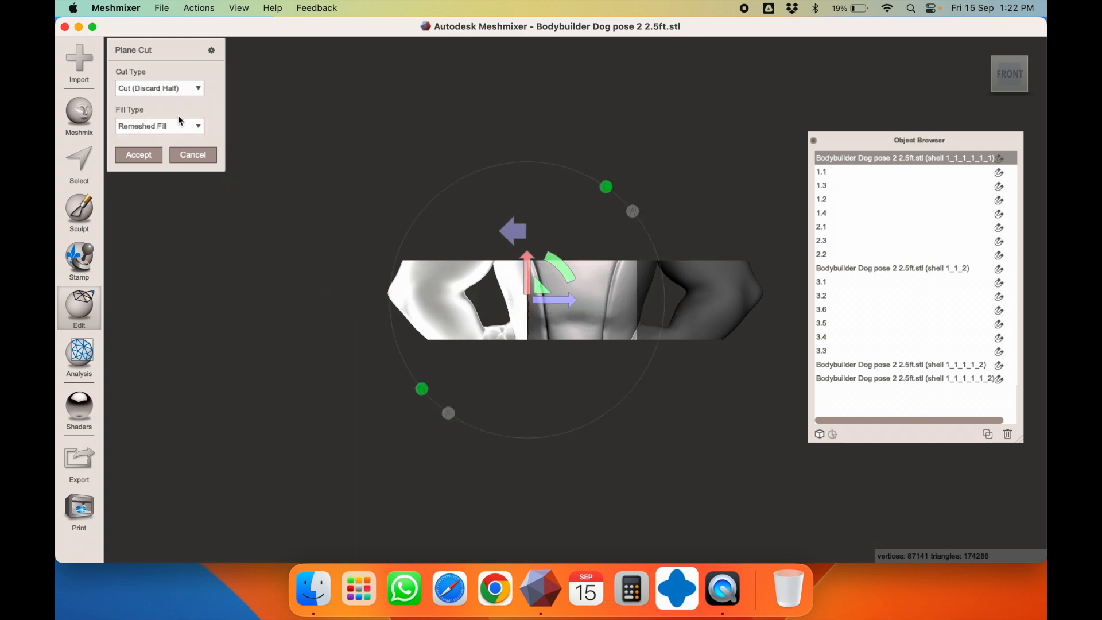
left_click(138, 154)
left_click(185, 291)
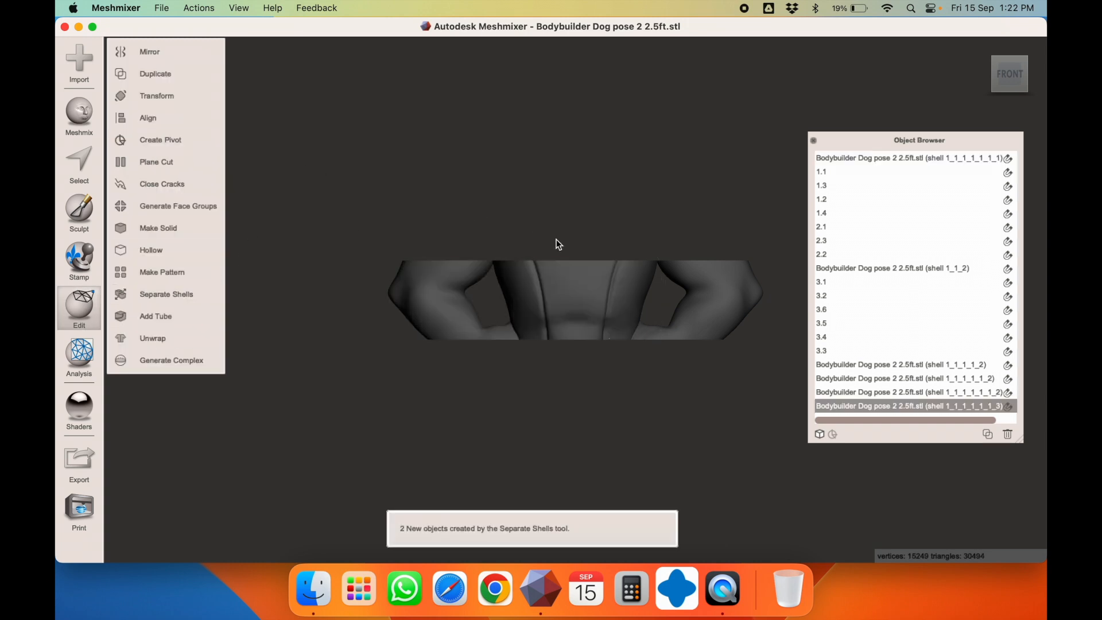
right_click_drag(556, 243, 561, 340)
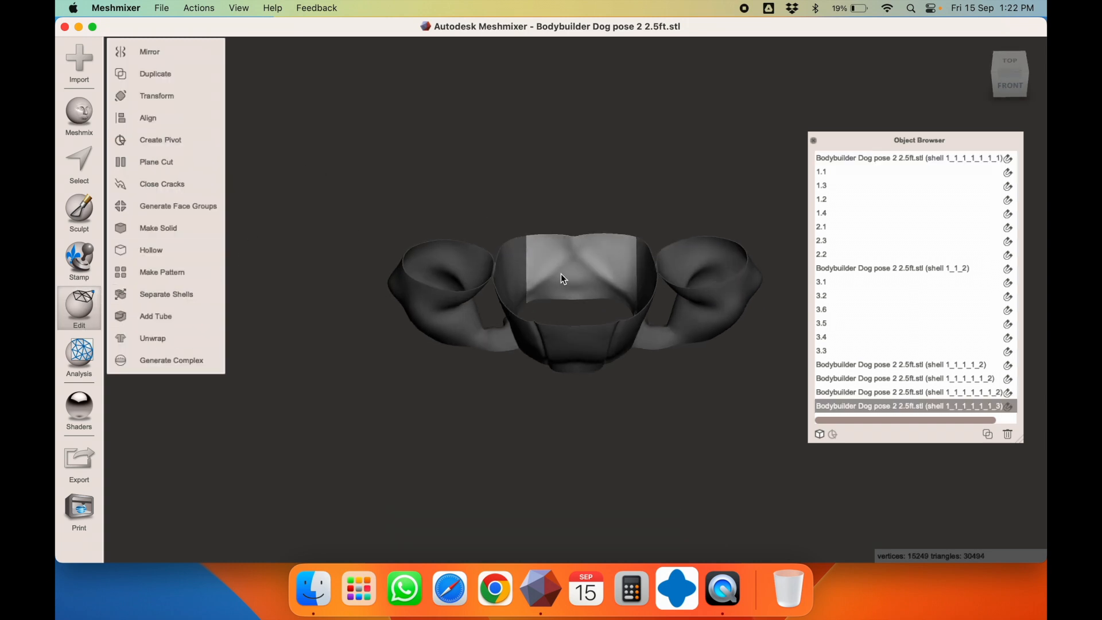
Rename the new shells 4.1 and 4.2; 4.2 measures 80.624 × 140.99 × 196.11 mm
left_click(586, 343)
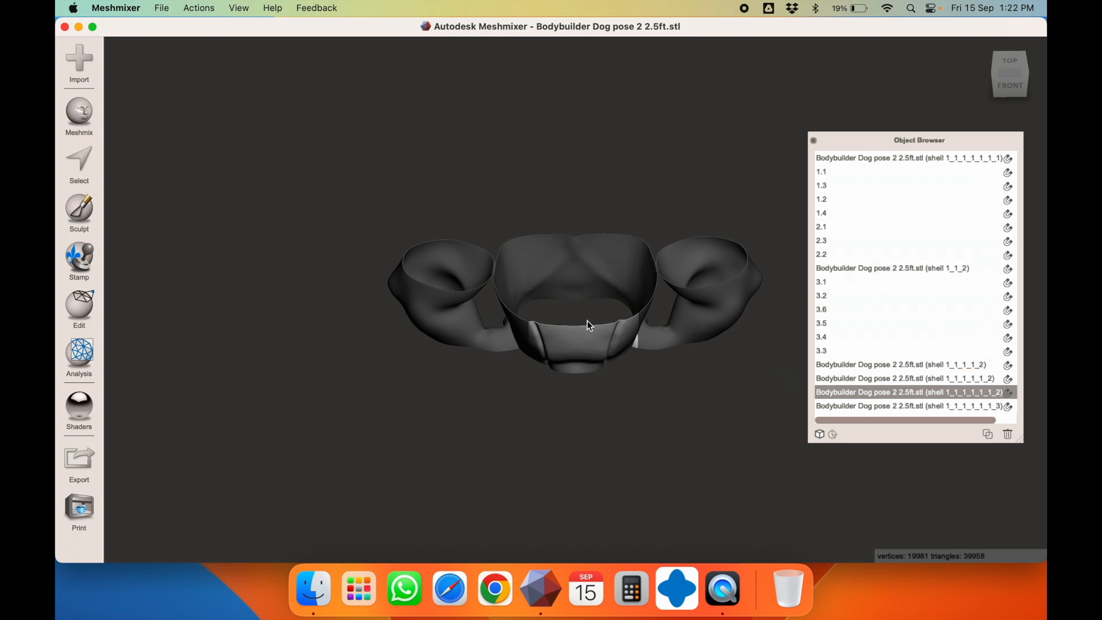
double_click(834, 394)
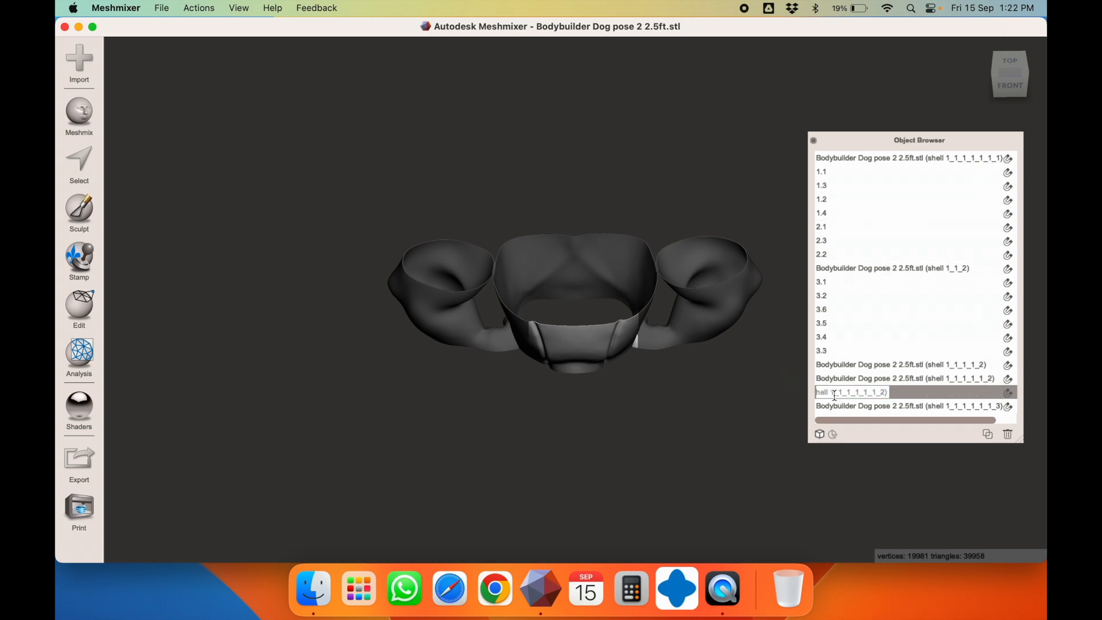
type("4.1")
key("Return")
left_click(844, 405)
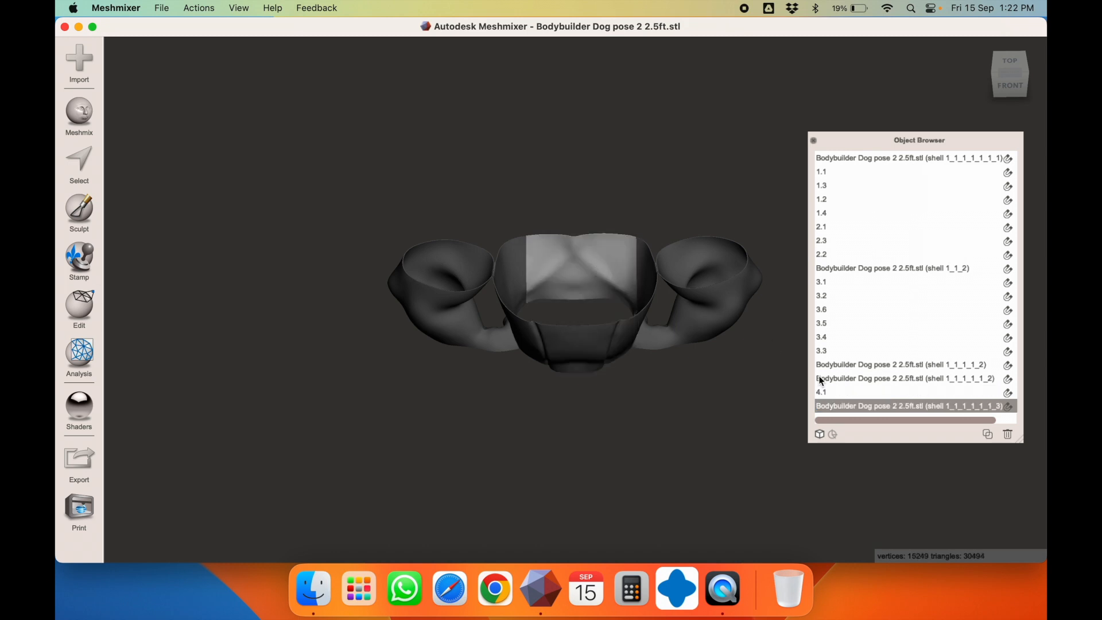
left_click(843, 402)
triple_click(843, 401)
type("4.2")
key("Return")
key("t")
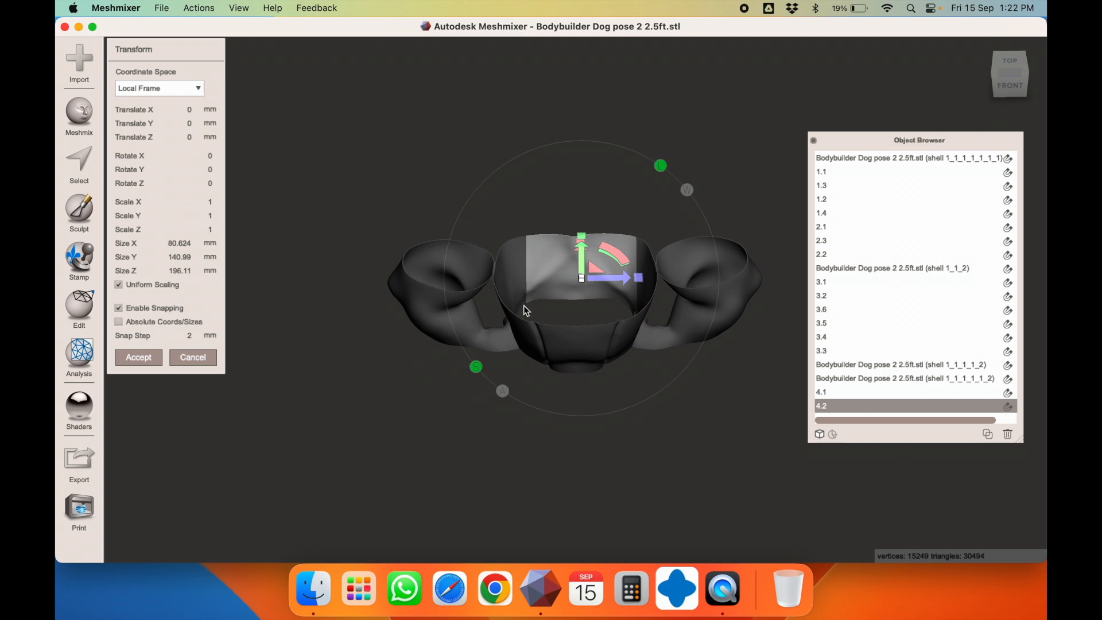
Widen the object list to reveal visibility toggles and hide torso piece 4.1
key("Escape")
left_click(604, 336)
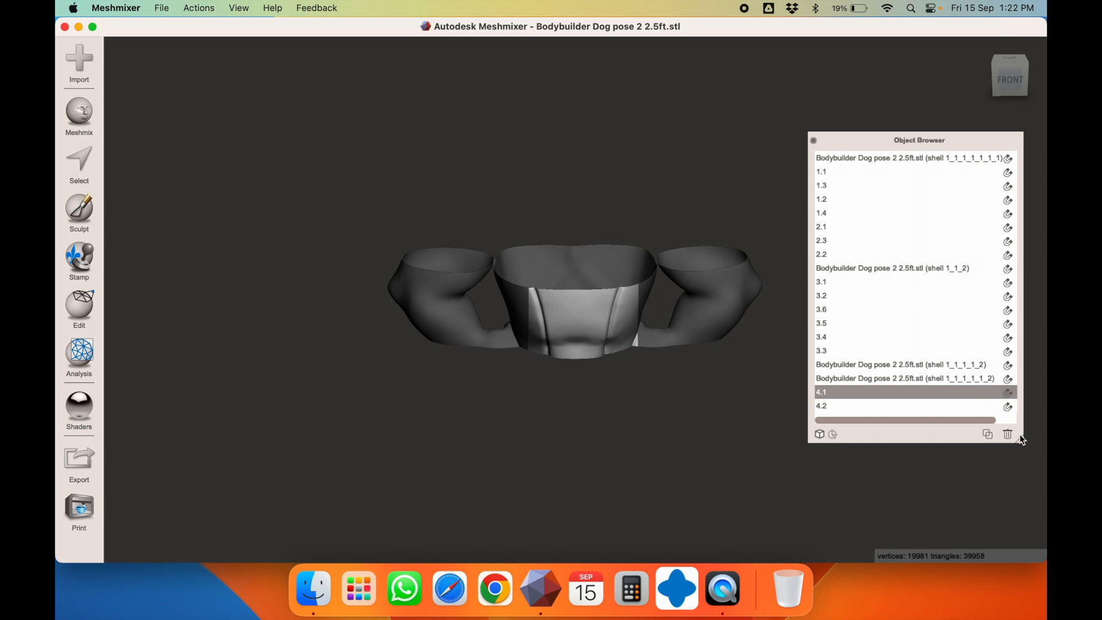
left_click_drag(1021, 438, 1045, 489)
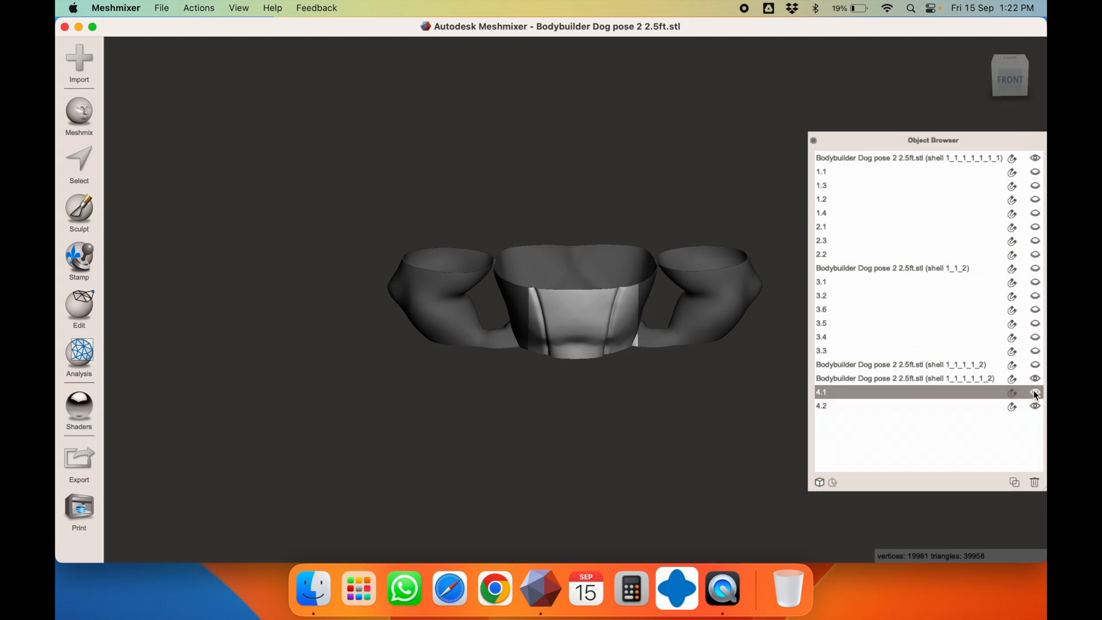
left_click(1036, 395)
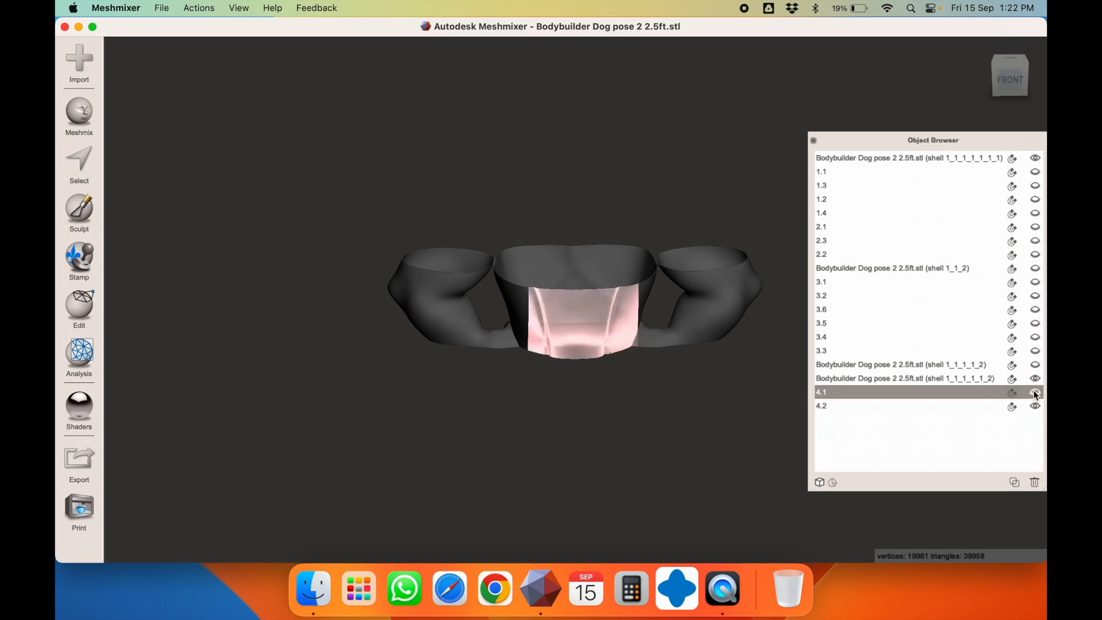
Check the left arm piece's size: 248.11 × 231.49 × 140.99 mm
left_click(507, 302)
key("t")
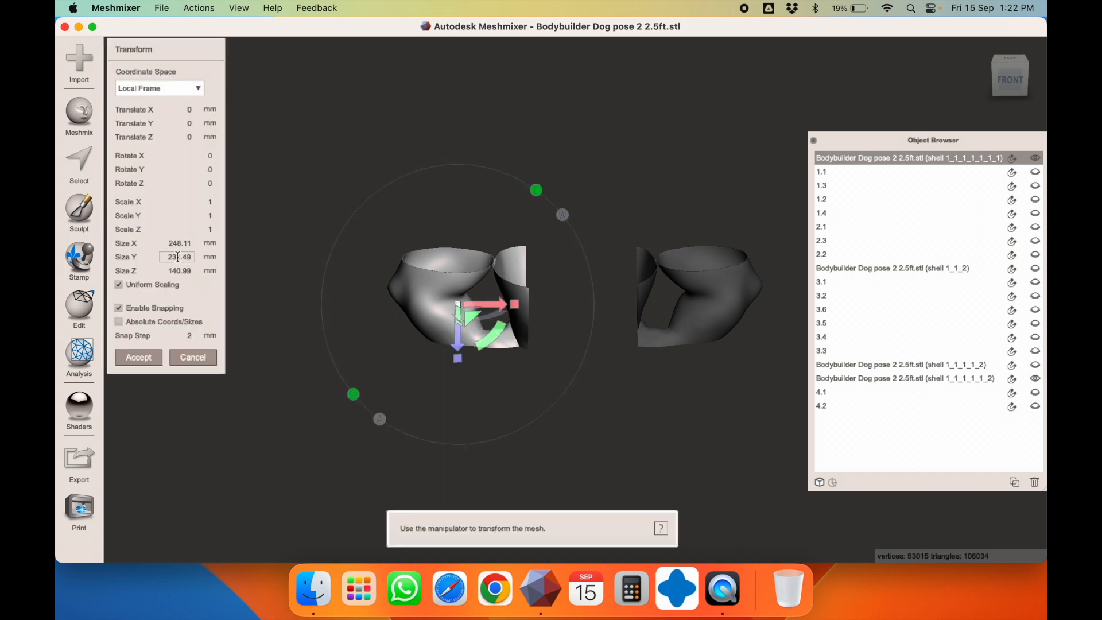
key("Escape")
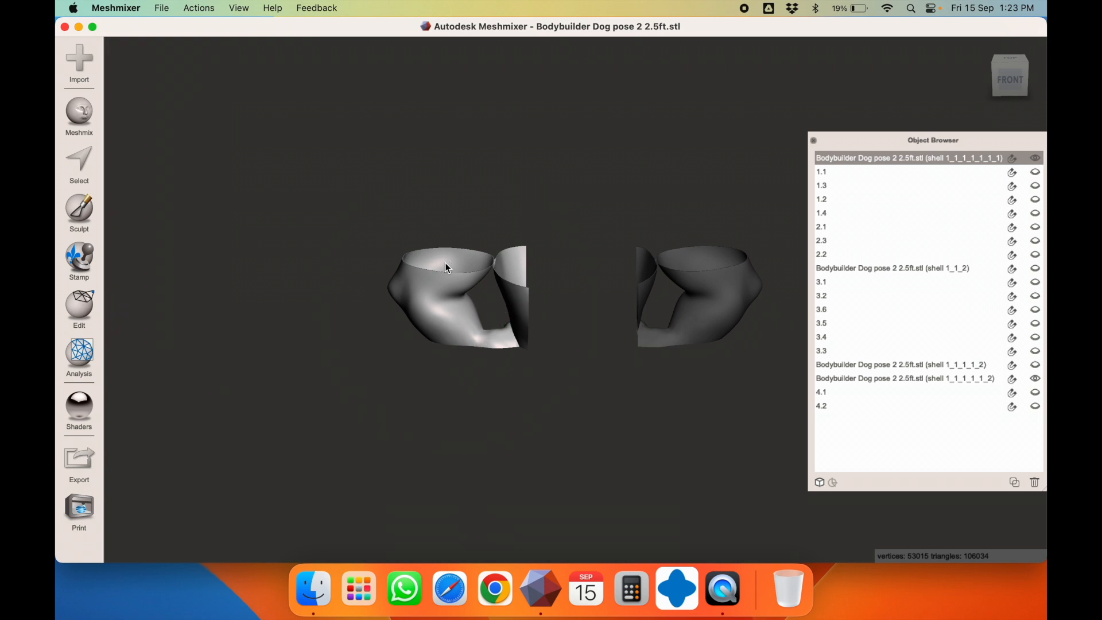
right_click_drag(421, 280, 443, 229)
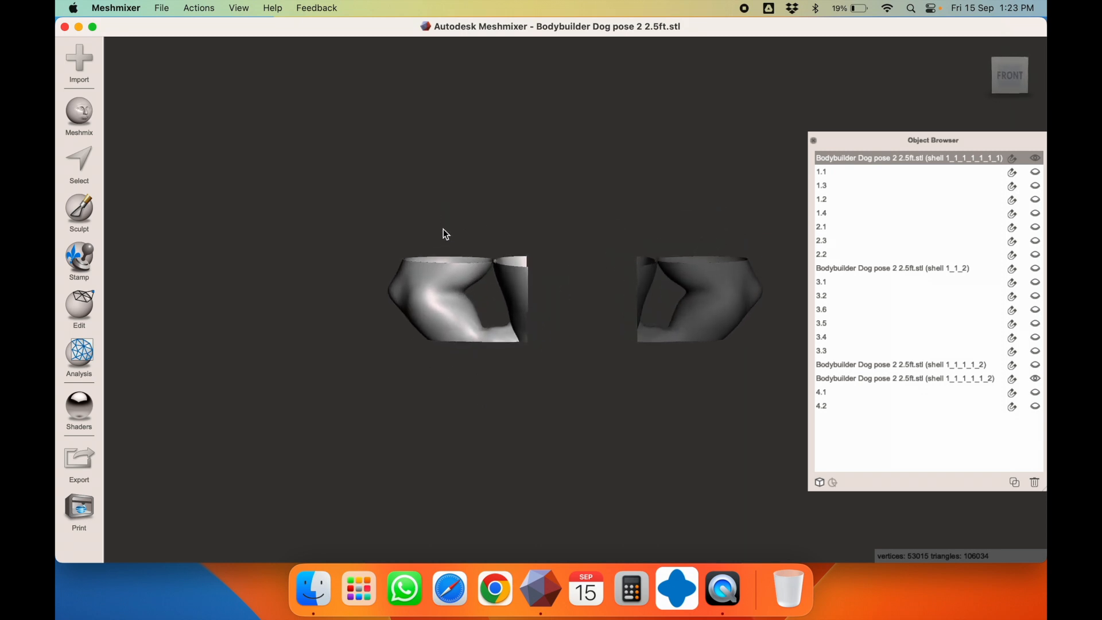
Start a plane cut and position the upright plane across the left arm
left_click(79, 304)
left_click(167, 171)
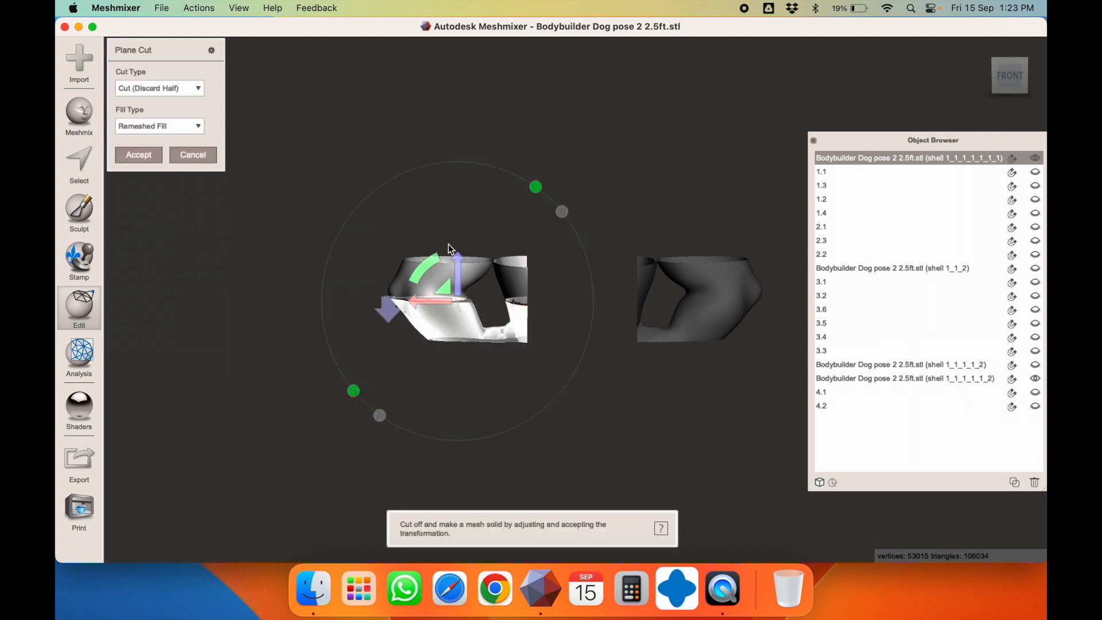
left_click_drag(429, 268, 539, 237)
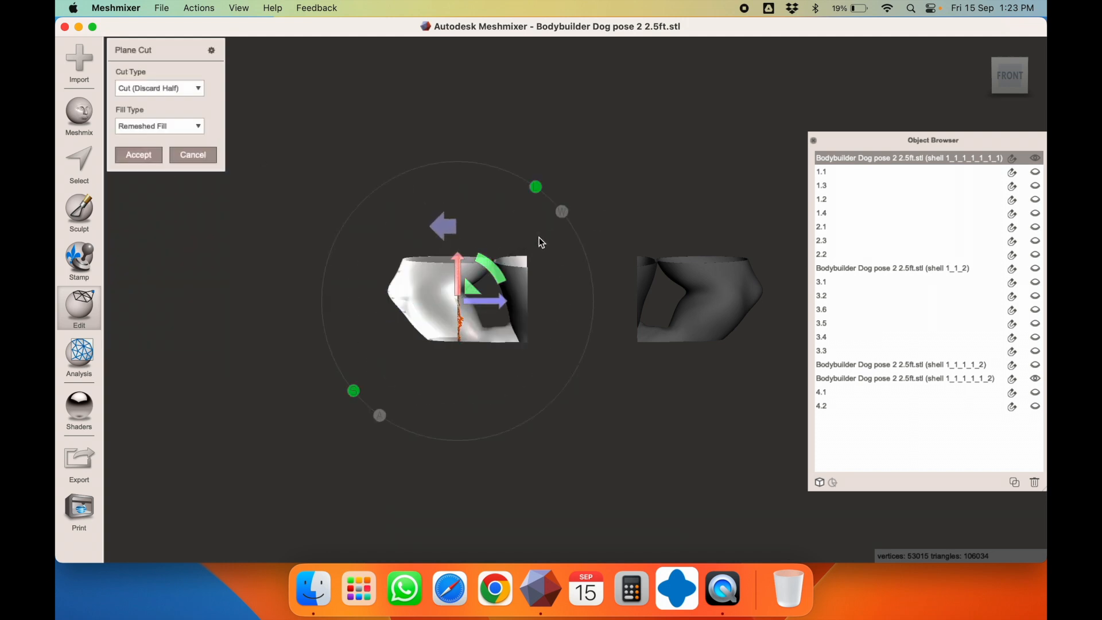
left_click_drag(497, 298, 529, 307)
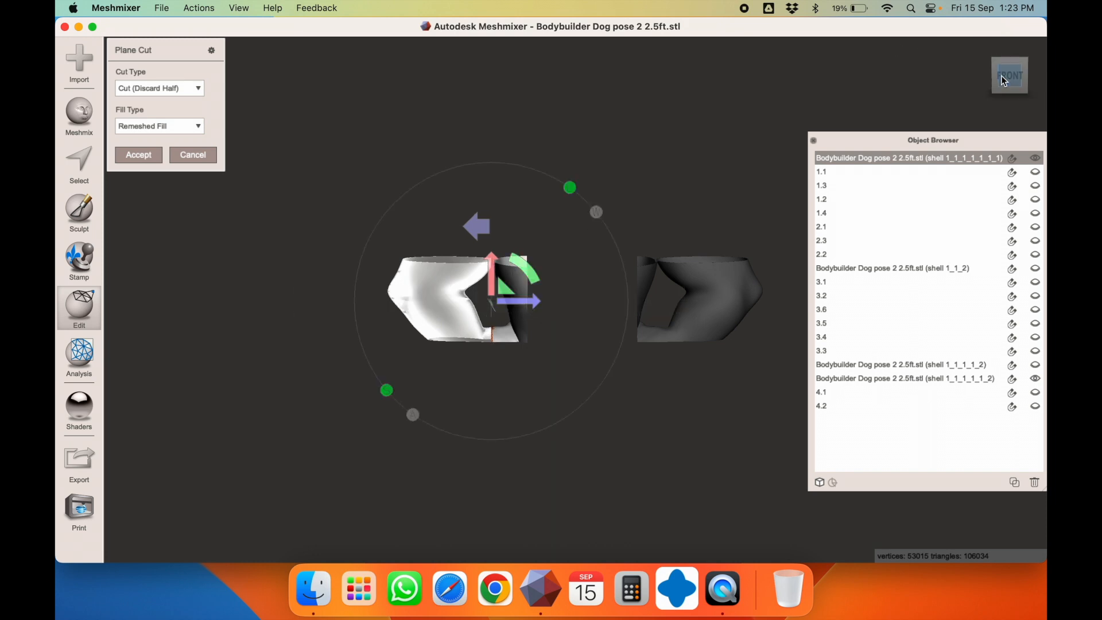
scroll(493, 261, "up", 5)
scroll(494, 261, "down", 1)
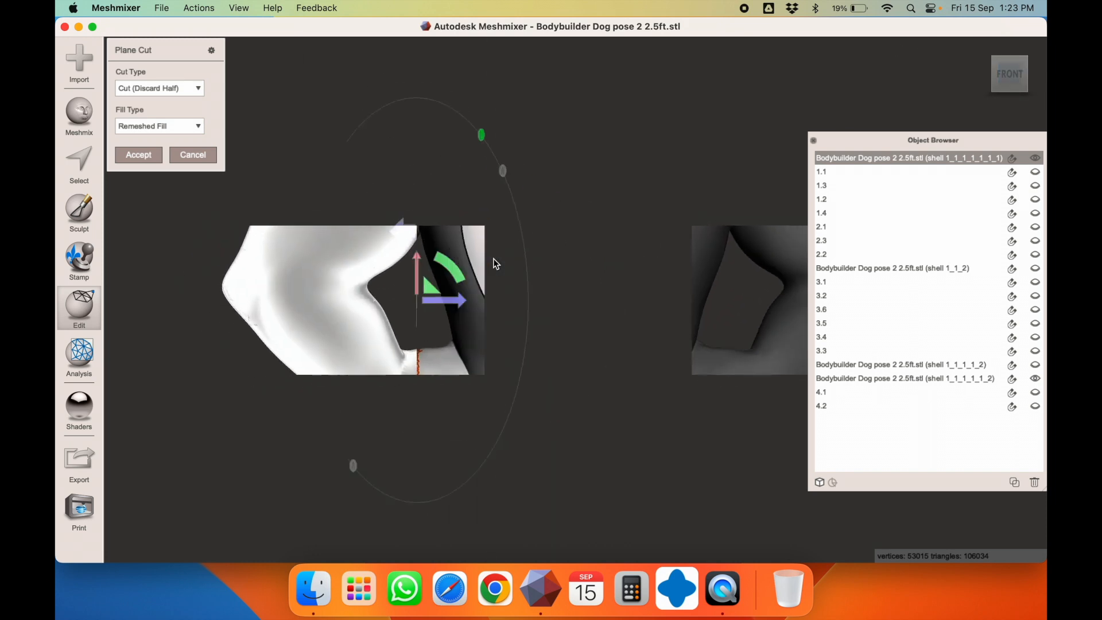
left_click_drag(449, 299, 453, 304)
Apply the cut as Slice (Keep Both) and separate the arm into shells
left_click(167, 89)
left_click(167, 120)
left_click(145, 154)
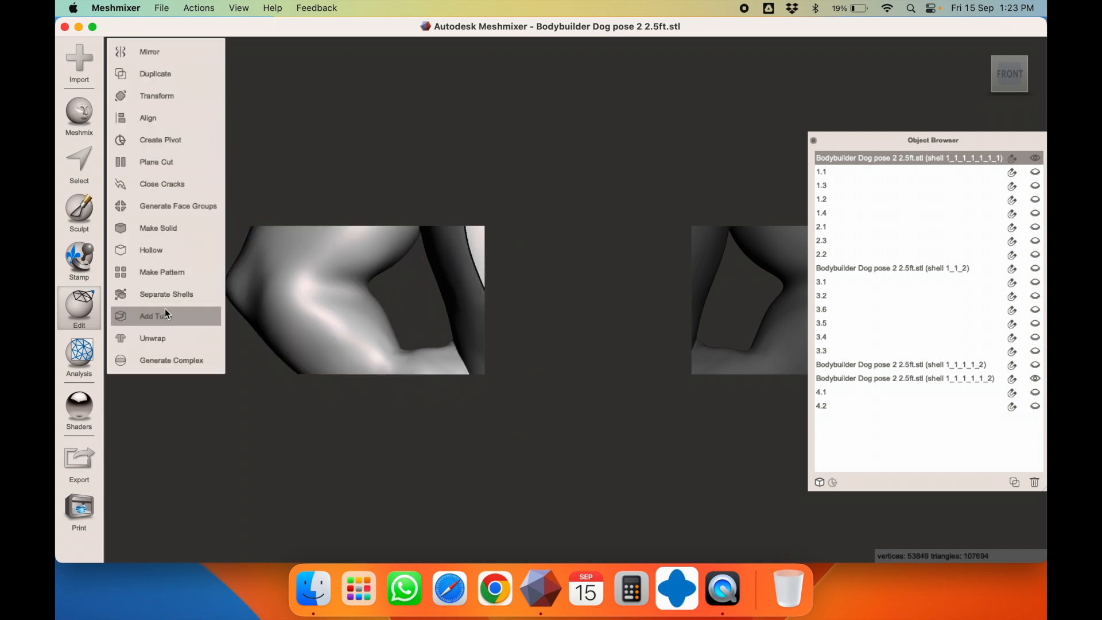
left_click(173, 294)
scroll(532, 214, "down", 3)
right_click_drag(532, 215, 520, 265)
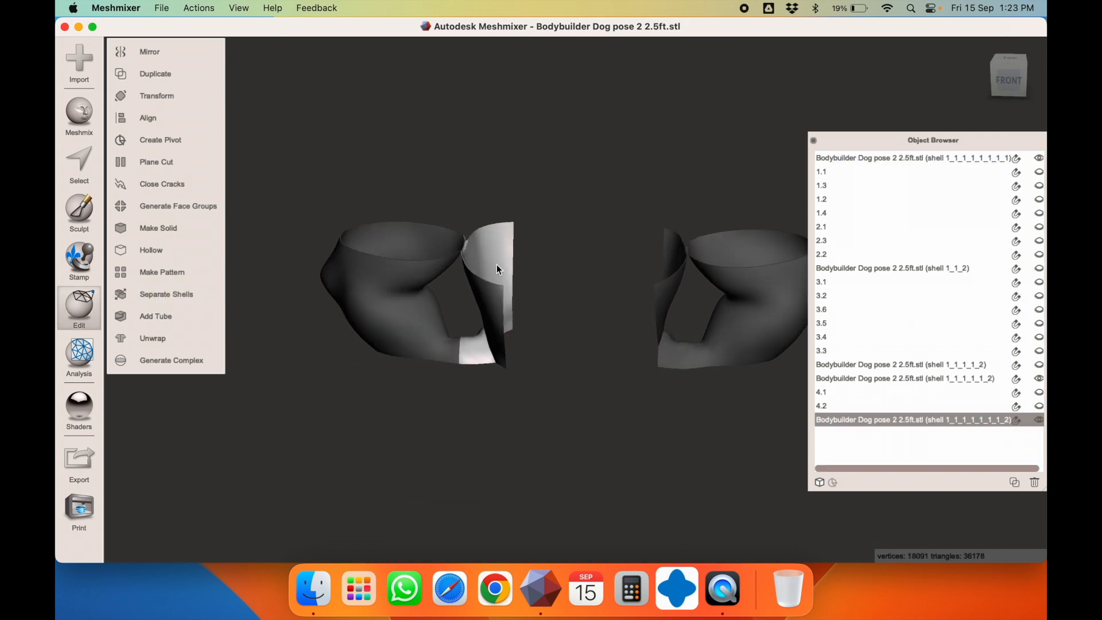
Check the new shells' sizes; the main piece measures 186.93 × 143.89 × 140.99 mm
key("t")
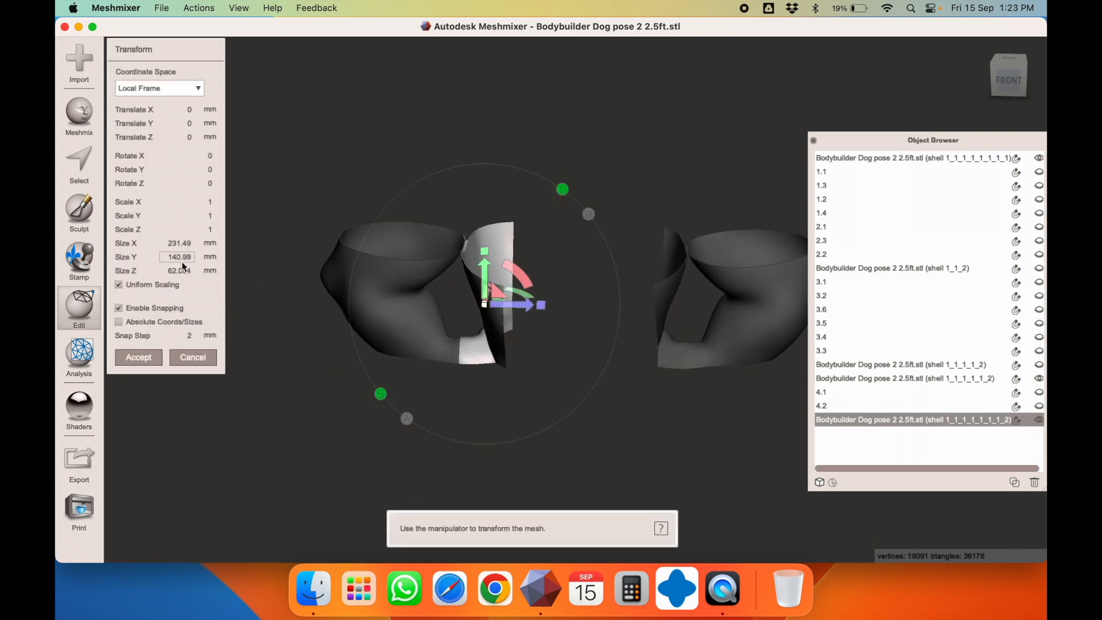
mouse_move(480, 249)
right_mouse_down()
mouse_move(526, 174)
mouse_move(496, 218)
mouse_move(491, 250)
right_mouse_up()
key("Escape")
left_click(404, 258)
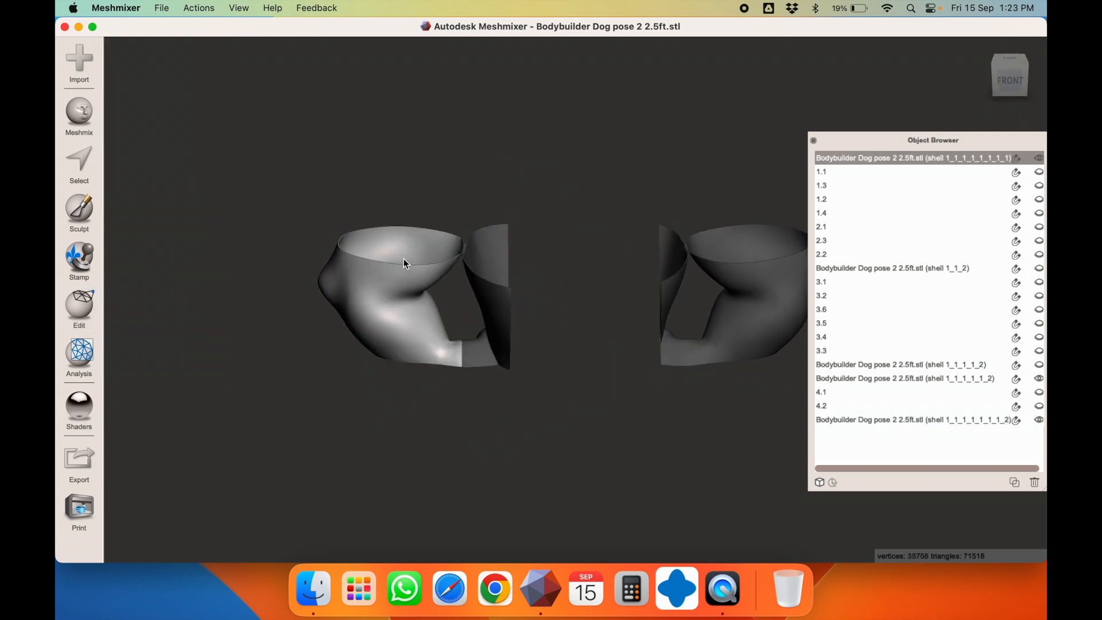
key("t")
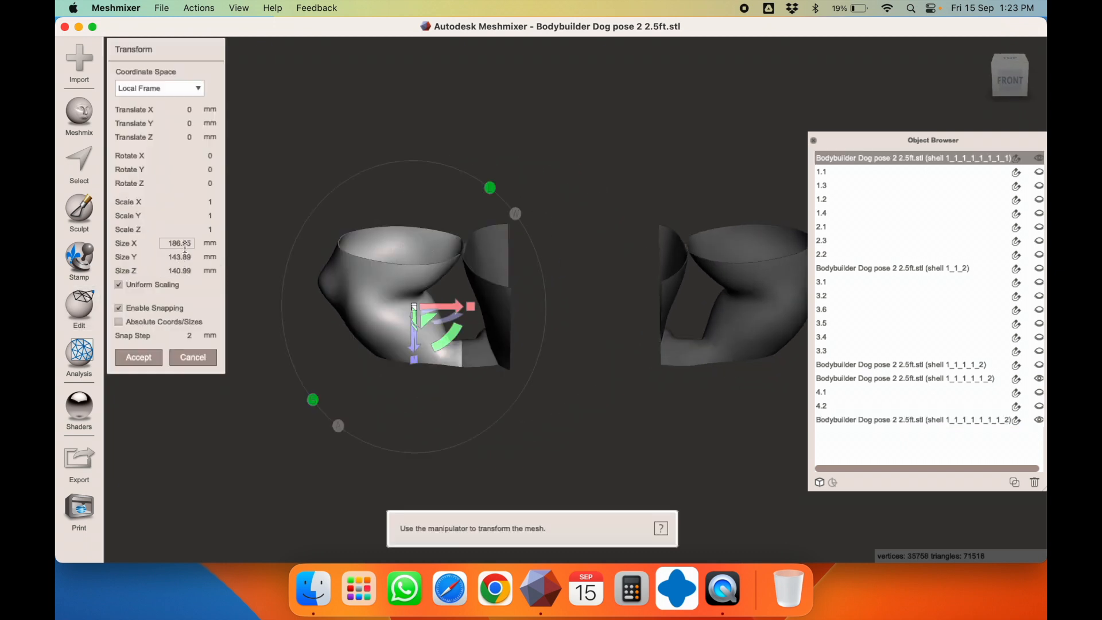
key("Escape")
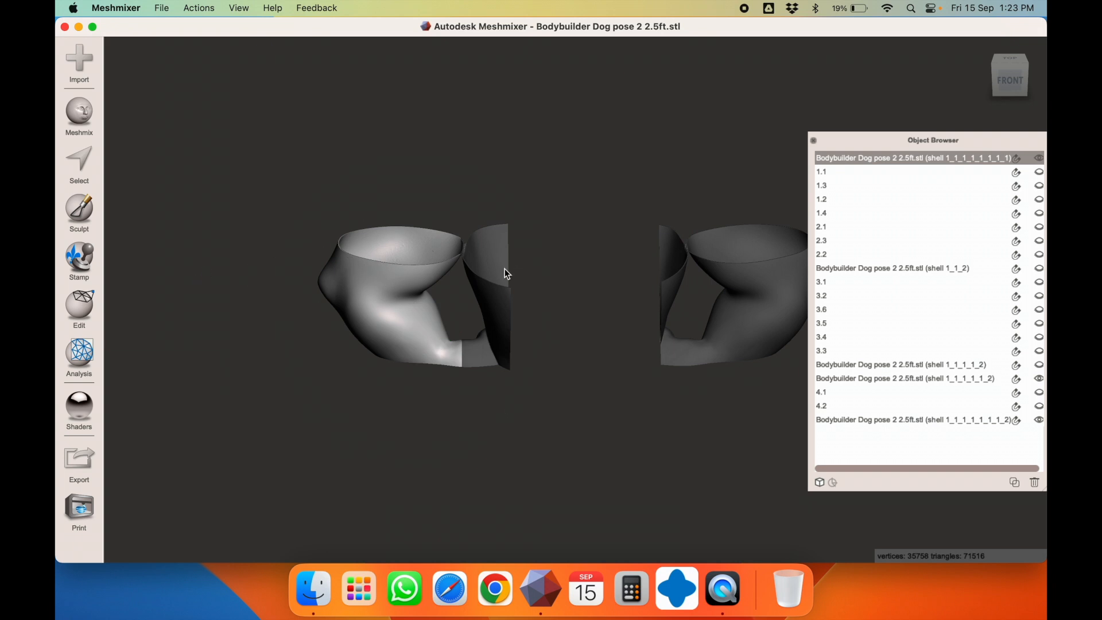
left_click(484, 268)
right_click_drag(483, 269, 325, 266)
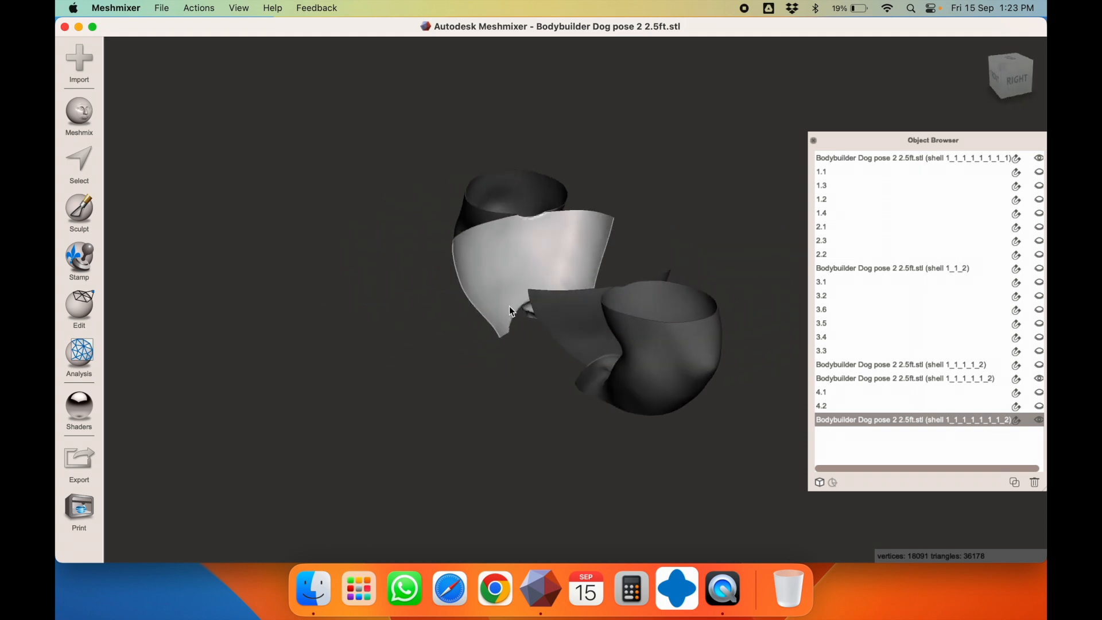
right_click_drag(528, 261, 639, 226)
left_click(427, 287)
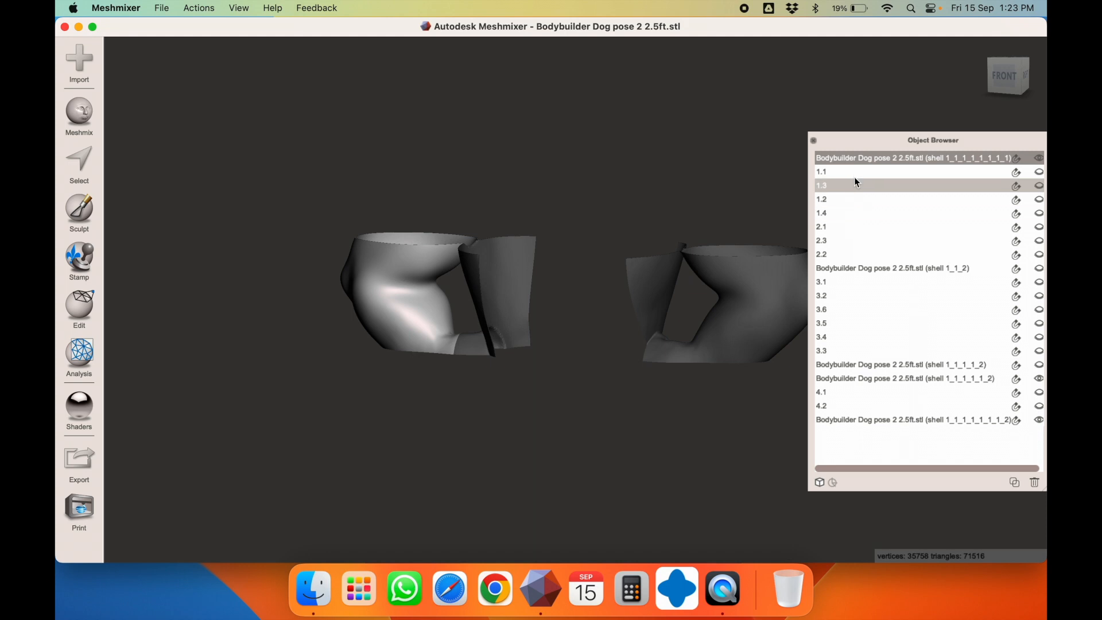
Rename the left arm piece to 4.3
double_click(859, 158)
double_click(859, 157)
triple_click(859, 158)
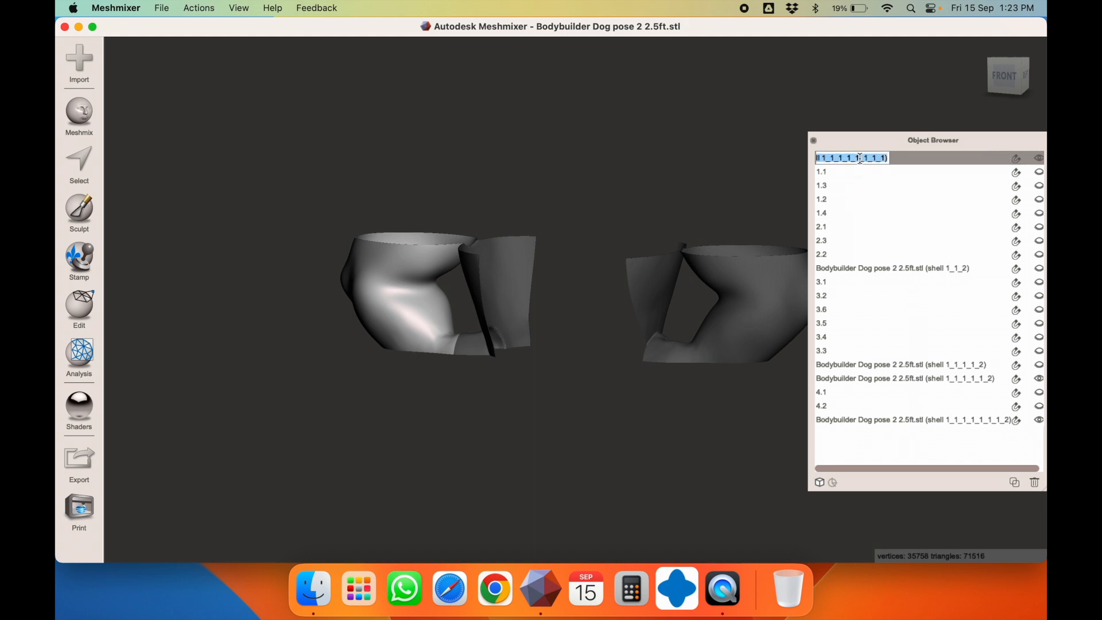
type("4.3")
key("Return")
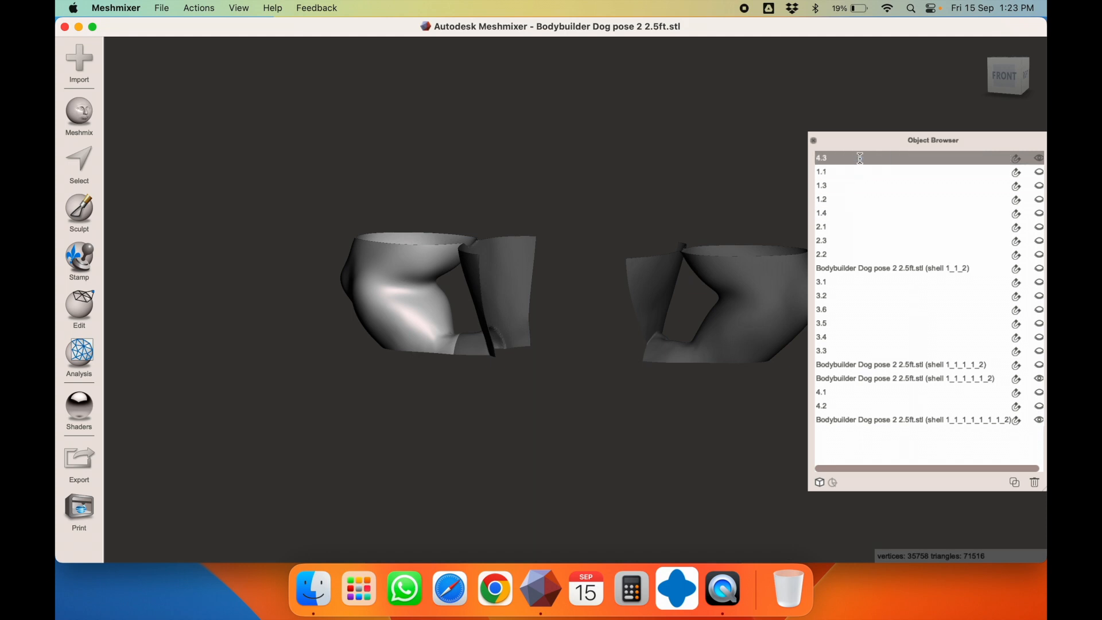
Slice the right arm vertically along its inner side, keeping both halves, and separate the shells
left_click(743, 293)
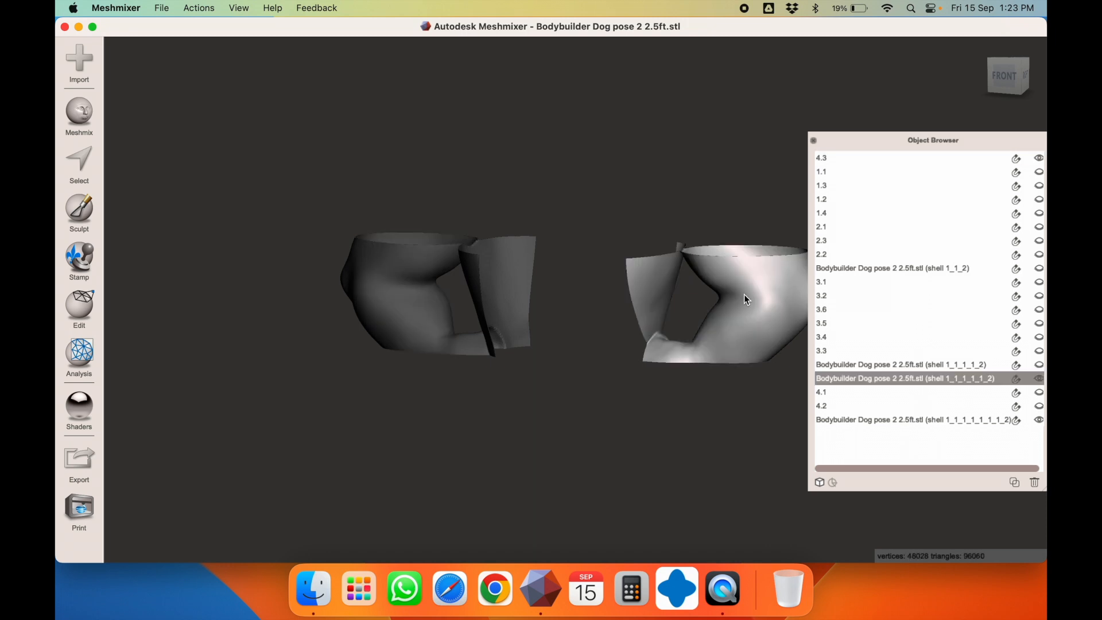
left_click(72, 301)
left_click(209, 166)
left_click(1008, 73)
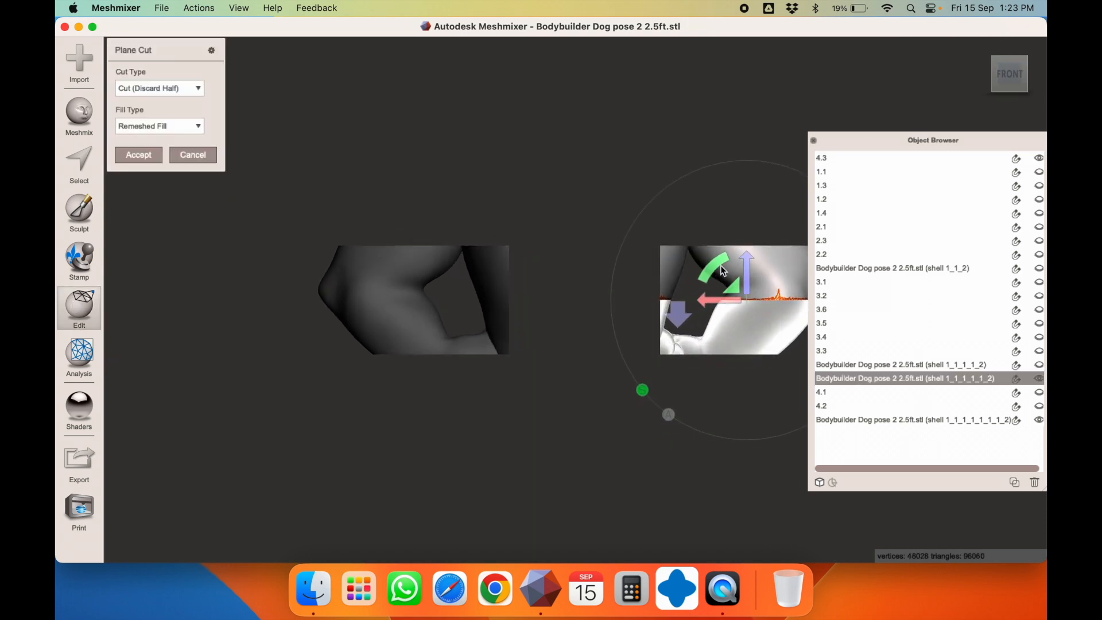
left_click_drag(719, 261, 669, 380)
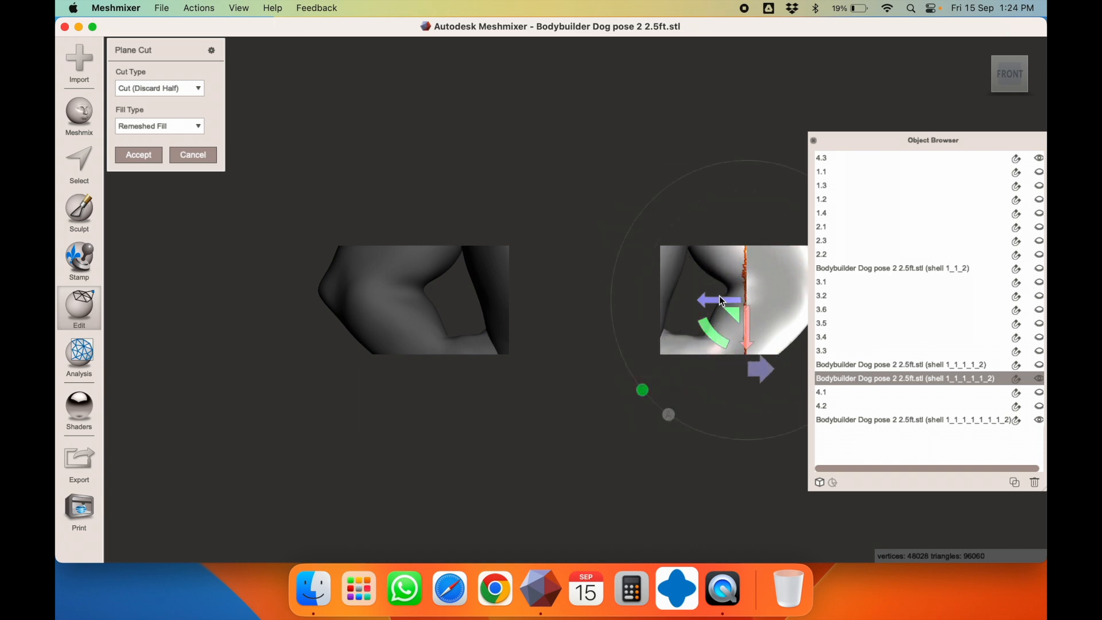
left_click_drag(721, 300, 662, 304)
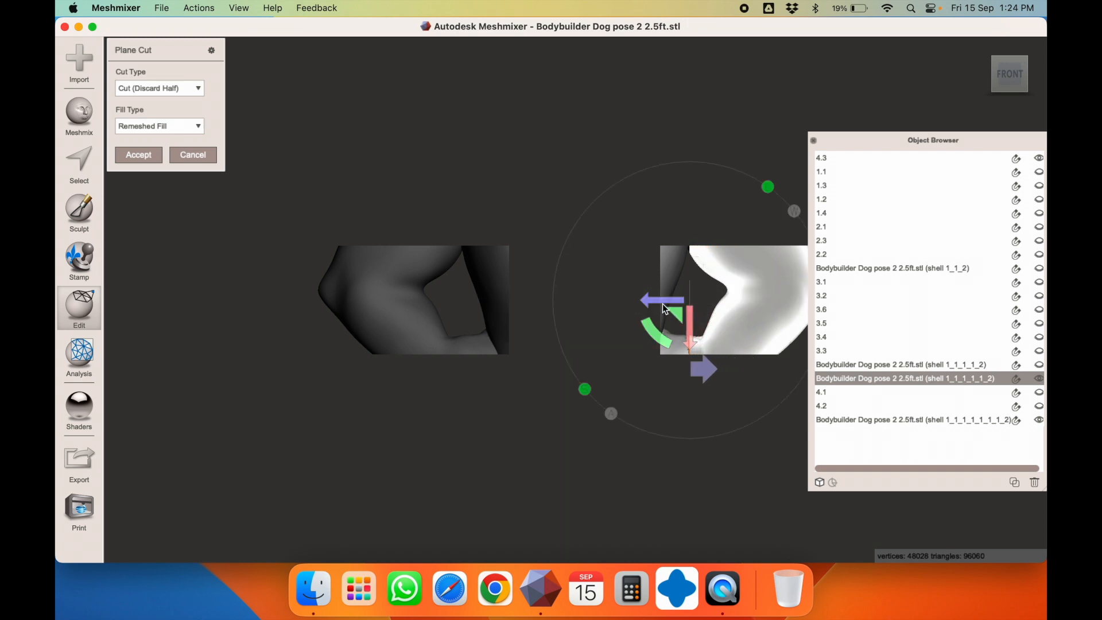
left_click(184, 88)
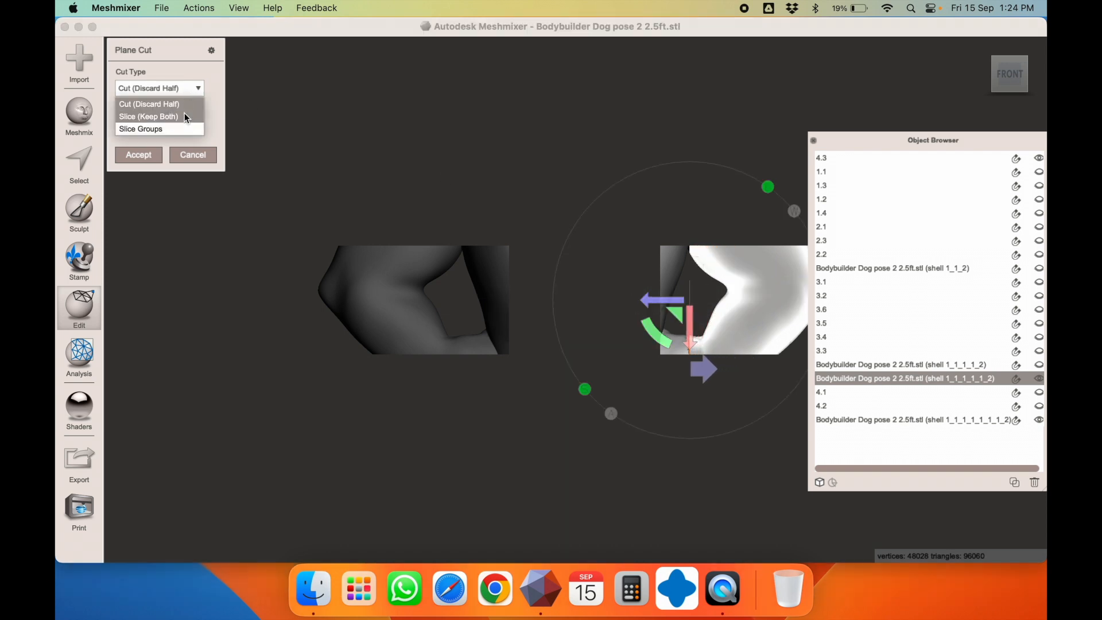
left_click(184, 116)
left_click(148, 152)
left_click(185, 293)
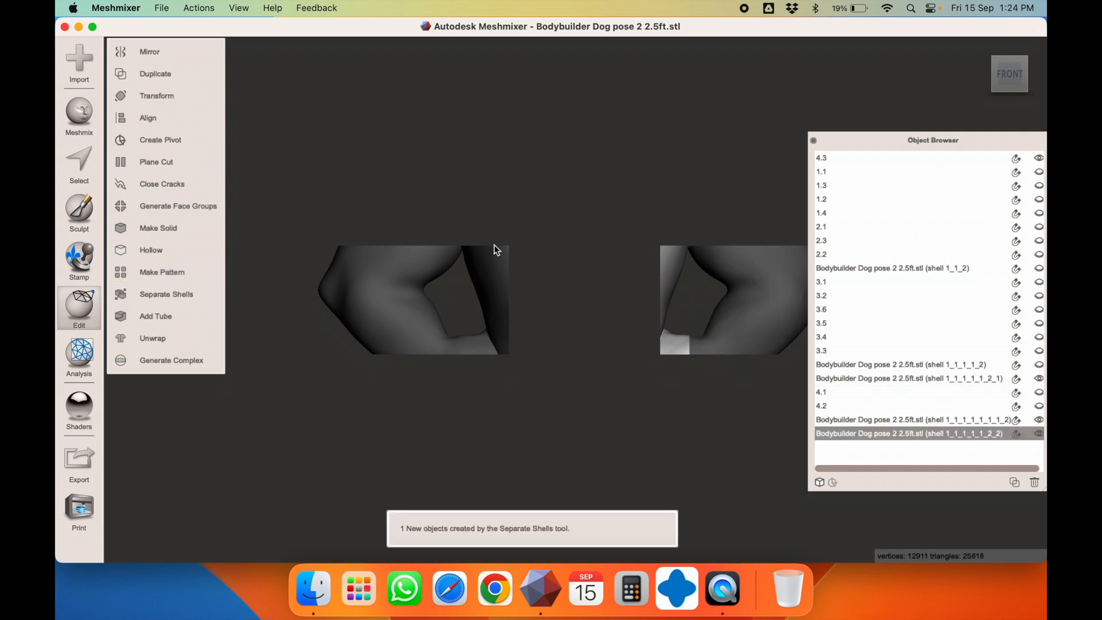
Name the right arm shell 4.4, then hide pieces 4.4 and 4.3
key("super+t")
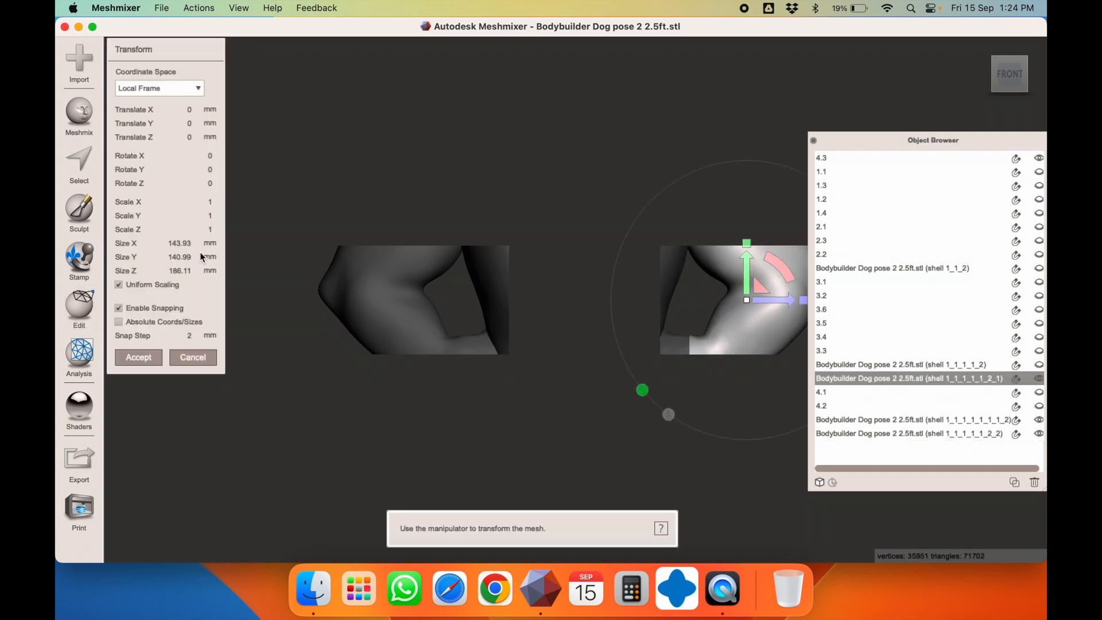
double_click(869, 378)
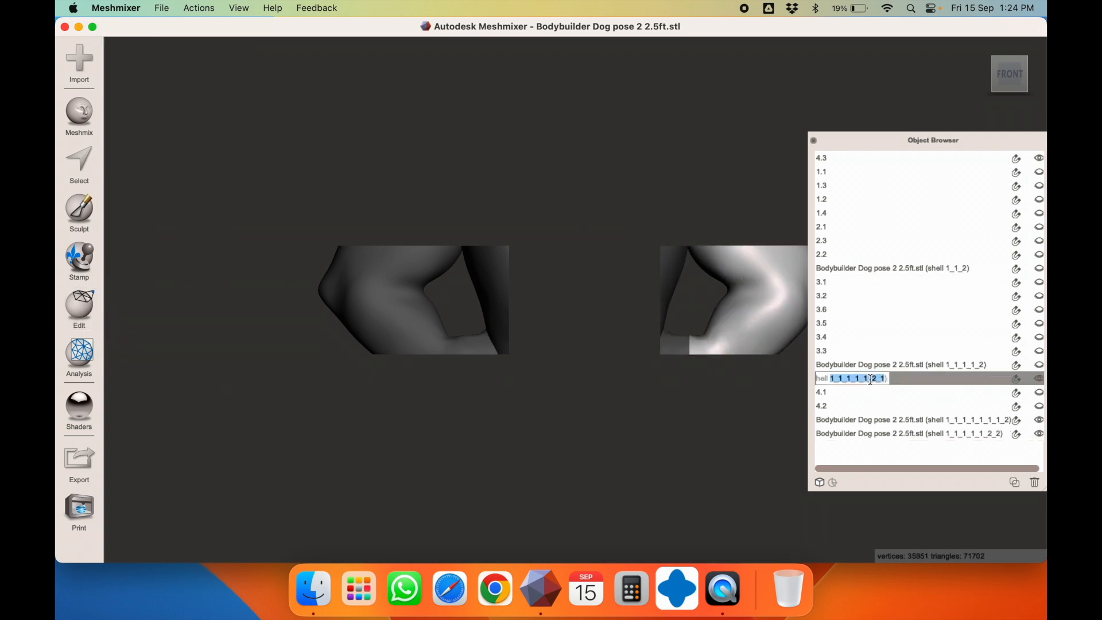
type("4.4")
key("Return")
left_click(1039, 379)
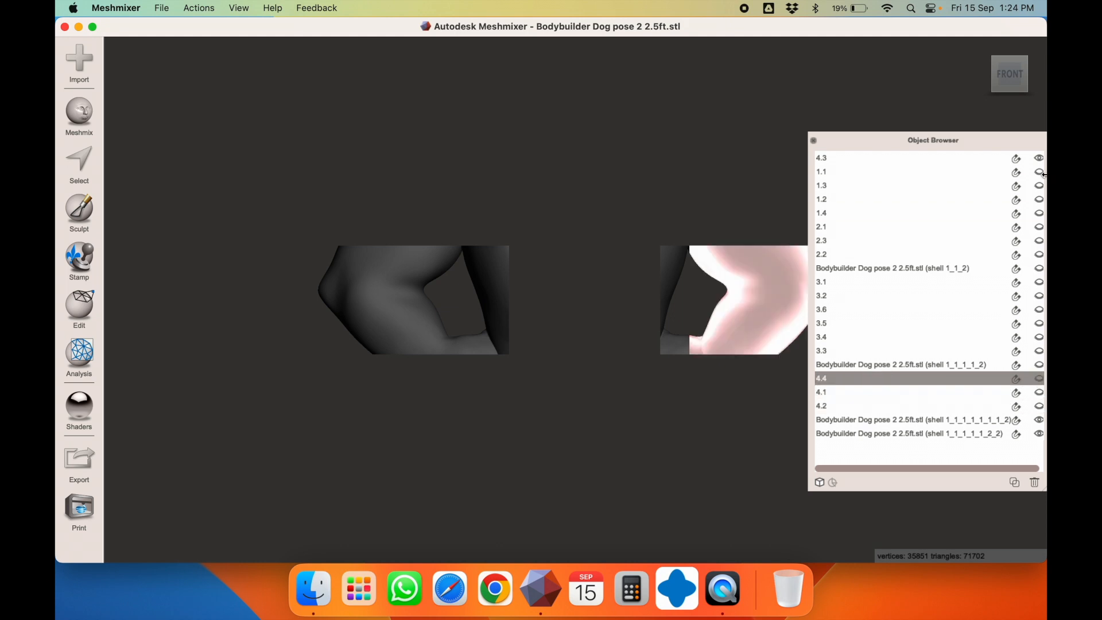
left_click(1039, 158)
left_click(669, 275)
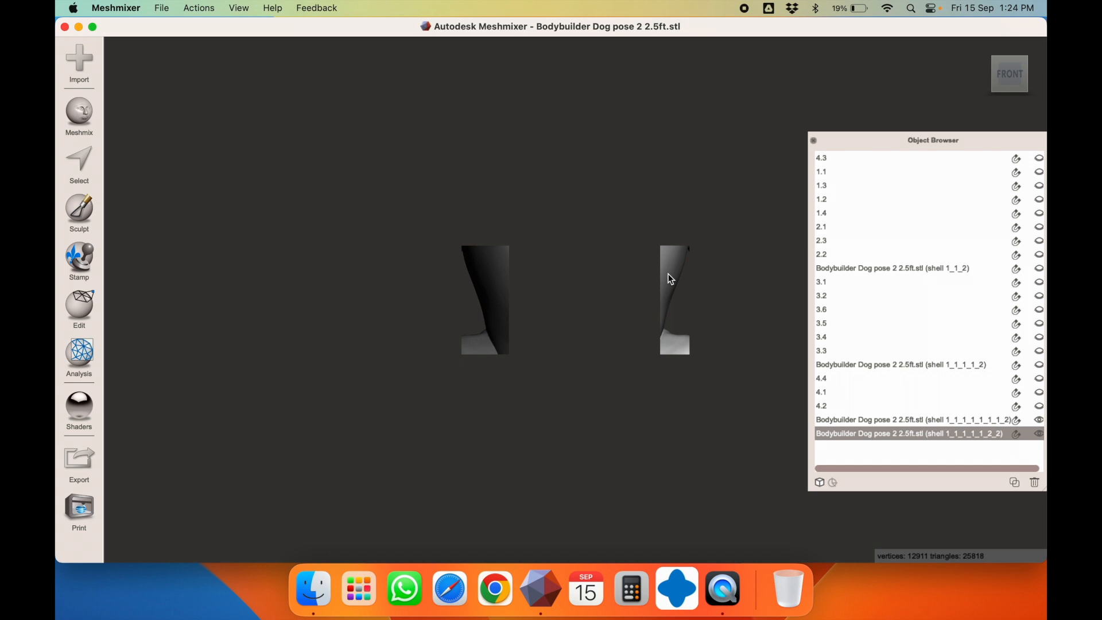
Select both remaining pieces and combine them into one object
right_click_drag(669, 276, 770, 320)
key("t")
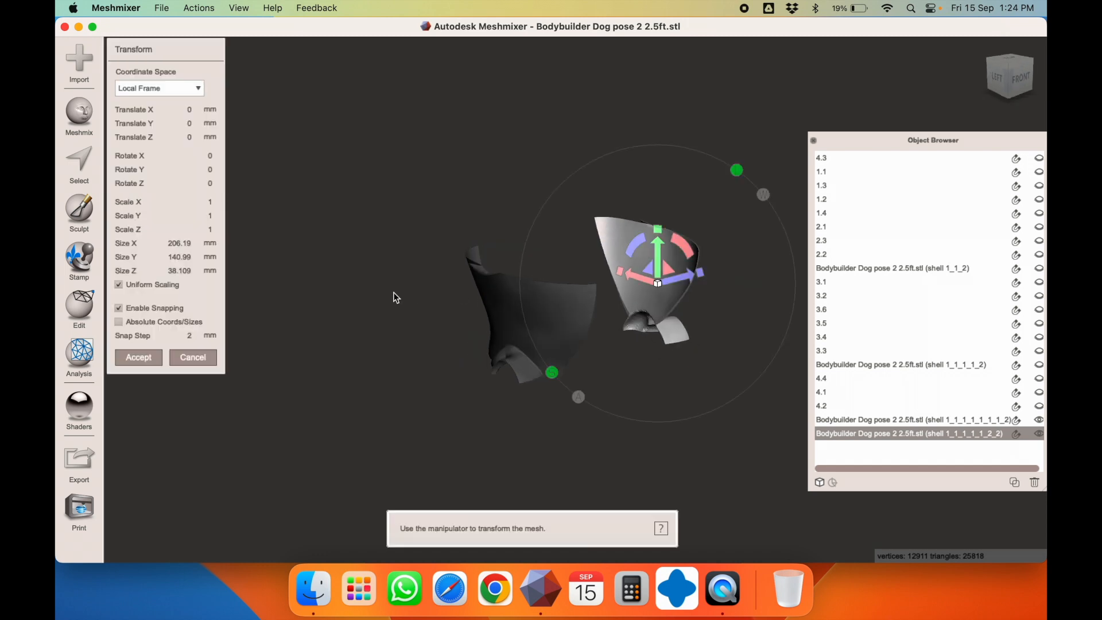
key("Escape")
right_click_drag(584, 284, 499, 289)
left_click(516, 290)
left_click(615, 302, "shift")
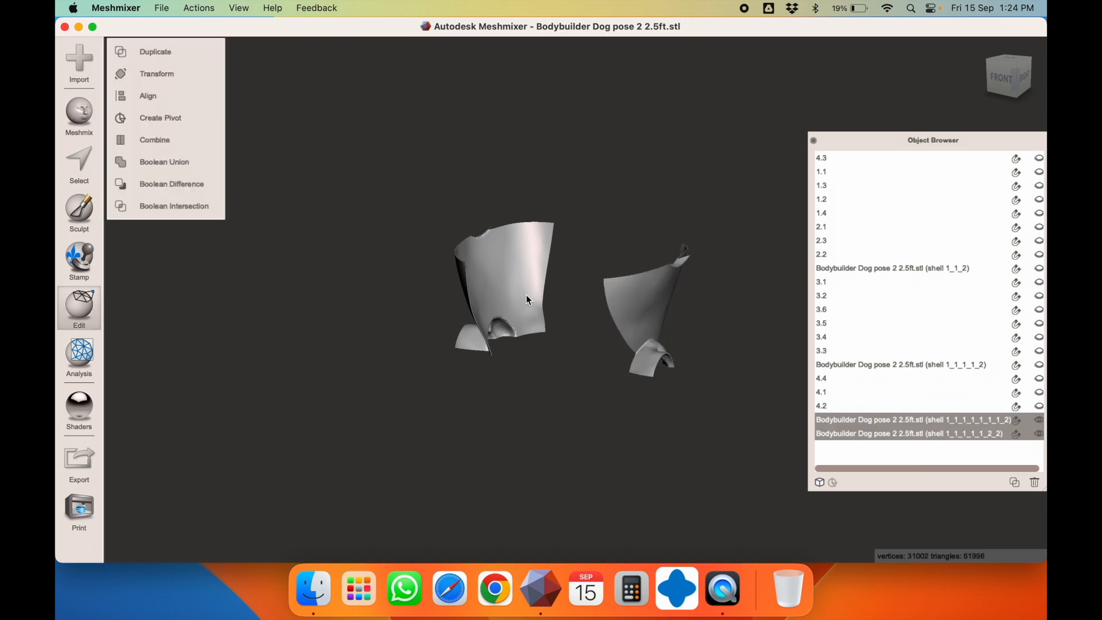
left_click(156, 142)
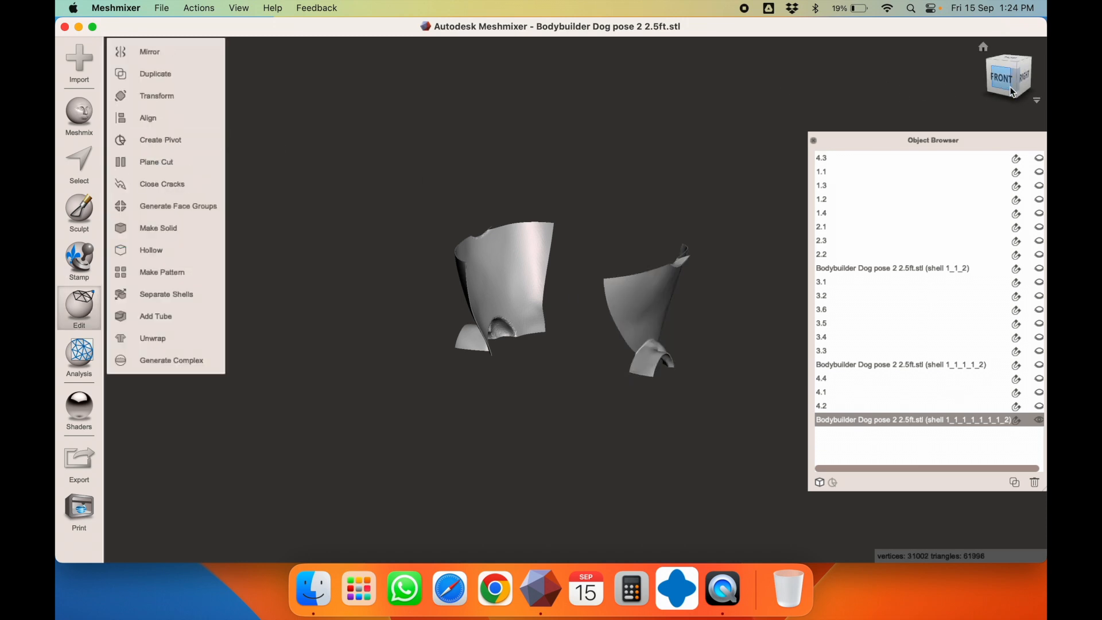
Cut the merged piece with a plane rotated about 75°, discarding one half, and separate the shells
left_click(1022, 76)
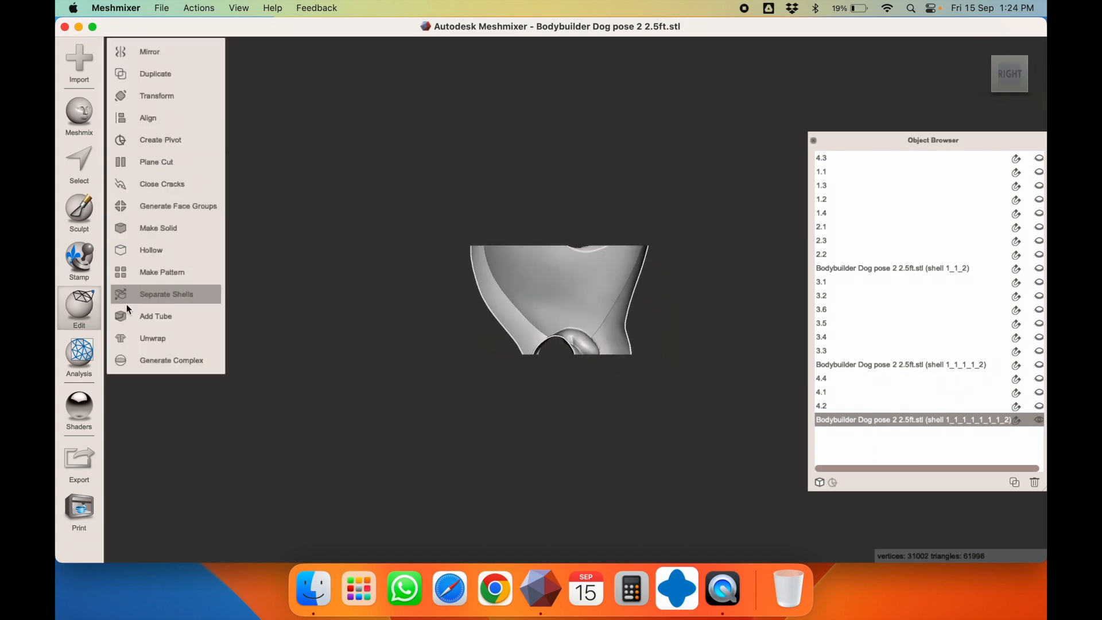
left_click(201, 164)
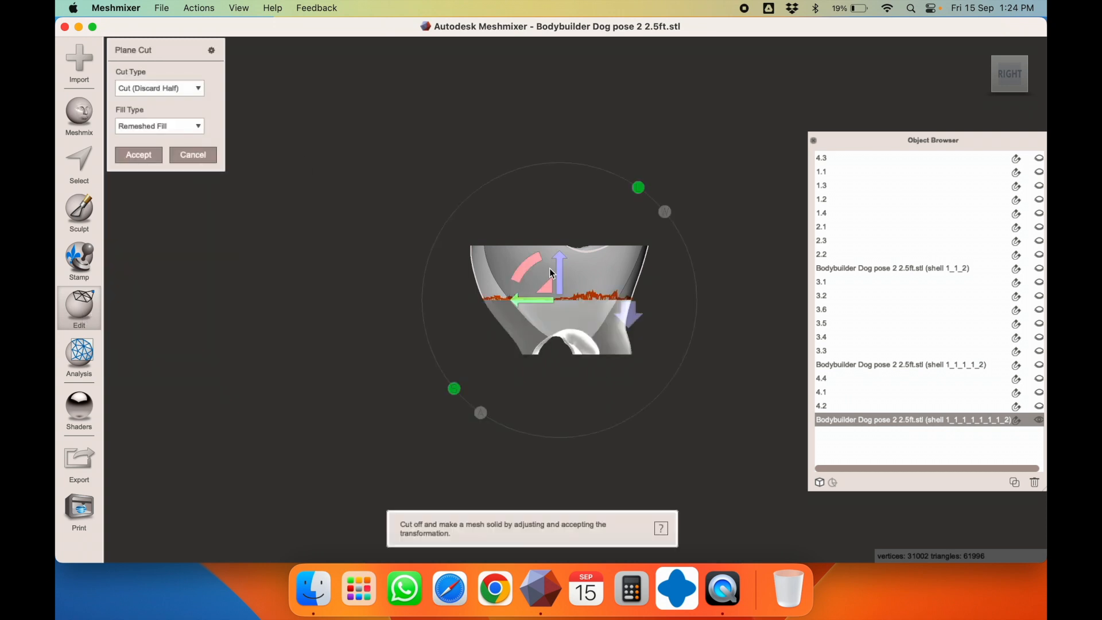
left_click_drag(530, 264, 638, 233)
left_click(145, 91)
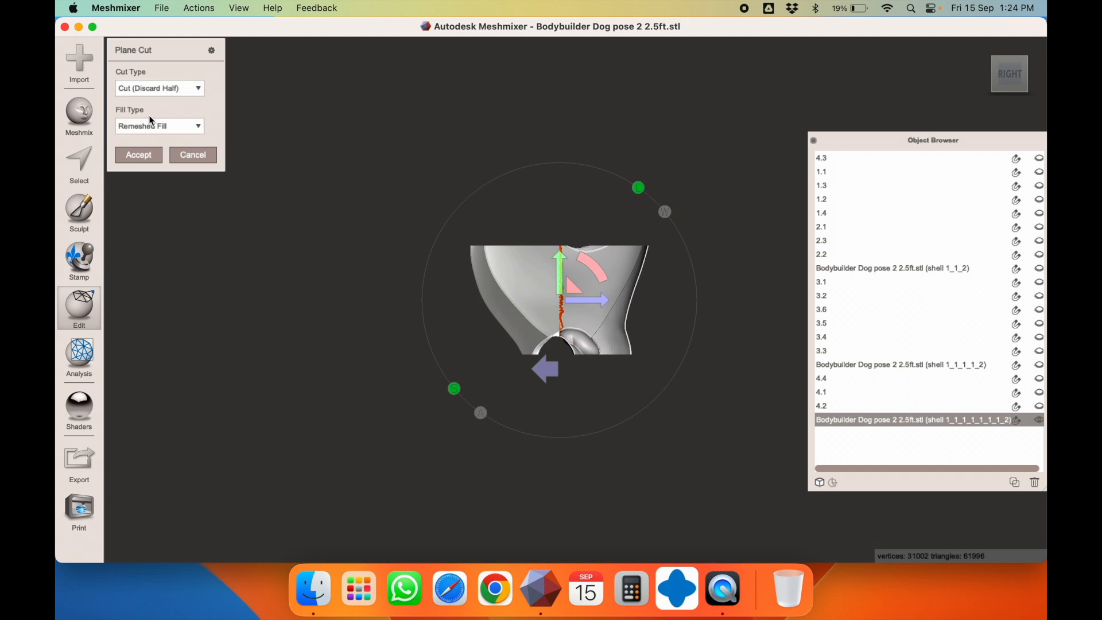
left_click(148, 160)
left_click(164, 293)
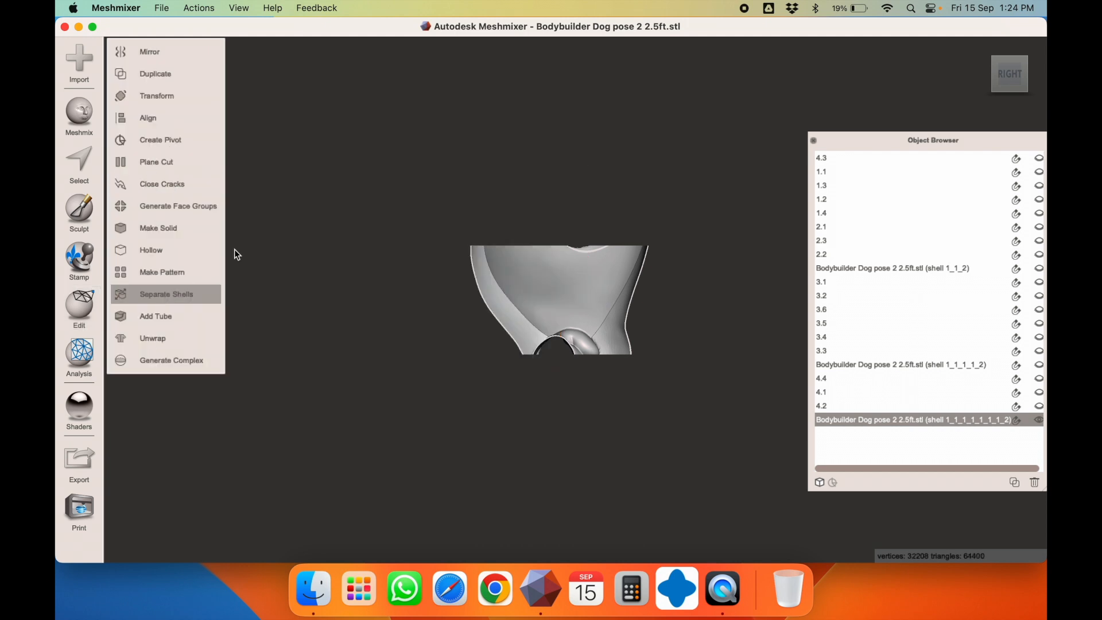
right_click_drag(511, 256, 593, 281)
left_click(546, 246)
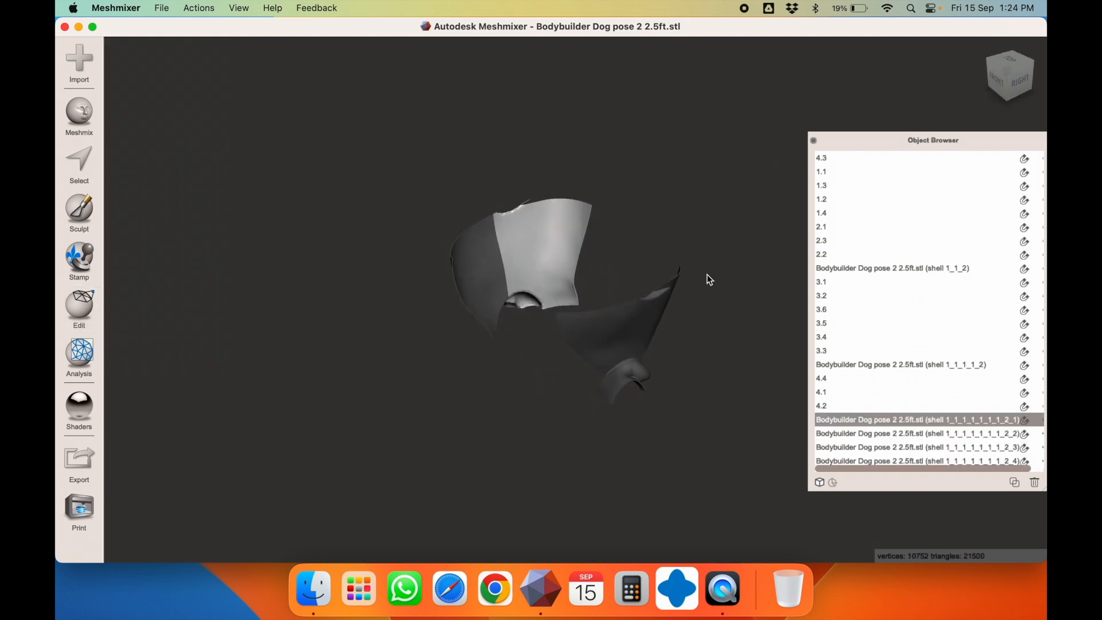
Rename the first two new shells 4.5 and 4.6
right_click_drag(539, 236, 606, 225)
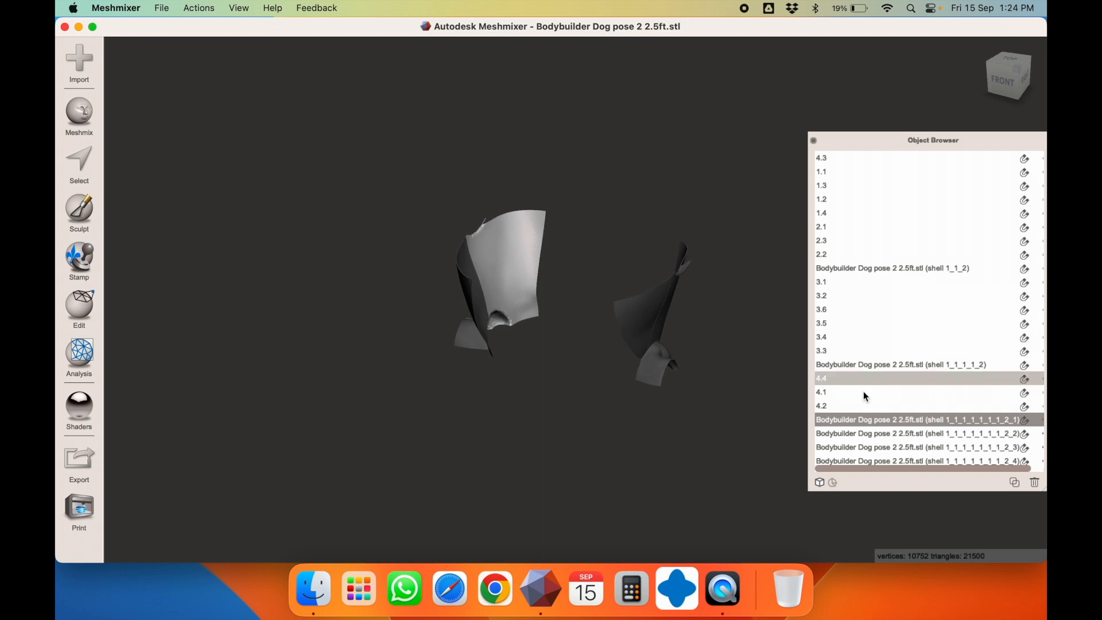
double_click(873, 418)
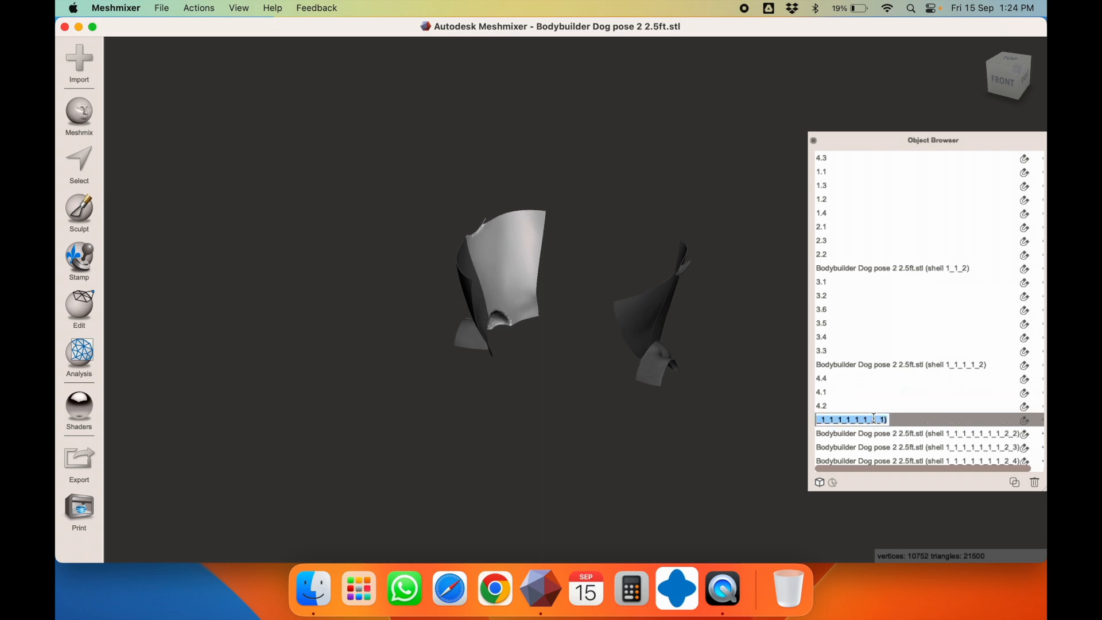
type("4.5")
key("Return")
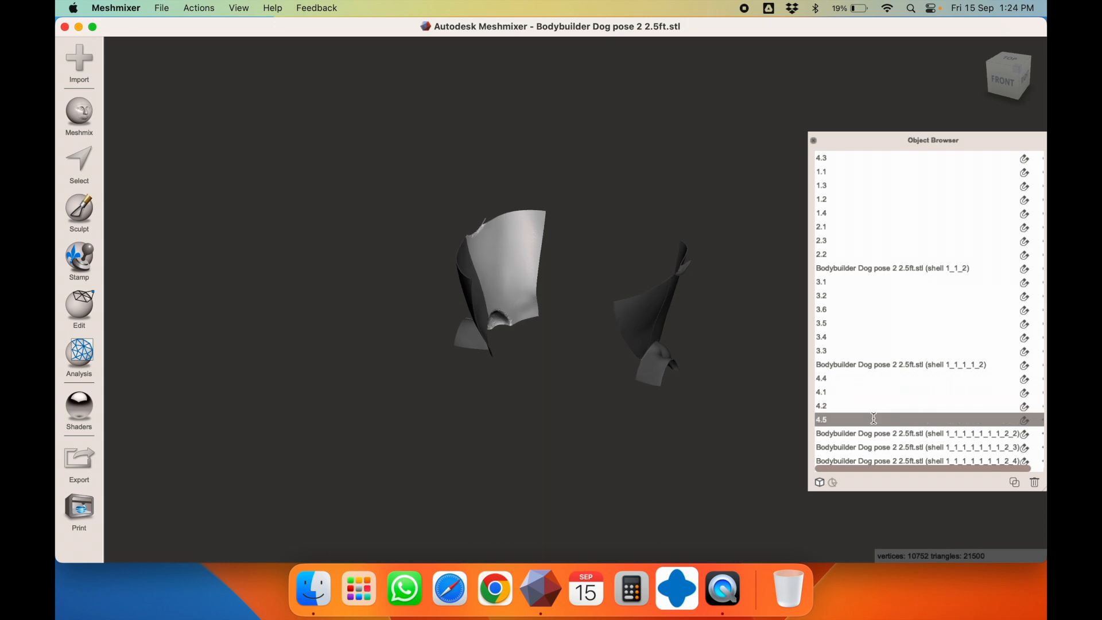
left_click(462, 269)
double_click(833, 434)
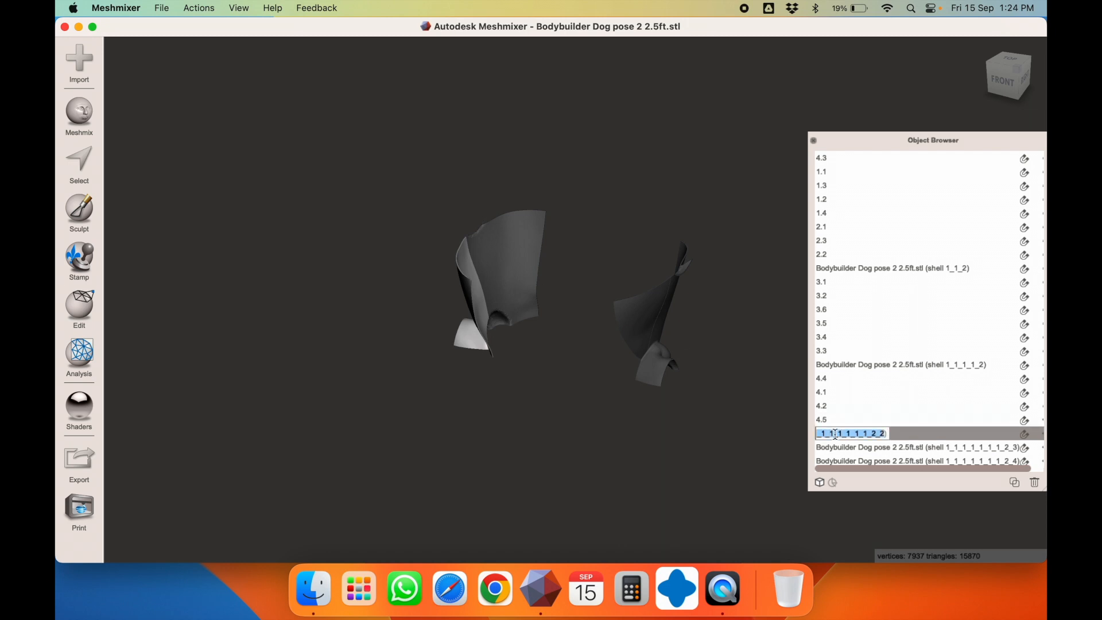
type("4.6")
key("Return")
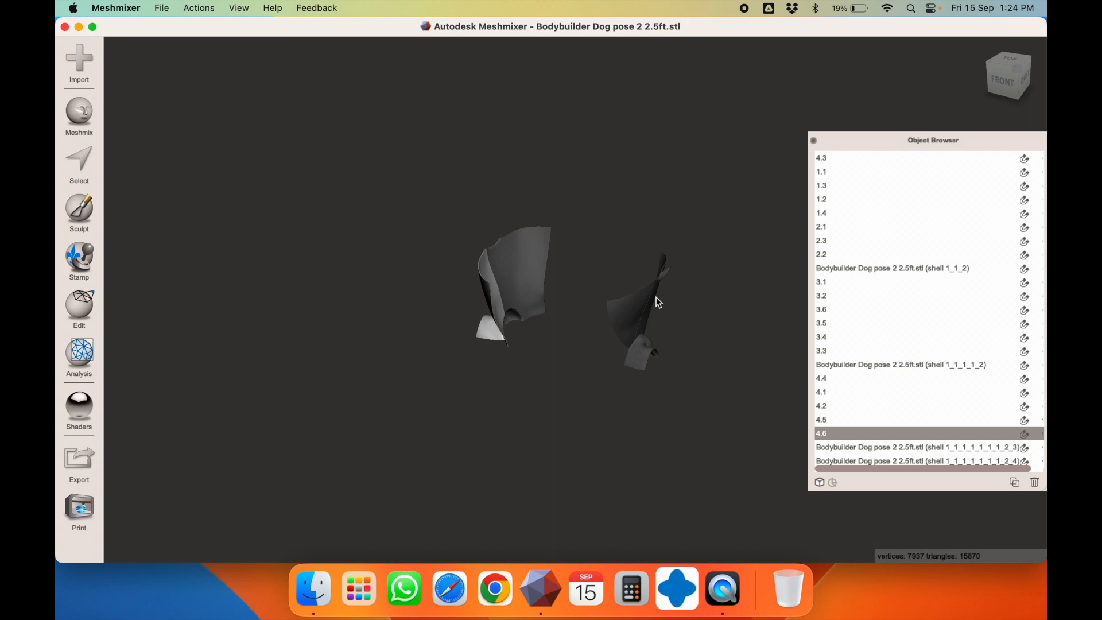
Rename the remaining two new shells 4.7 and 4.8
left_click(827, 448)
double_click(847, 446)
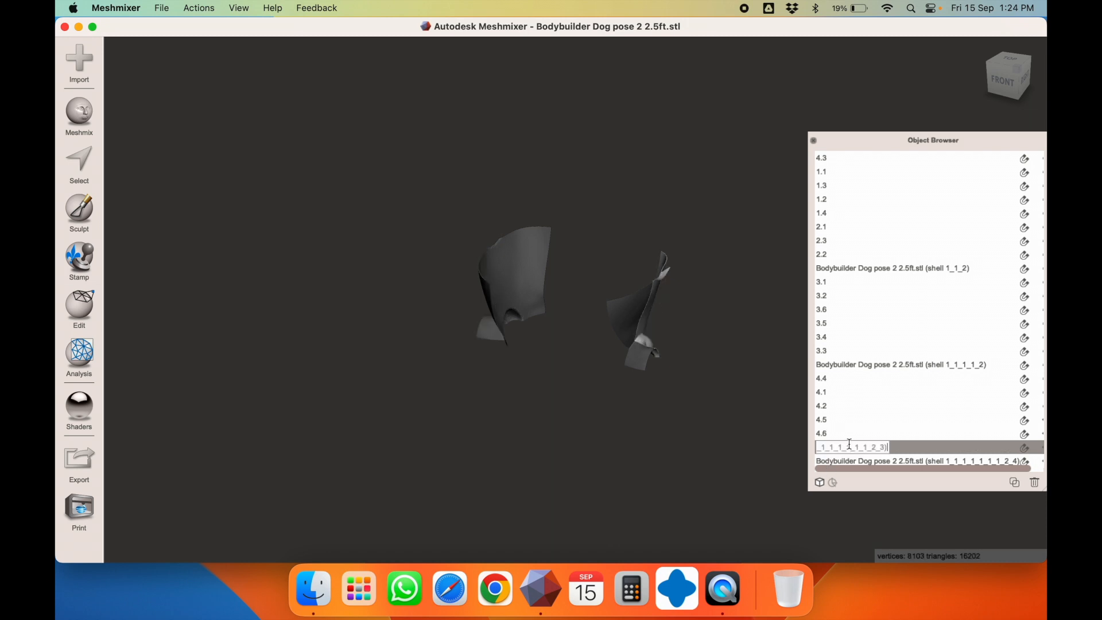
type("4.7")
key("Return")
left_click(634, 316)
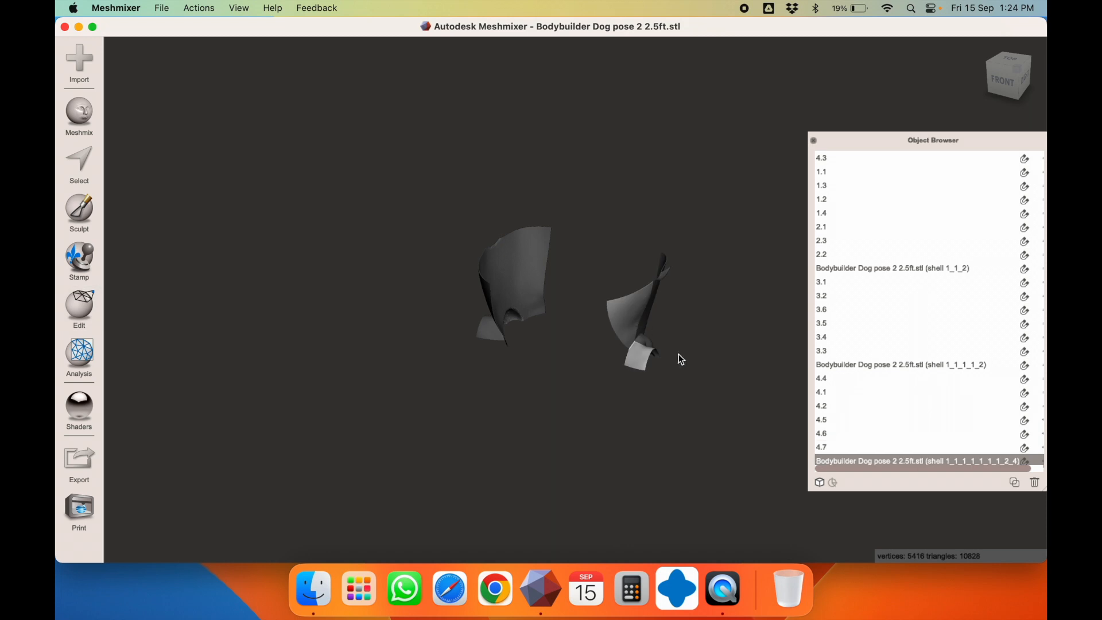
double_click(859, 459)
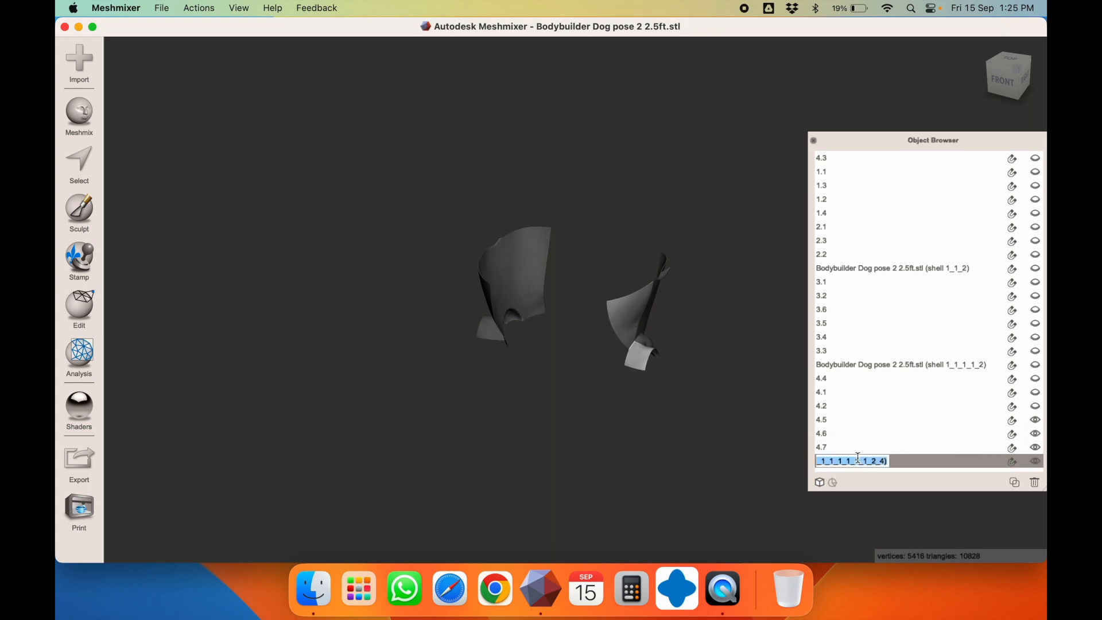
type("4.8")
key("Return")
Hide shells 4.8, 4.7, 4.6 and 4.5
left_click(1035, 461)
left_click(1035, 447)
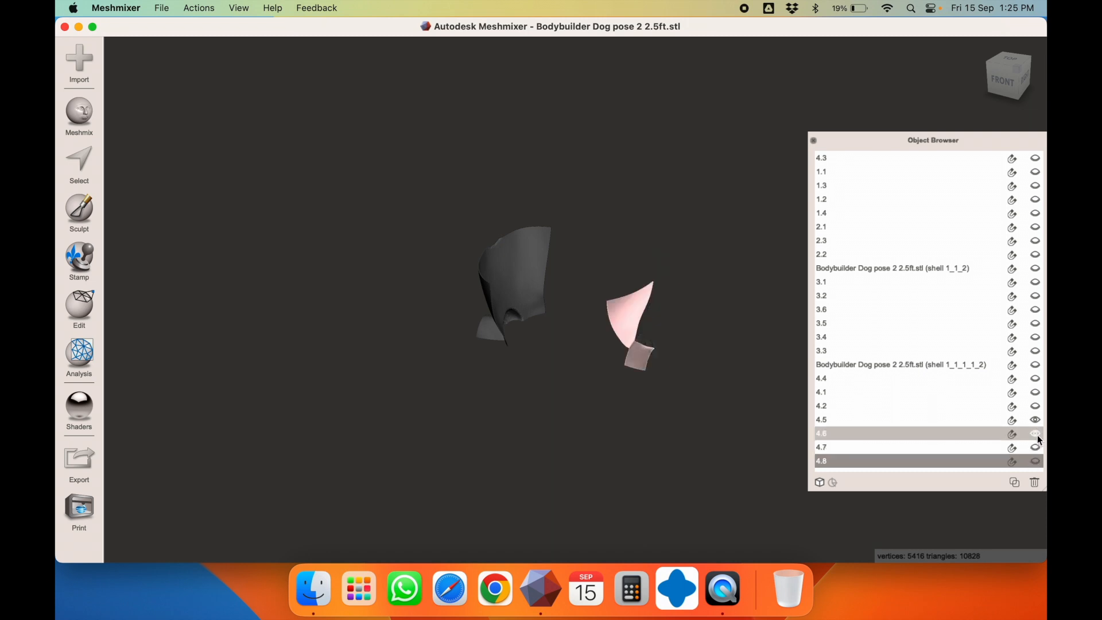
left_click(1035, 433)
left_click(1035, 421)
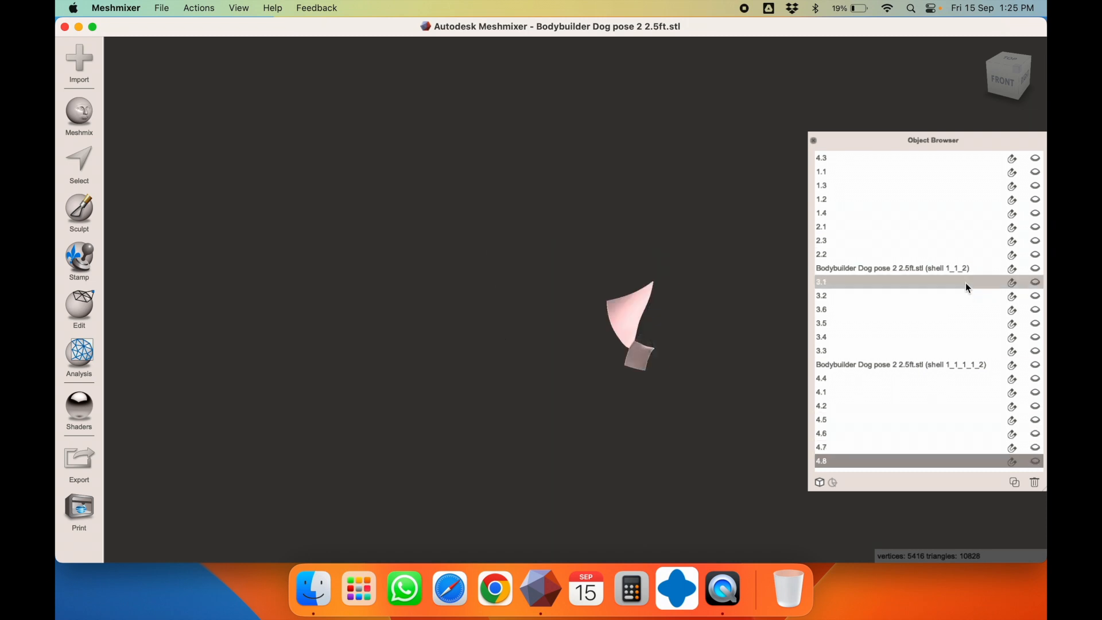
Reveal collar shell 1_1_2 and lower torso shell 1_1_1_1_2, ending with the torso selected
left_click(1034, 269)
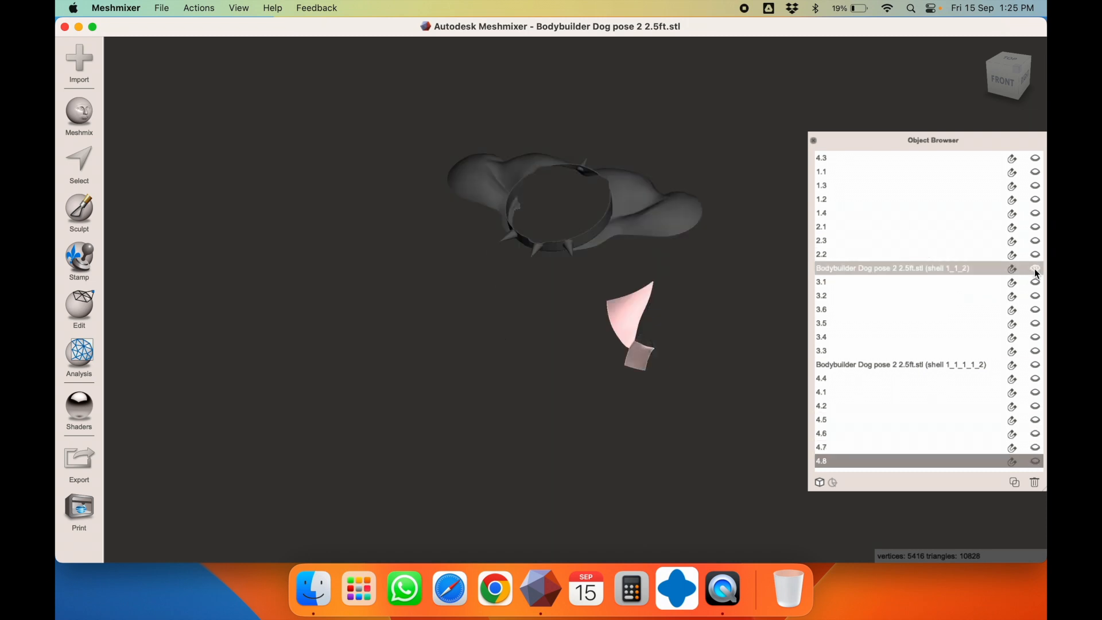
left_click(649, 202)
right_click_drag(649, 202, 633, 154)
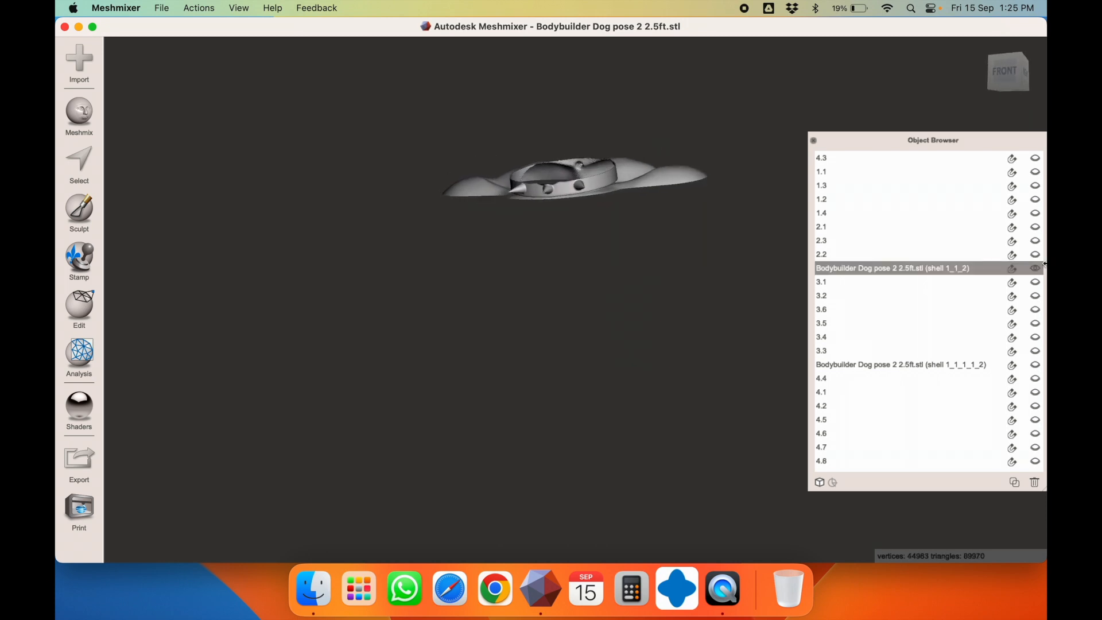
left_click(1034, 365)
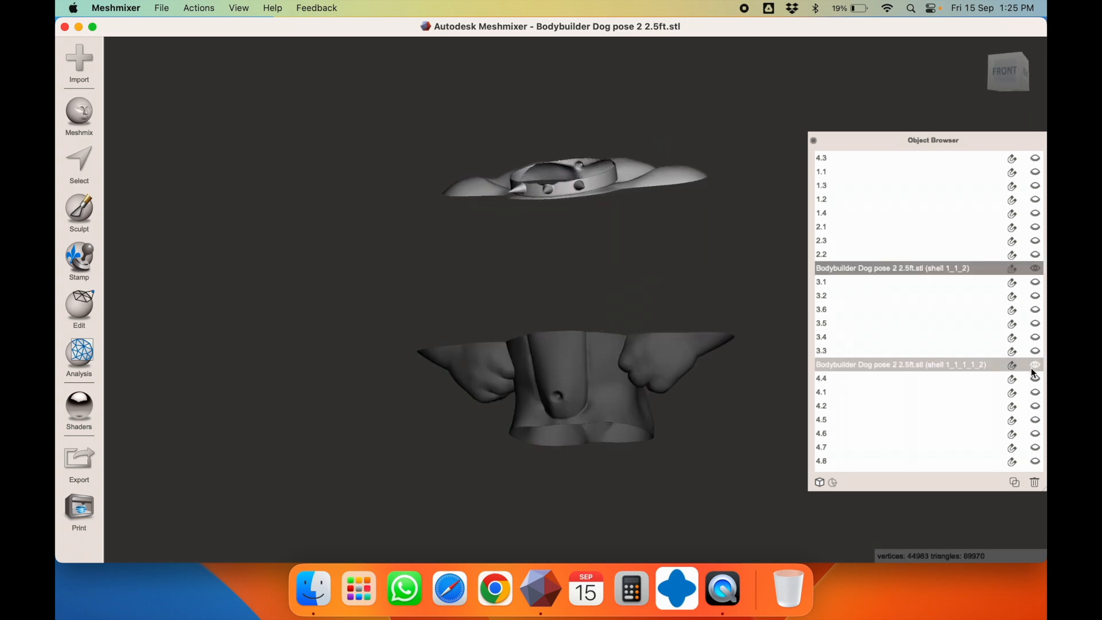
left_click(622, 406)
left_click(595, 186)
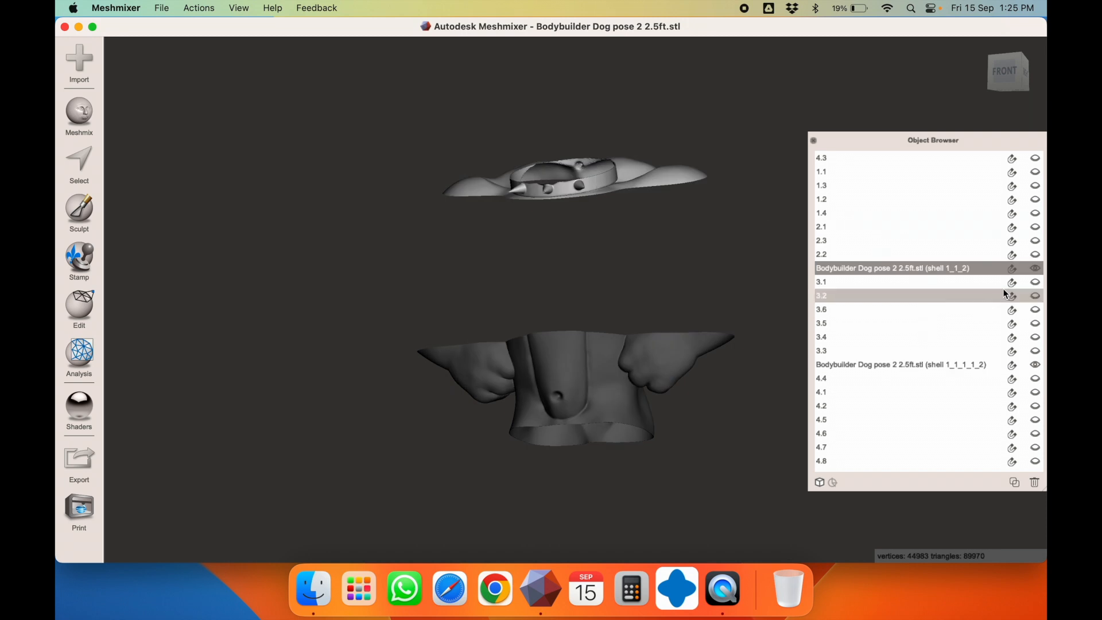
left_click(608, 376)
right_click_drag(609, 376, 646, 408)
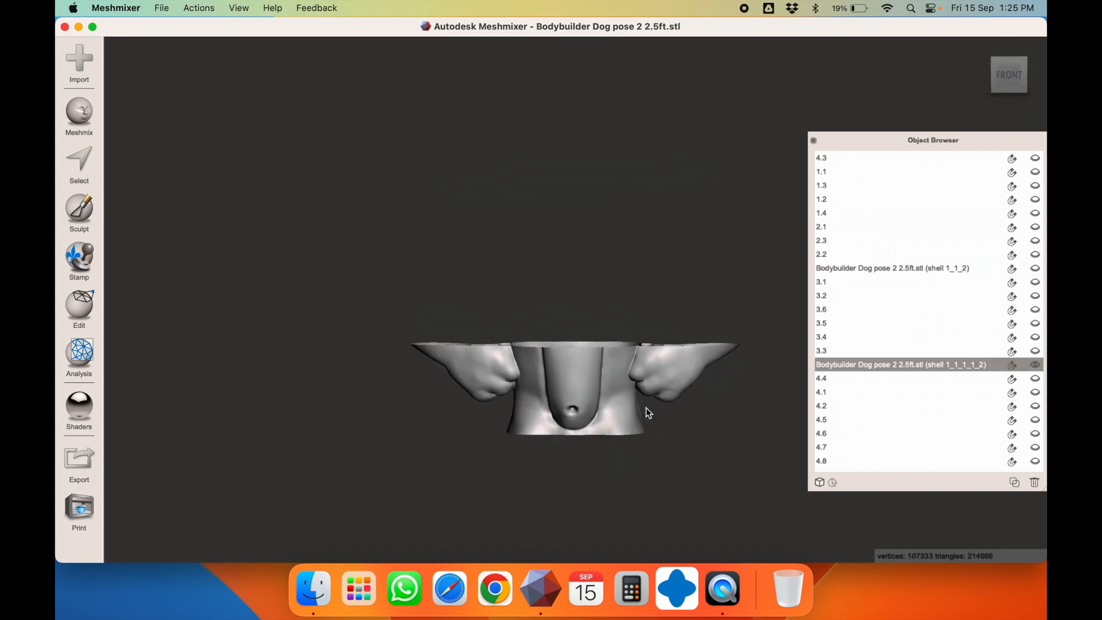
key("t")
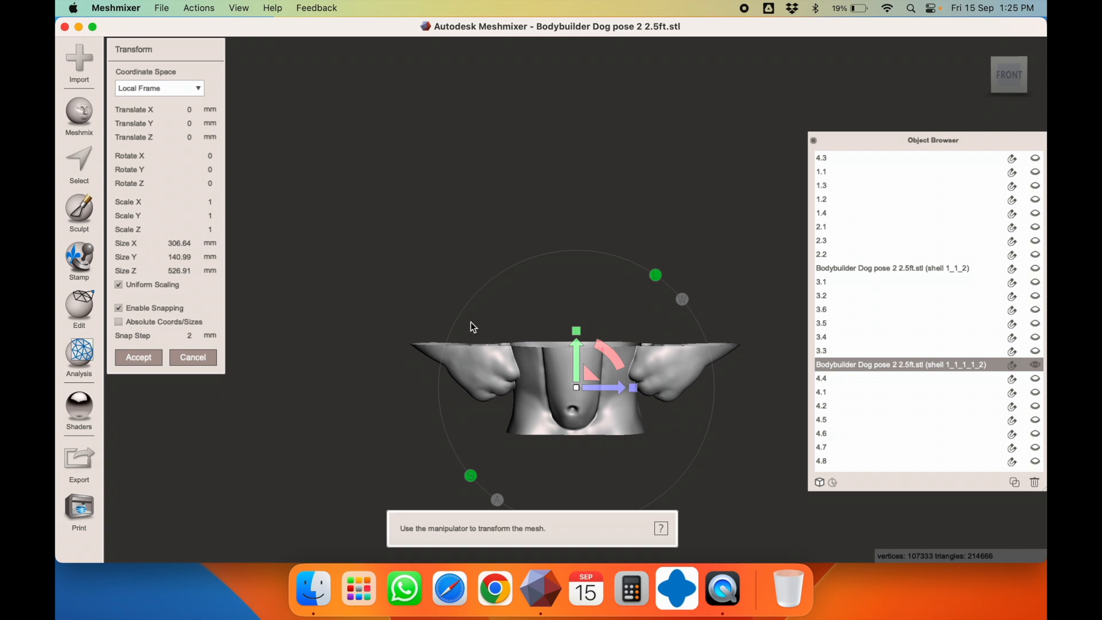
key("Escape")
mouse_move(554, 344)
right_mouse_down()
mouse_move(556, 312)
mouse_move(356, 369)
mouse_move(541, 327)
right_mouse_up()
Slice the torso with a vertical plane moved 85 to the left, keeping both halves
left_click(84, 316)
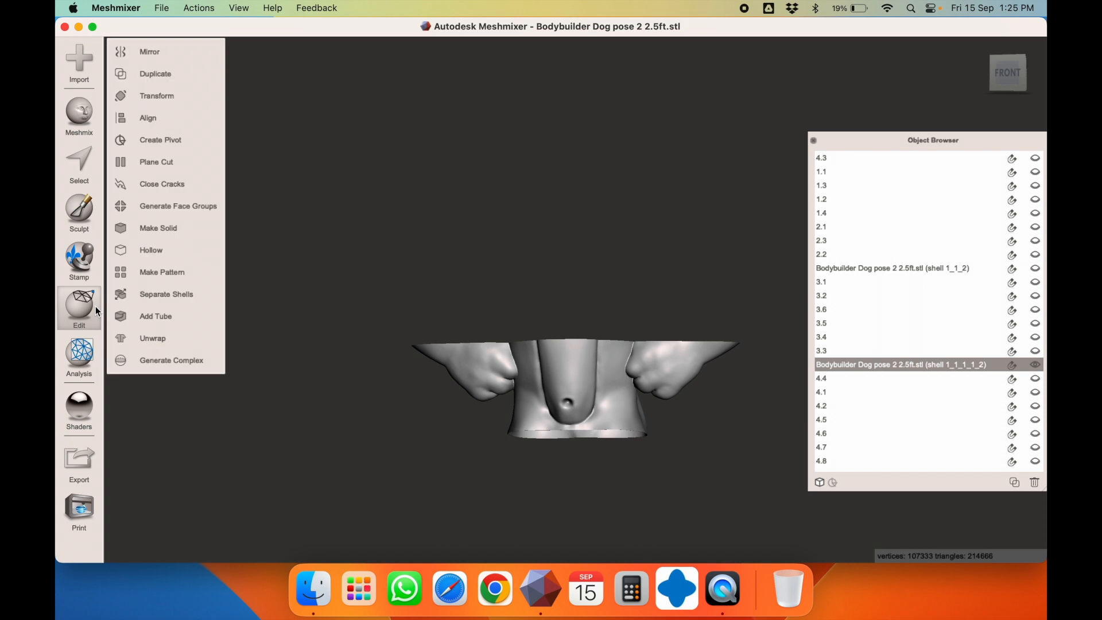
left_click(182, 163)
mouse_move(394, 263)
right_mouse_down()
mouse_move(412, 265)
mouse_move(395, 274)
right_mouse_up()
left_click(1011, 78)
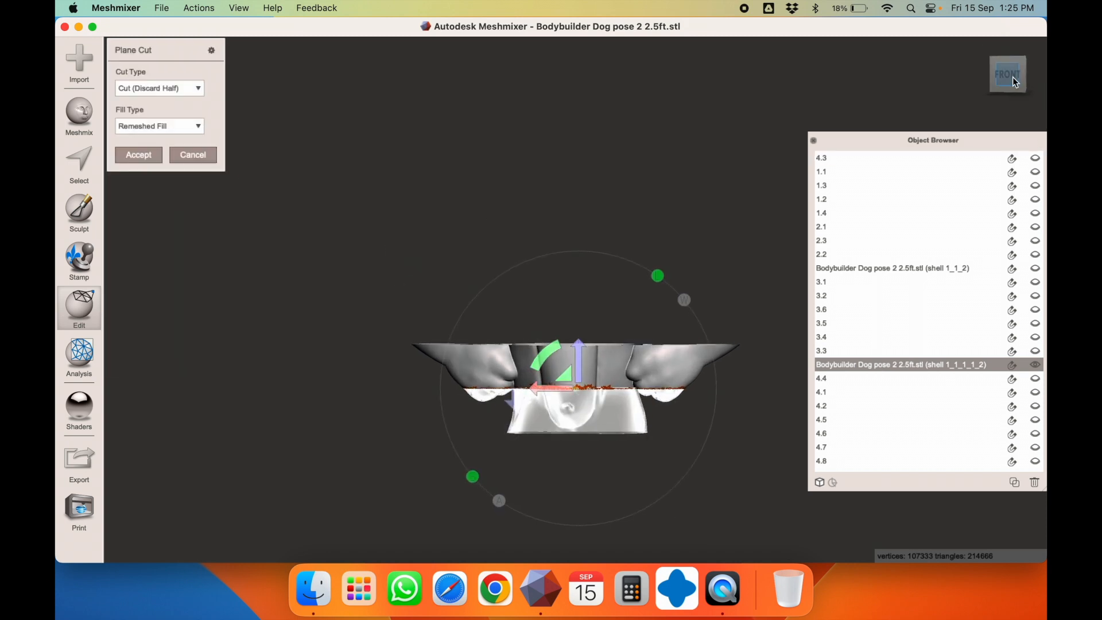
left_click_drag(554, 350, 495, 432)
left_click_drag(561, 393, 505, 397)
right_click_drag(596, 342, 595, 458)
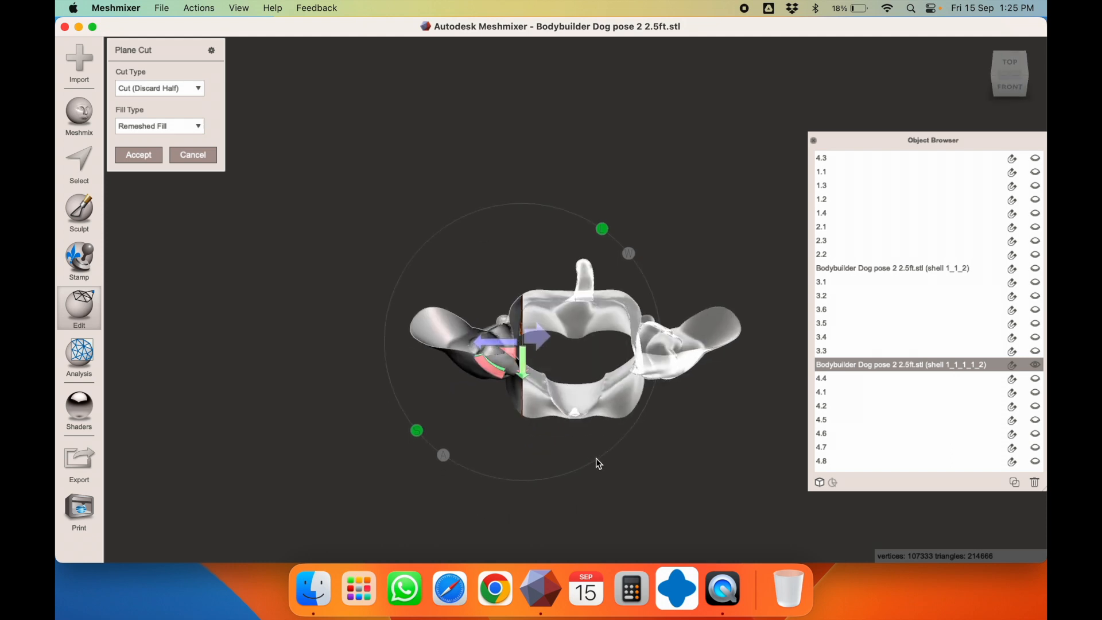
left_click(157, 92)
left_click(165, 115)
left_click(138, 155)
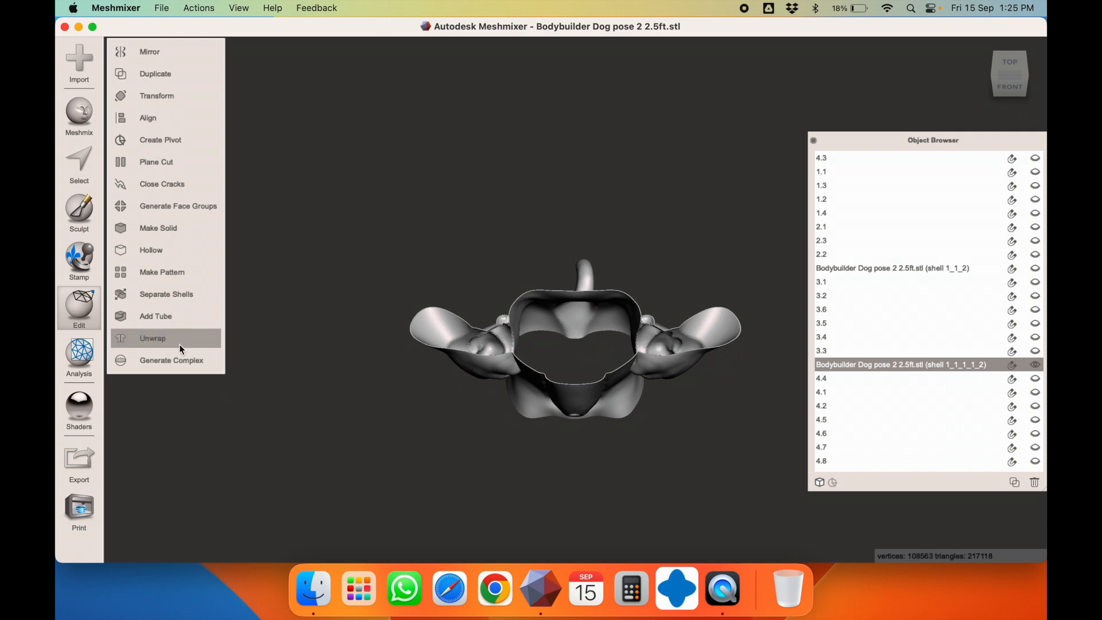
Separate the sliced torso into shells and select the chest shell with both fists
left_click(188, 296)
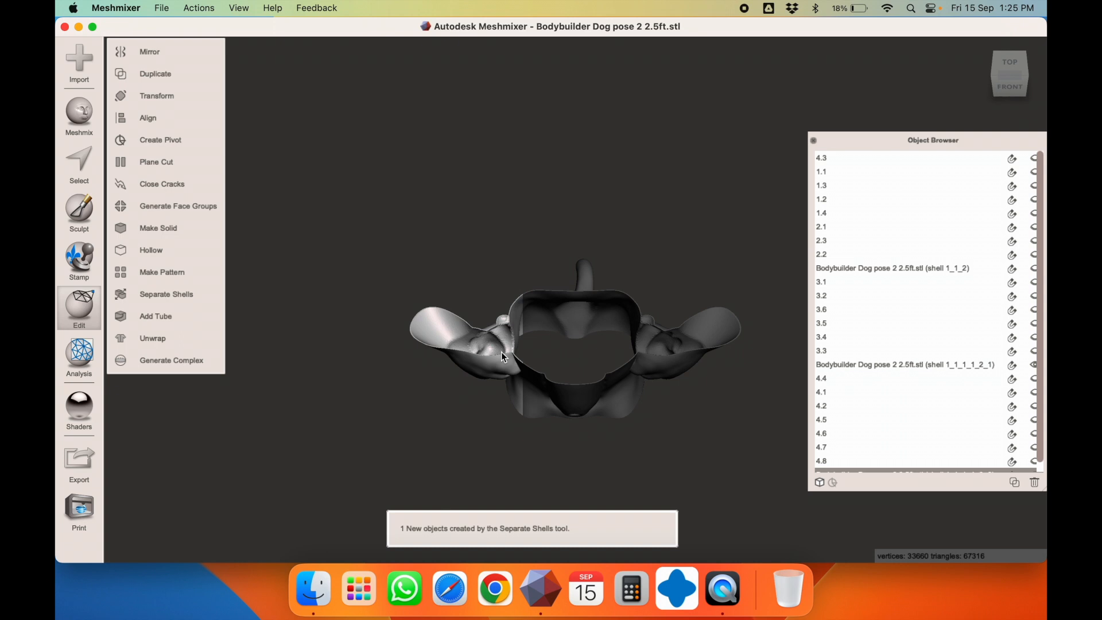
key("t")
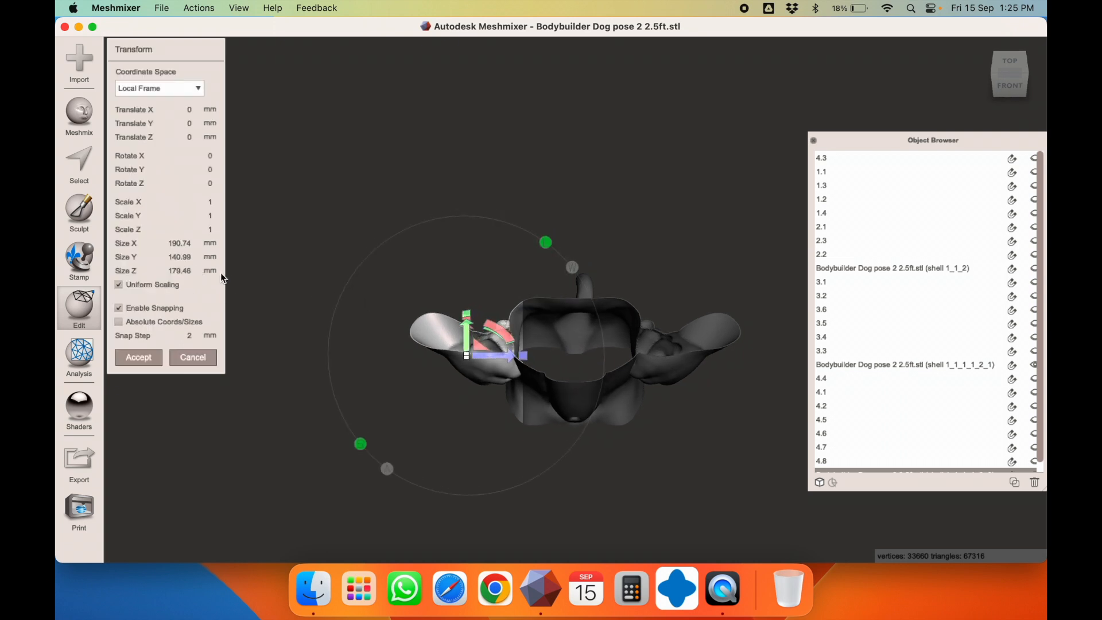
right_click_drag(539, 377, 539, 260)
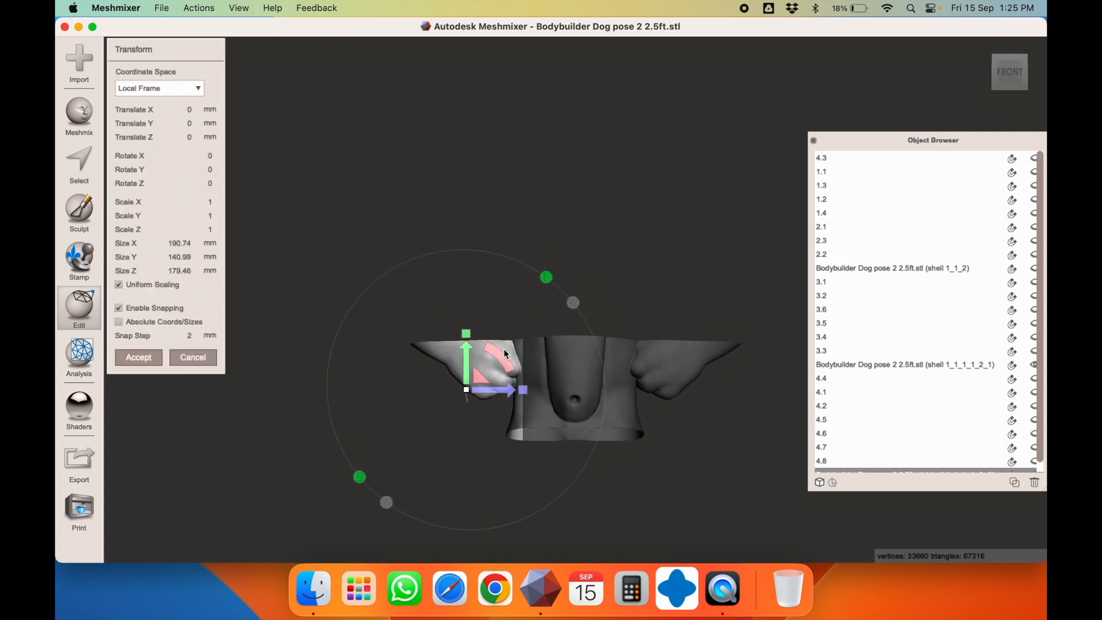
left_click(152, 356)
left_click(613, 384)
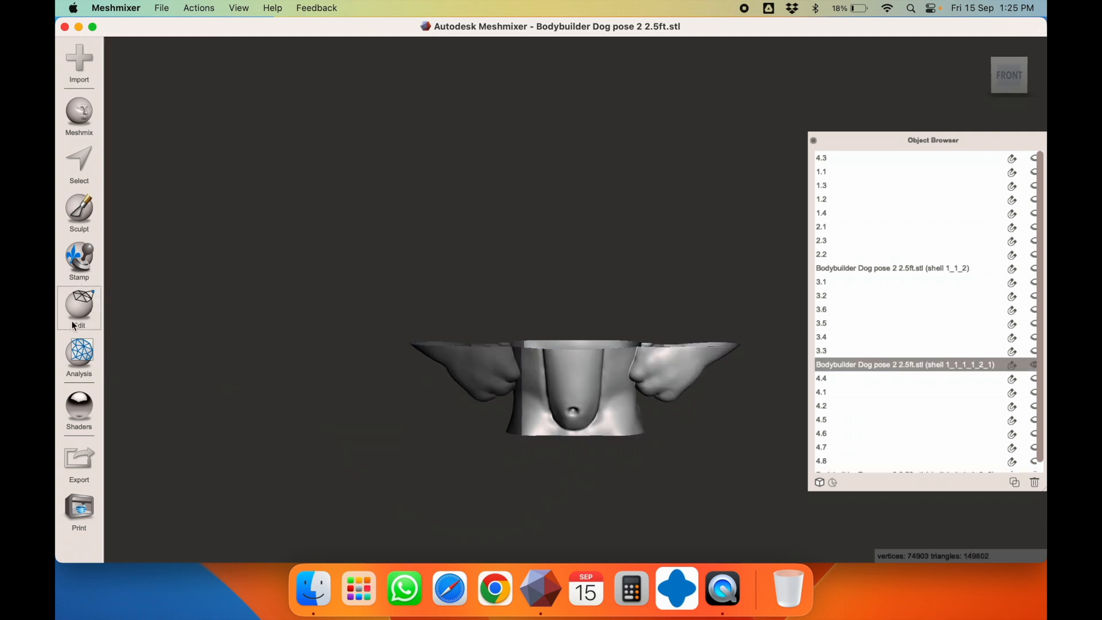
Slice the chest piece with a vertical plane, keeping both halves, and separate the shells
left_click(65, 310)
left_click(155, 163)
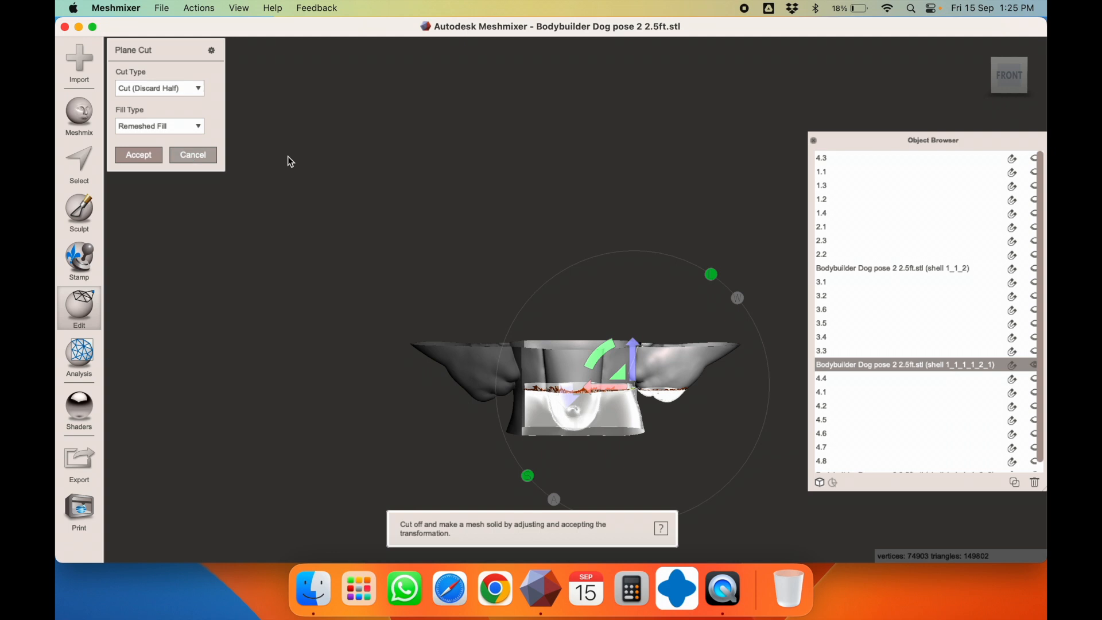
left_click_drag(607, 351, 714, 332)
right_click_drag(704, 332, 708, 411)
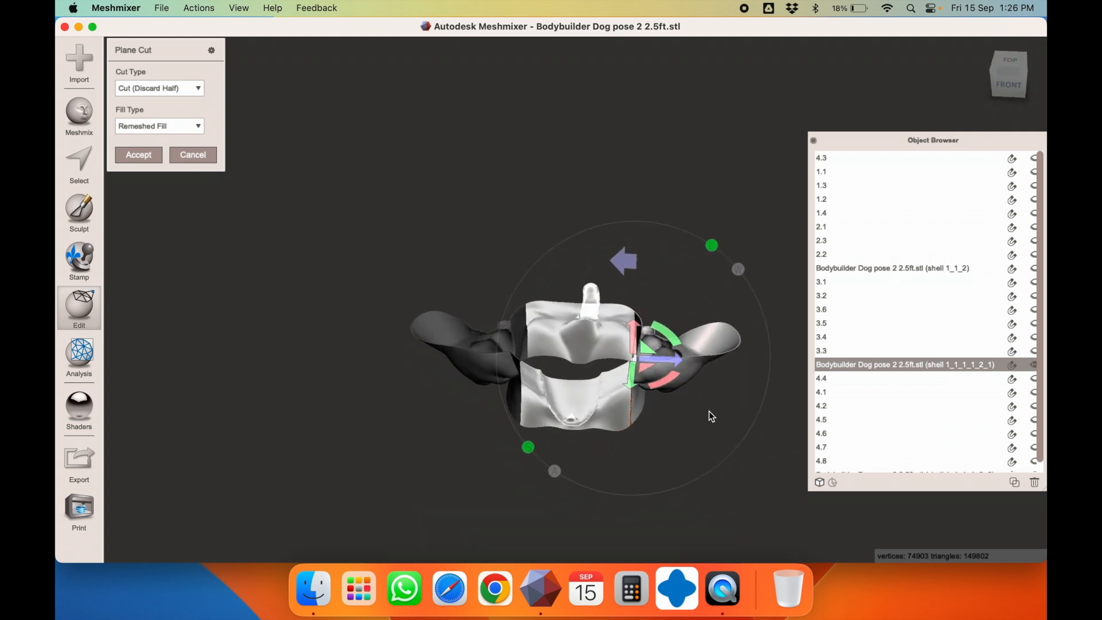
left_click(164, 88)
left_click(159, 105)
left_click(149, 165)
left_click(166, 295)
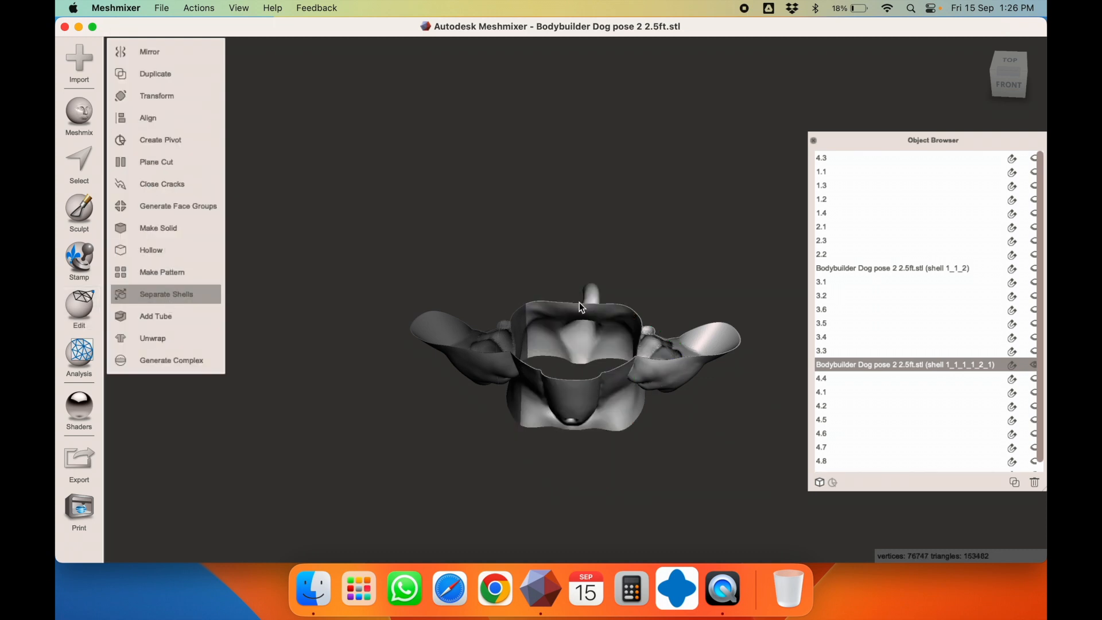
Select the fist shells and enlarge the object list to show all new shells
left_click(666, 365)
key("t")
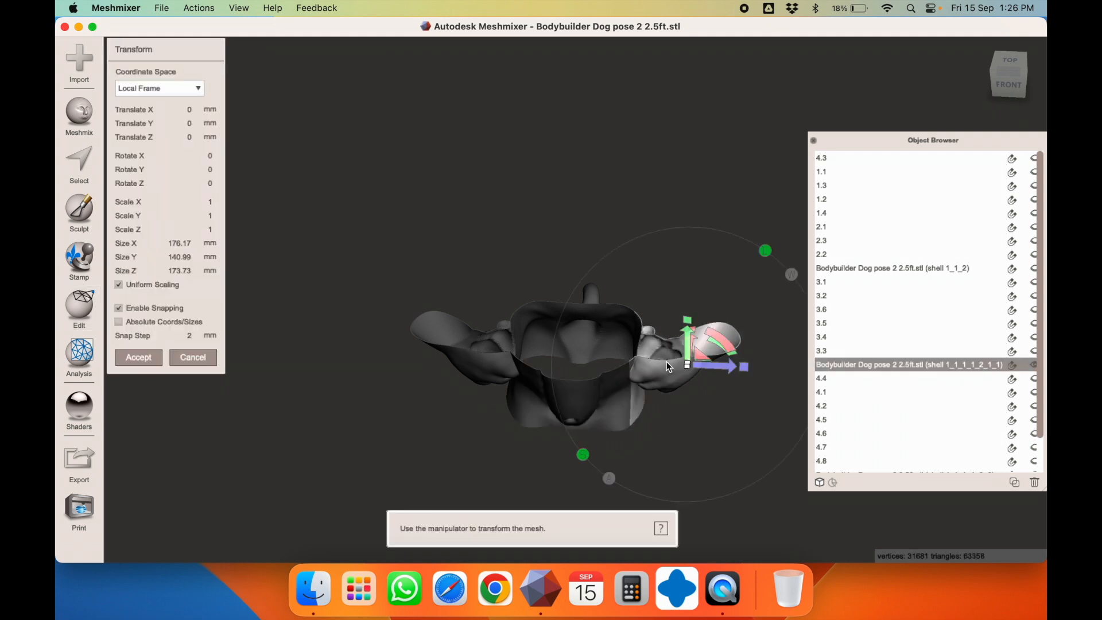
key("Escape")
right_click_drag(604, 338, 584, 352)
left_click(466, 364)
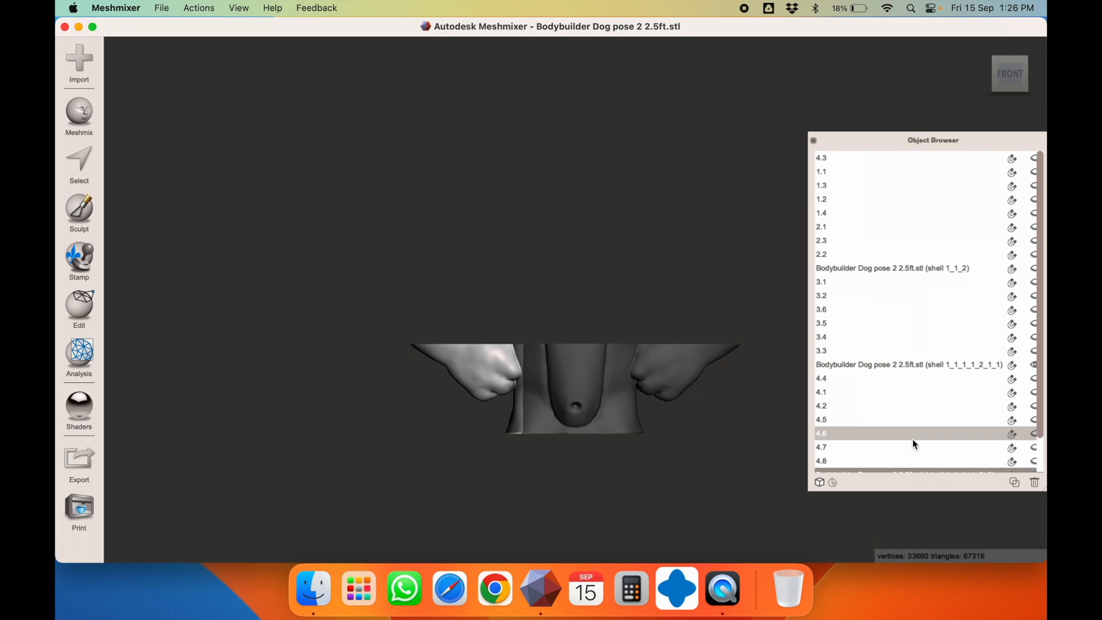
left_click_drag(866, 147, 828, 55)
left_click_drag(1010, 400, 1033, 522)
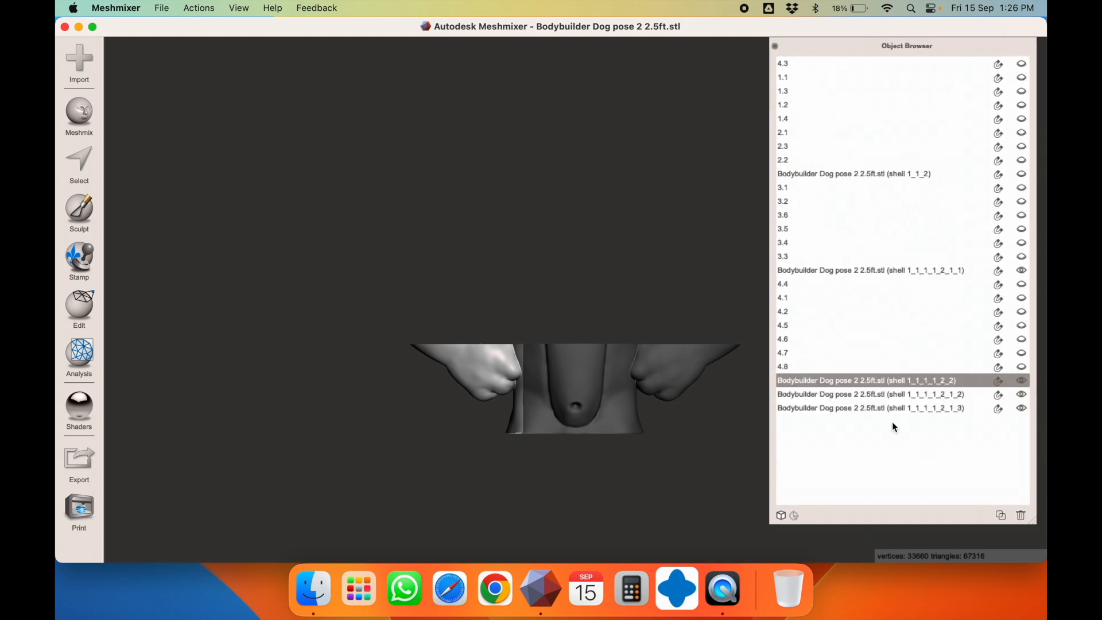
Rename the left and right fist shells 5.1 and 5.2, then hide both
double_click(838, 383)
type("5.1")
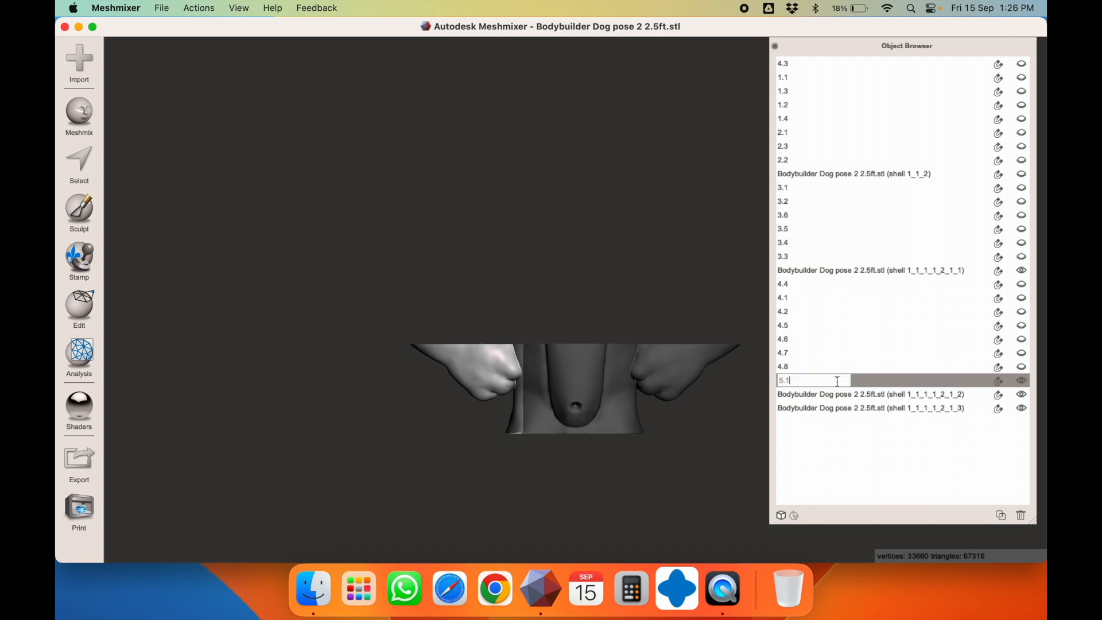
key("Return")
left_click(669, 353)
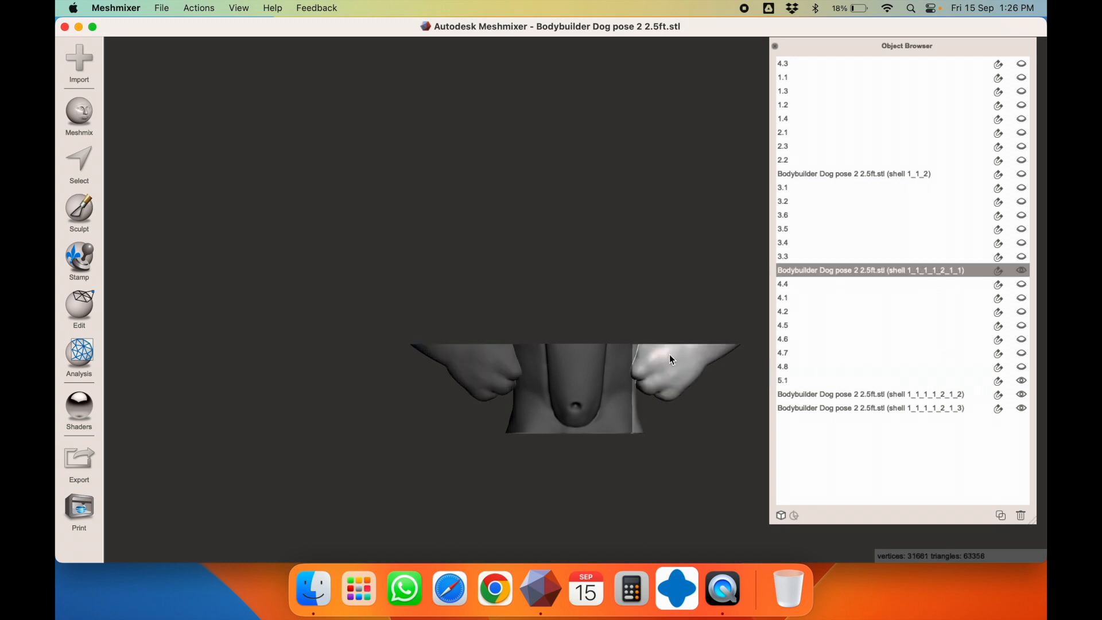
double_click(828, 270)
type("5.2")
key("Return")
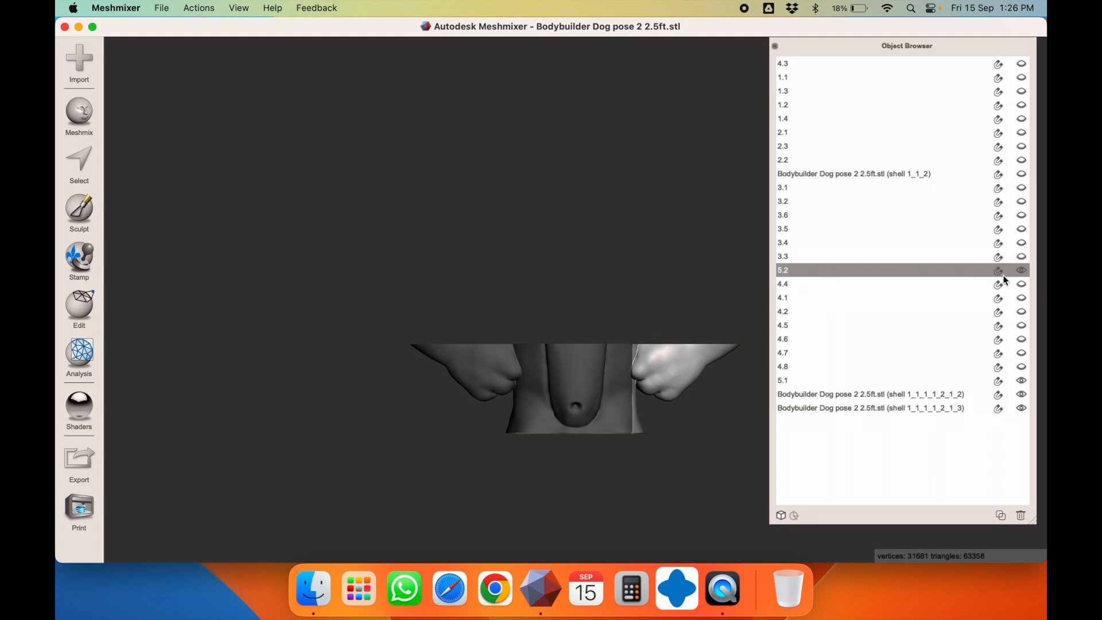
left_click(1021, 270)
left_click(1021, 381)
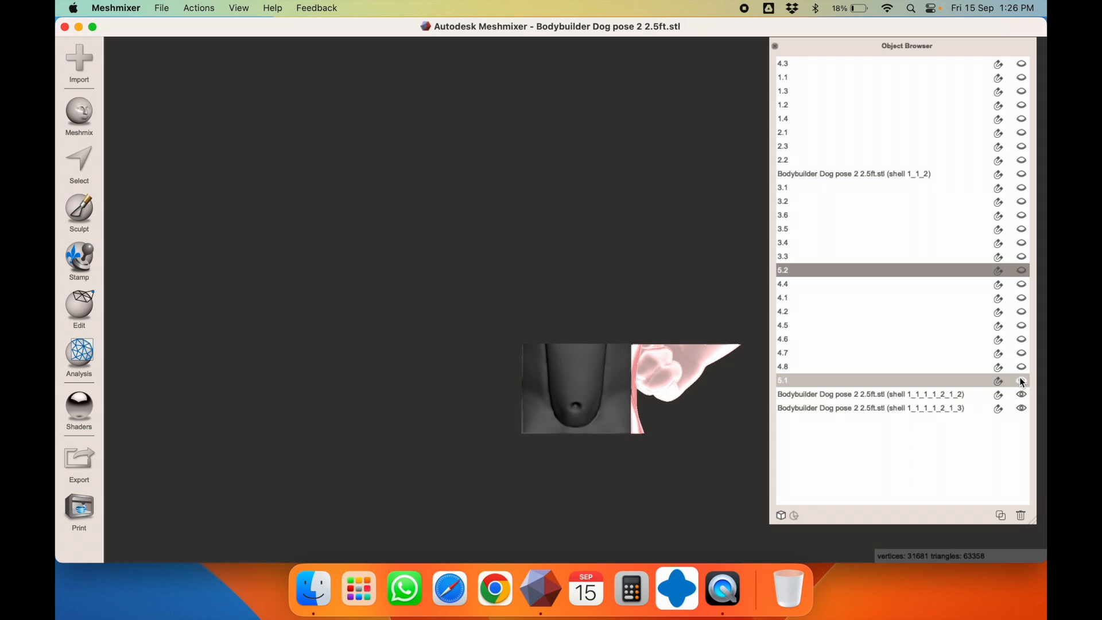
Rename the middle chest shell 5.3 and hide it
left_click(570, 362)
key("t")
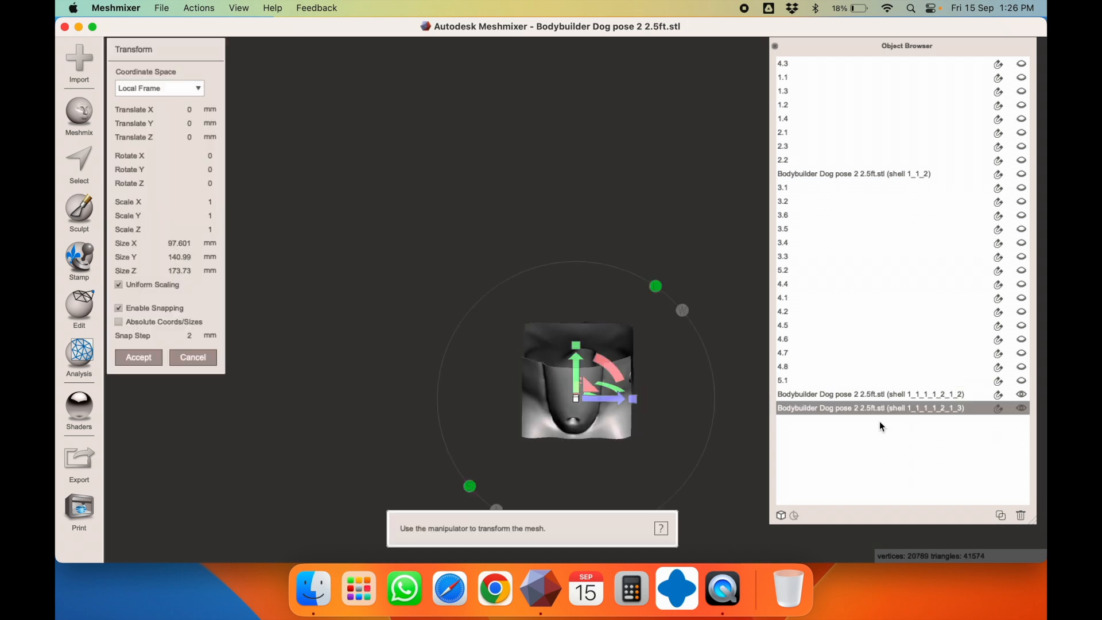
double_click(849, 405)
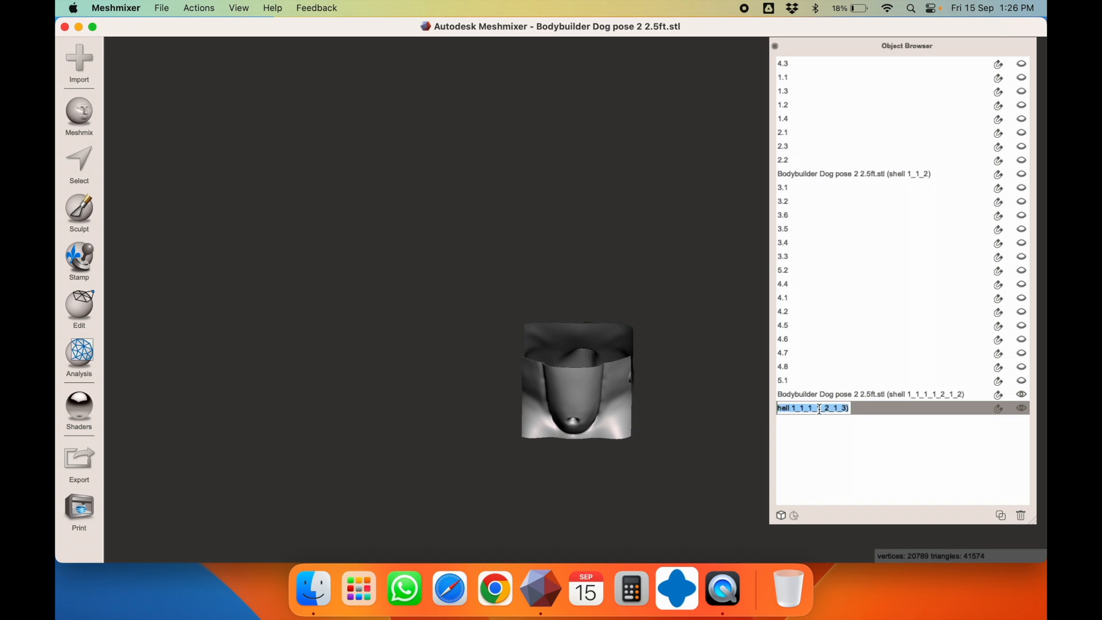
type("5.3")
key("Return")
left_click(1024, 408)
Rename the last remaining new shell 5.4
left_click(576, 340)
right_click_drag(622, 363, 442, 379)
key("t")
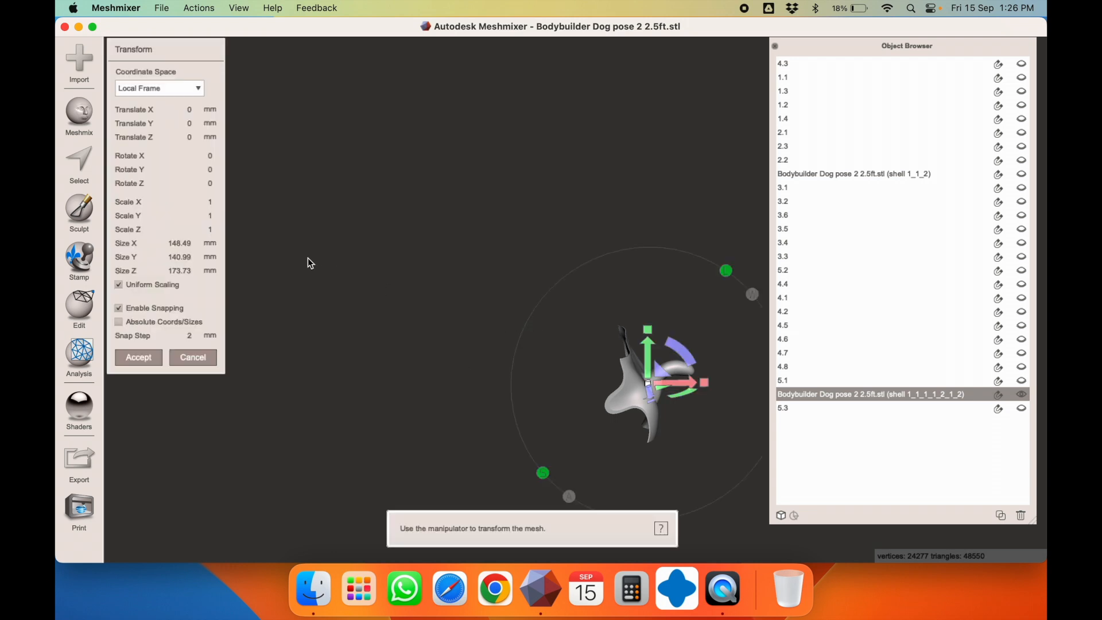
key("Escape")
right_click_drag(634, 398, 716, 350)
double_click(849, 397)
double_click(841, 396)
double_click(839, 398)
triple_click(840, 398)
type("5.4")
key("Return")
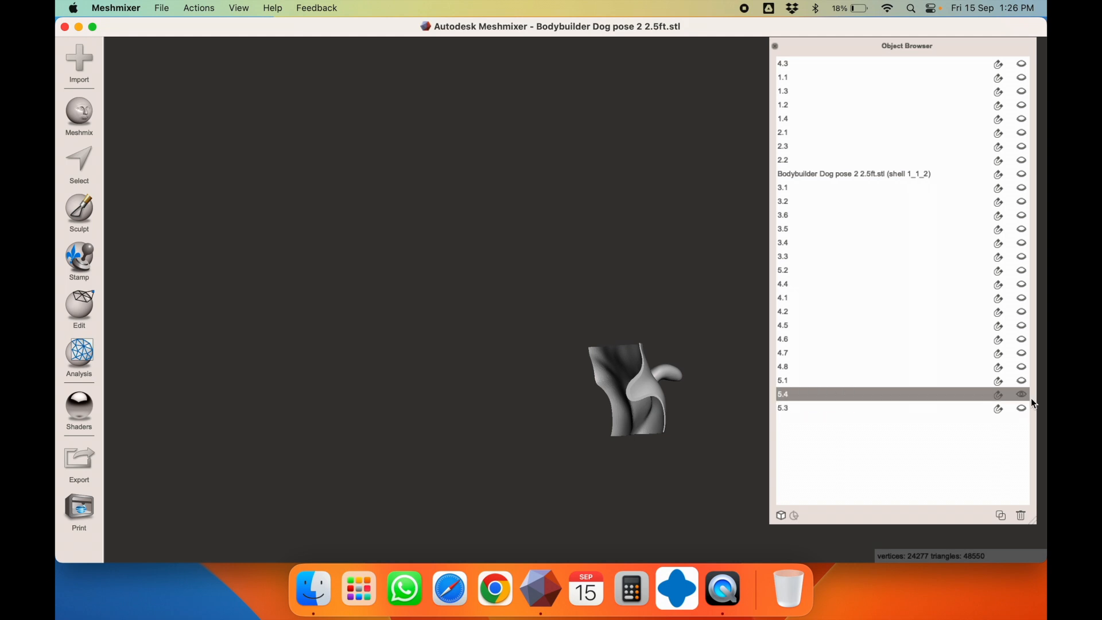
Select the spiked collar shell 1_1_2 and orbit to view it face-on
left_click(883, 173)
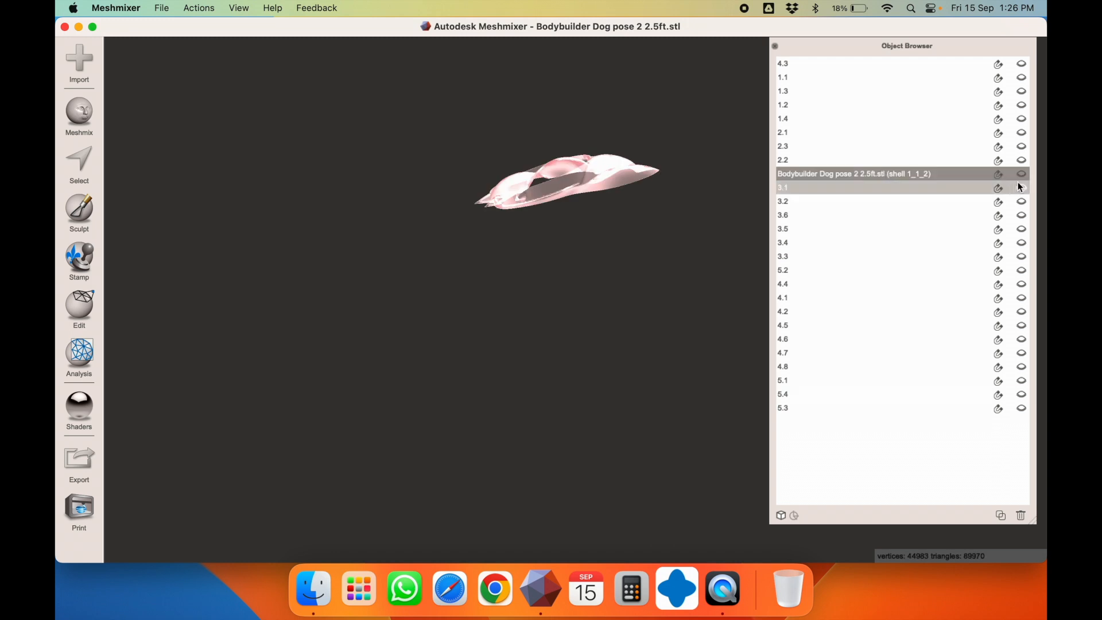
right_click_drag(608, 194, 737, 265)
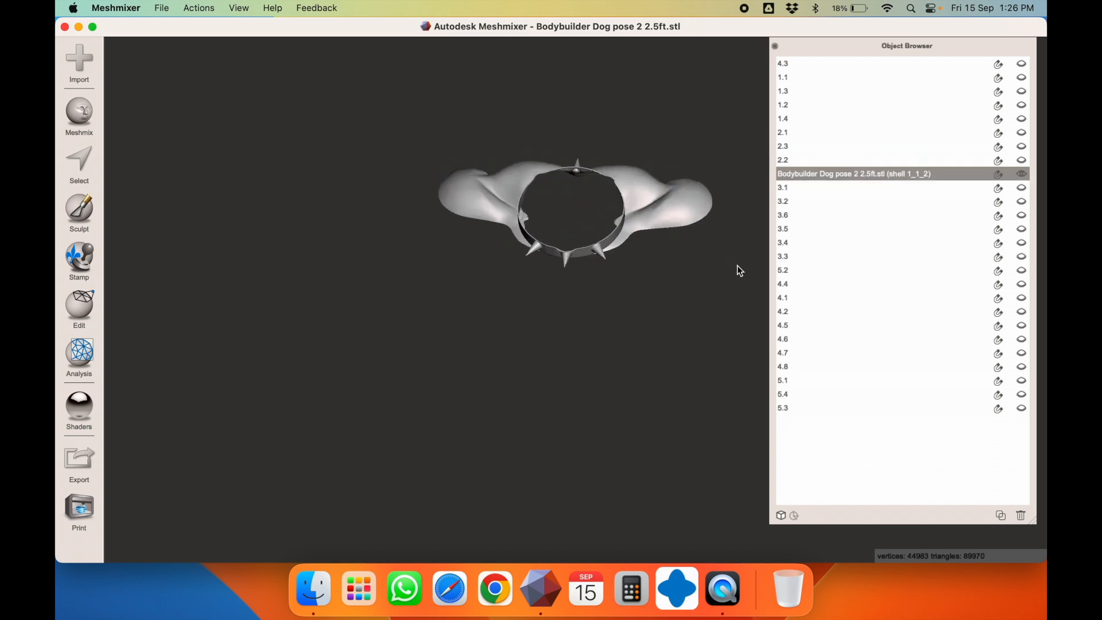
key("t")
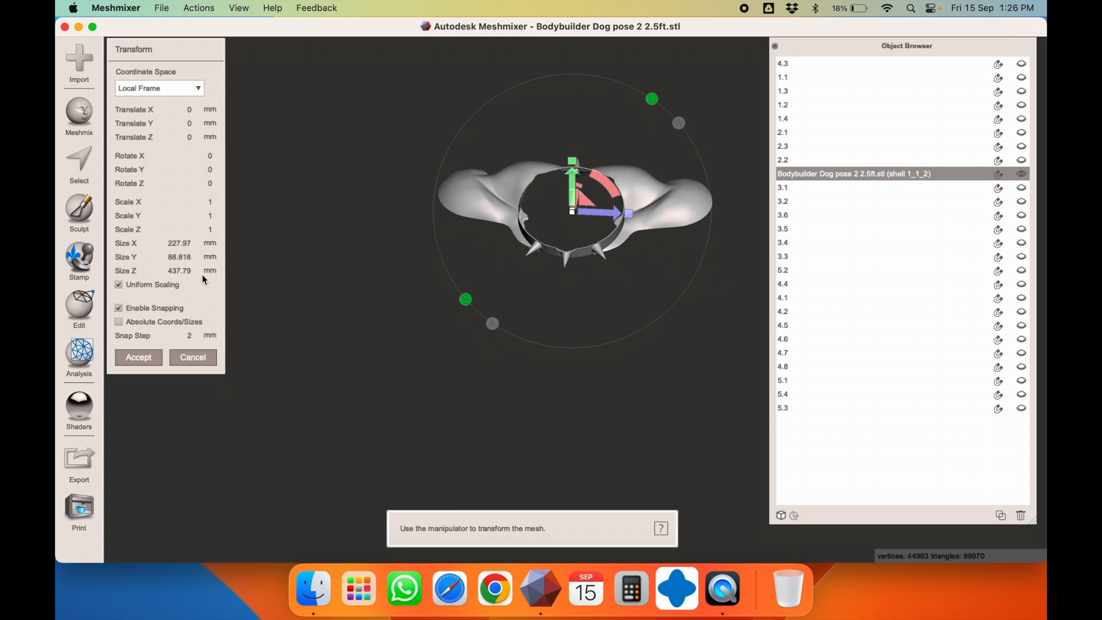
key("Escape")
Start a Plane Cut in front view, tilting the plane to -79.6° and shifting it left
left_click(96, 309)
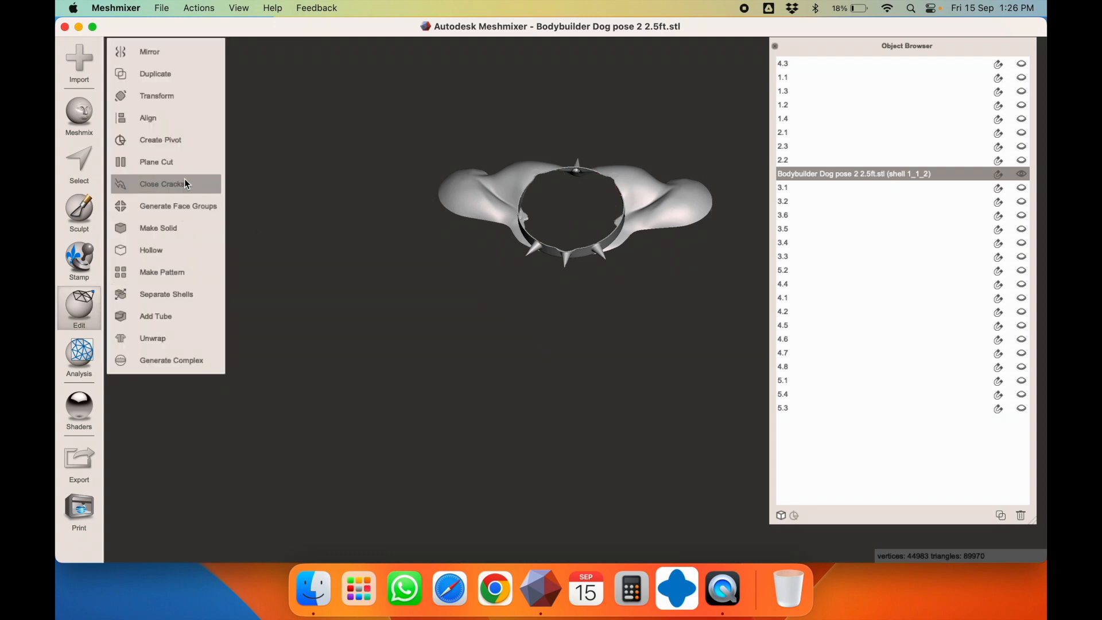
left_click(212, 163)
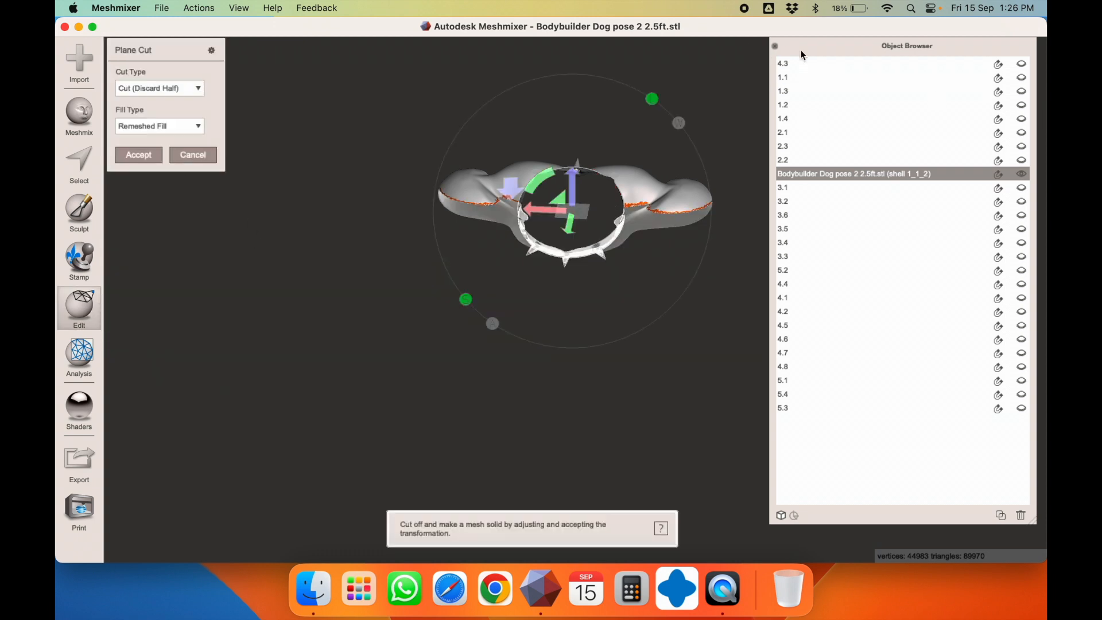
left_click_drag(824, 52, 848, 88)
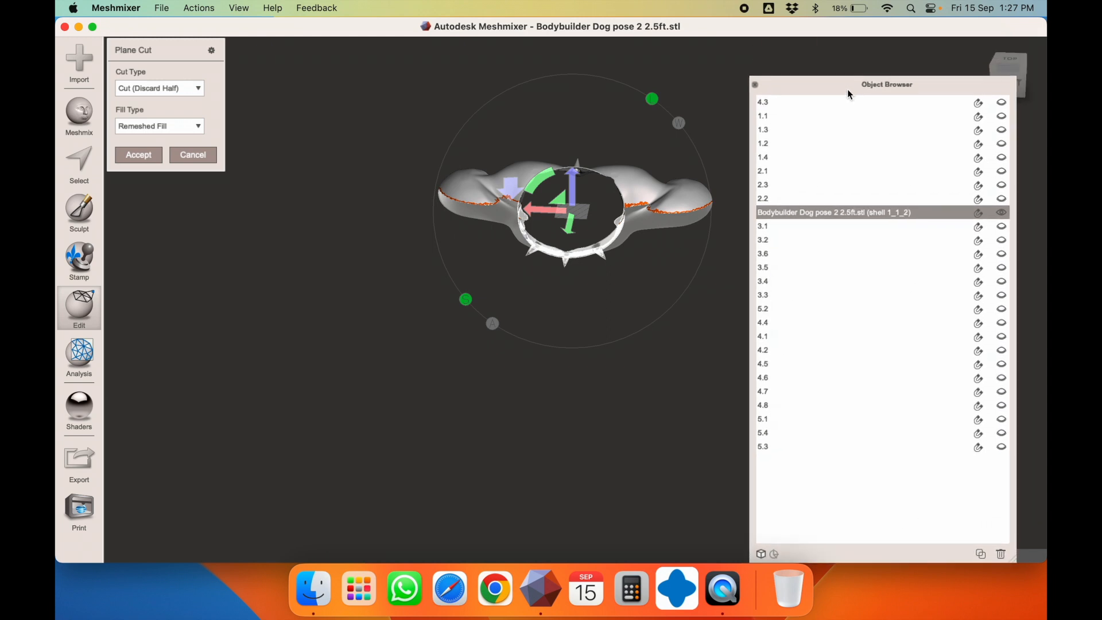
left_click_drag(983, 87, 967, 88)
left_click(1008, 86)
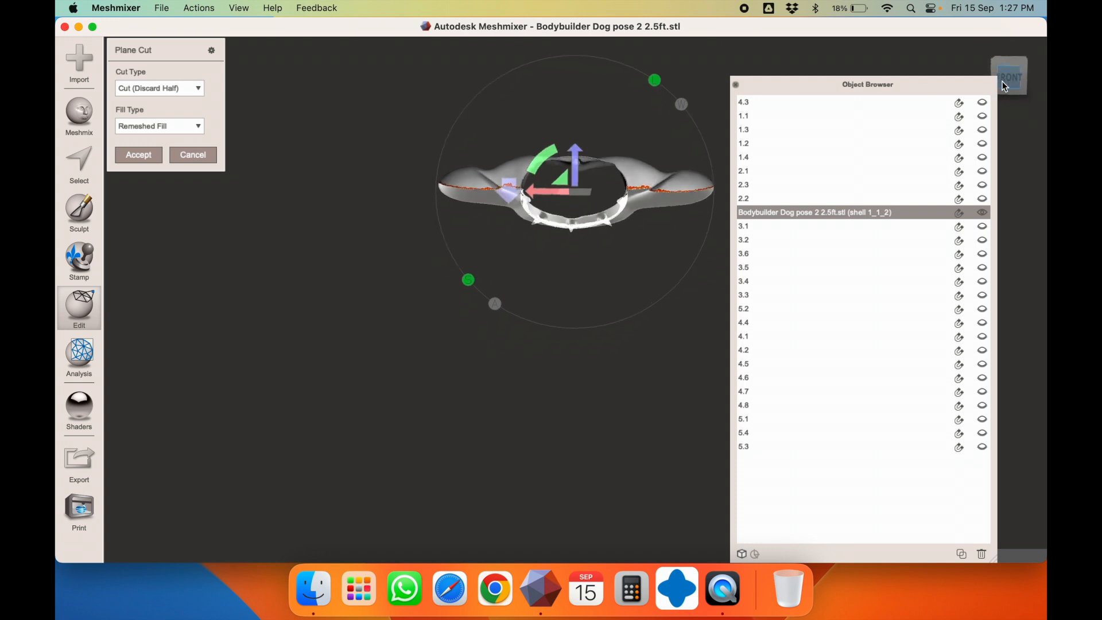
left_click_drag(548, 147, 634, 149)
left_click_drag(600, 182, 549, 193)
Slice with Keep Both, accept, and separate the collar into shells 1_1_2_1 and 1_1_2_2
left_click(149, 91)
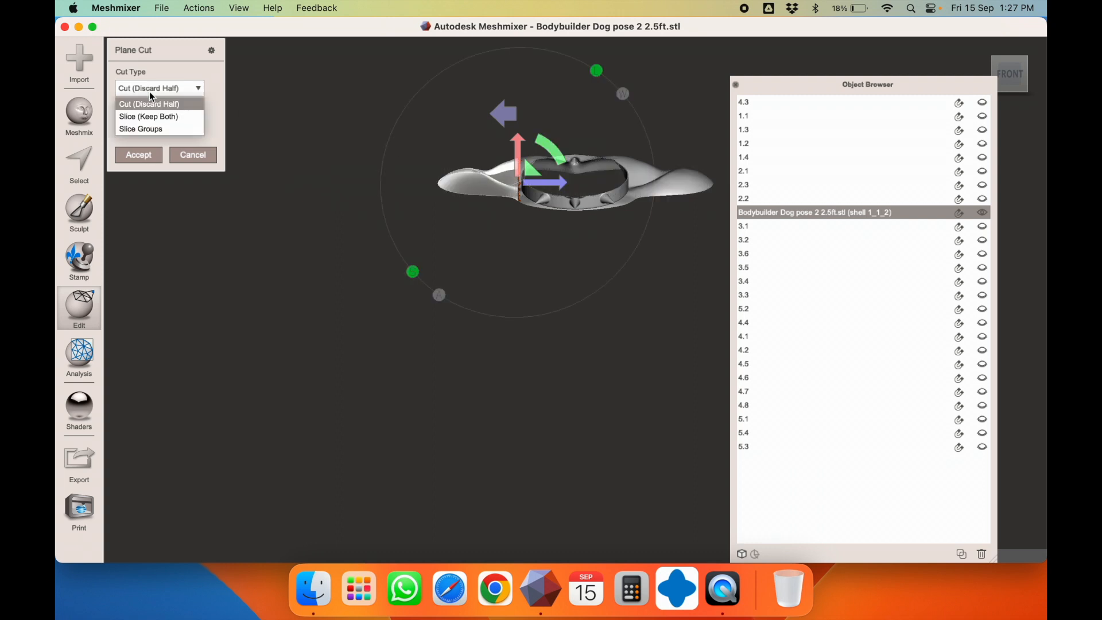
left_click(154, 112)
left_click(148, 149)
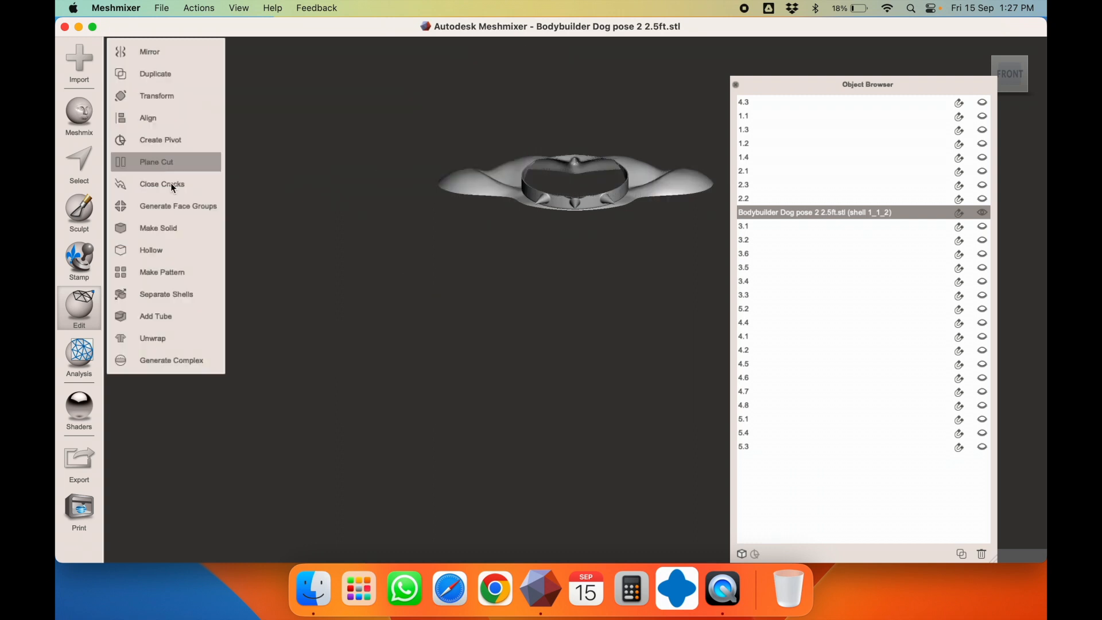
left_click(172, 293)
key("t")
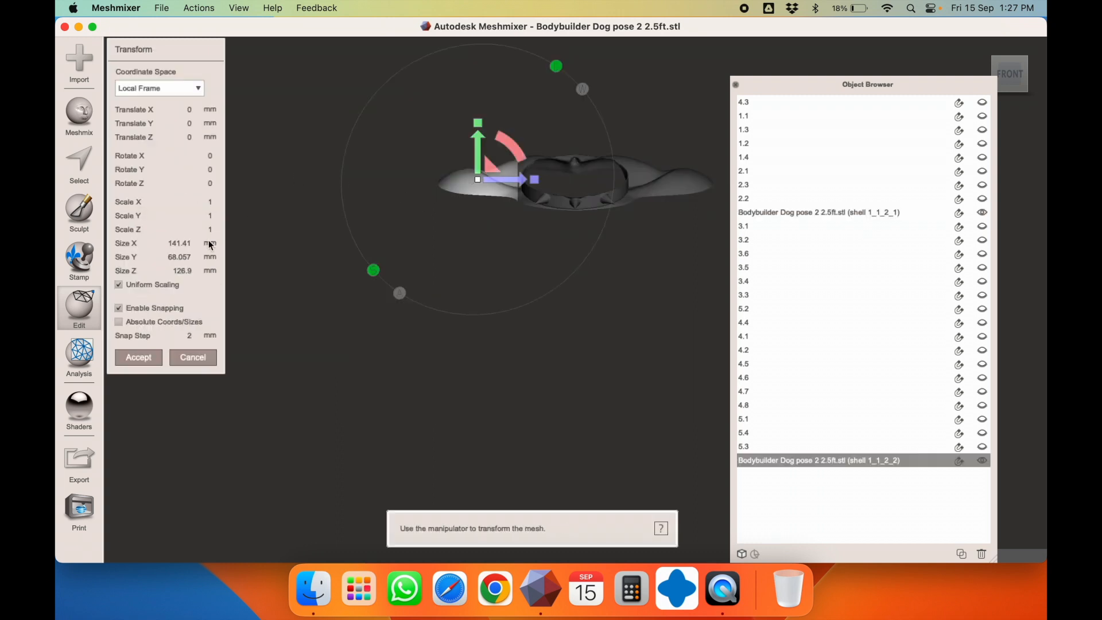
right_click_drag(418, 245, 421, 291)
key("Escape")
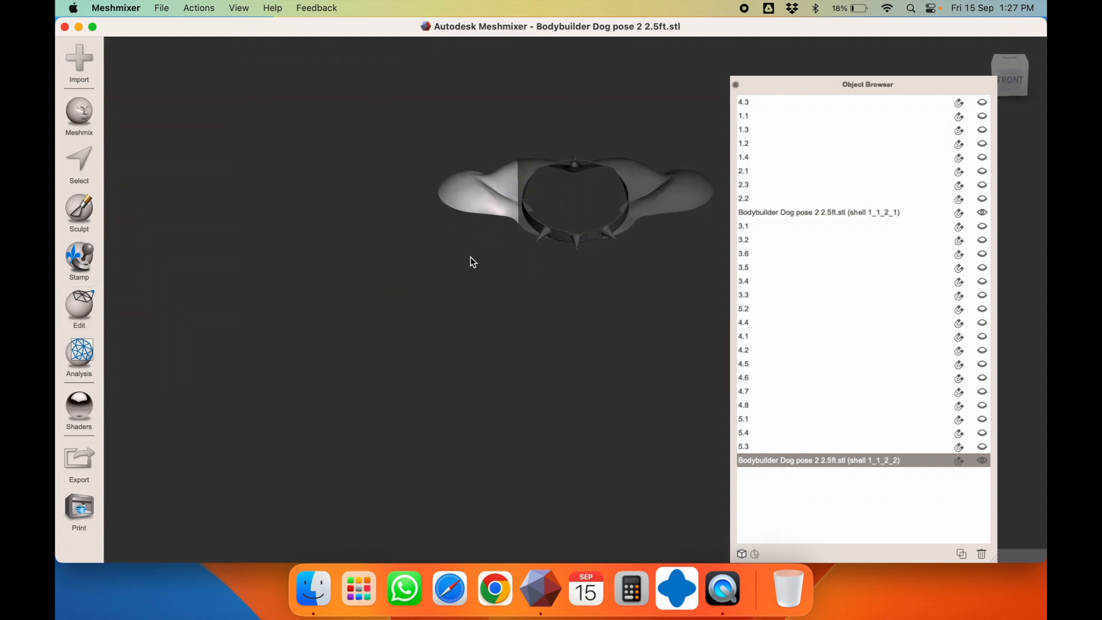
Plane-cut shell 1_1_2_1, rotating the plane about 90° and moving it toward the right wing
left_click(639, 190)
left_click(79, 307)
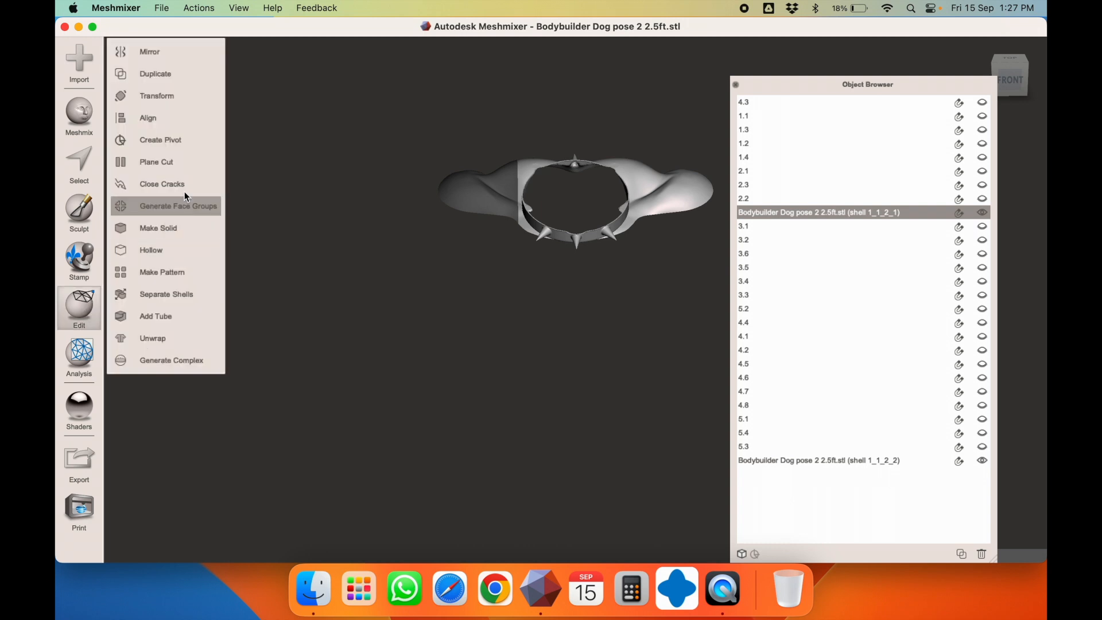
left_click(193, 161)
left_click_drag(674, 220, 673, 143)
key("super+z")
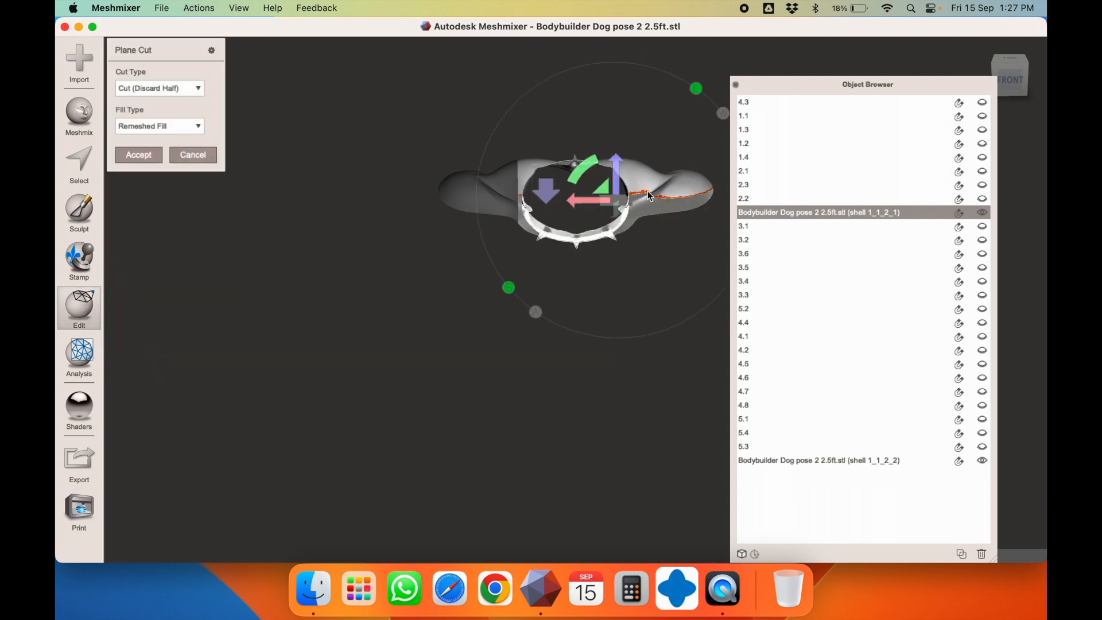
right_click_drag(649, 186, 656, 106)
left_click_drag(596, 146, 641, 212)
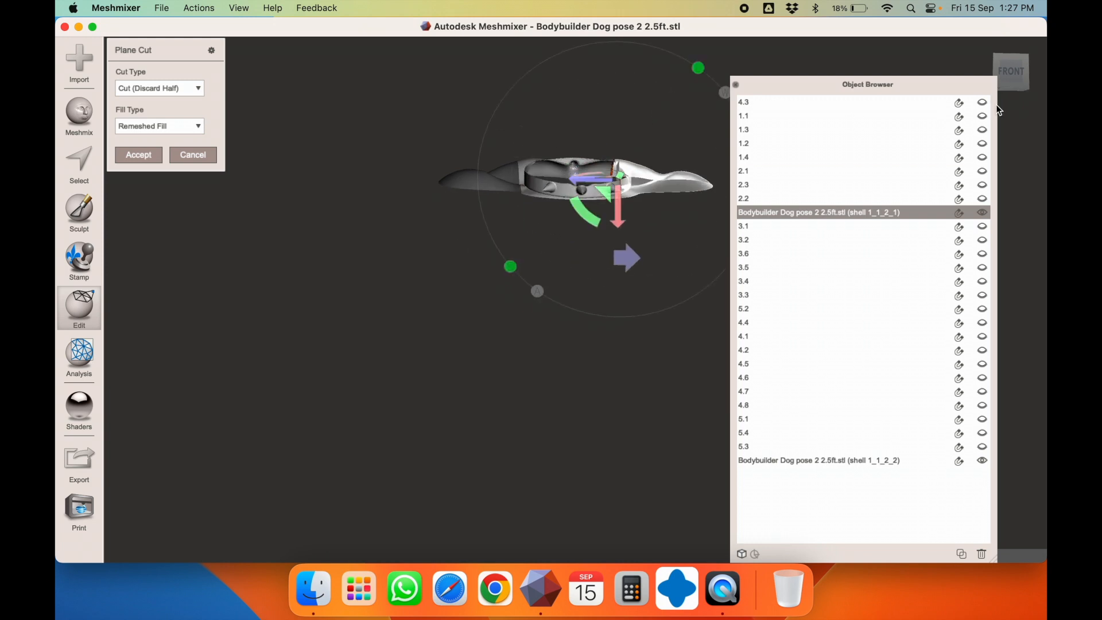
left_click(1010, 77)
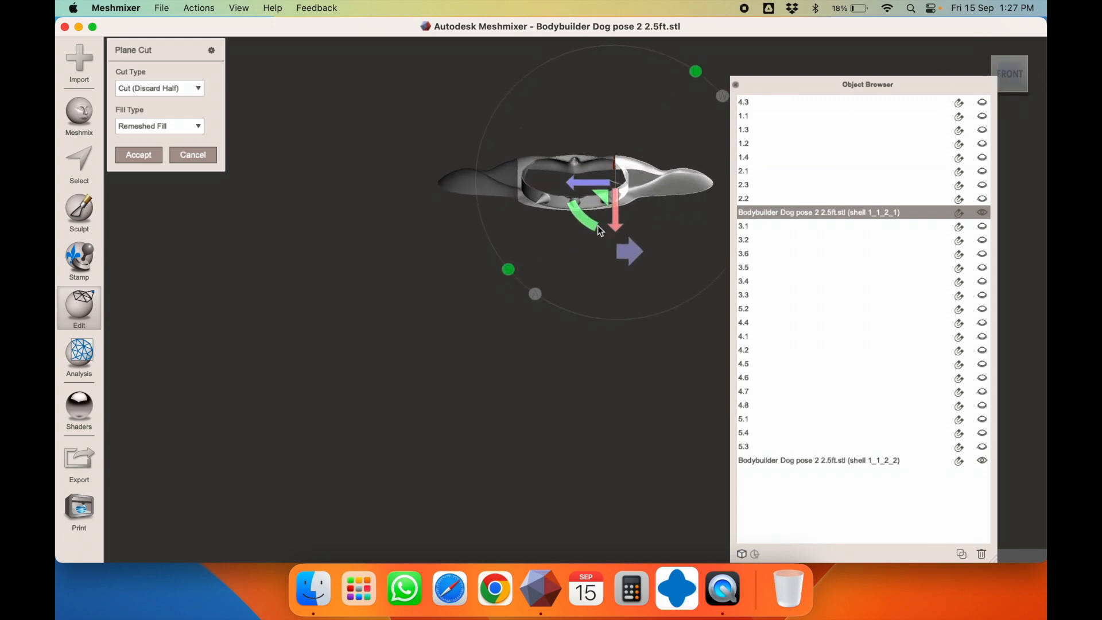
left_click_drag(587, 183, 598, 181)
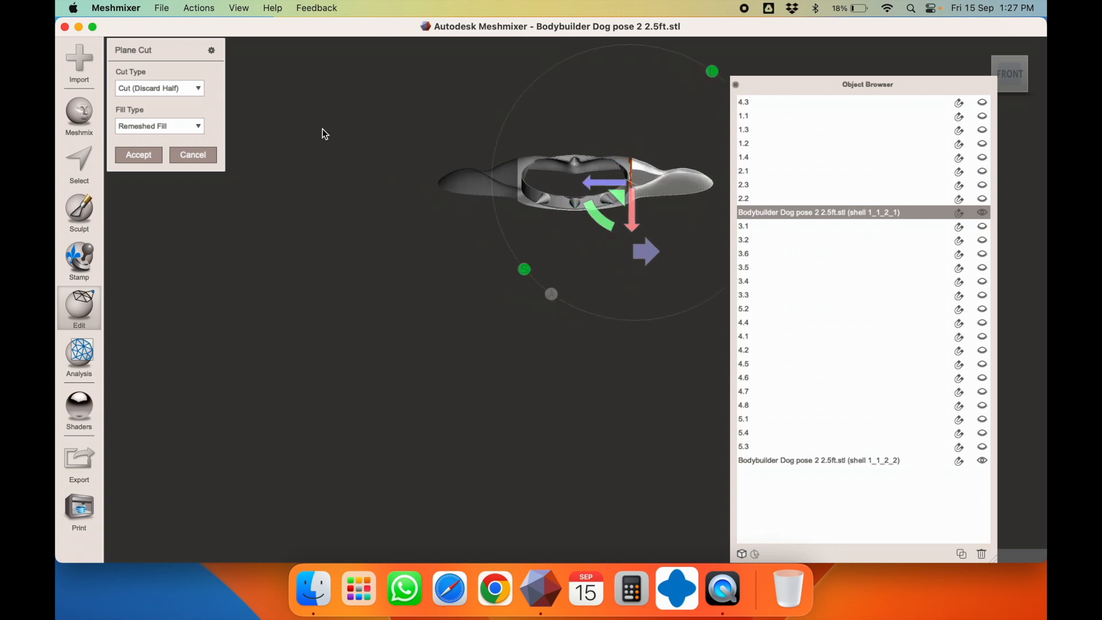
Slice with Keep Both, accept, and separate into shells 1_1_2_1_1 and 1_1_2_1_2
left_click(182, 92)
left_click(184, 115)
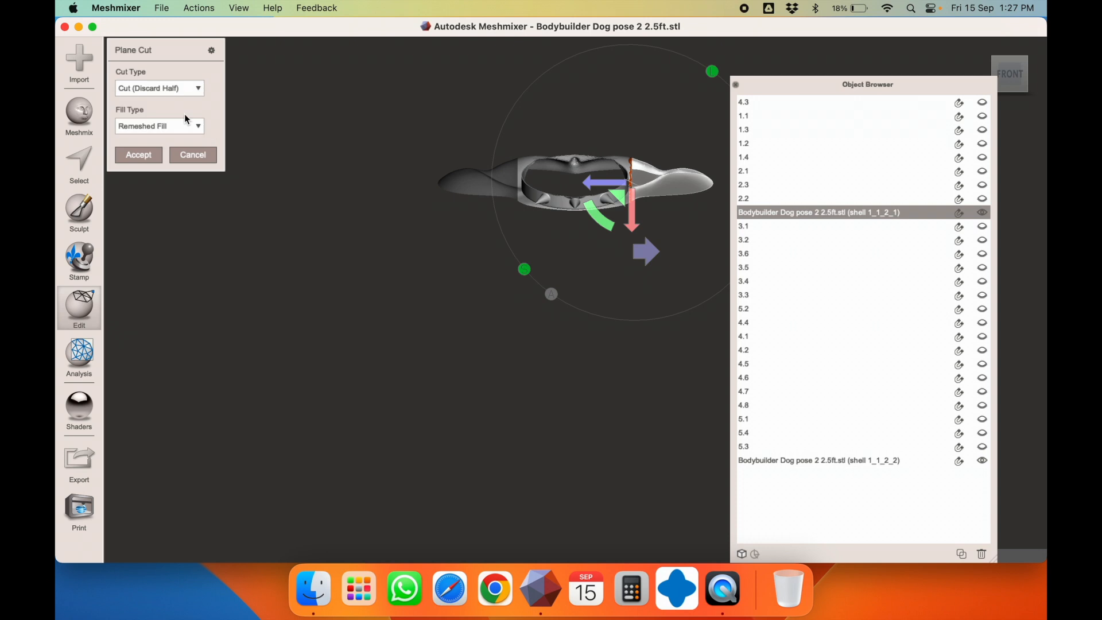
left_click(143, 152)
left_click(164, 294)
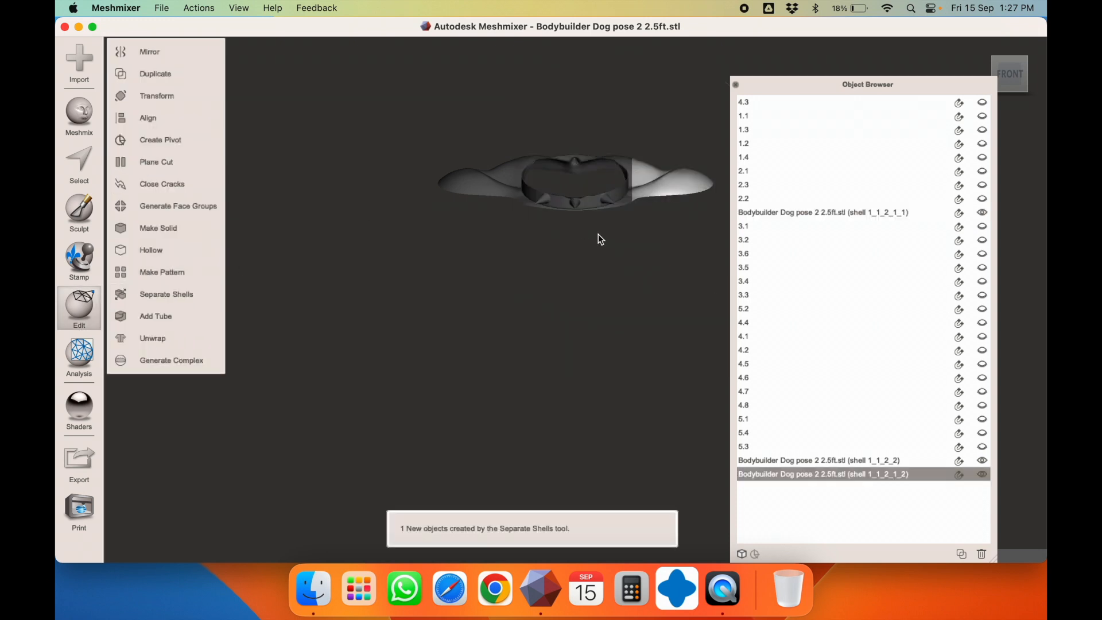
key("t")
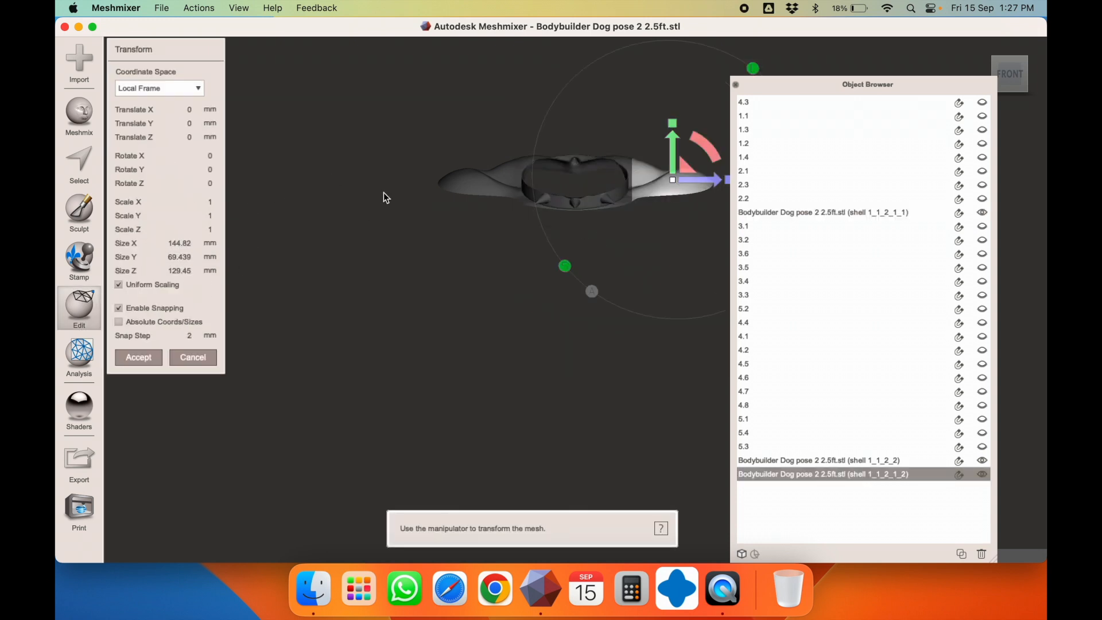
key("Escape")
Rename the left collar wing piece to 6.1
left_click(483, 182)
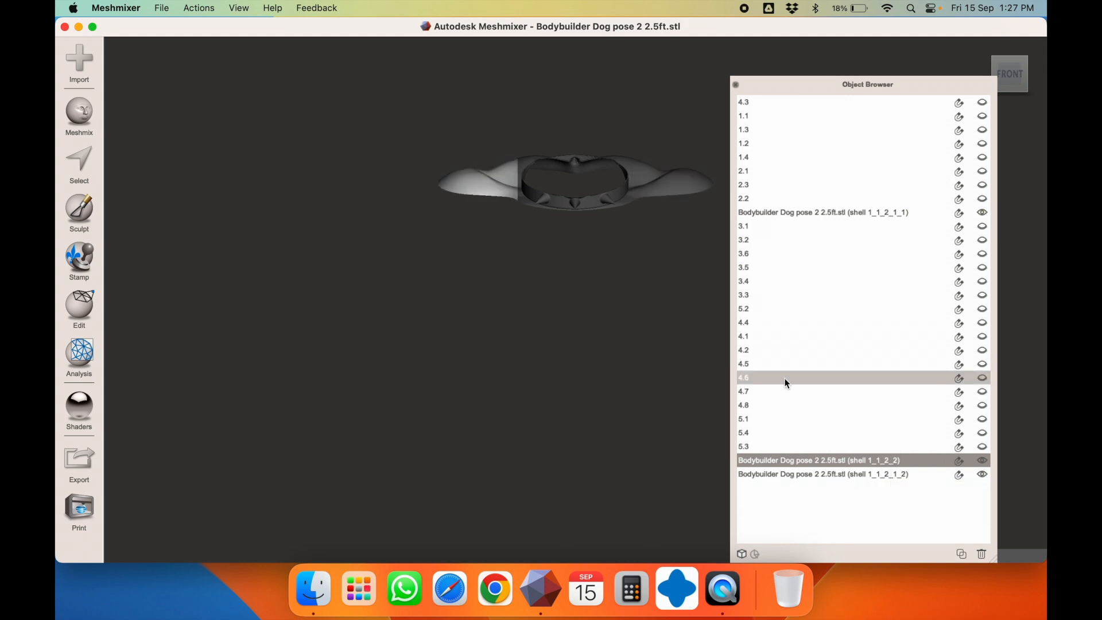
double_click(801, 459)
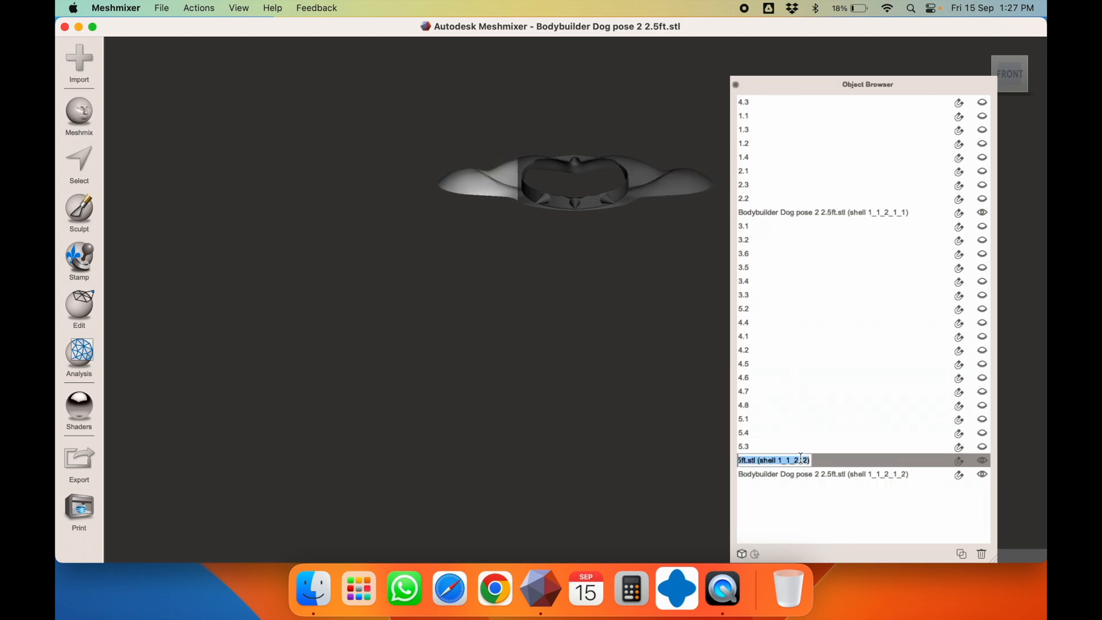
key("super+a")
type("6.1")
key("Return")
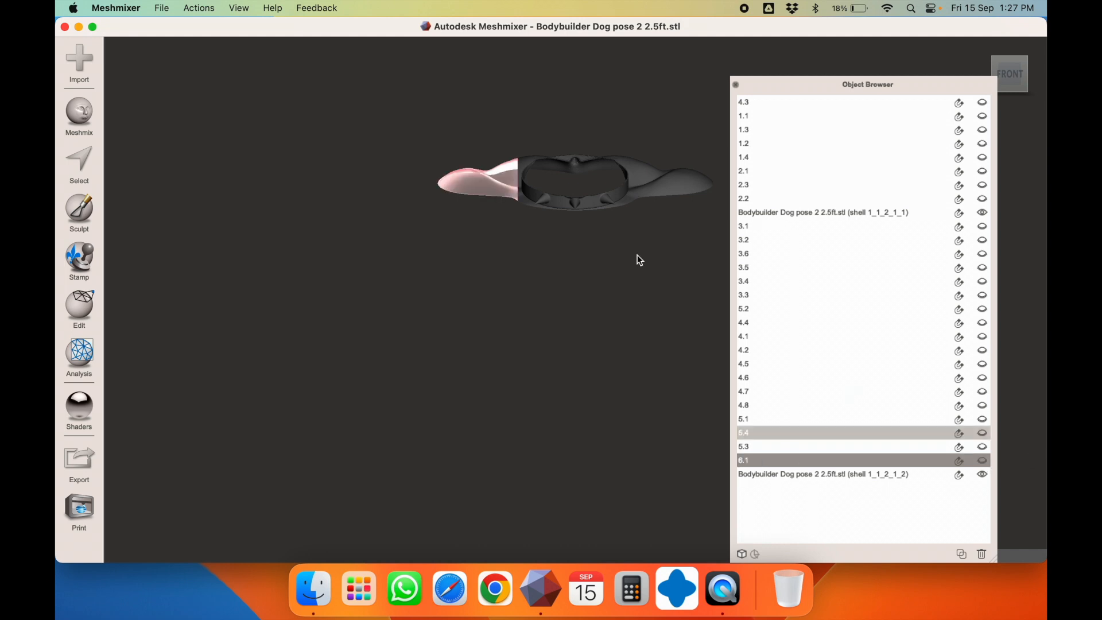
Rename the right collar wing piece to 6.2, then select the remaining collar ring
left_click(787, 475)
double_click(779, 474)
key("super+a")
type("6.2")
key("Return")
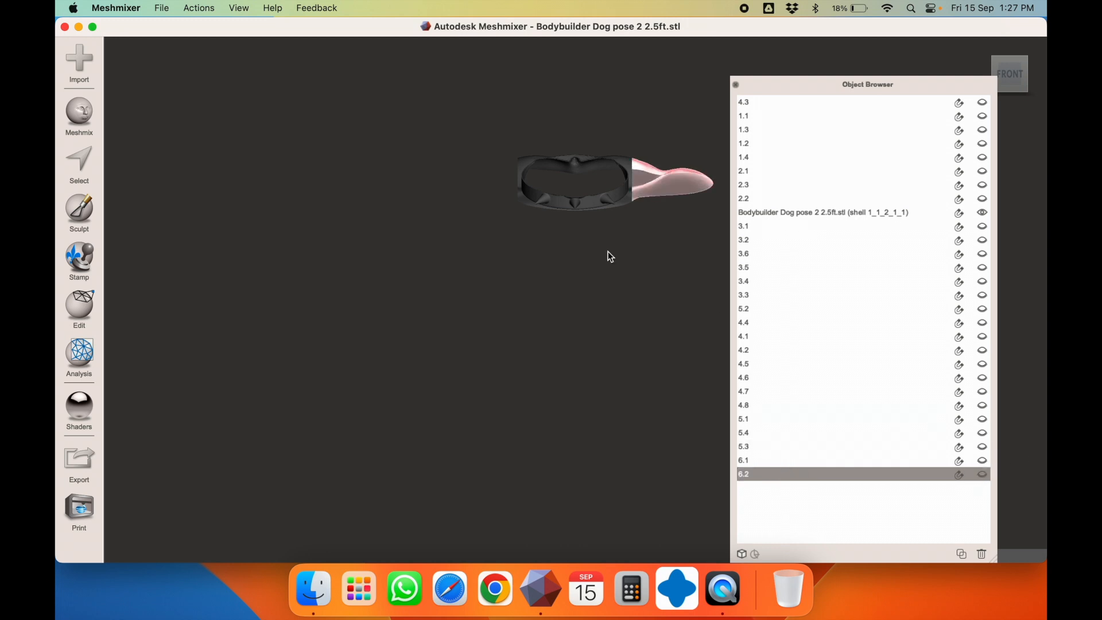
left_click(558, 203)
Start a Plane Cut on the collar ring from the right-side view and angle the plane
key("t")
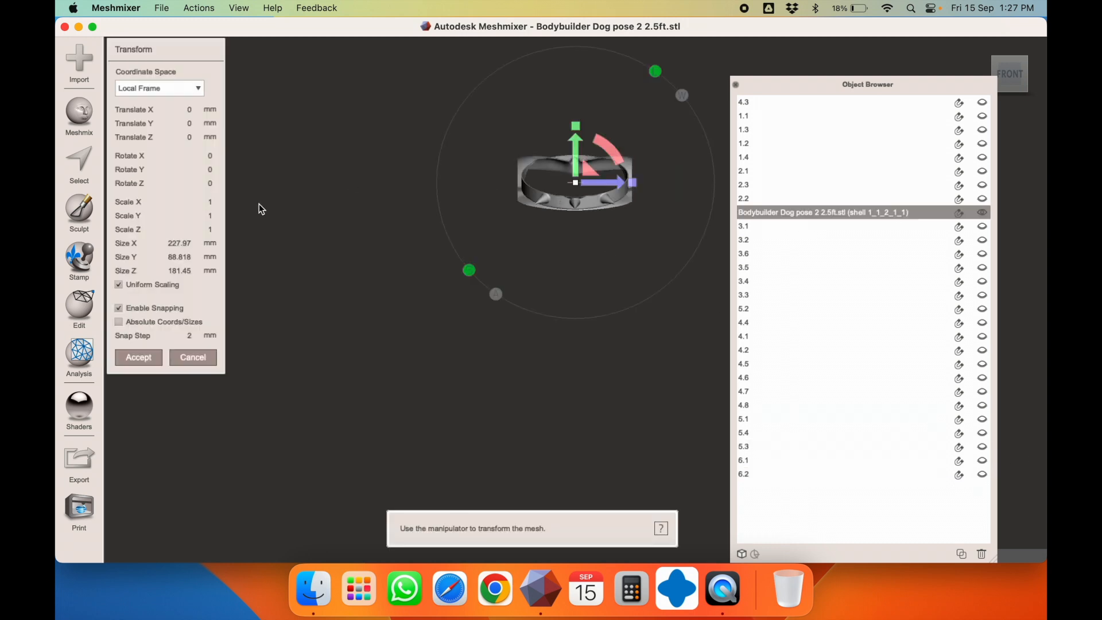
left_click(91, 289)
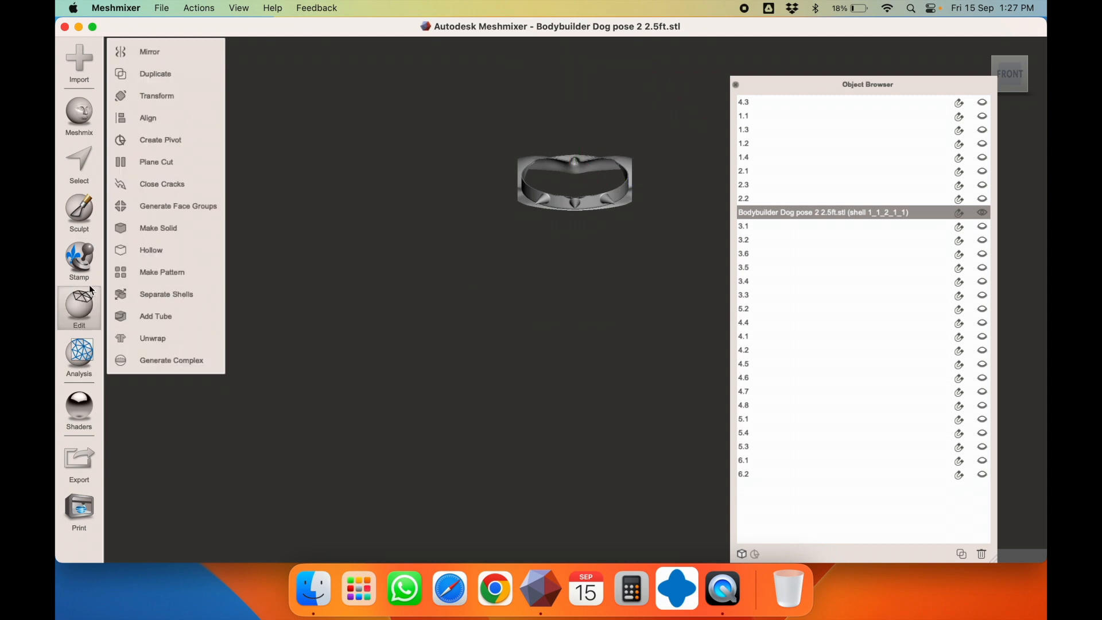
left_click(172, 163)
right_click_drag(497, 218, 377, 184)
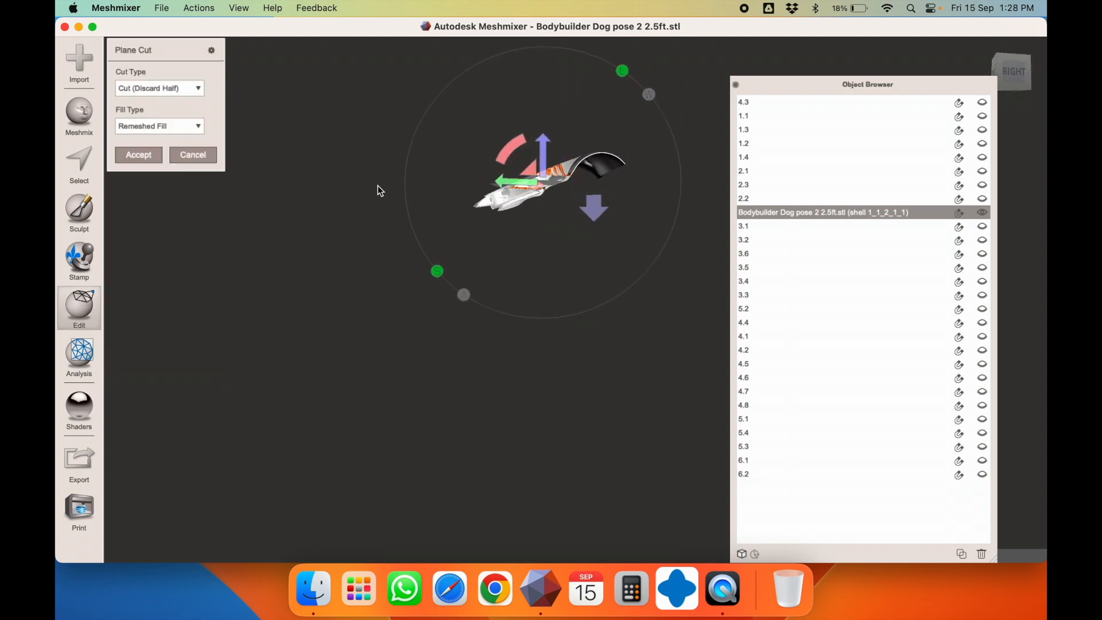
left_click(1021, 81)
left_click_drag(507, 150, 618, 110)
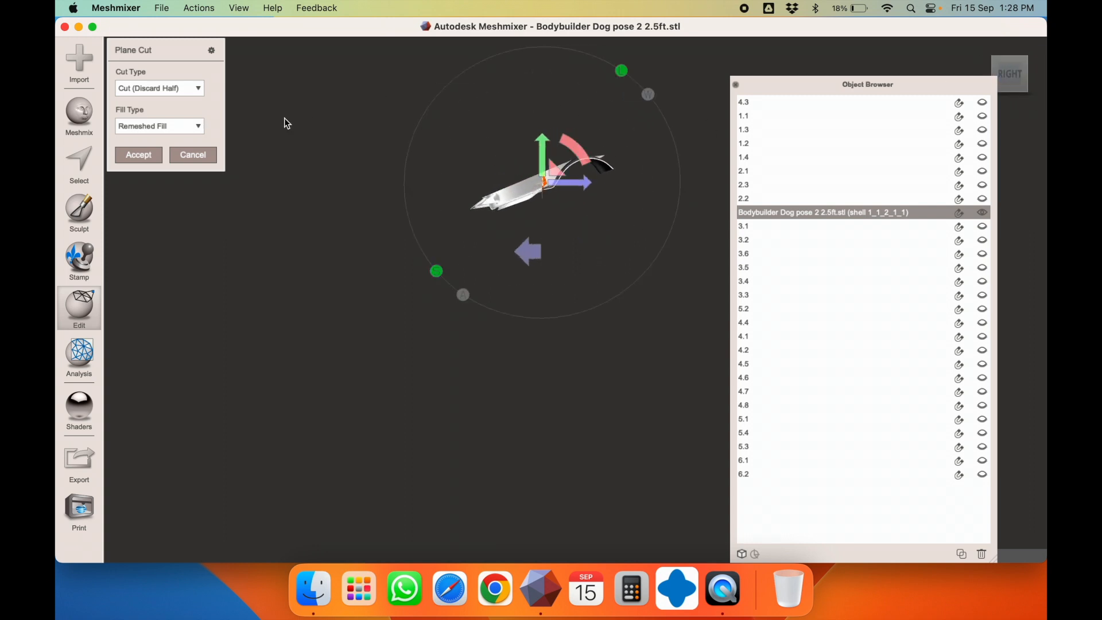
Slice the ring with Keep Both, accept, and separate it into two shells
left_click(141, 91)
left_click(156, 117)
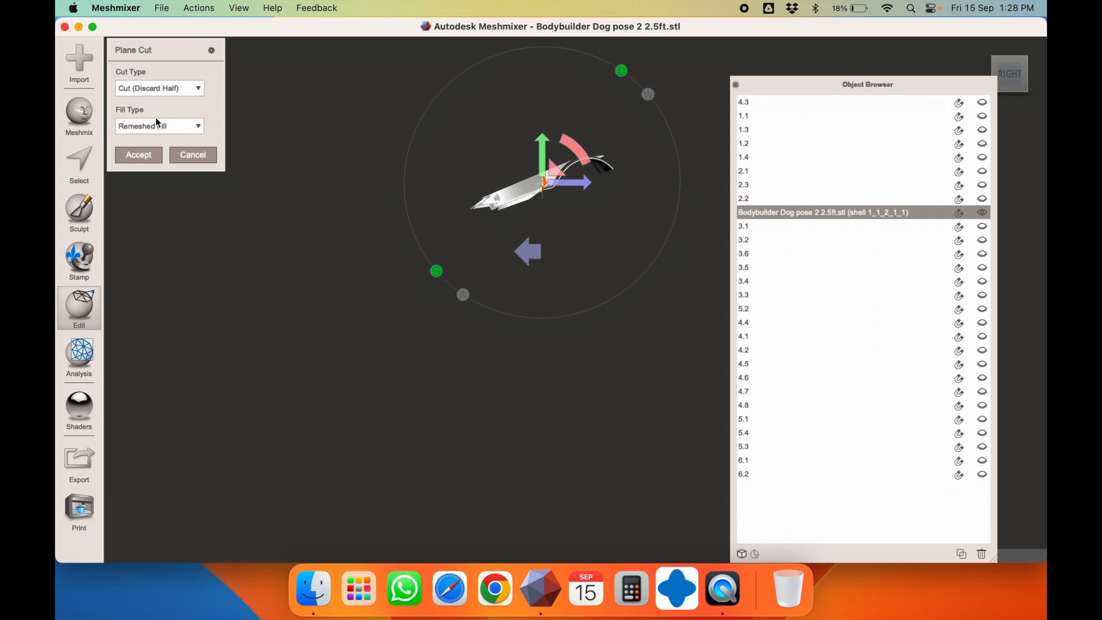
left_click(157, 152)
left_click(174, 295)
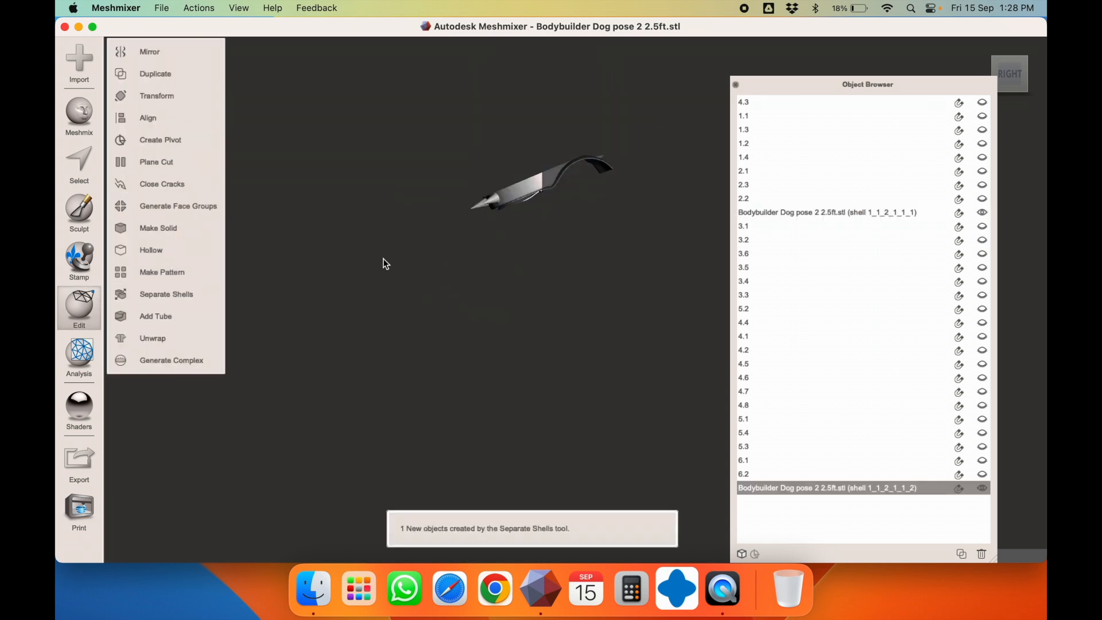
key("t")
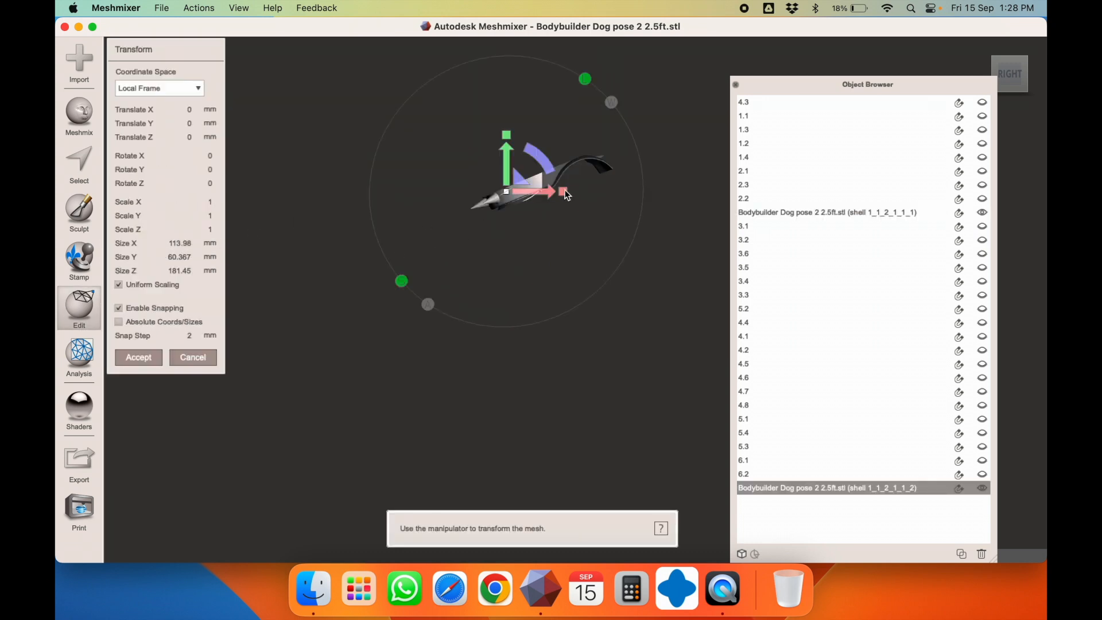
Rename the two ring pieces to 6.3 and 6.4
double_click(802, 491)
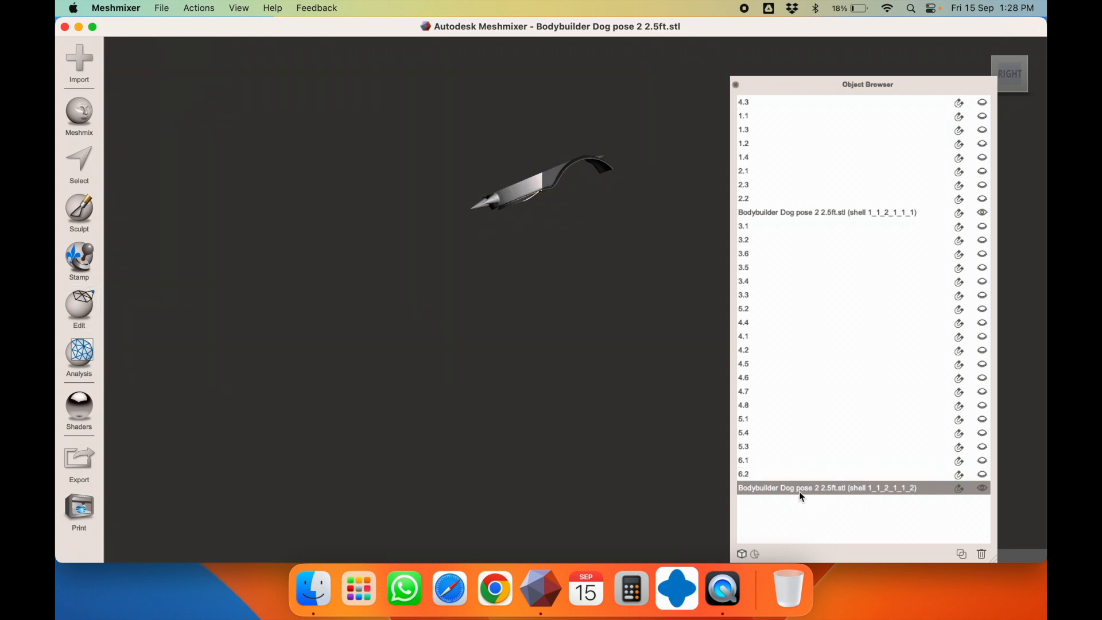
type("6.3")
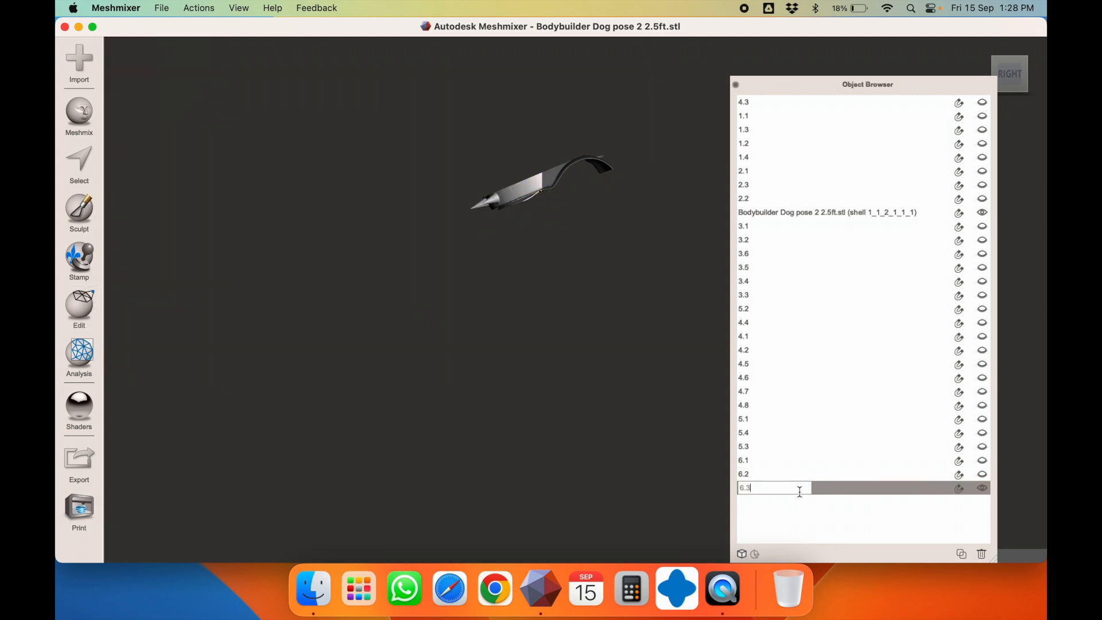
key("Return")
double_click(797, 210)
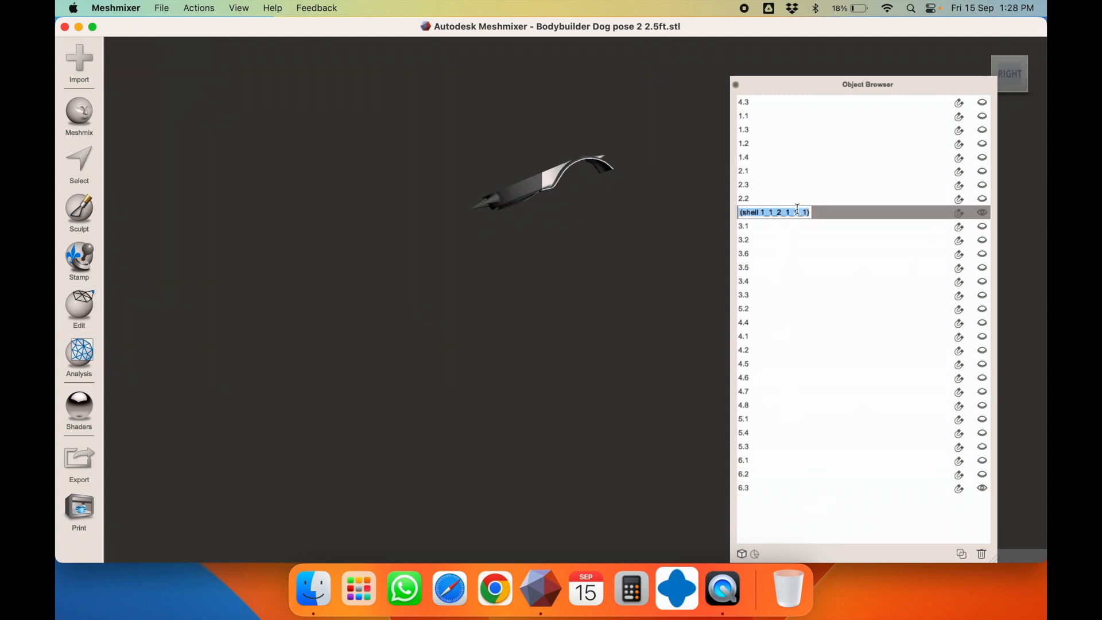
type("6.4")
key("Return")
key("t")
key("Escape")
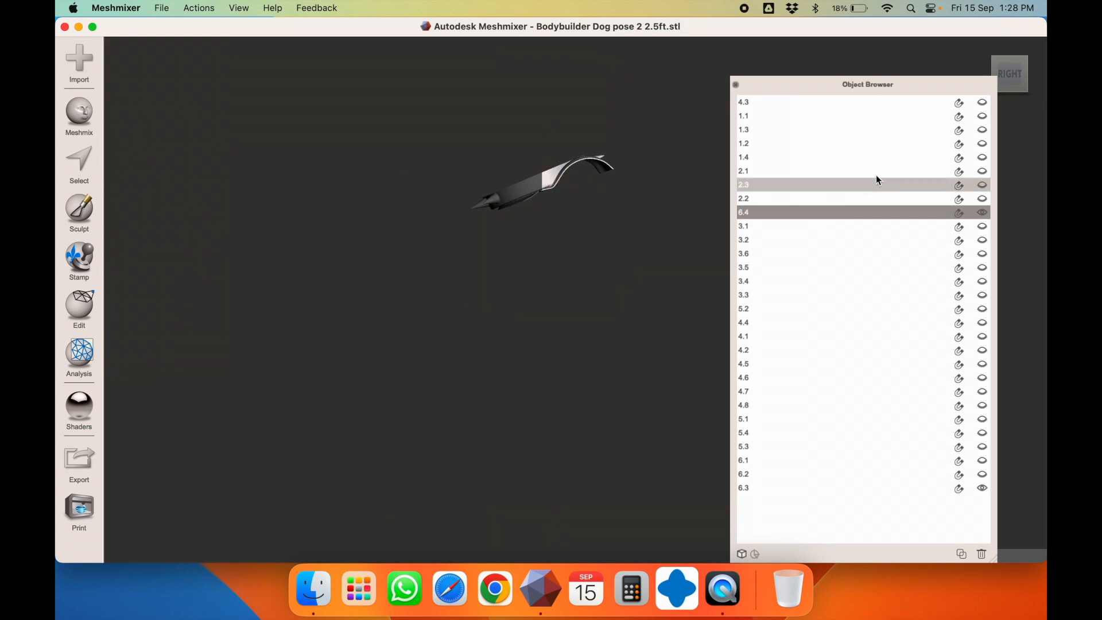
right_click_drag(580, 265, 619, 267)
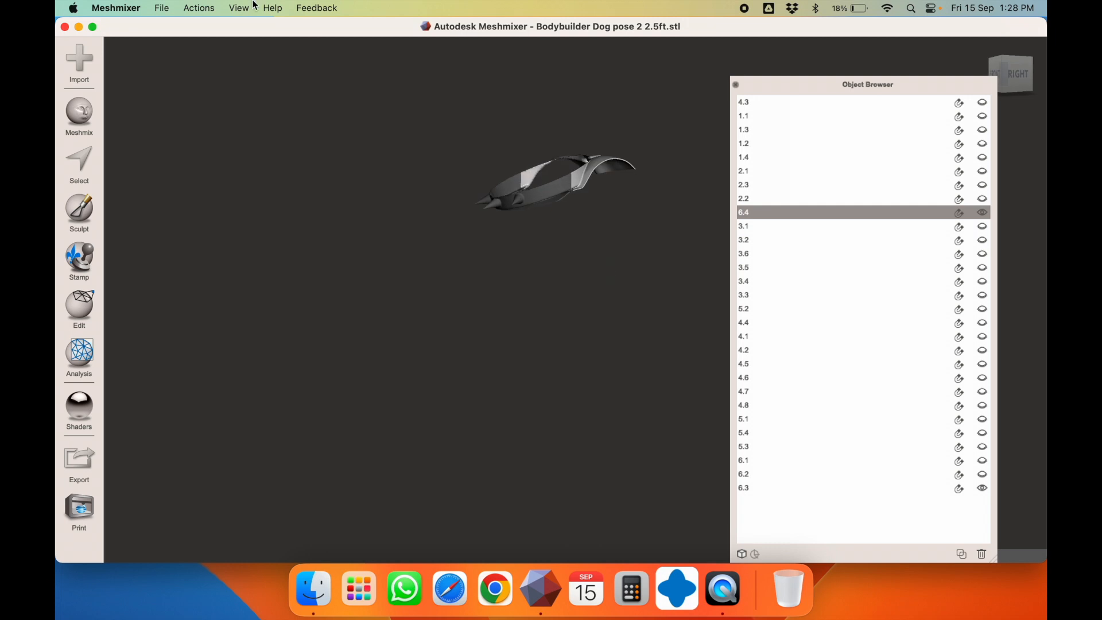
Show All parts and check the head, arm, forearm 4.3, wrist 5.1 and belt 5.3 from the front
left_click(239, 9)
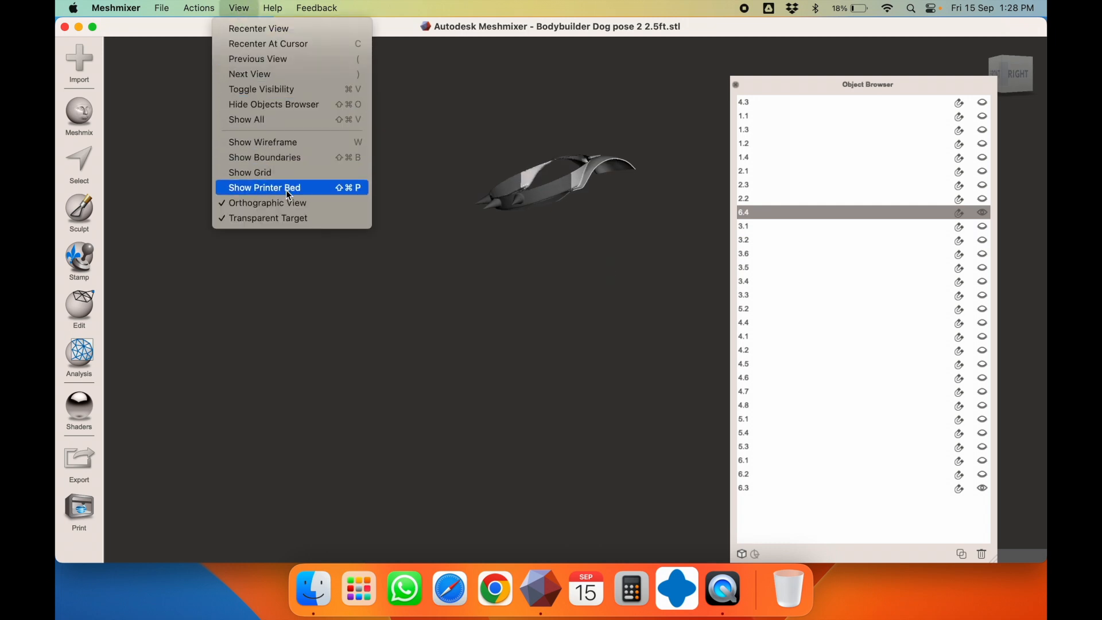
left_click(274, 121)
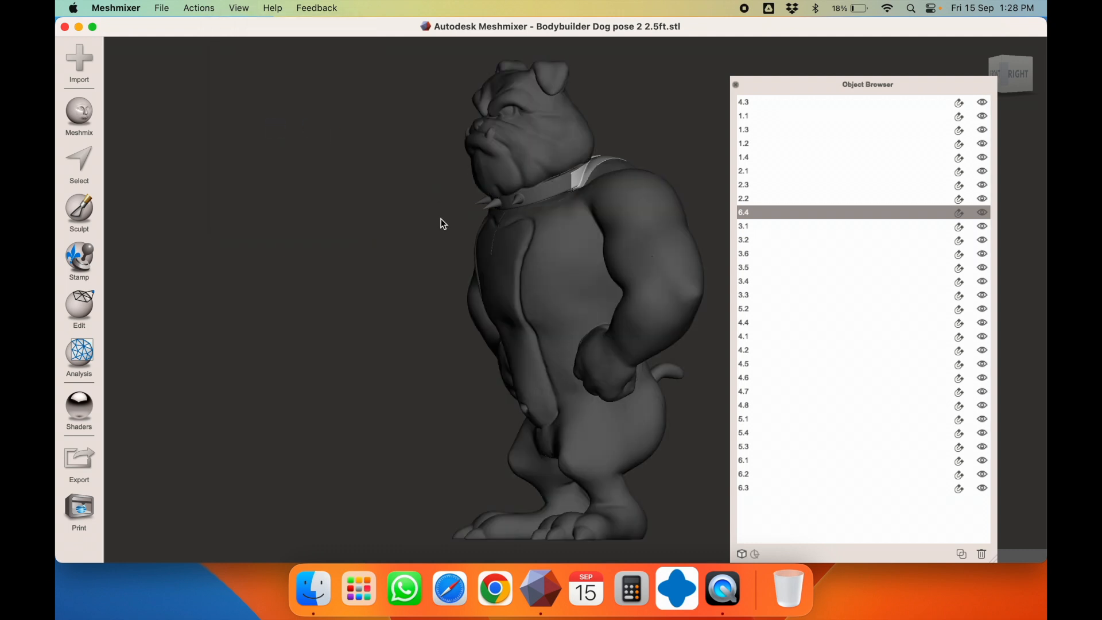
right_click_drag(440, 218, 608, 215)
left_click(580, 135)
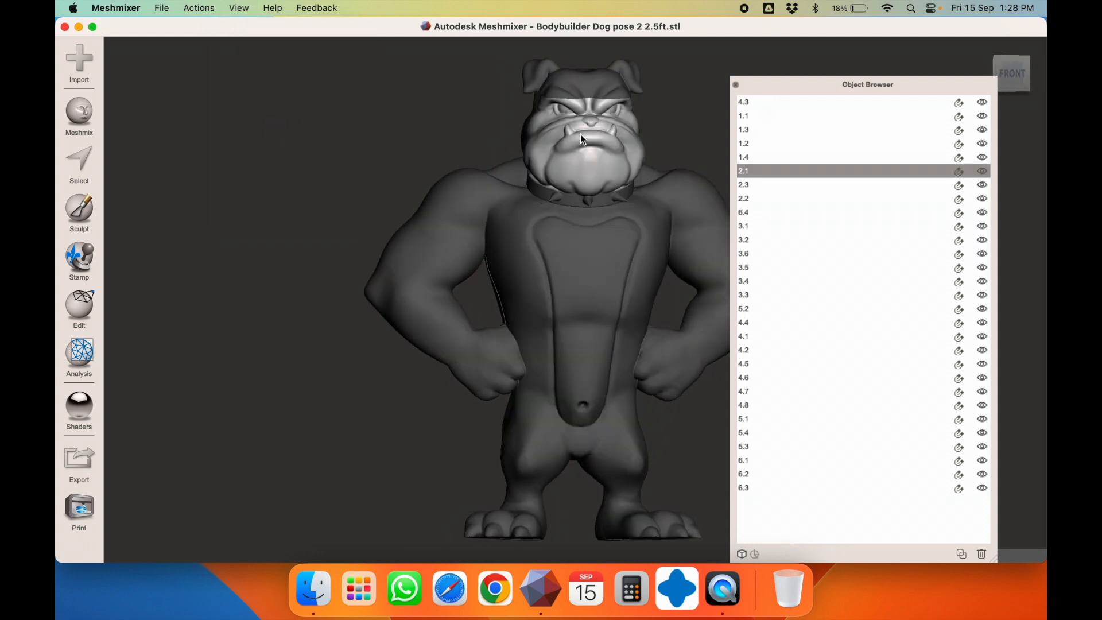
left_click(563, 88)
left_click(432, 264)
left_click(477, 336)
left_click(489, 346)
left_click(549, 346)
Recenter the view on the bulldog and select leg part 1.1
scroll(565, 396, "down", 5)
scroll(564, 395, "up", 3)
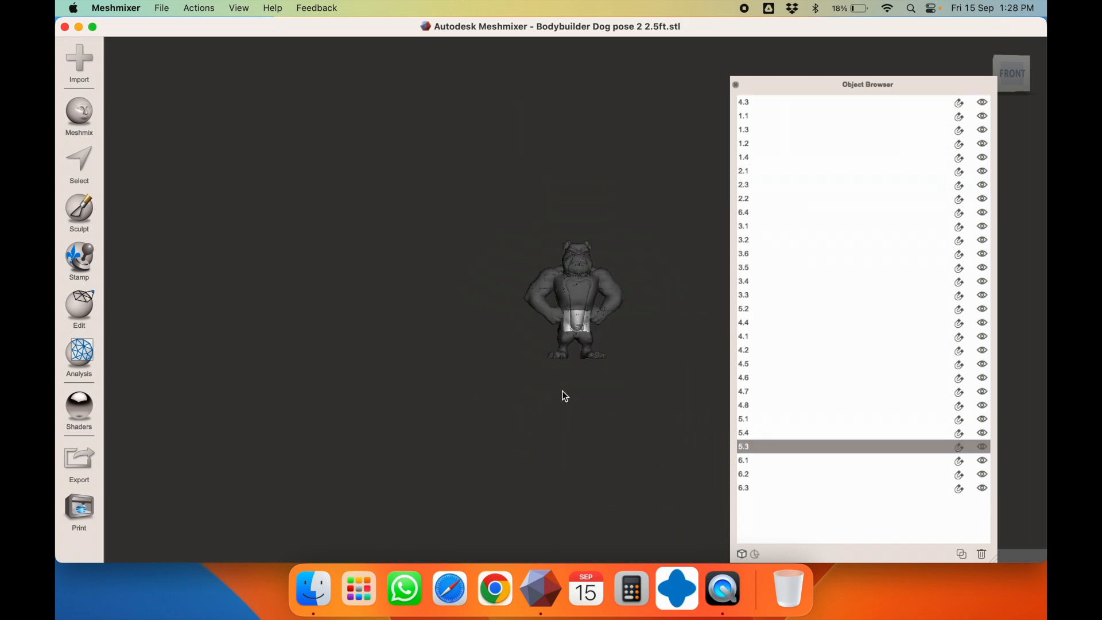
left_click(240, 8)
left_click(248, 29)
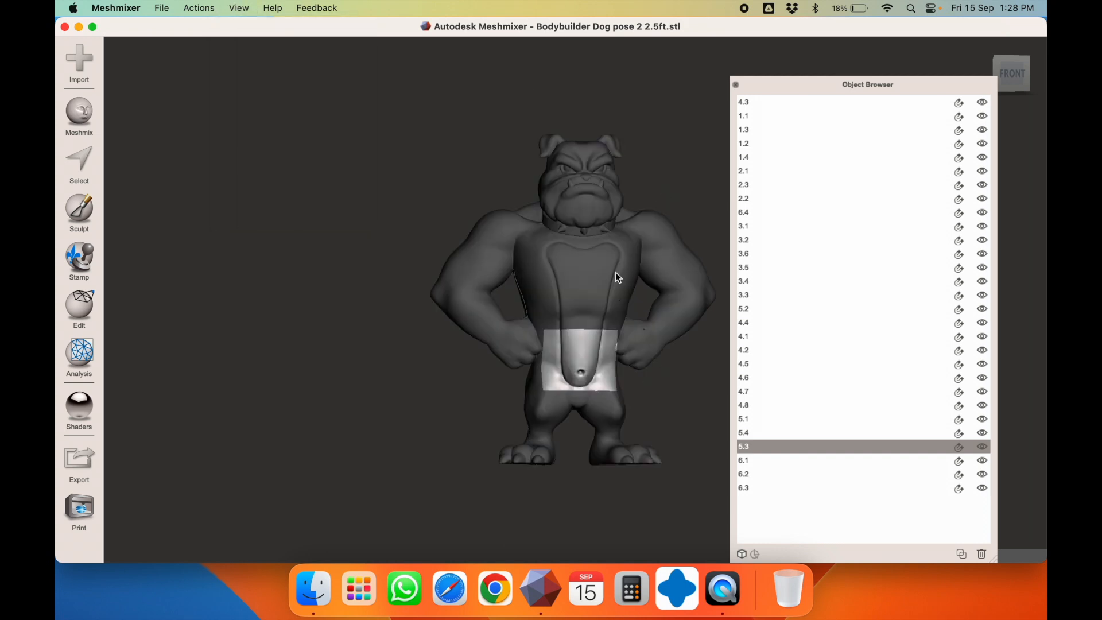
left_click(635, 461)
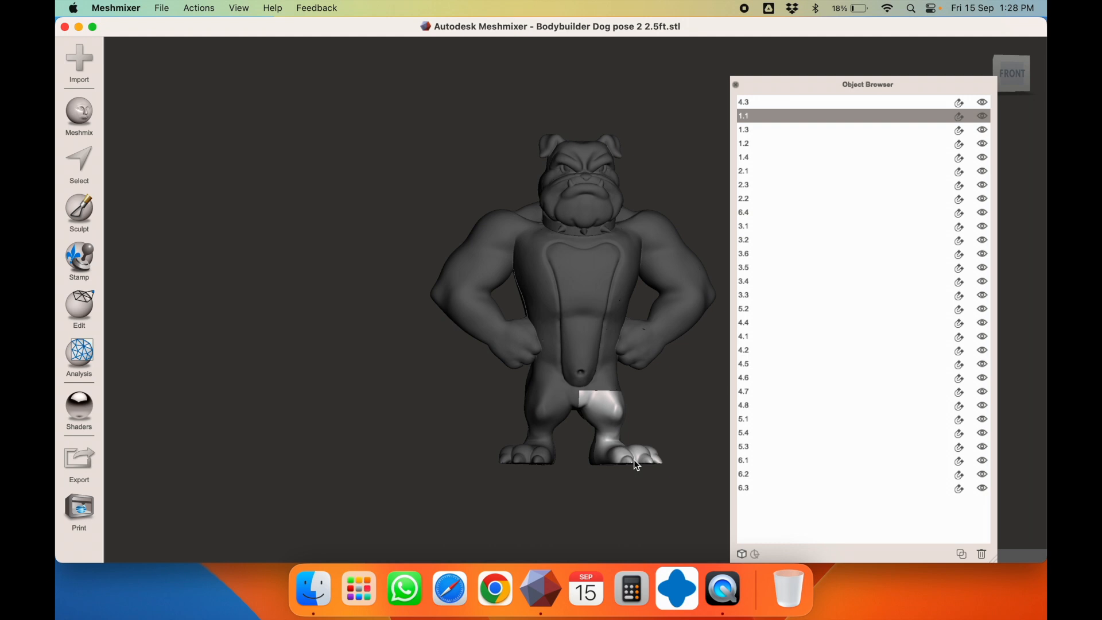
Export part 1.1 as 1.1.stl into a new 'final cuts' folder, then hide it
key("super+e")
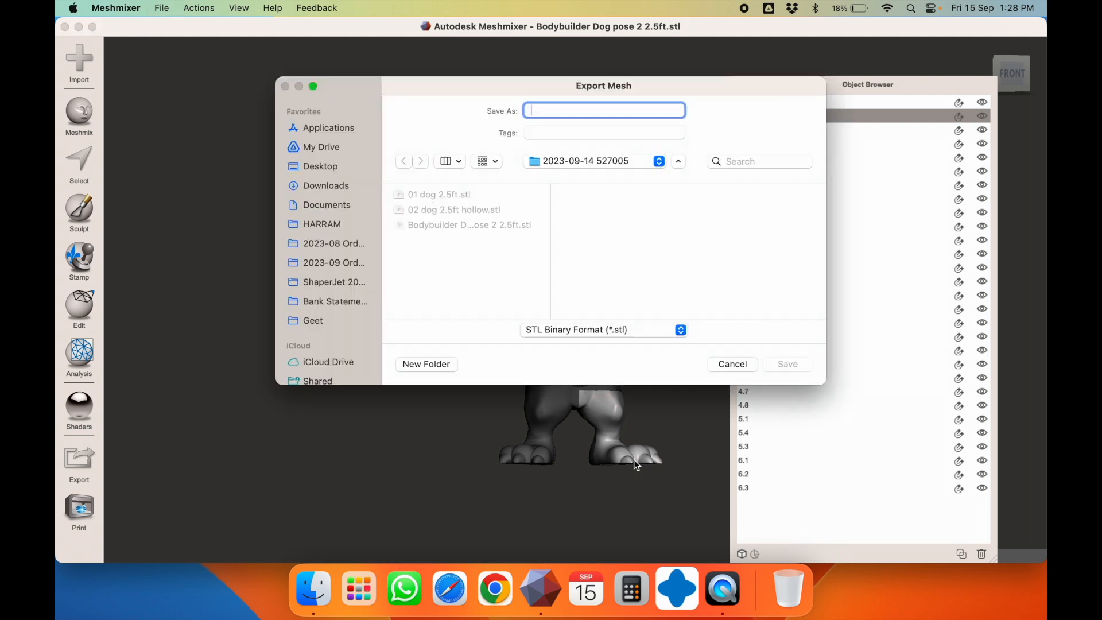
left_click(441, 363)
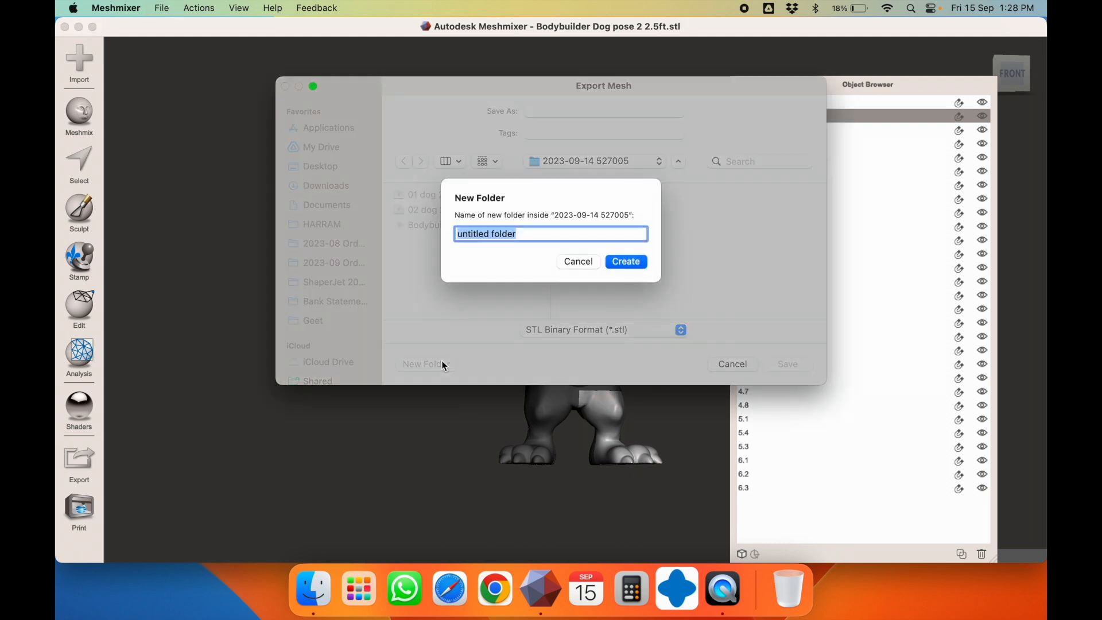
type("final")
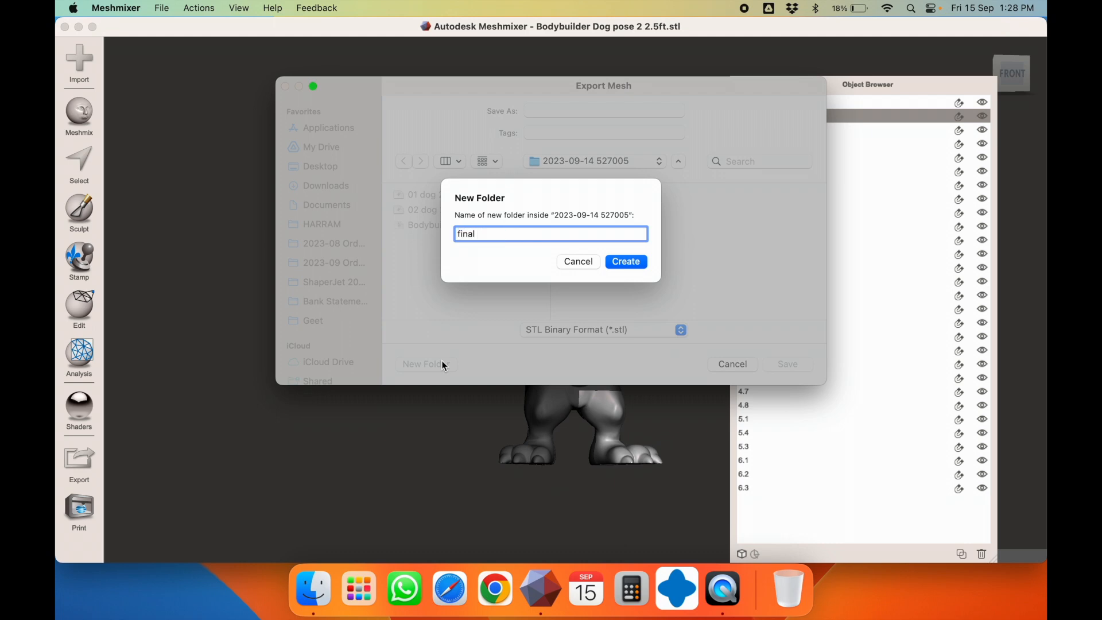
type(" cuts")
key("Return")
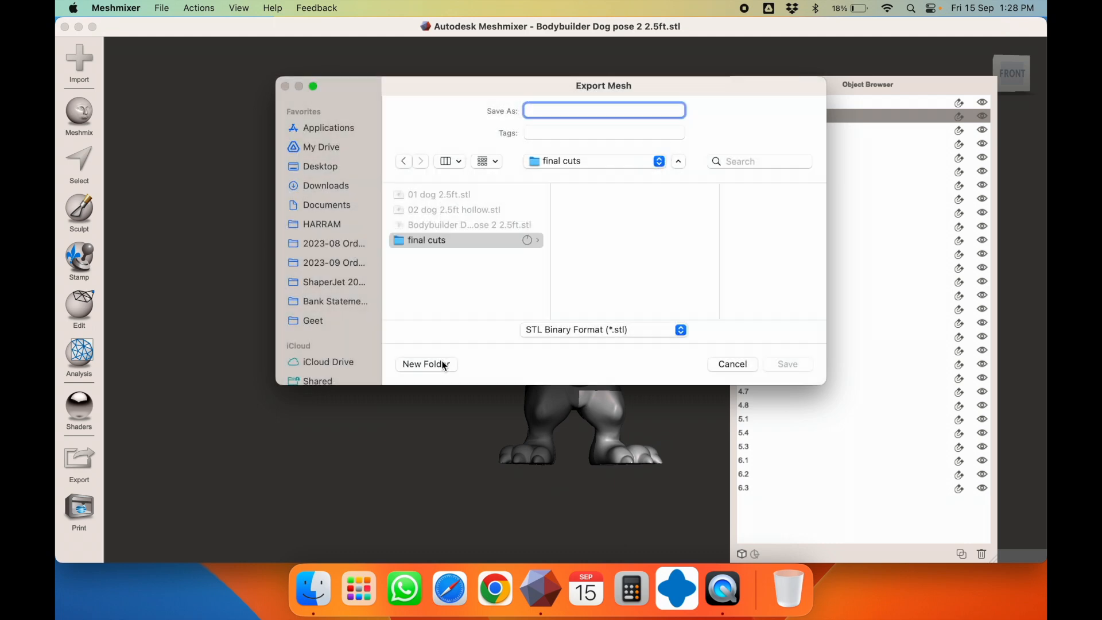
type("1.1")
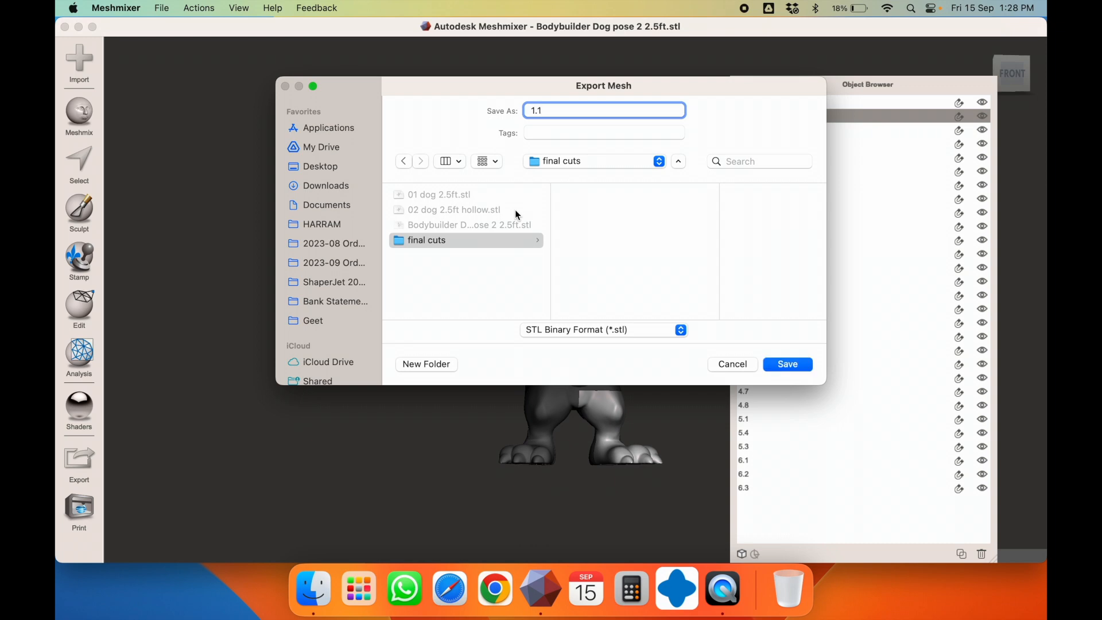
key("Return")
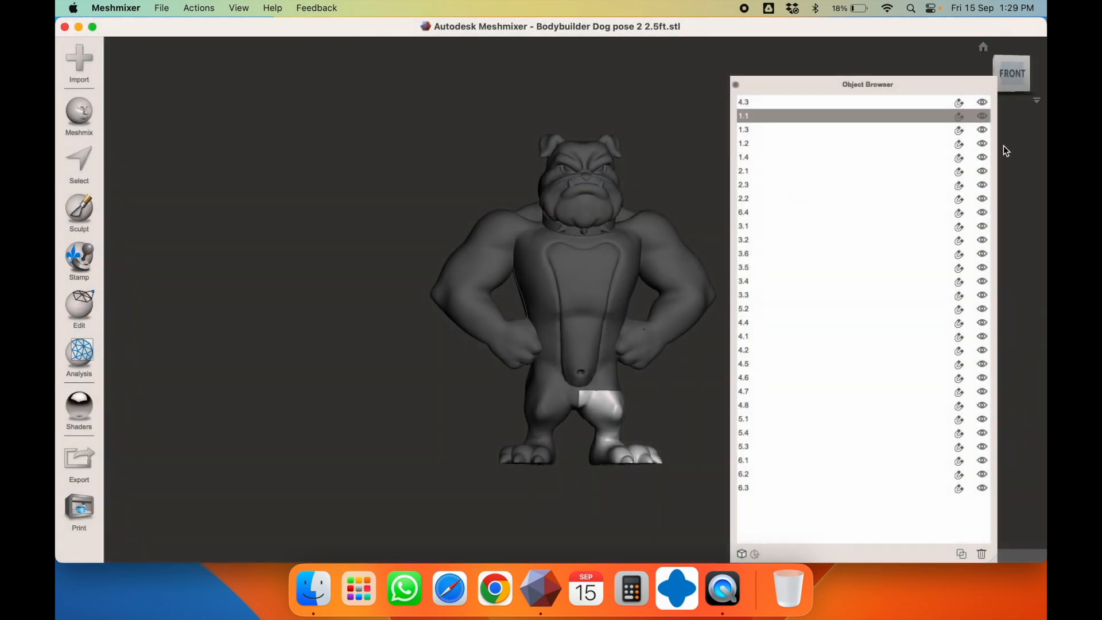
left_click(982, 117)
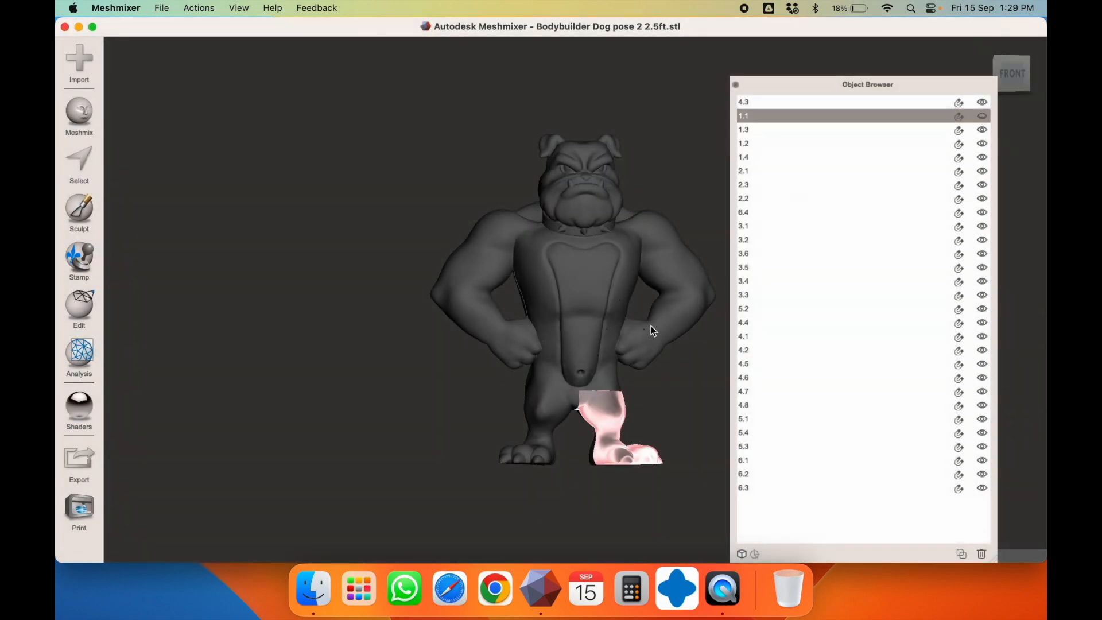
Export leg parts 1.2 and 1.3 as STL files, hiding 1.3 afterwards
left_click(592, 459)
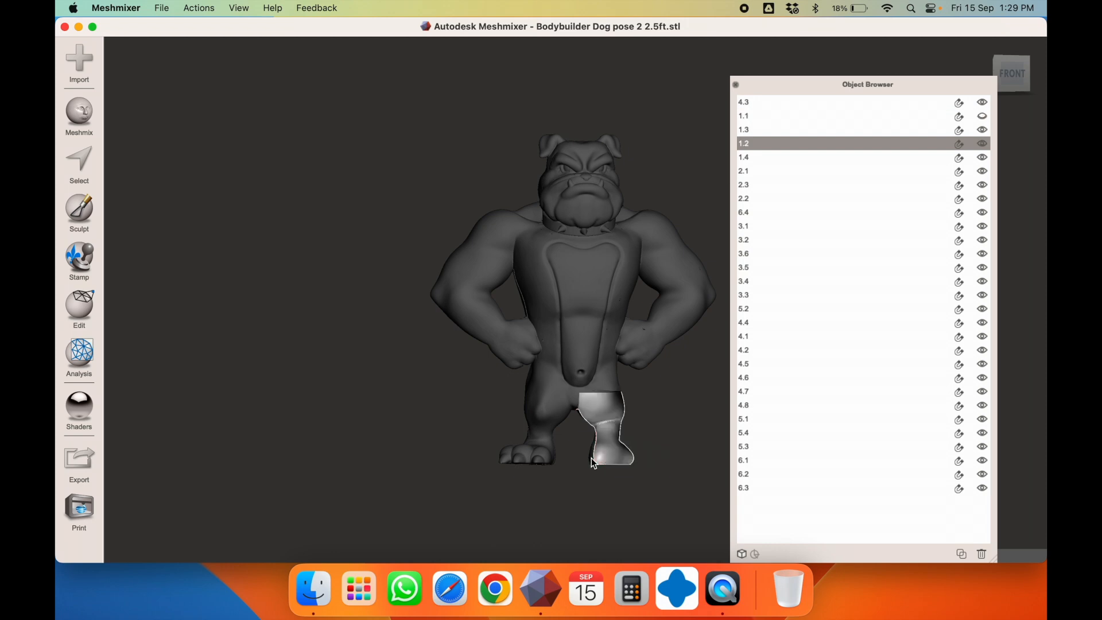
key("super+e")
type("1.2")
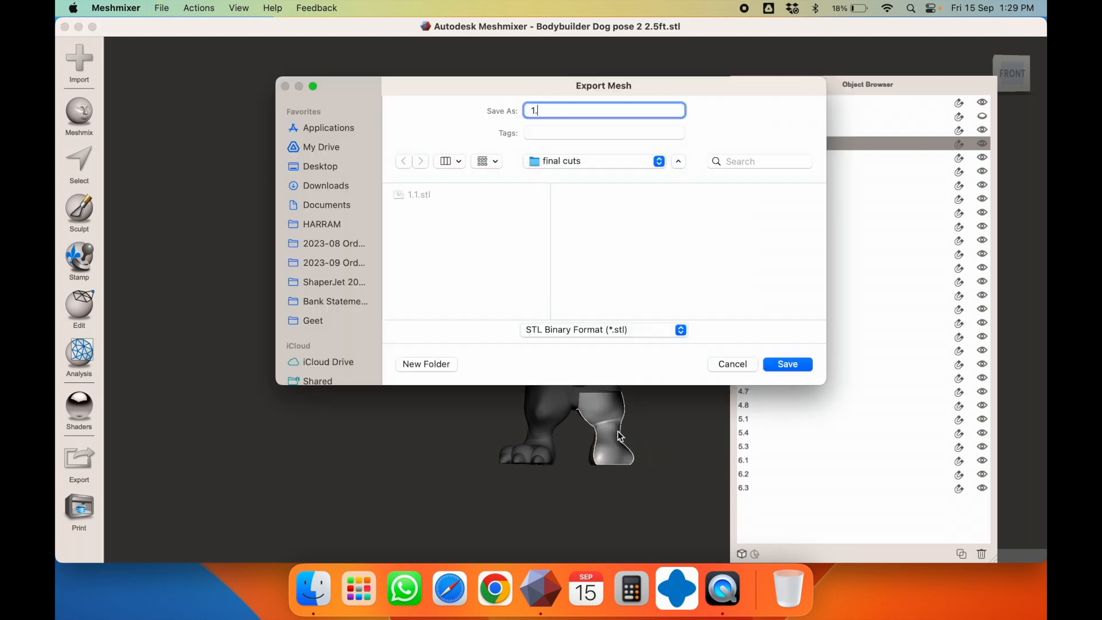
key("Return")
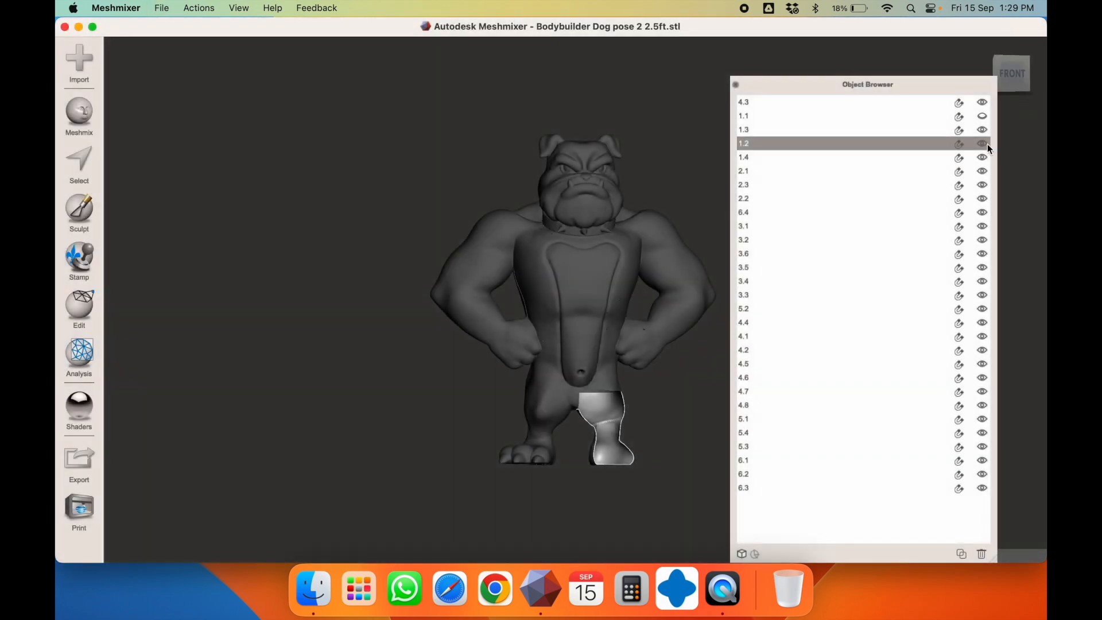
left_click(552, 421)
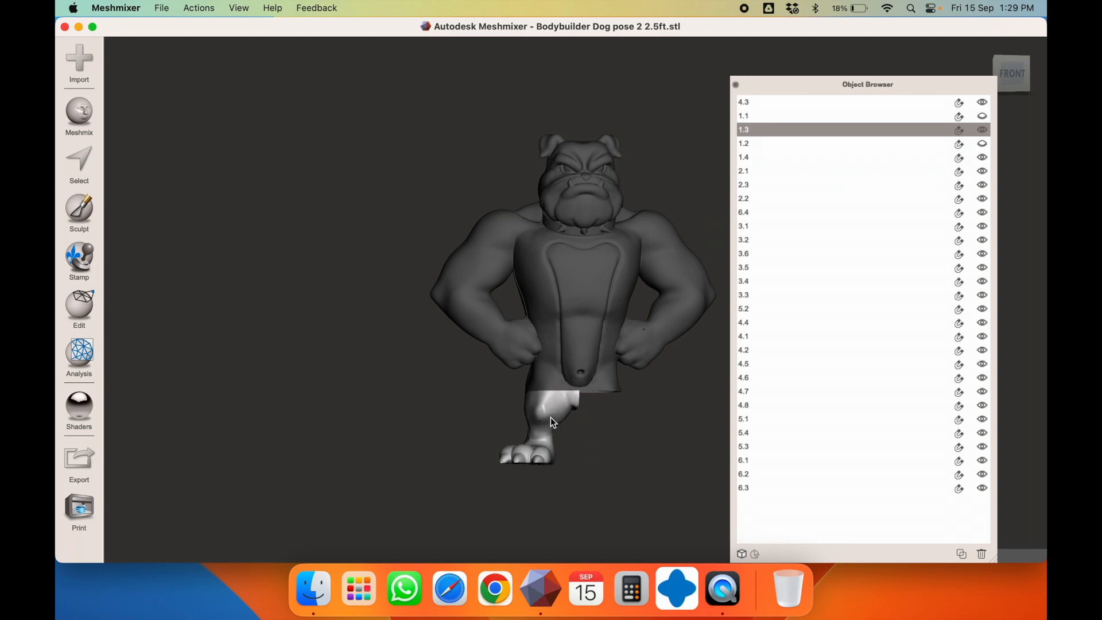
key("super+e")
key("Return")
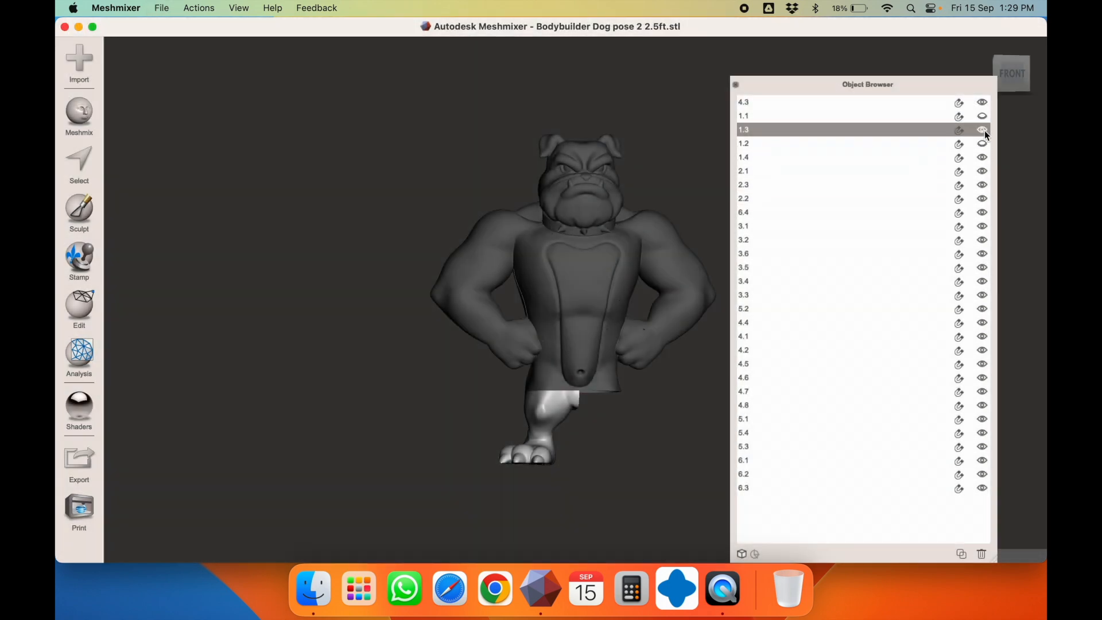
left_click(984, 130)
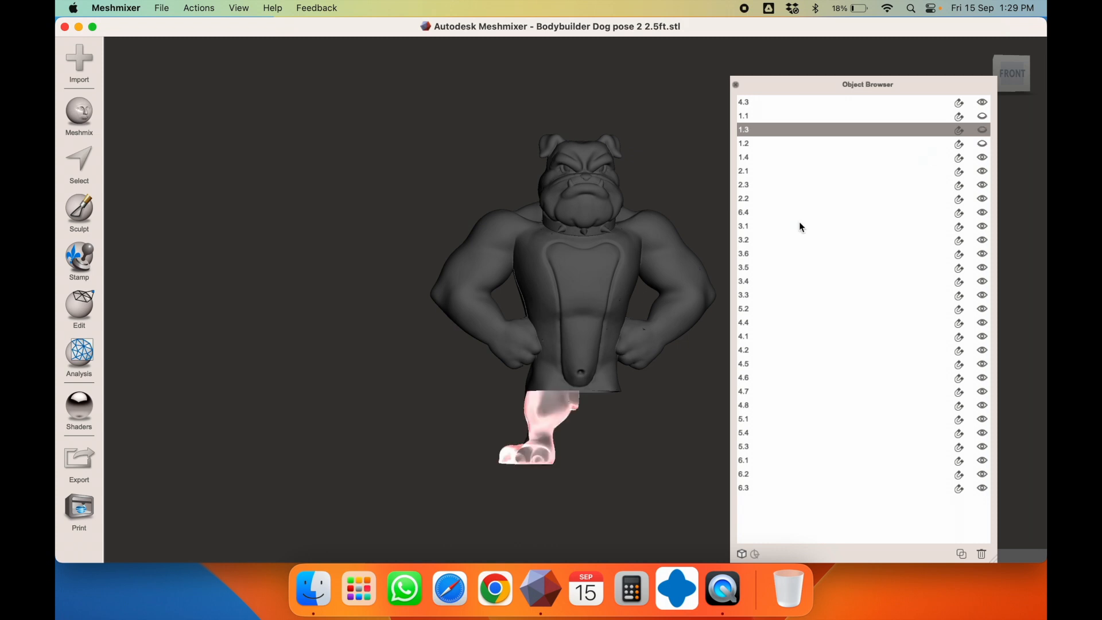
Export leg part 1.4 as 1.4.stl and hide it
left_click(582, 365)
left_click(549, 417)
key("super+e")
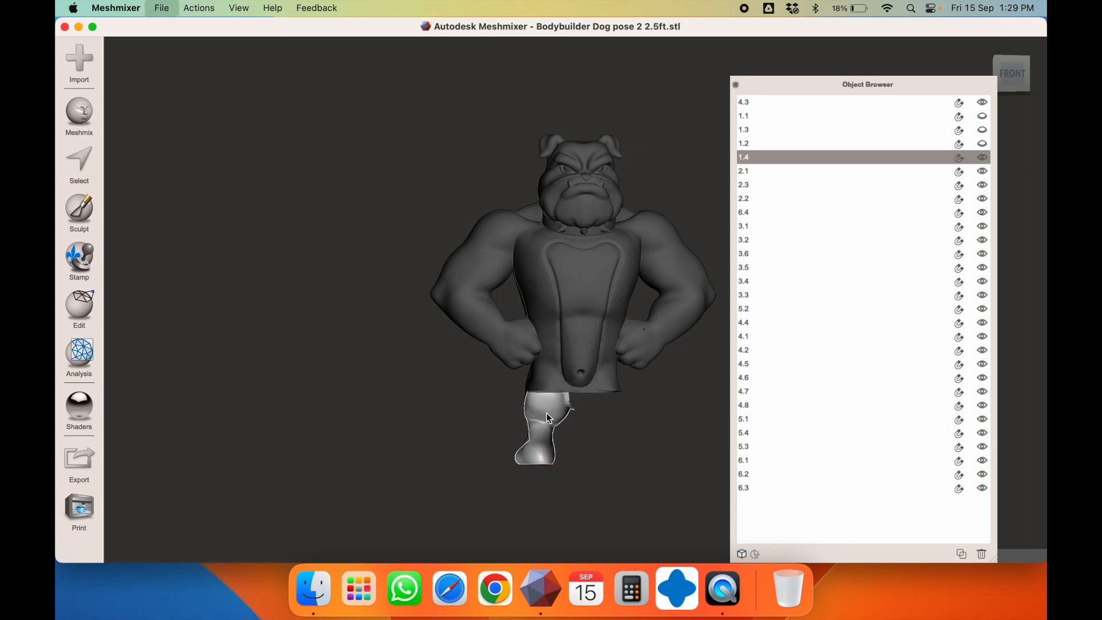
type("1.4")
key("Return")
left_click(981, 157)
right_click_drag(565, 323, 646, 322)
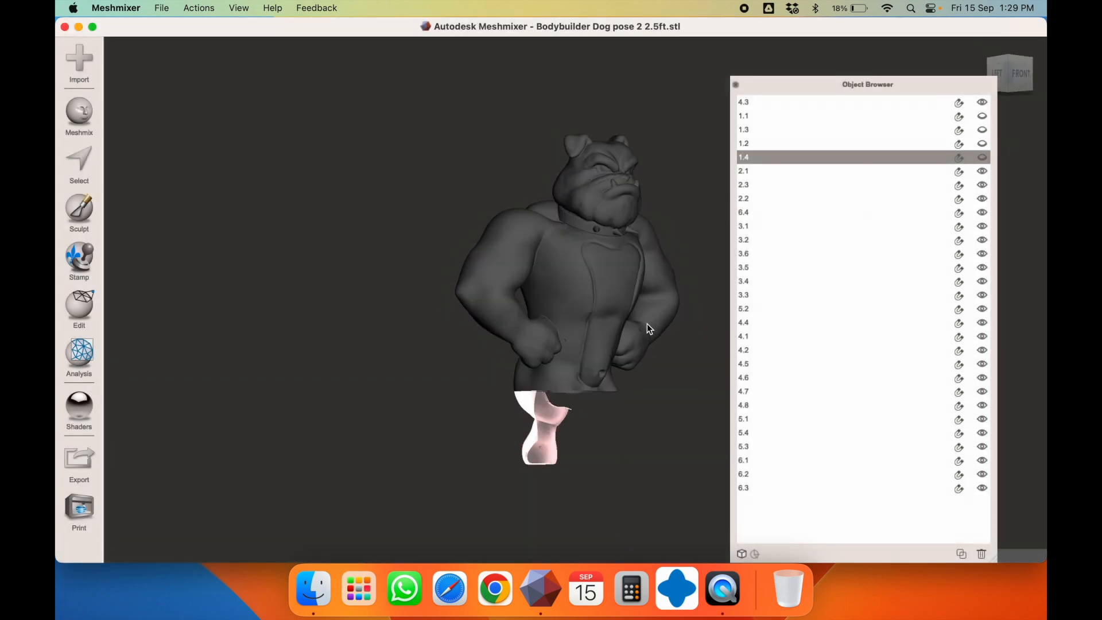
right_click_drag(530, 316, 587, 315)
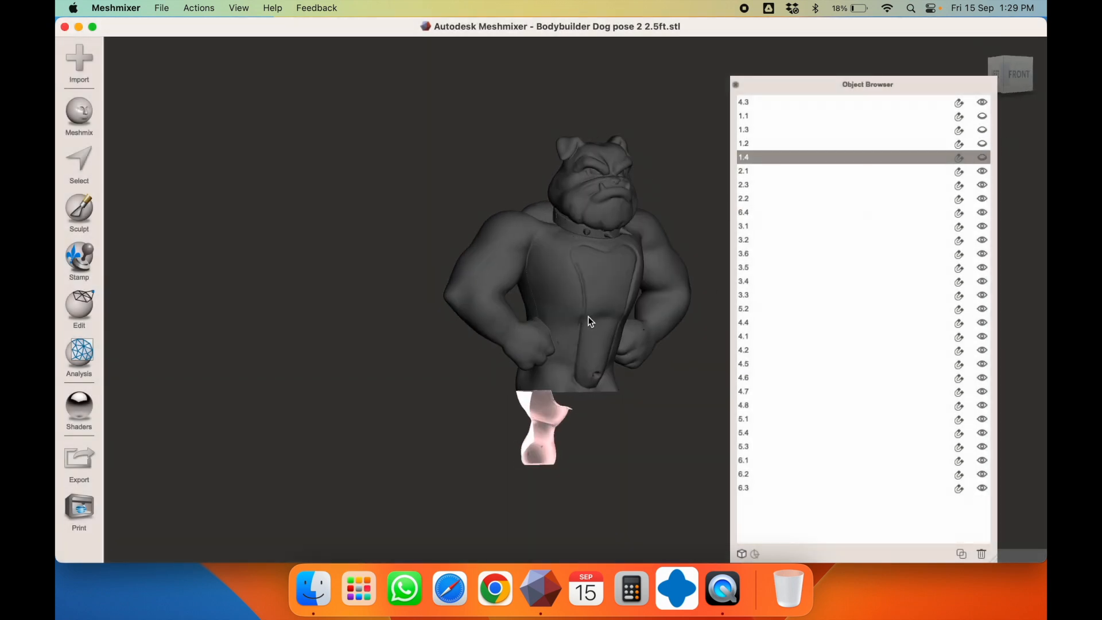
Check in Finder that 2023-09 Orders' final cuts folder holds 1.1.stl–1.4.stl, then return to Meshmixer
left_click(313, 590)
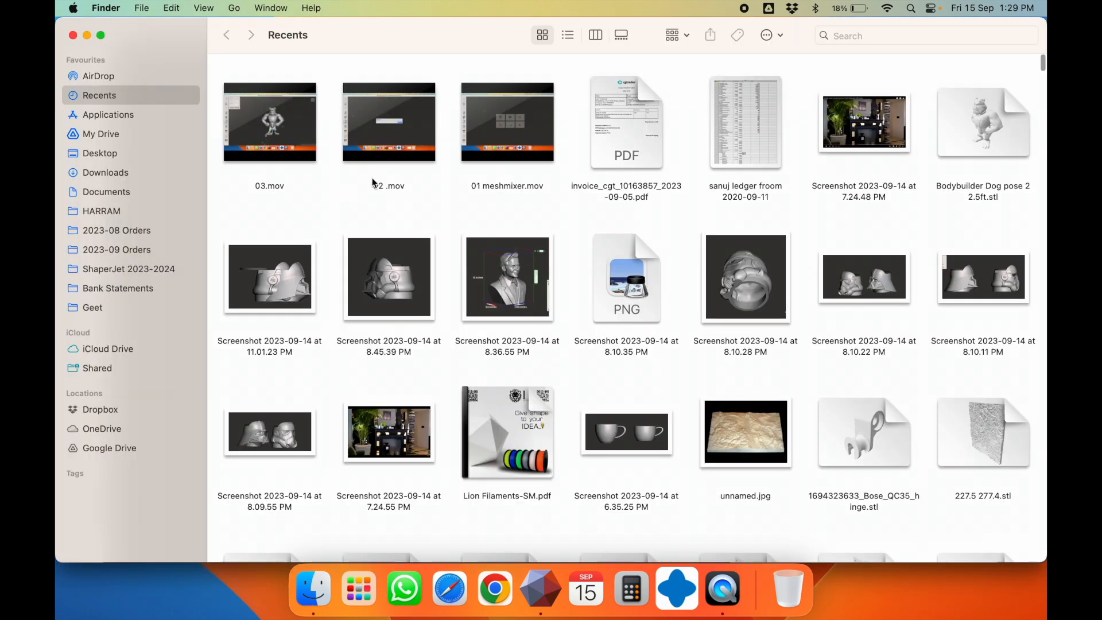
left_click(116, 250)
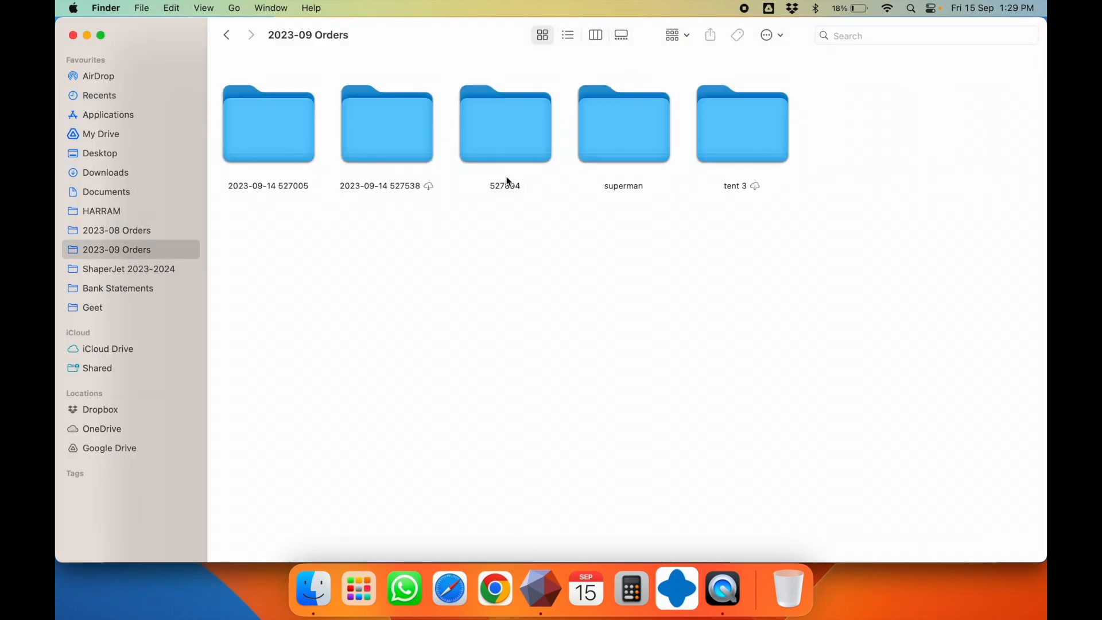
double_click(287, 135)
double_click(294, 133)
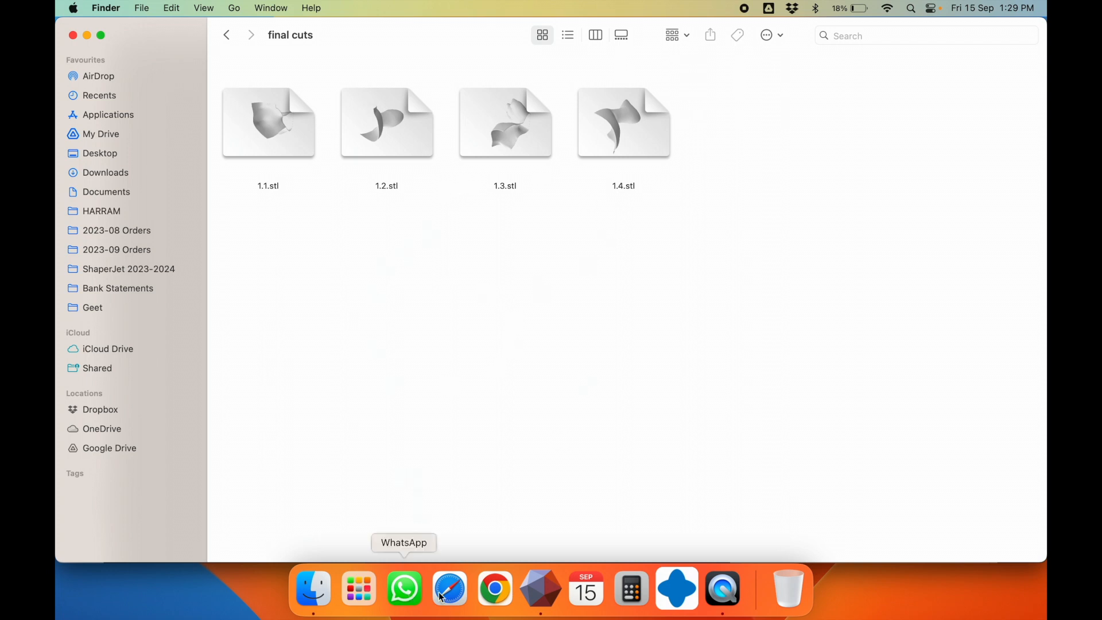
left_click(540, 589)
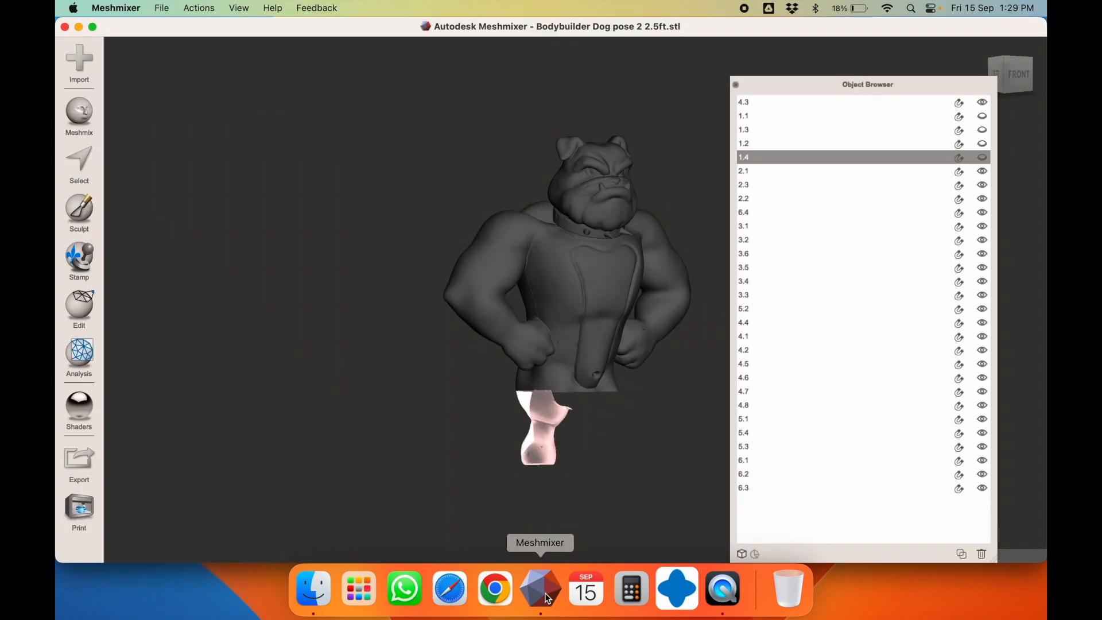
Unhide all parts and save the project as 'dog 2.5ft mesh.mix'
left_click(233, 8)
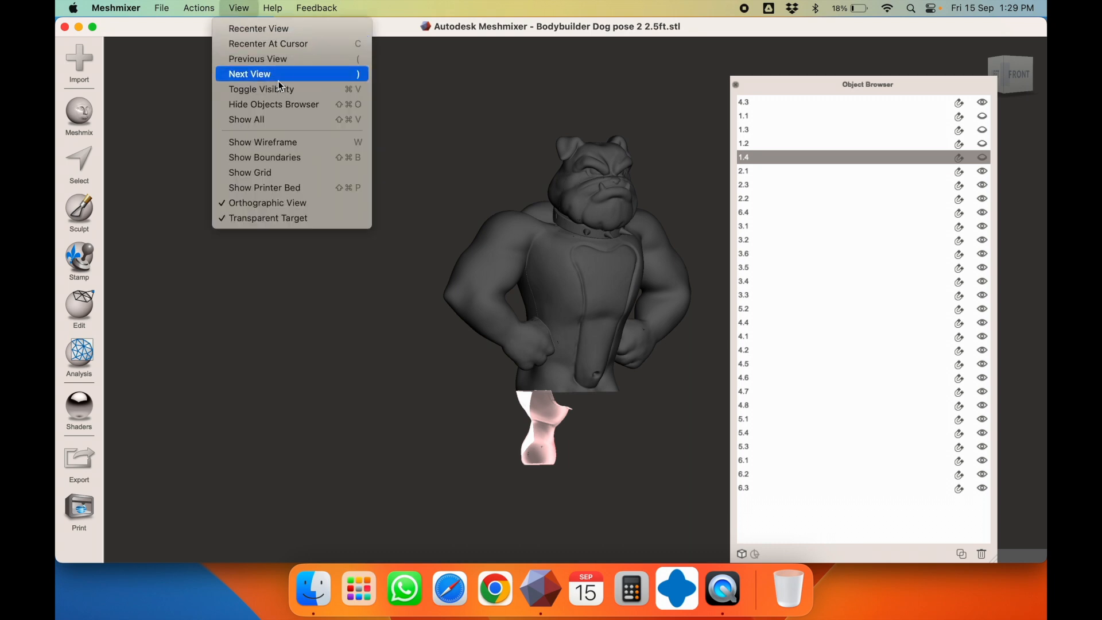
left_click(295, 118)
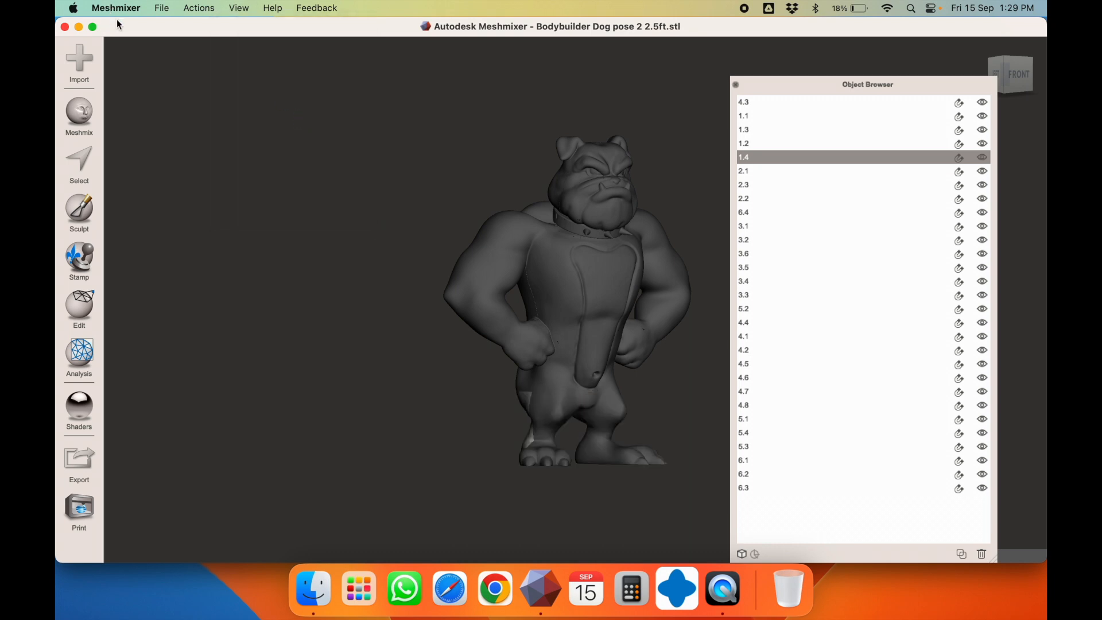
left_click(154, 11)
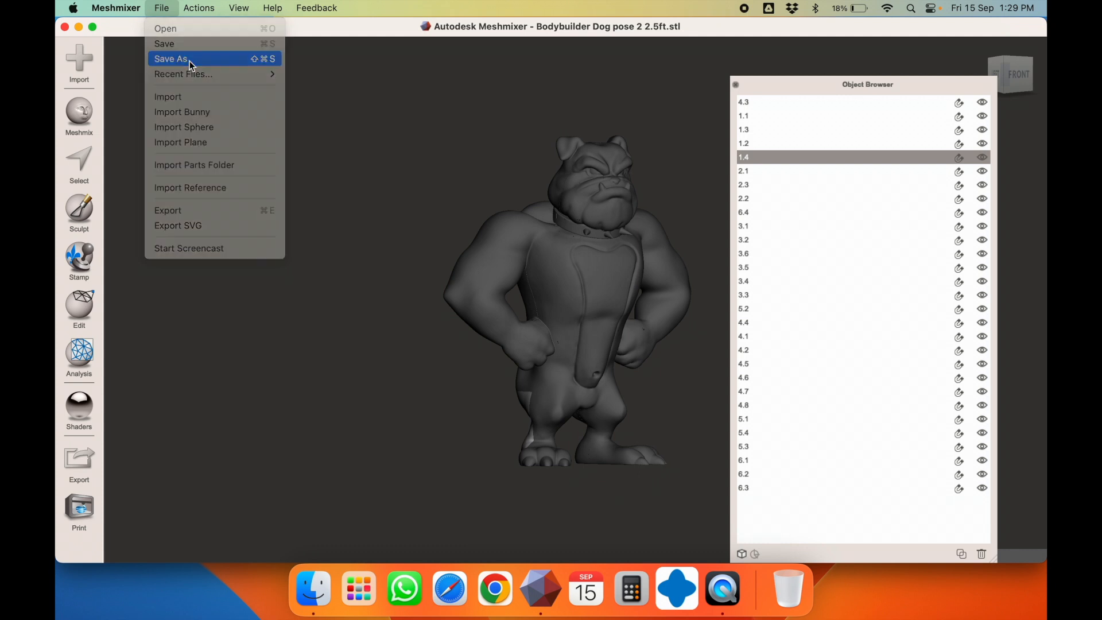
left_click(191, 63)
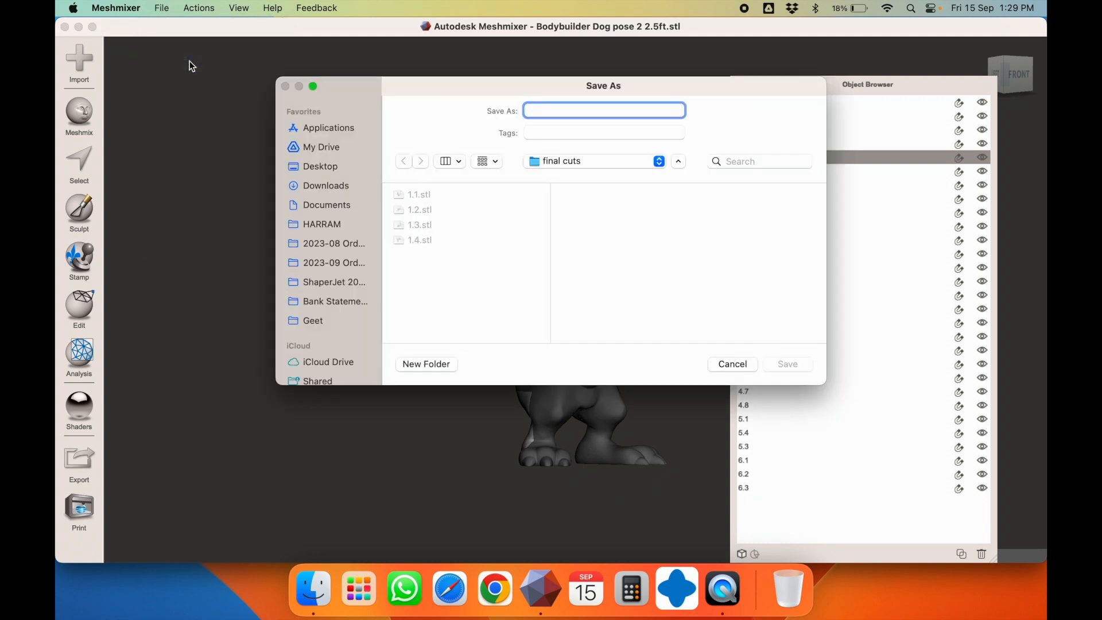
type("dog 2.5")
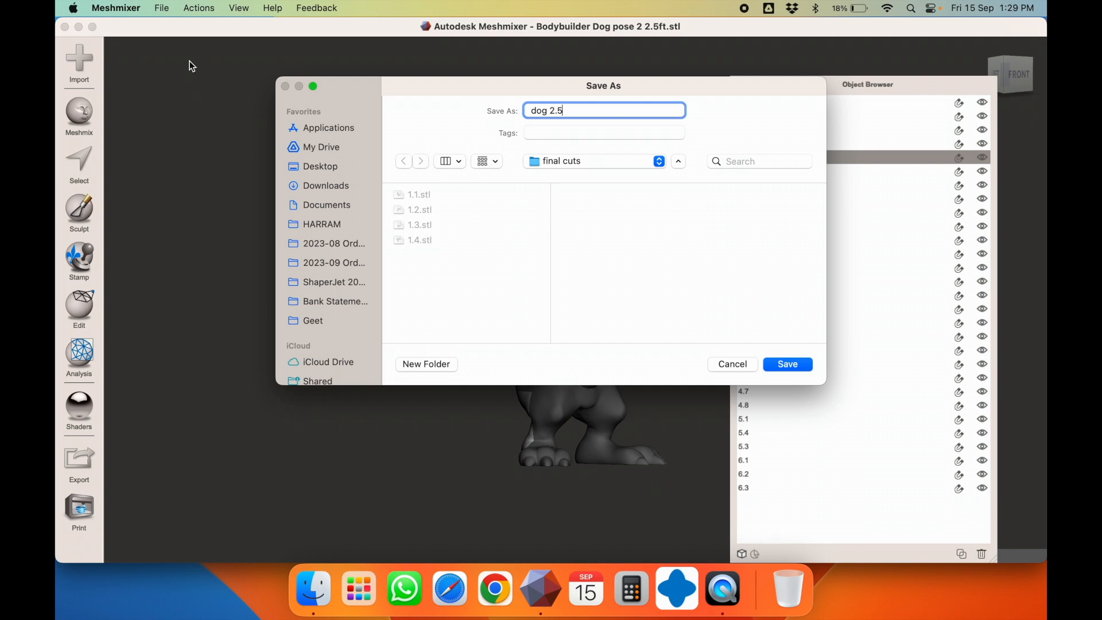
type("ft mesh")
key("Return")
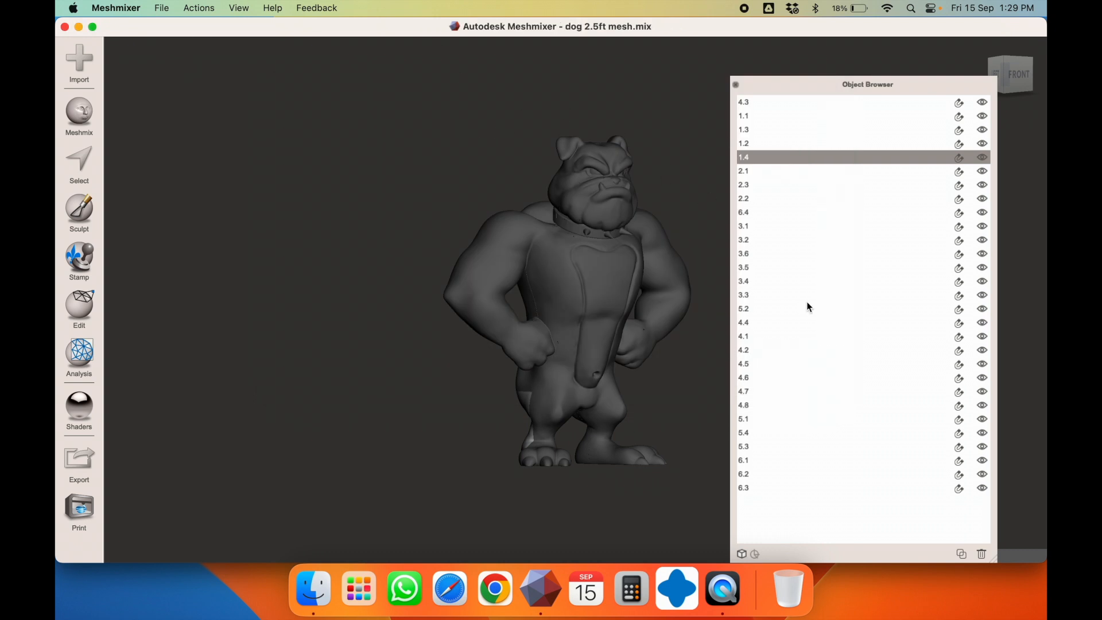